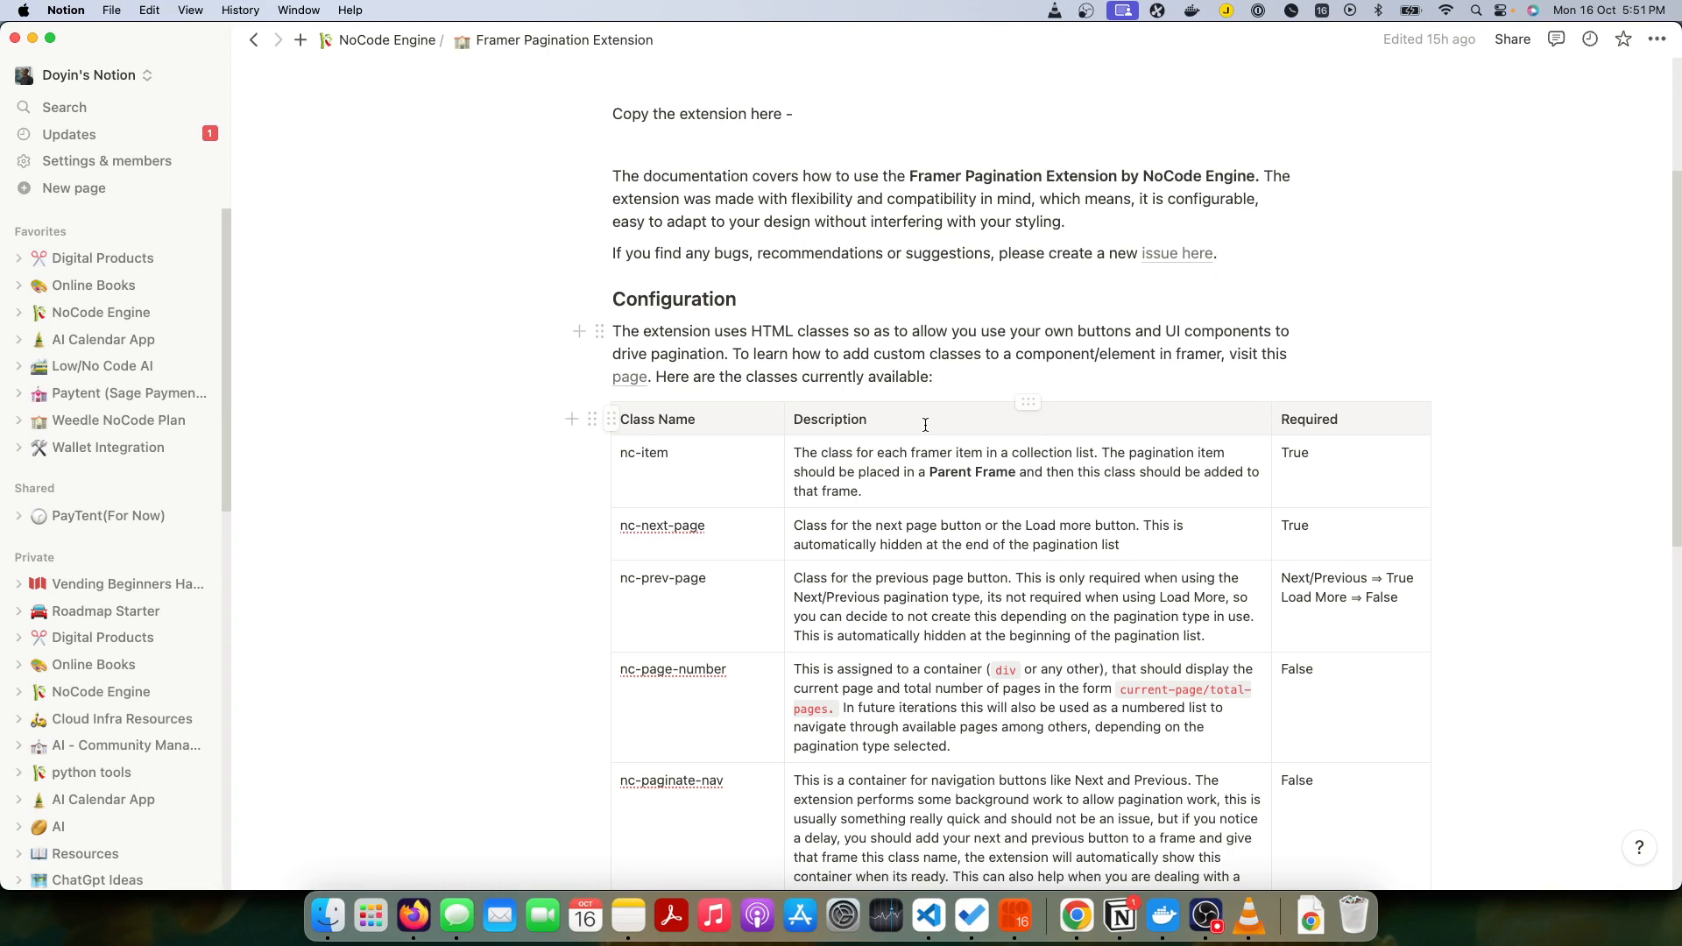
Step: Review the pagination class names and descriptions in the Configuration table, from nc-item through nc-page-loader
{"action": "triple_click", "coordinate": [645, 455]}
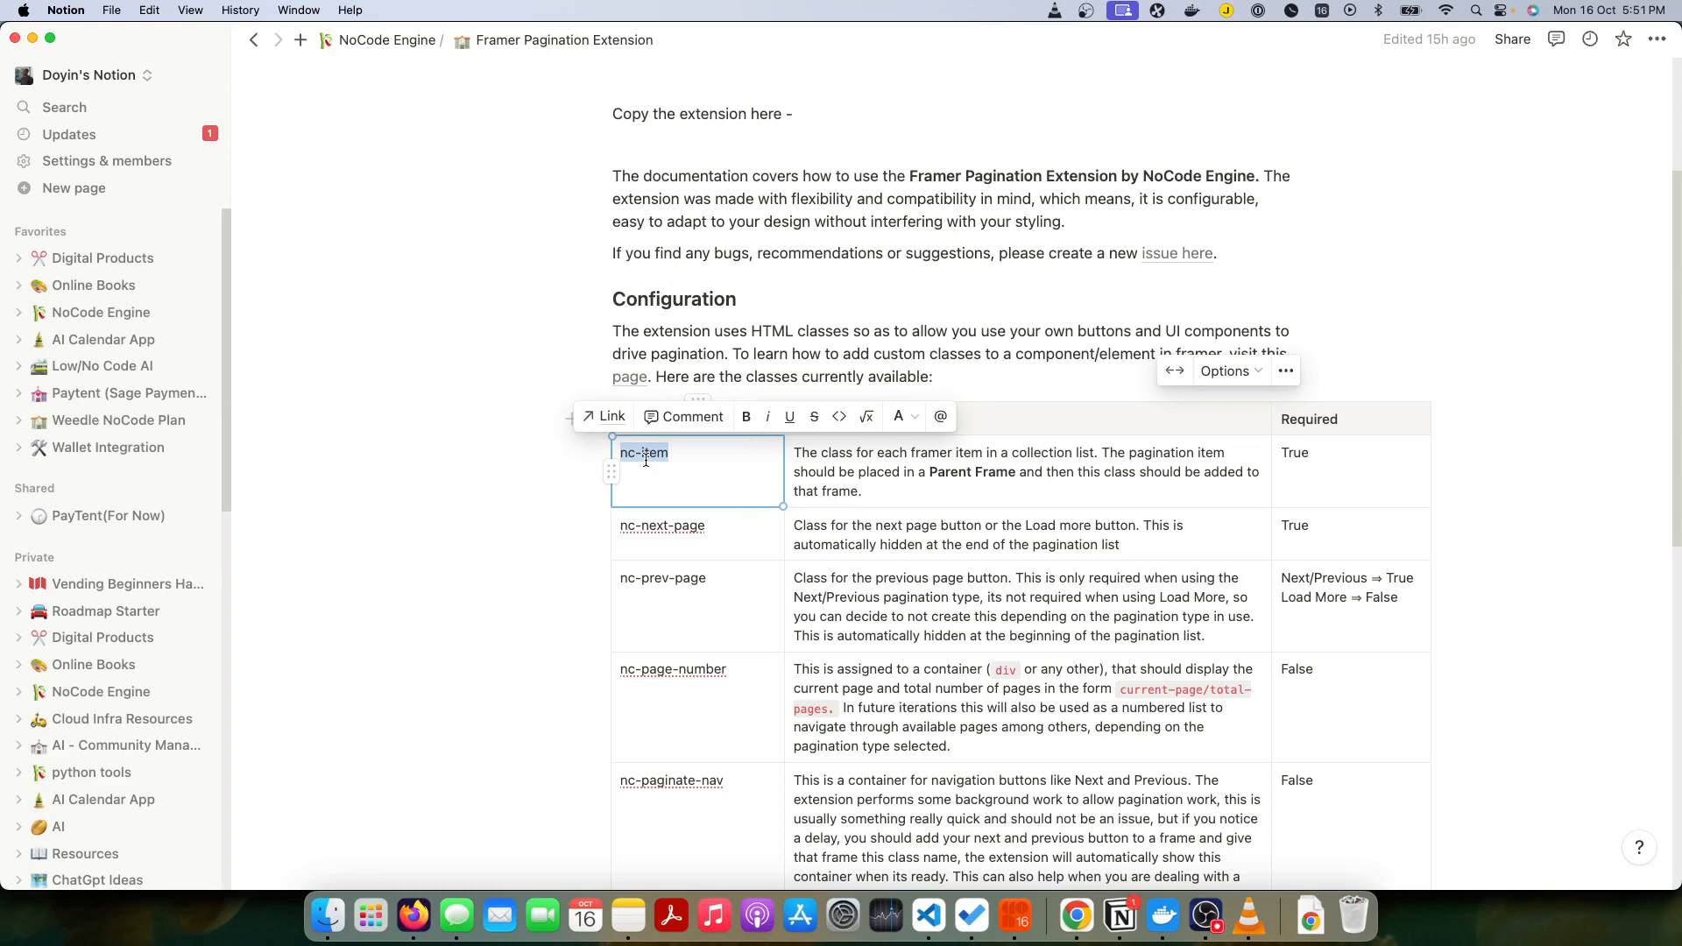
{"action": "left_click", "coordinate": [681, 456]}
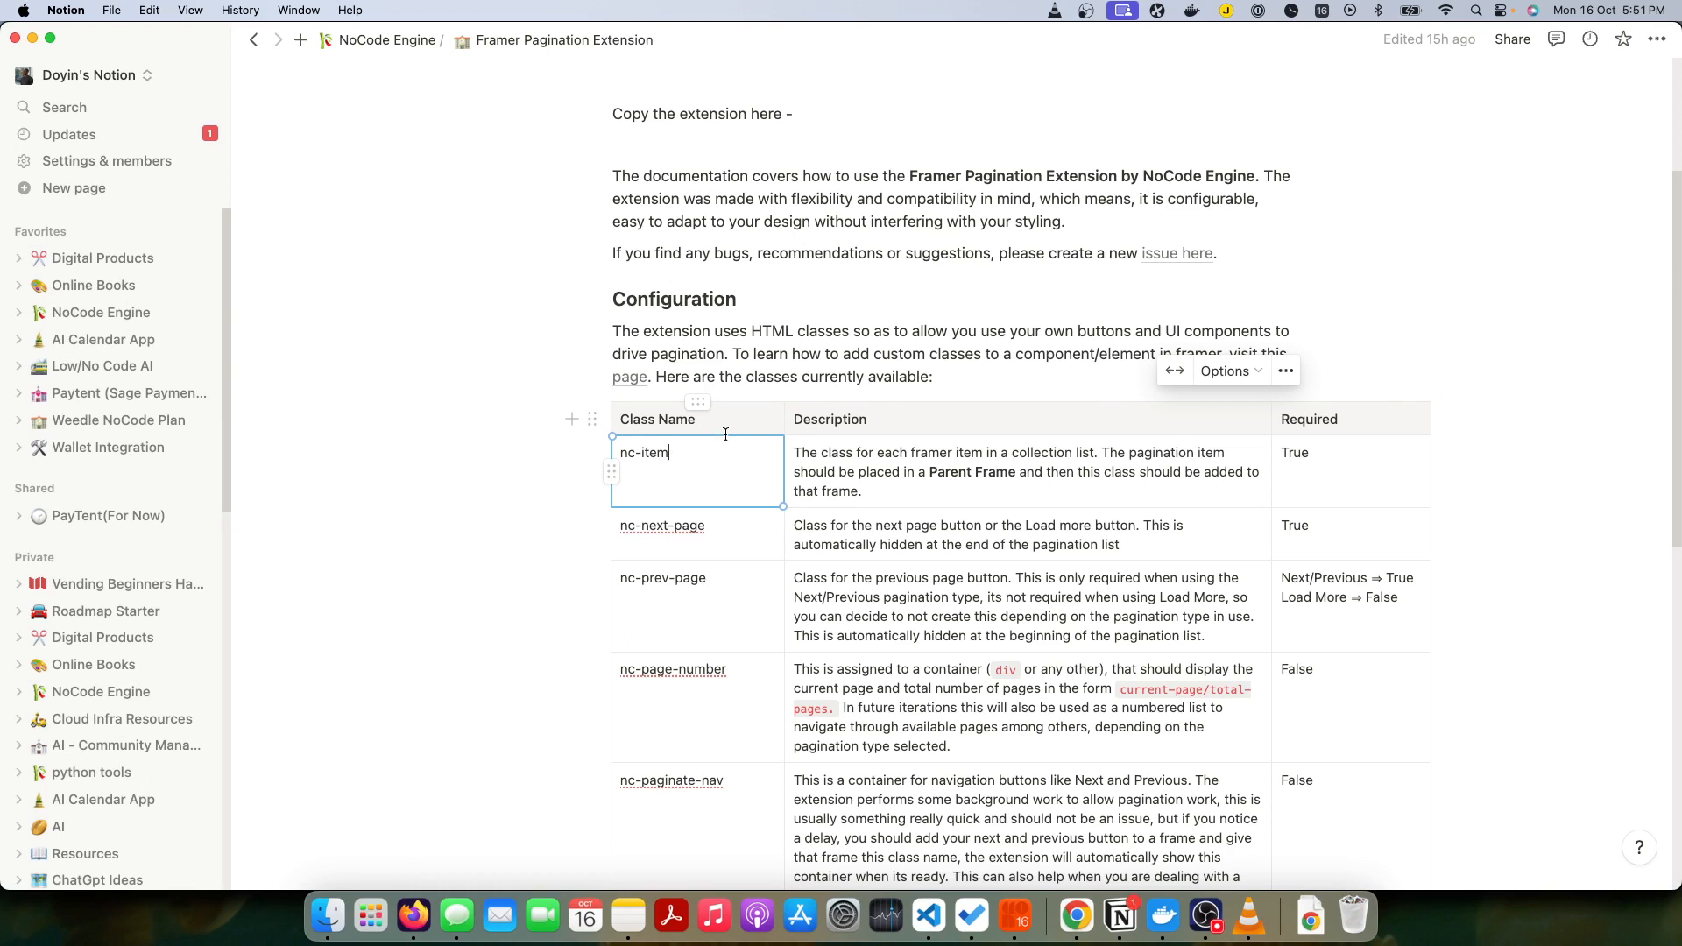
{"action": "scroll", "coordinate": [729, 439], "scroll_direction": "down", "scroll_amount": 2}
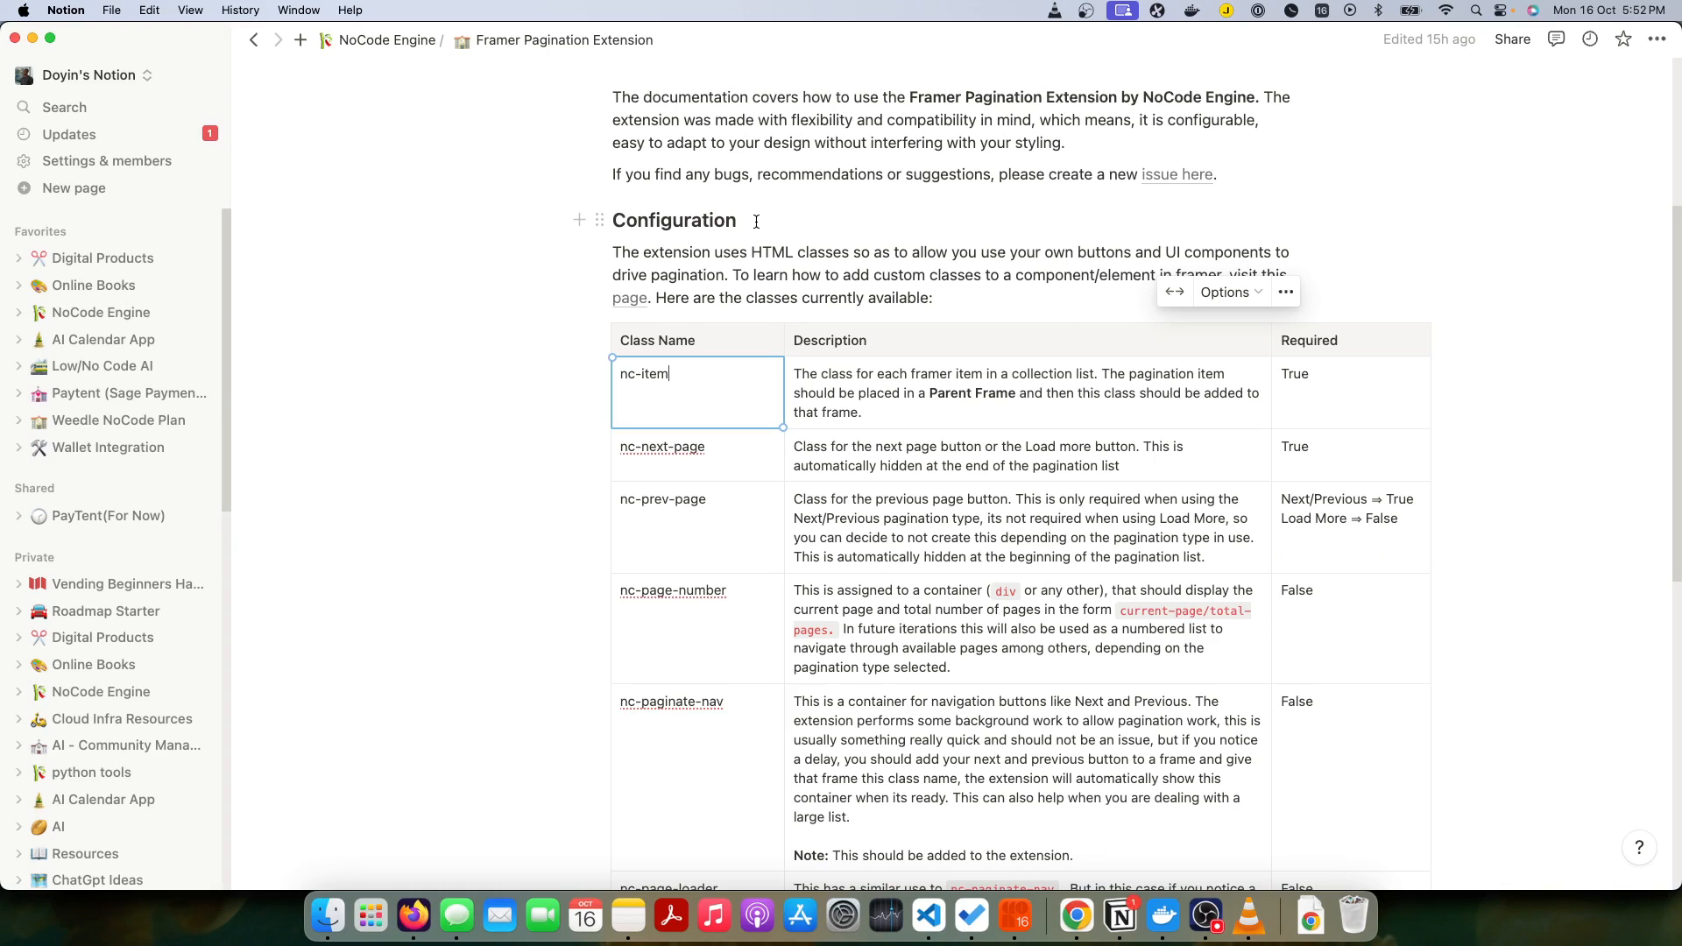
{"action": "triple_click", "coordinate": [656, 375]}
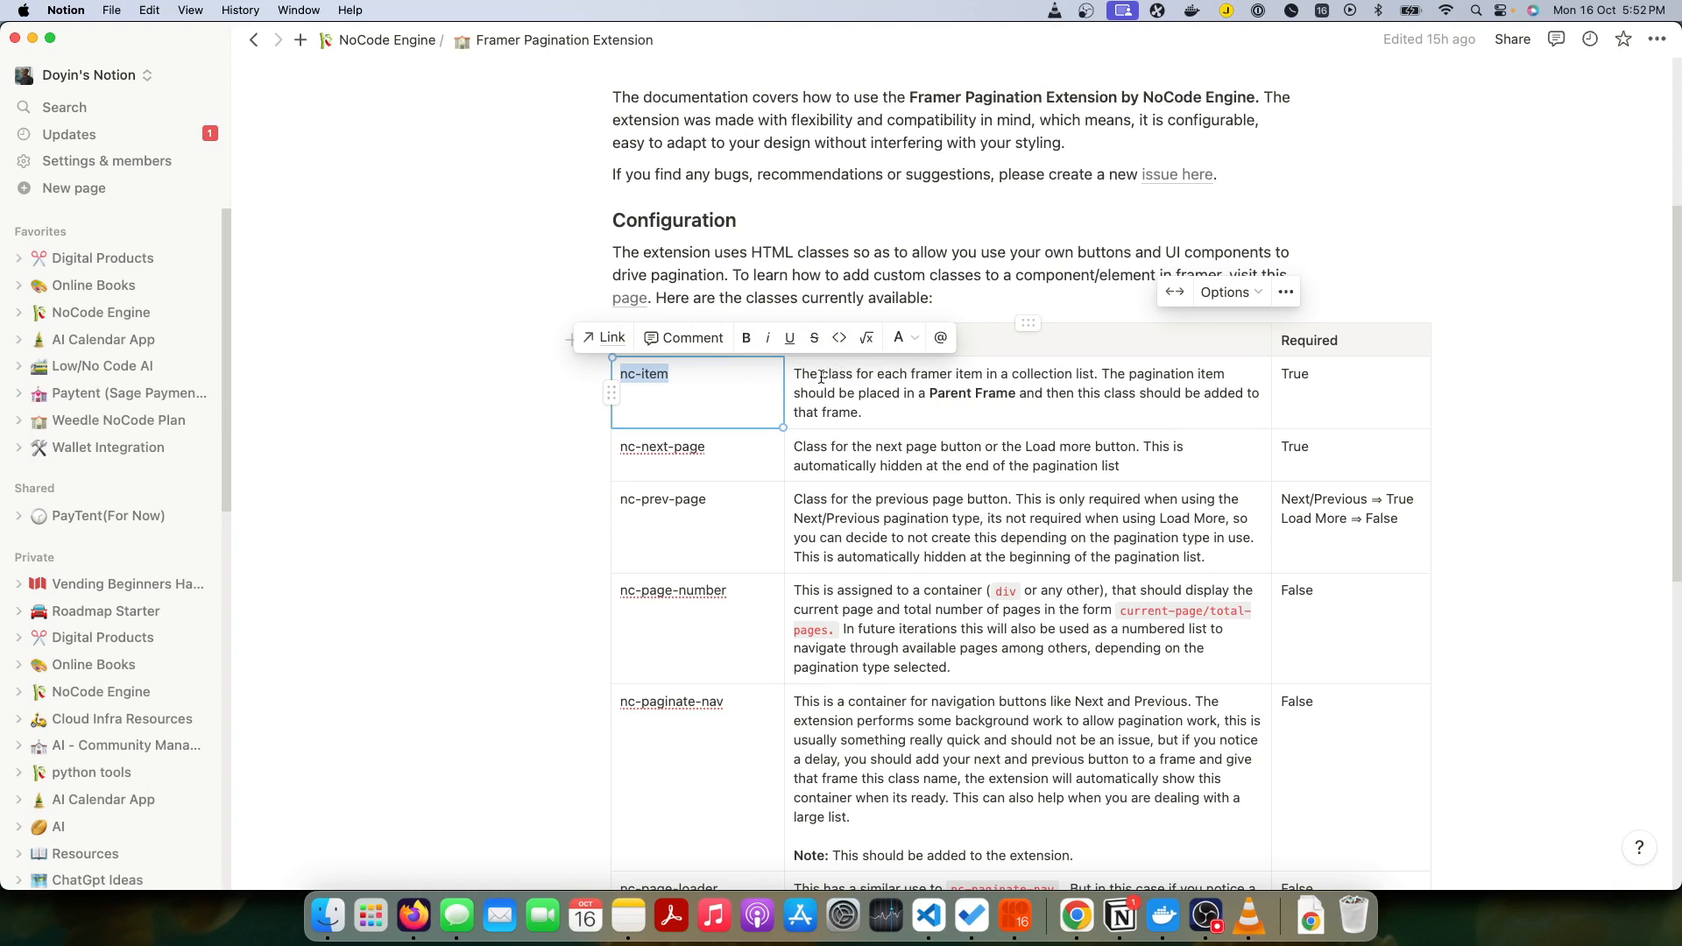
{"action": "triple_click", "coordinate": [680, 372]}
{"action": "left_click", "coordinate": [931, 407]}
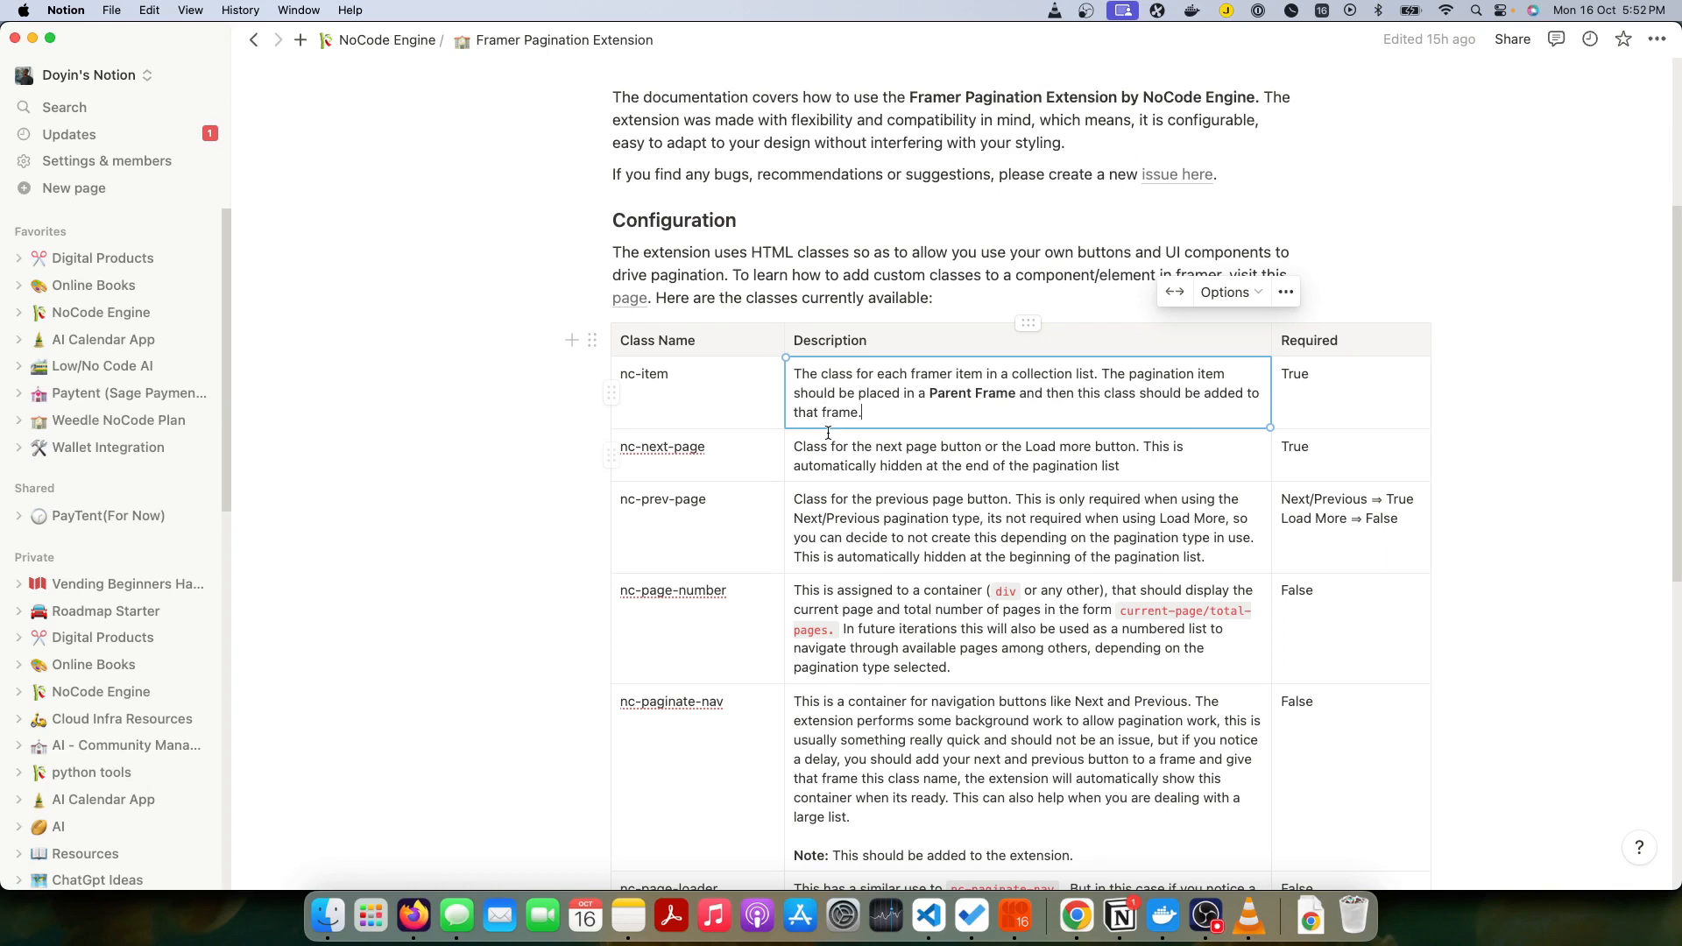
{"action": "triple_click", "coordinate": [738, 500]}
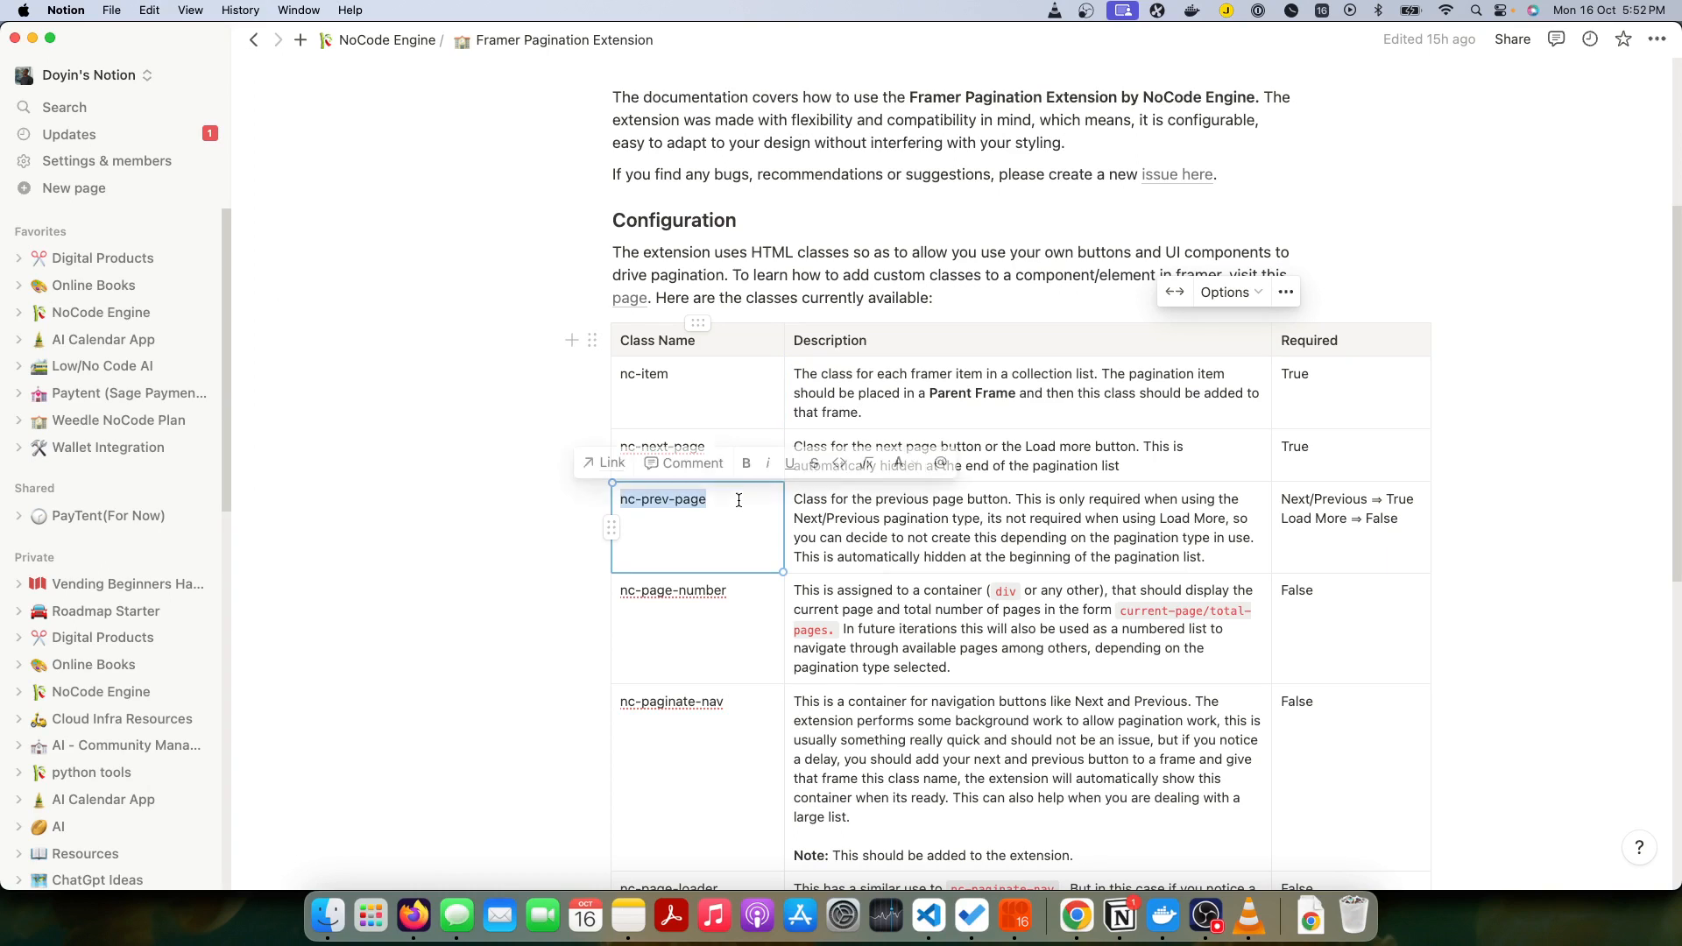
{"action": "triple_click", "coordinate": [757, 590]}
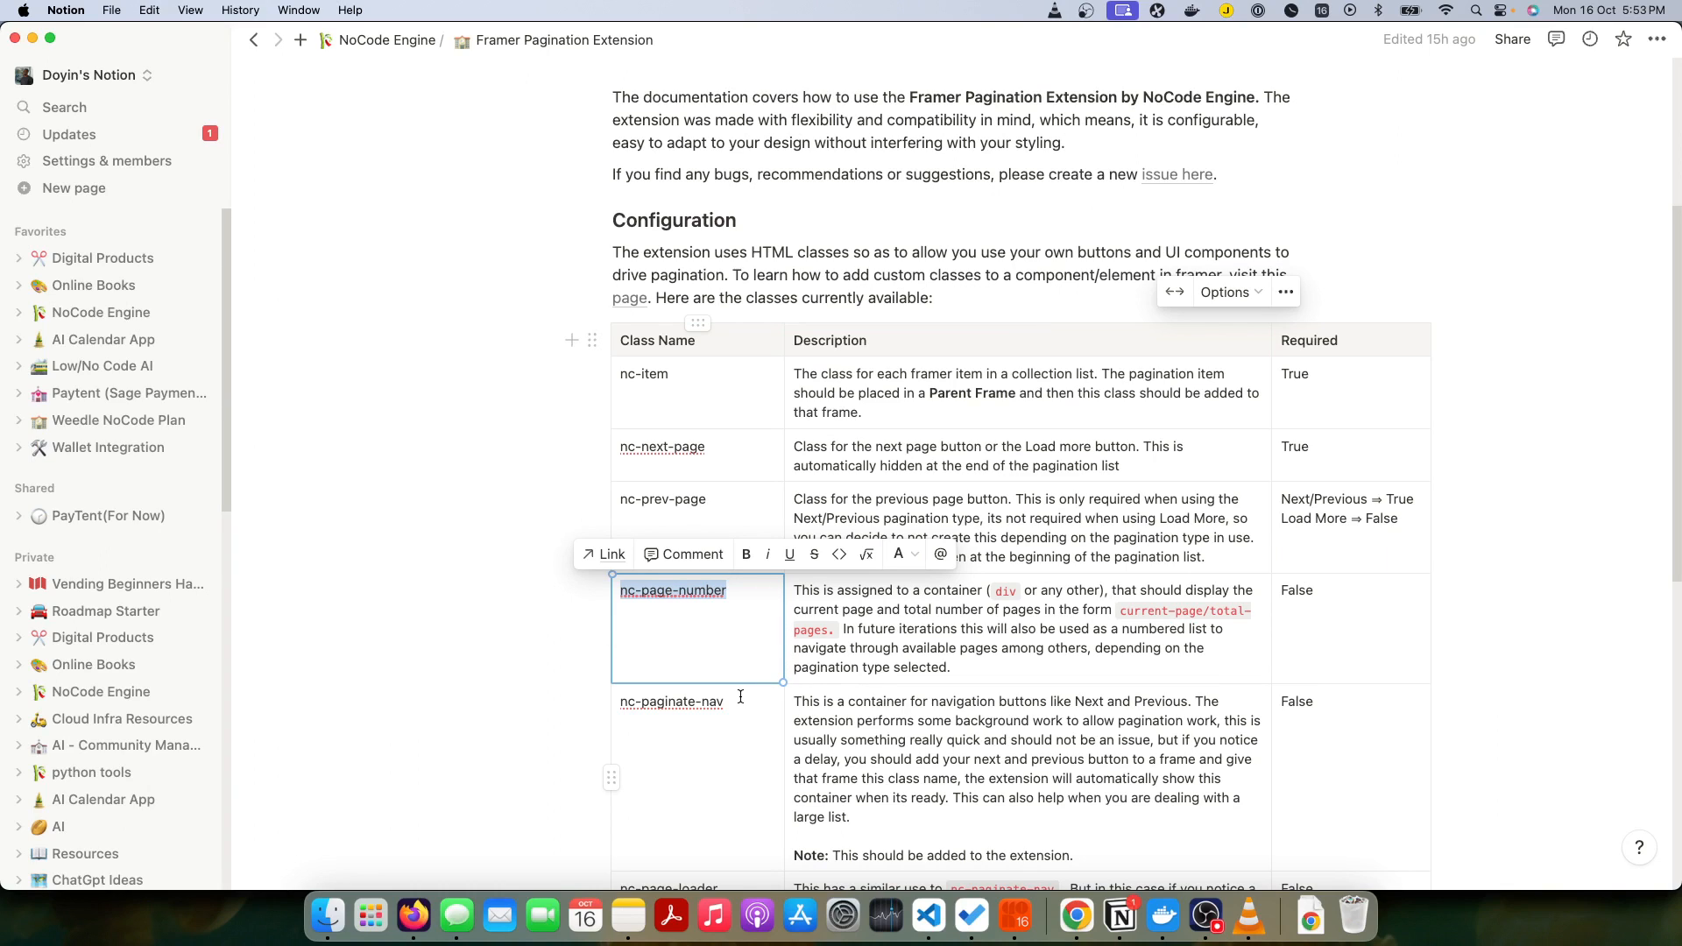
{"action": "scroll", "coordinate": [740, 694], "scroll_direction": "down", "scroll_amount": 5}
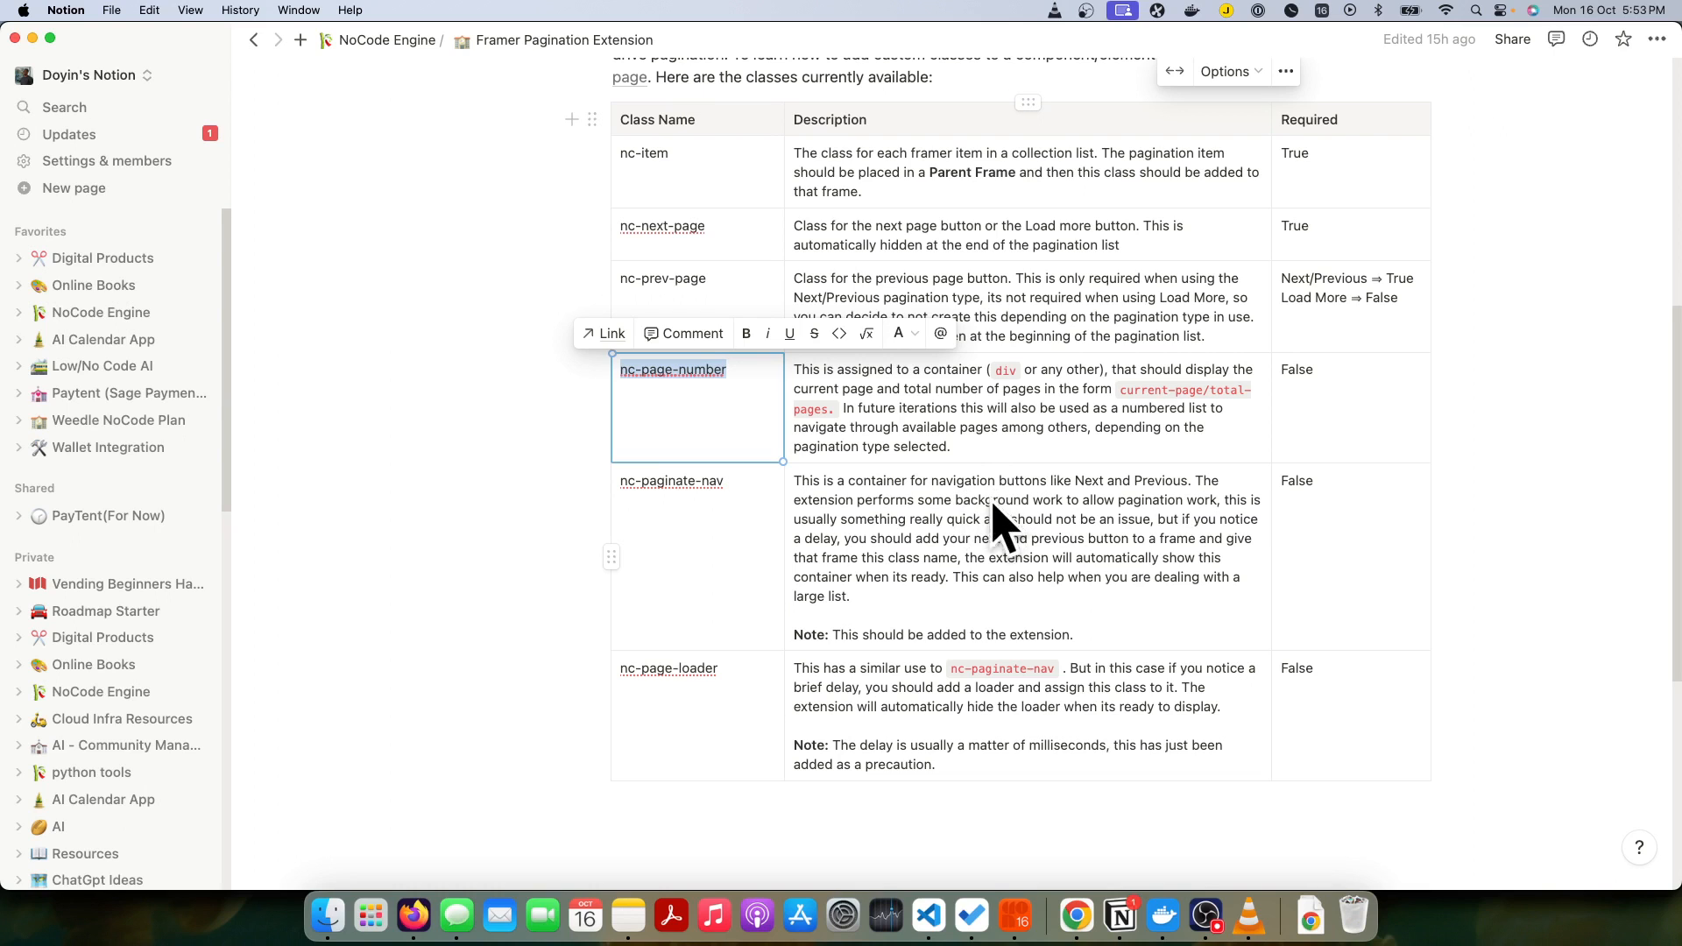
{"action": "scroll", "coordinate": [1027, 526], "scroll_direction": "up", "scroll_amount": 6}
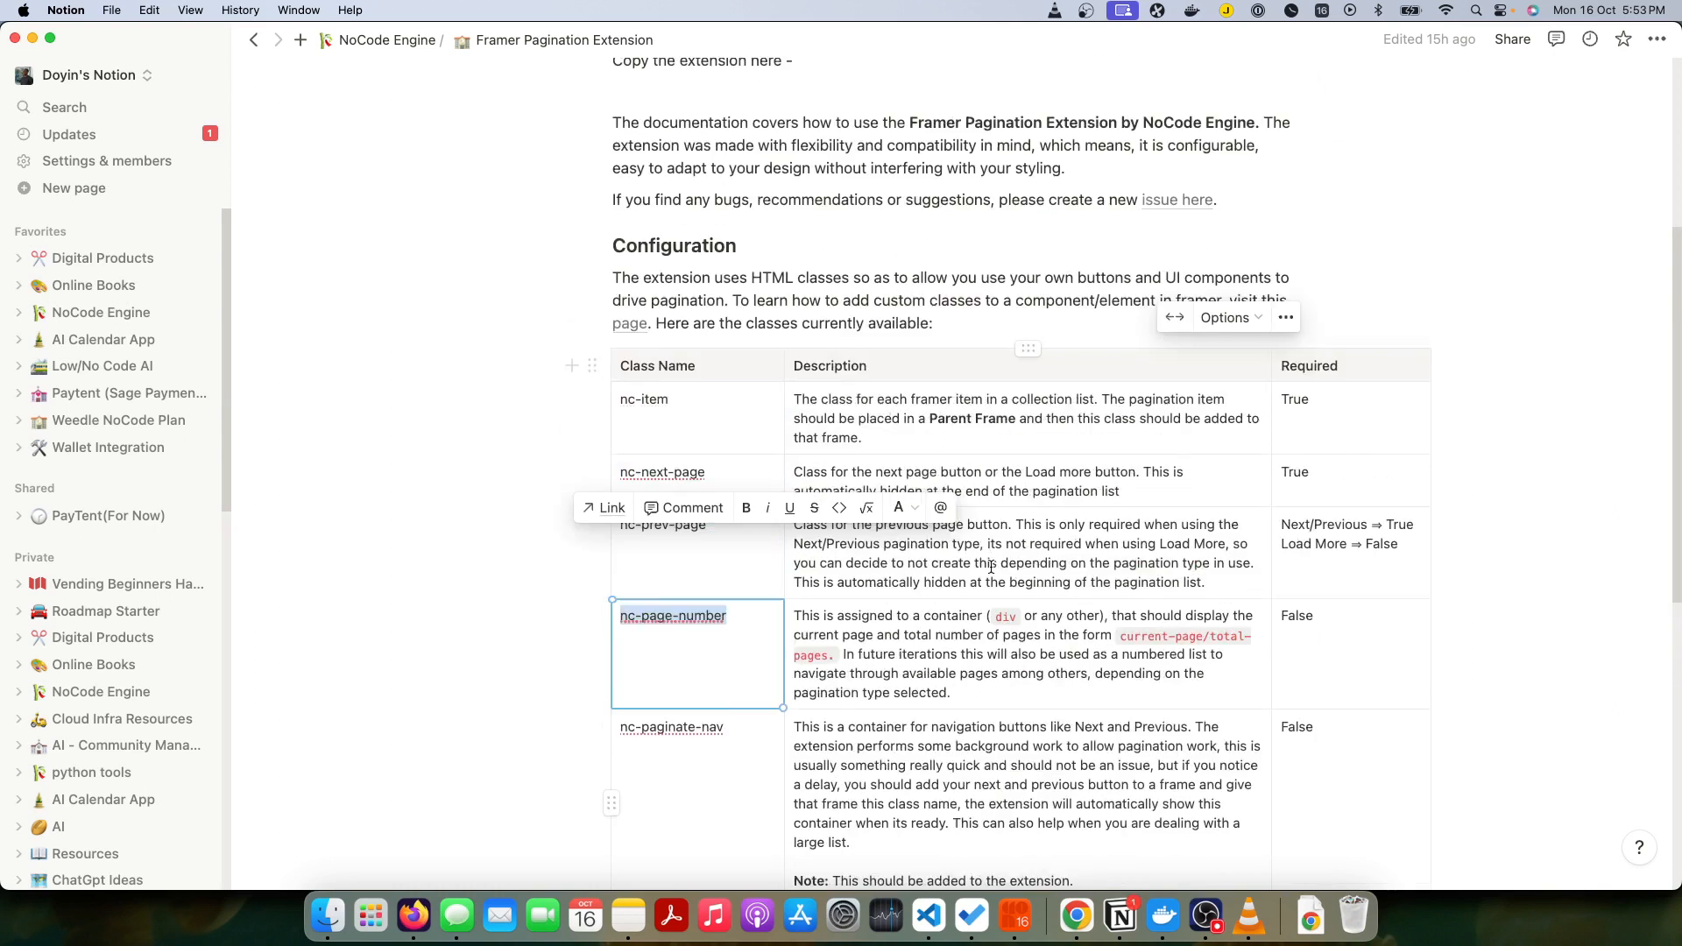
Step: Switch to the nc-engine-demos Framer project in Chrome, add the sample CMS collection, and return to the canvas
{"action": "left_click", "coordinate": [1076, 917]}
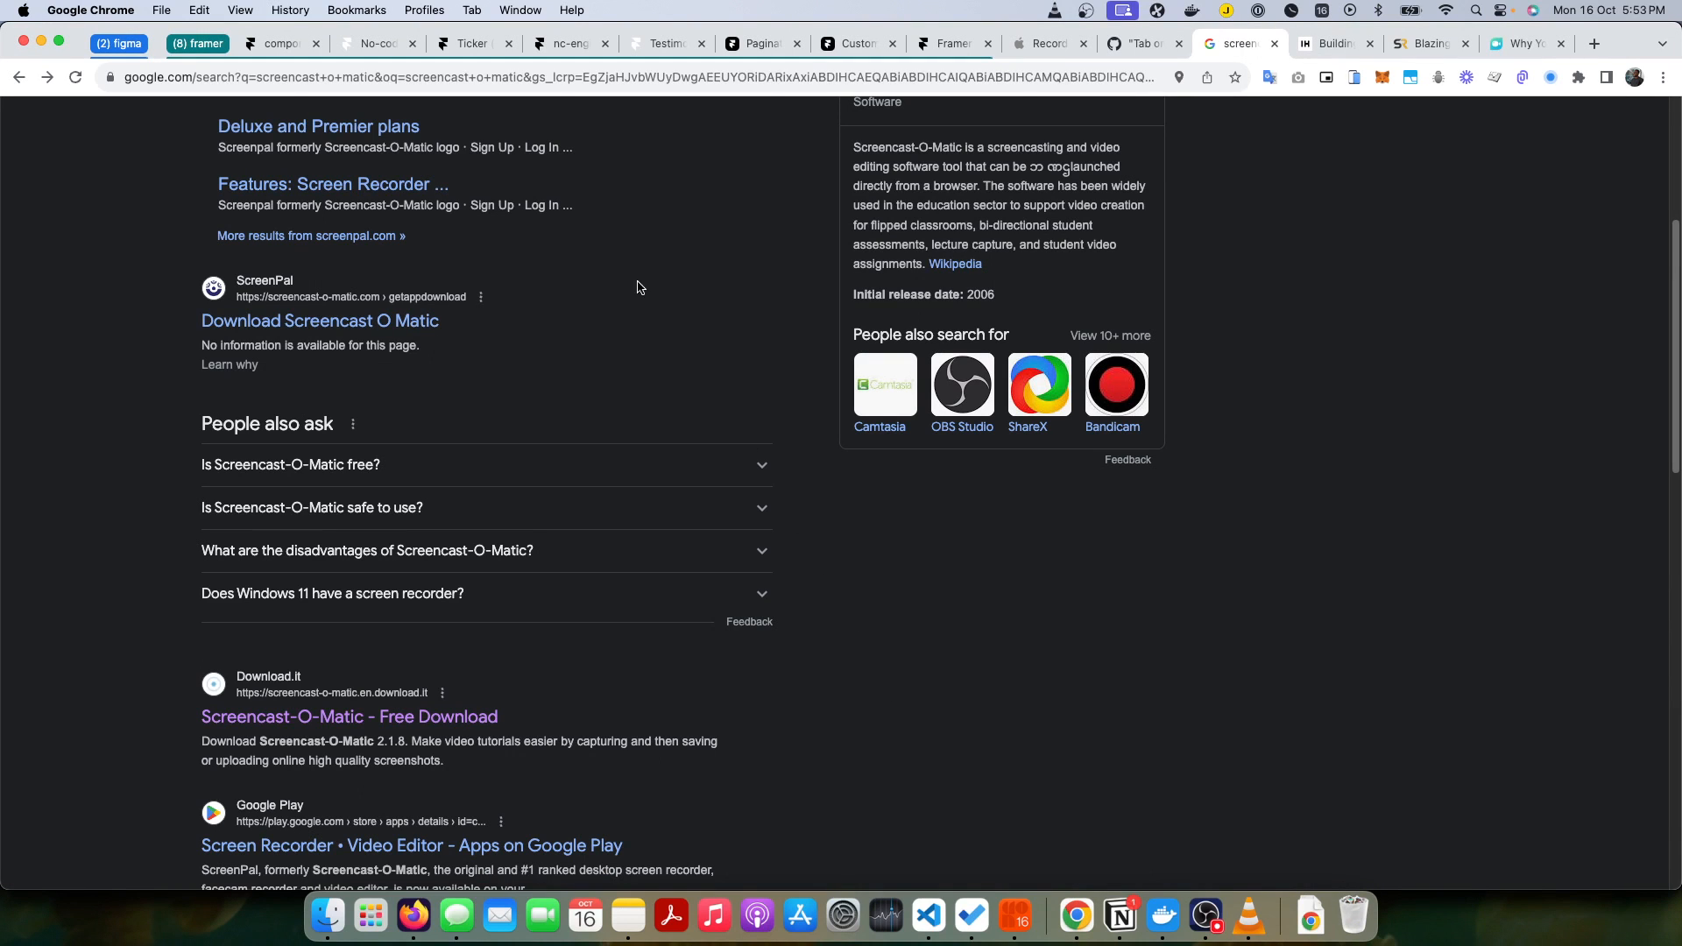
{"action": "left_click", "coordinate": [568, 50]}
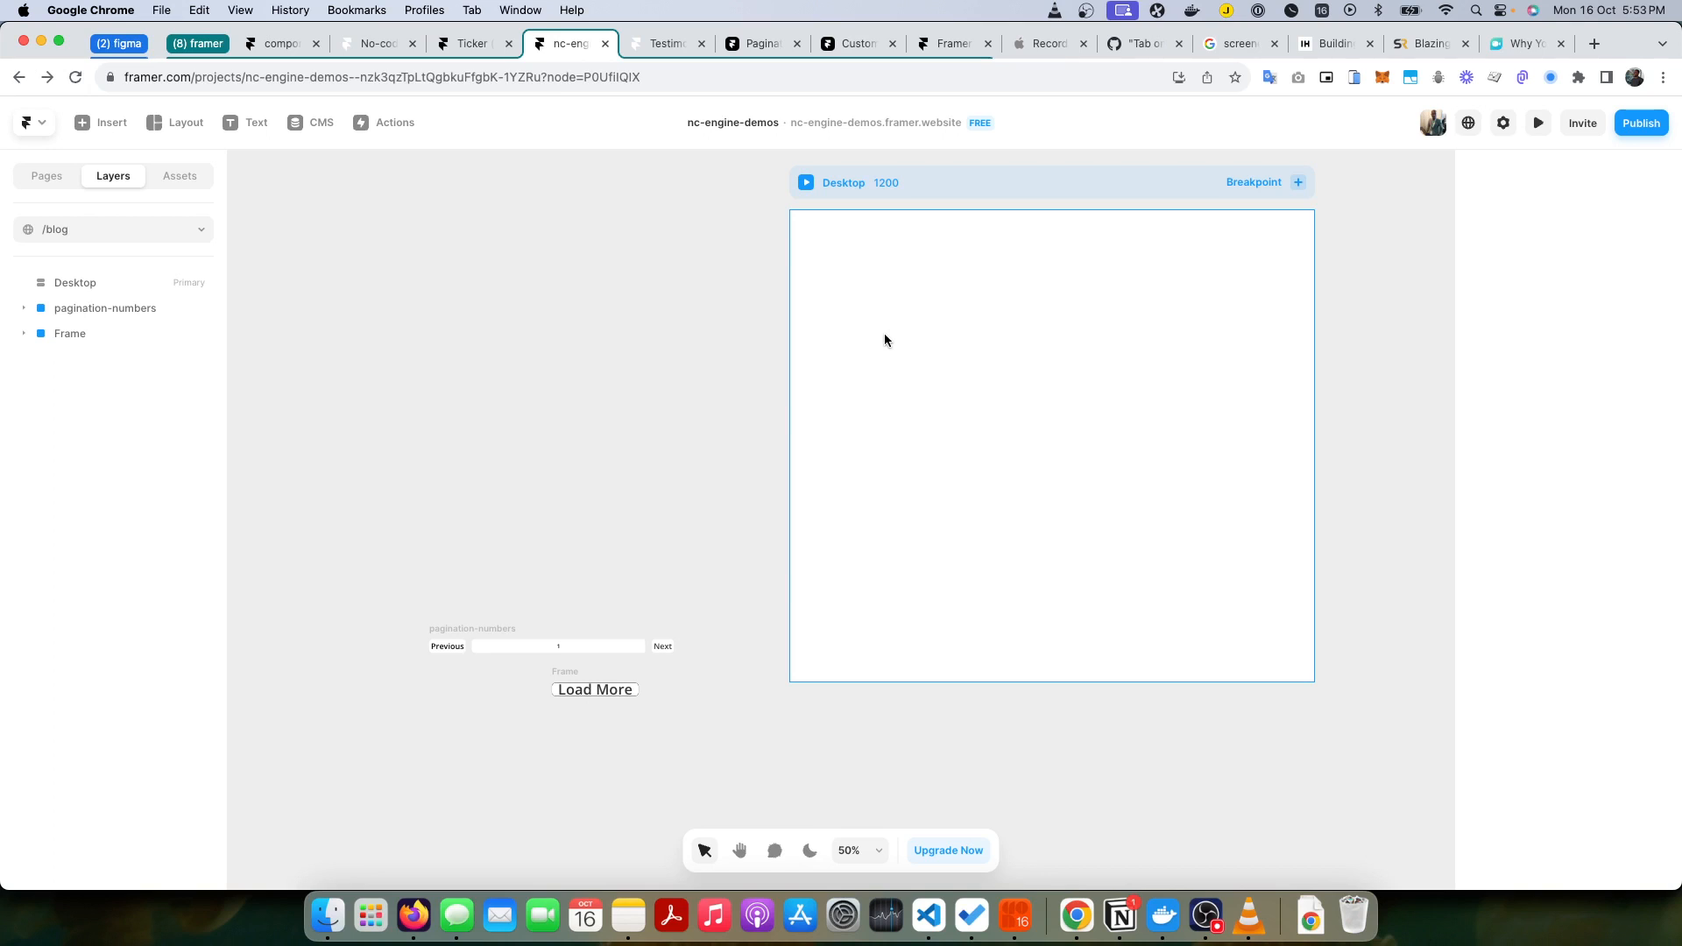
{"action": "left_click", "coordinate": [192, 184]}
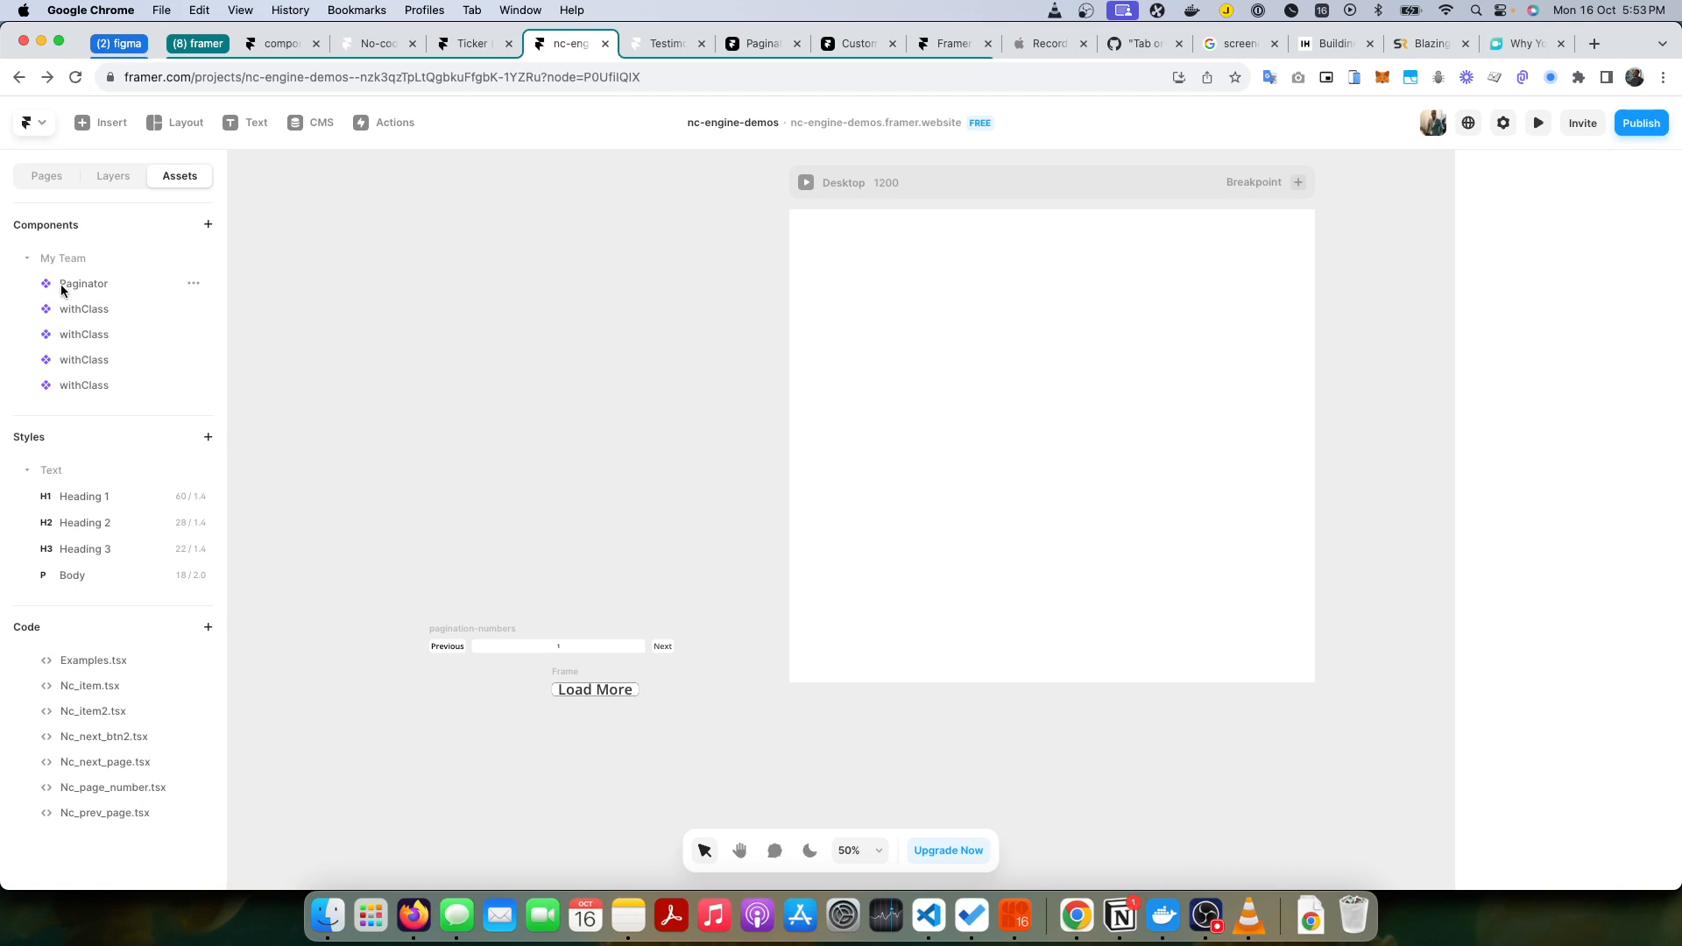
{"action": "left_click", "coordinate": [67, 168]}
{"action": "right_click", "coordinate": [104, 292]}
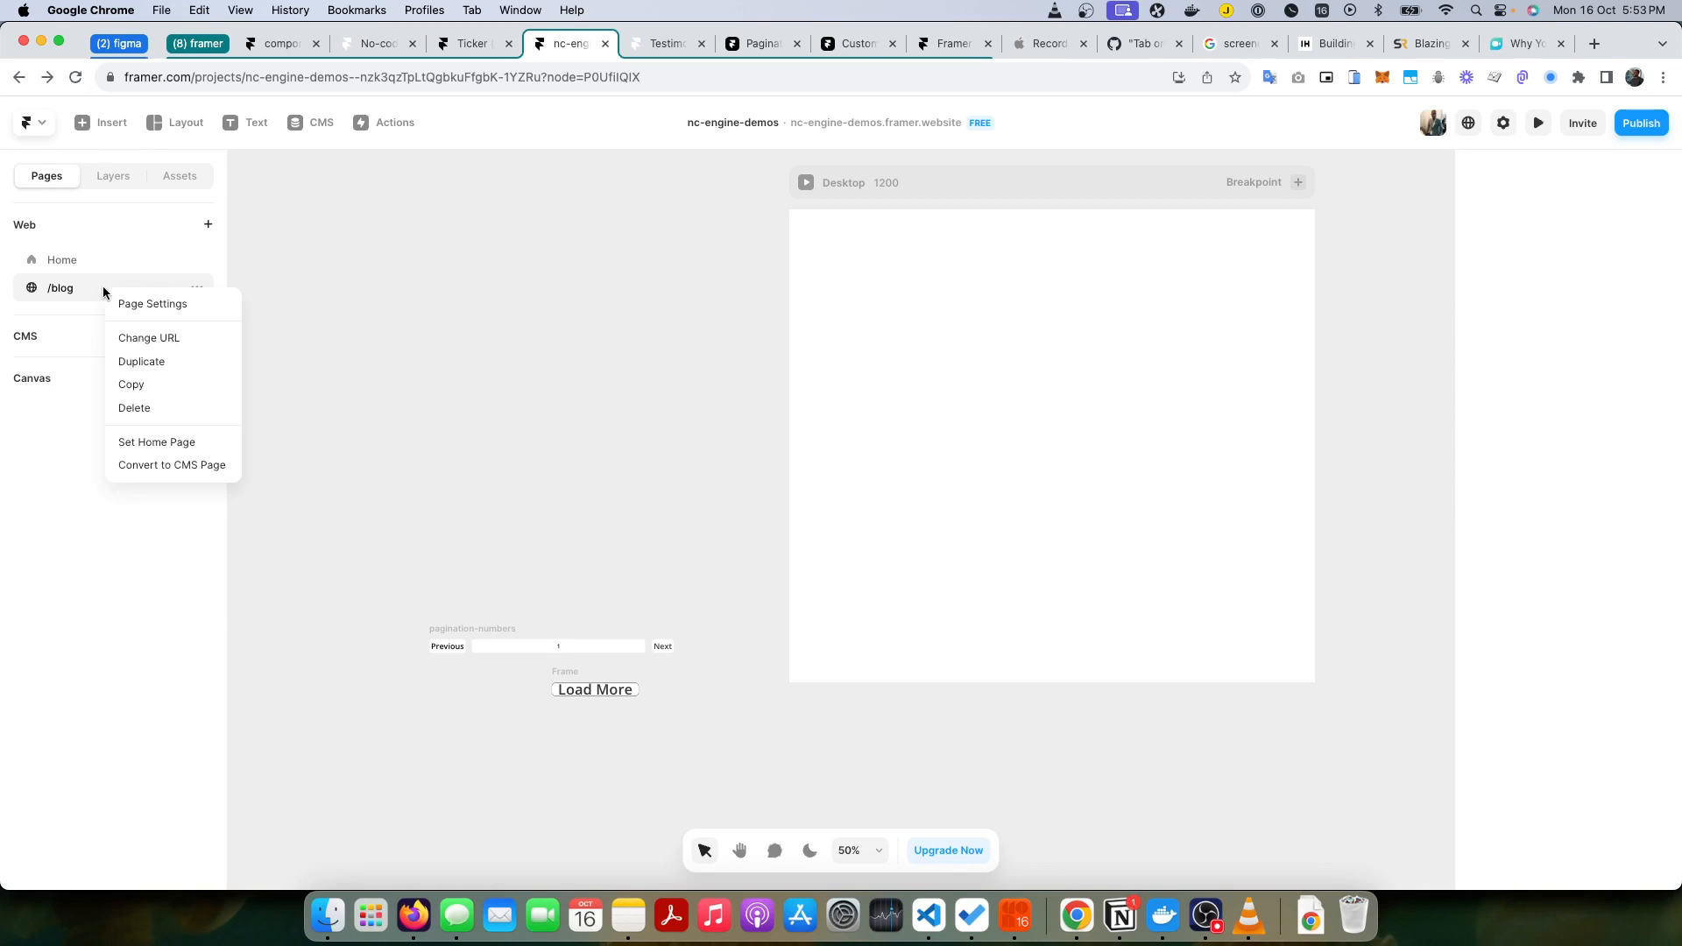
{"action": "left_click", "coordinate": [61, 309]}
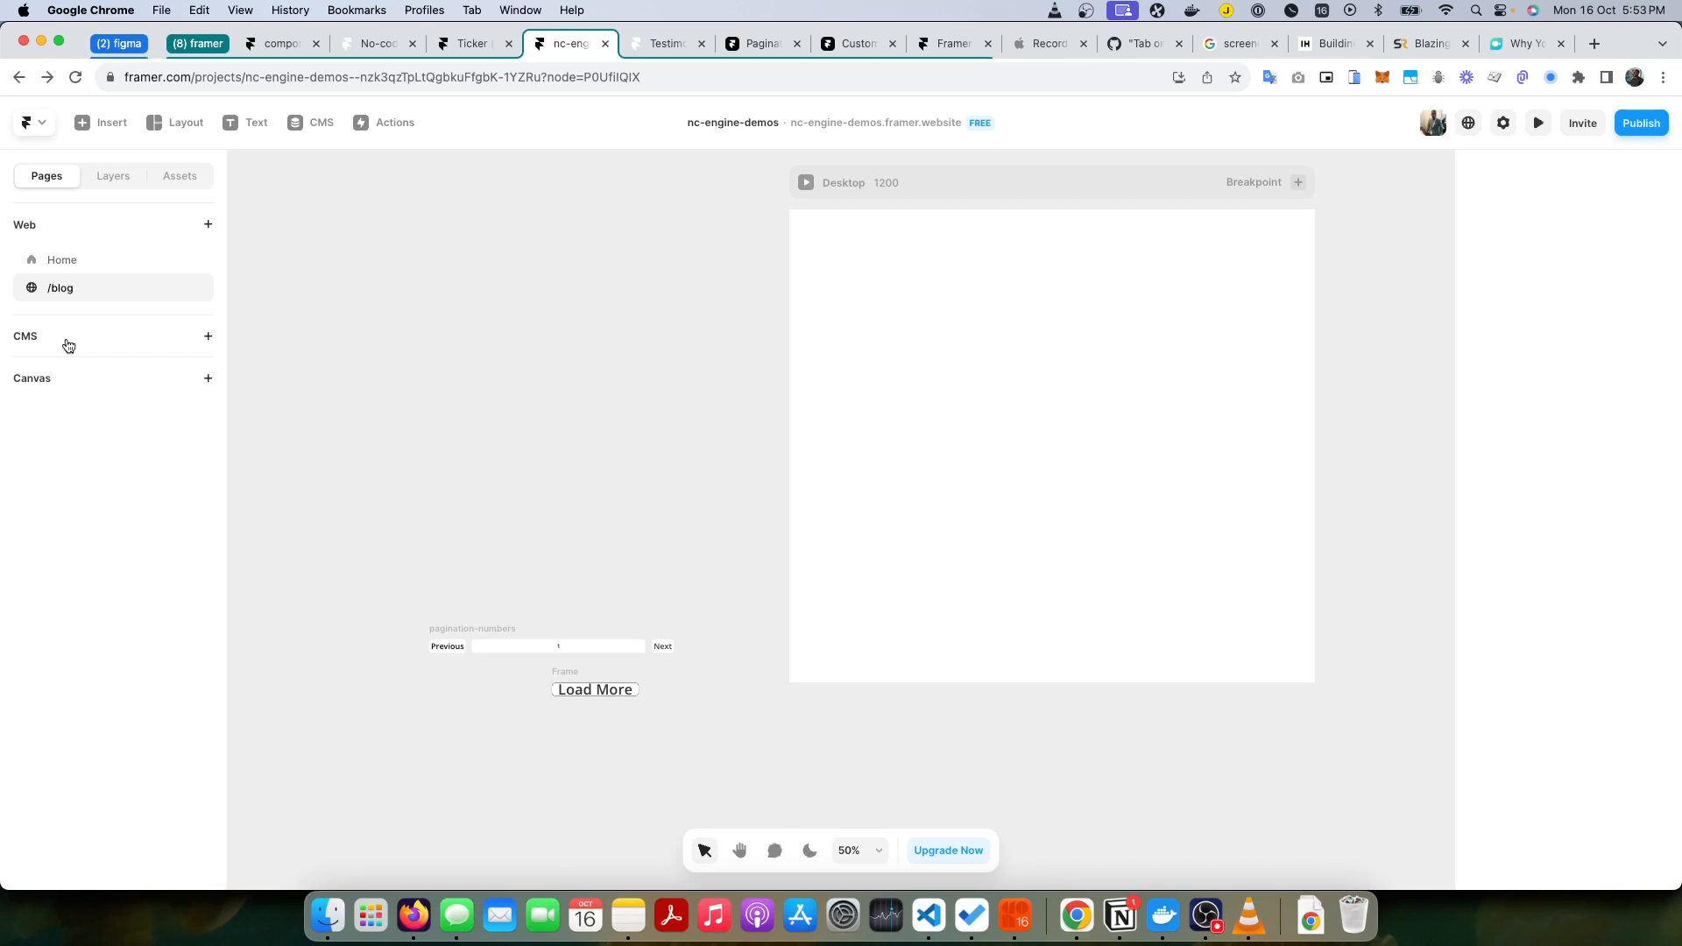
{"action": "right_click", "coordinate": [68, 338]}
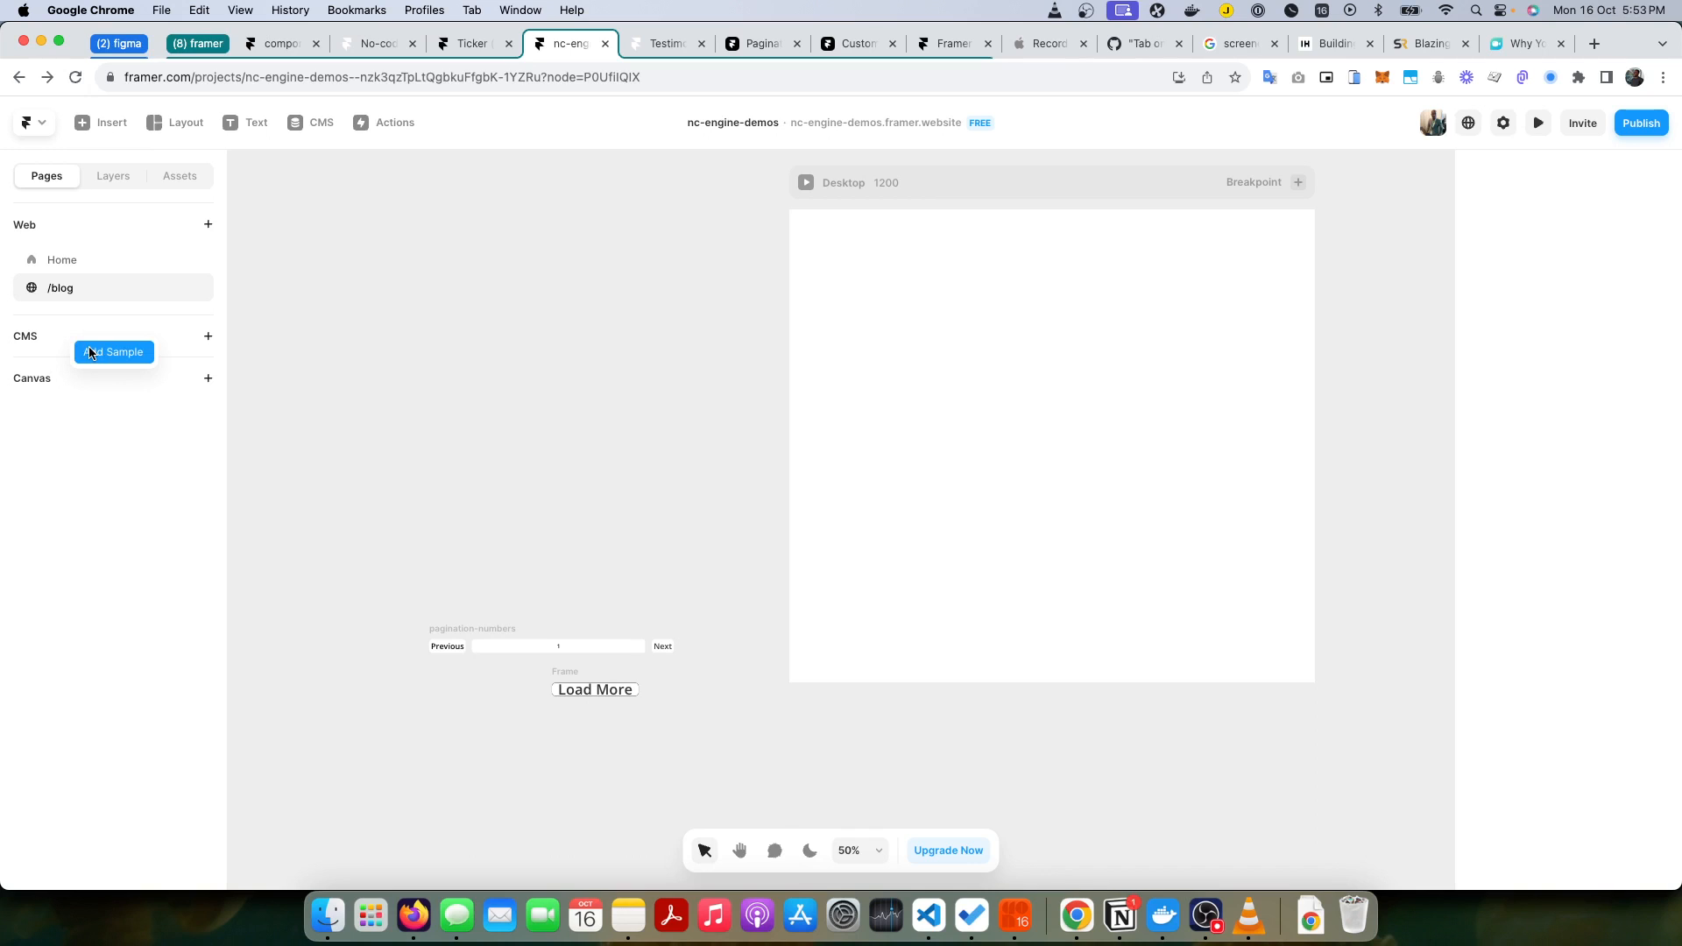
{"action": "left_click", "coordinate": [90, 353]}
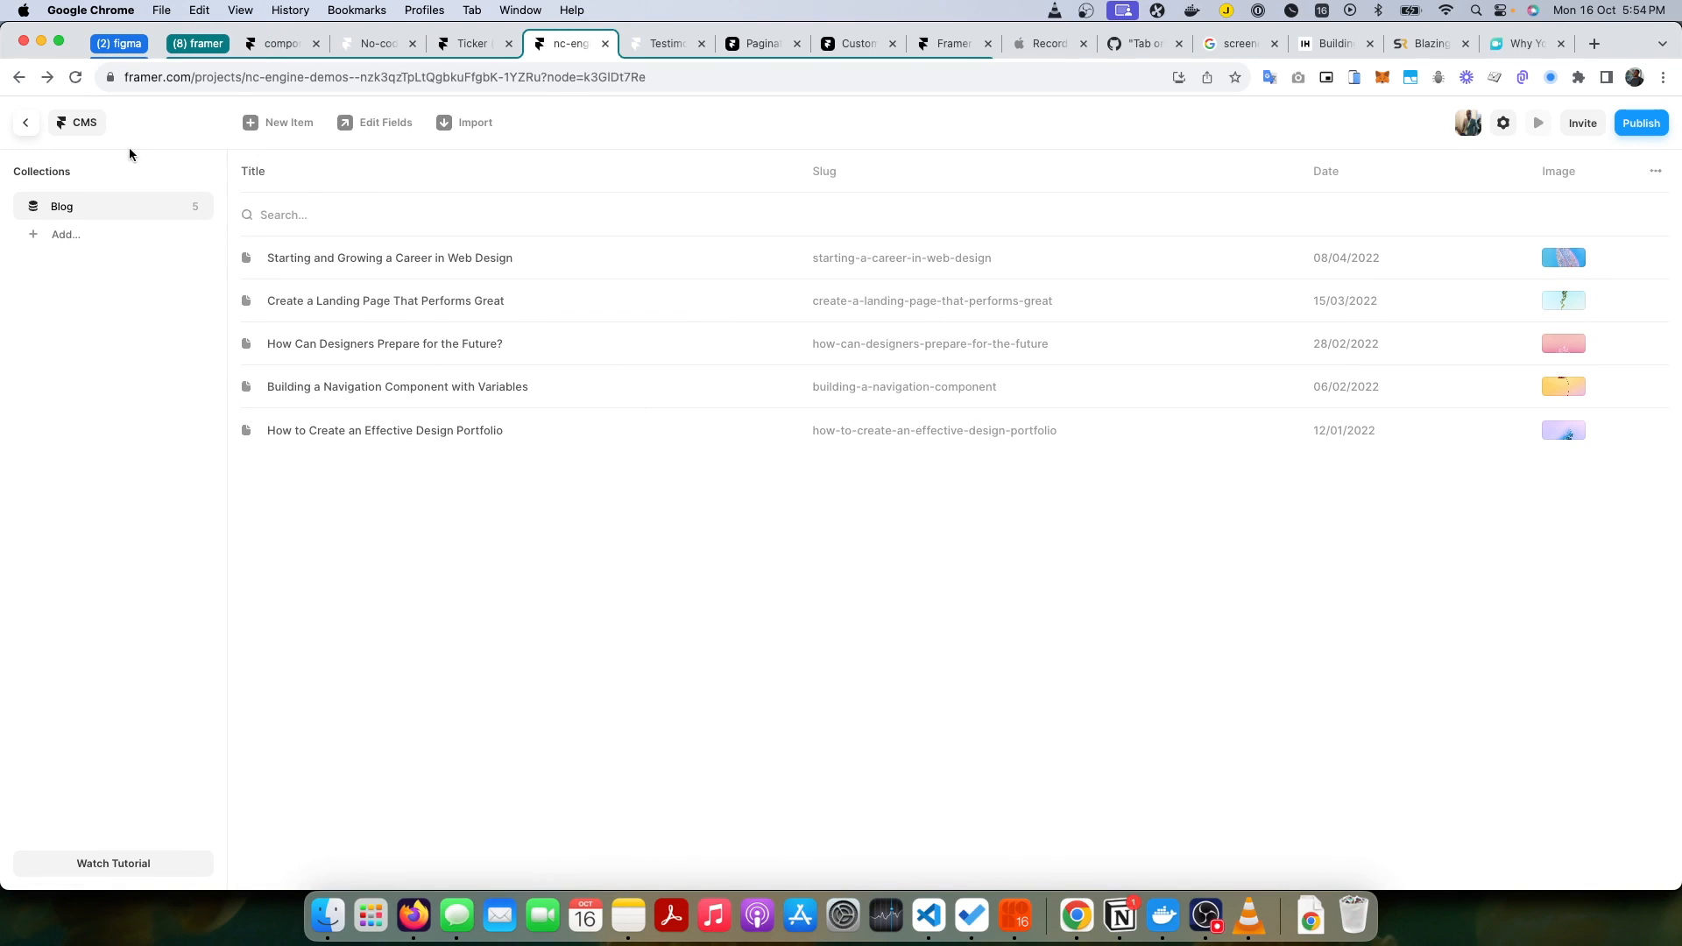
{"action": "left_click", "coordinate": [27, 124]}
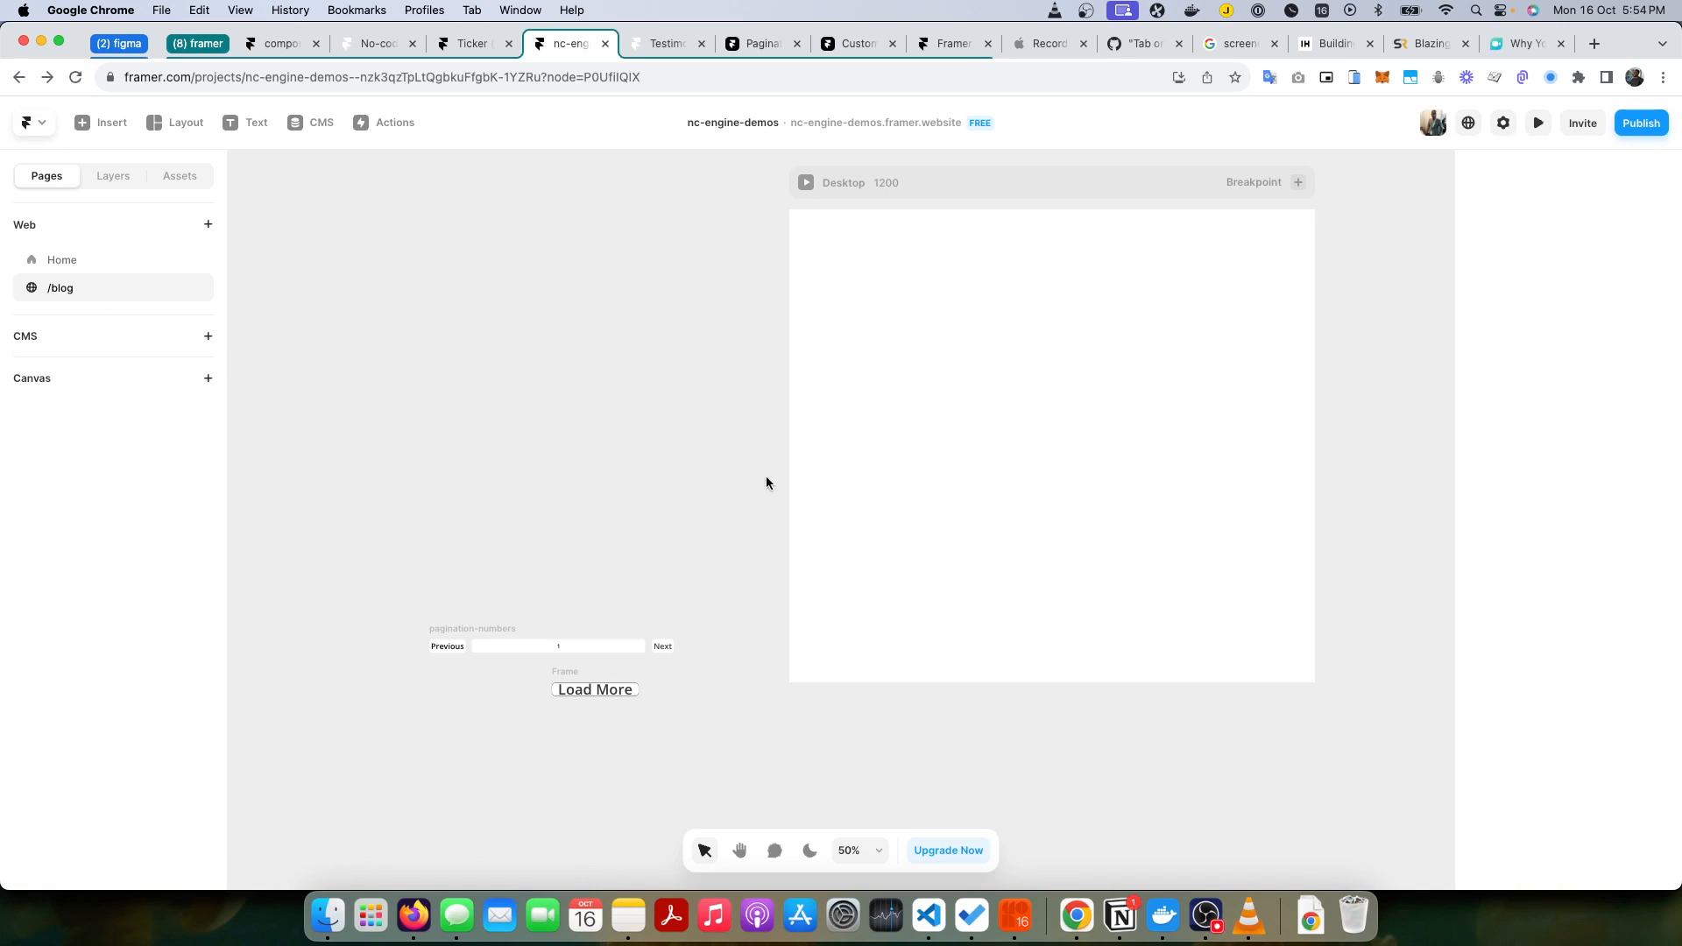
Step: Add an index page for the Blog CMS collection to the site
{"action": "left_click", "coordinate": [95, 331]}
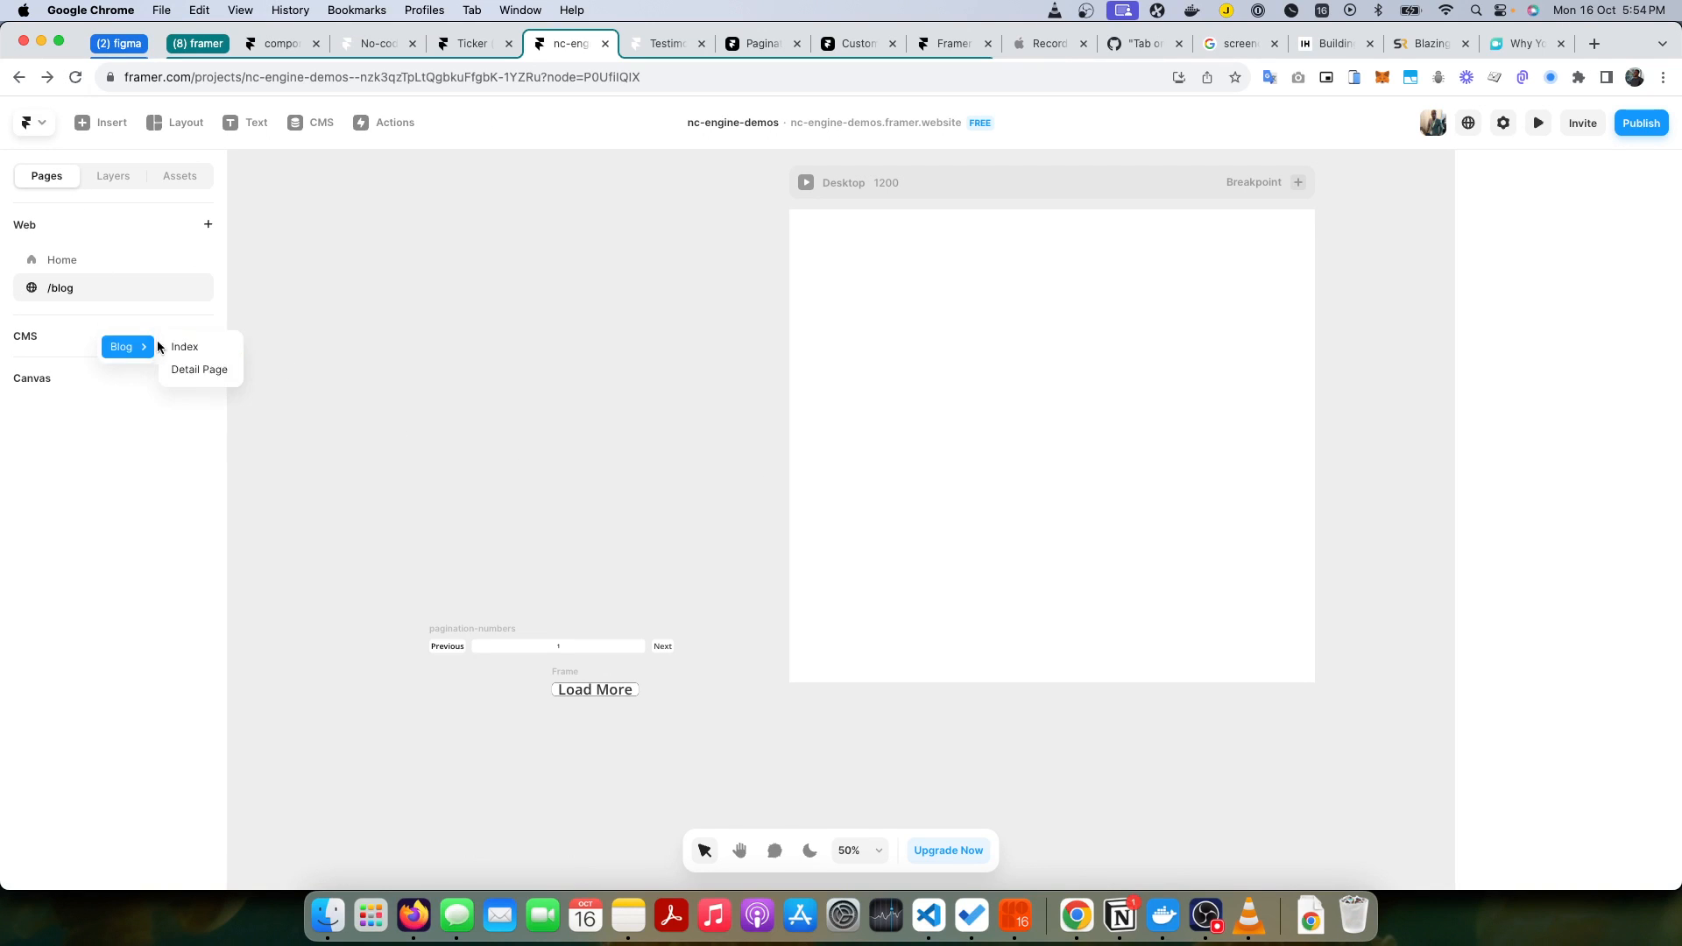
{"action": "mouse_move", "coordinate": [145, 351]}
{"action": "left_click", "coordinate": [208, 352]}
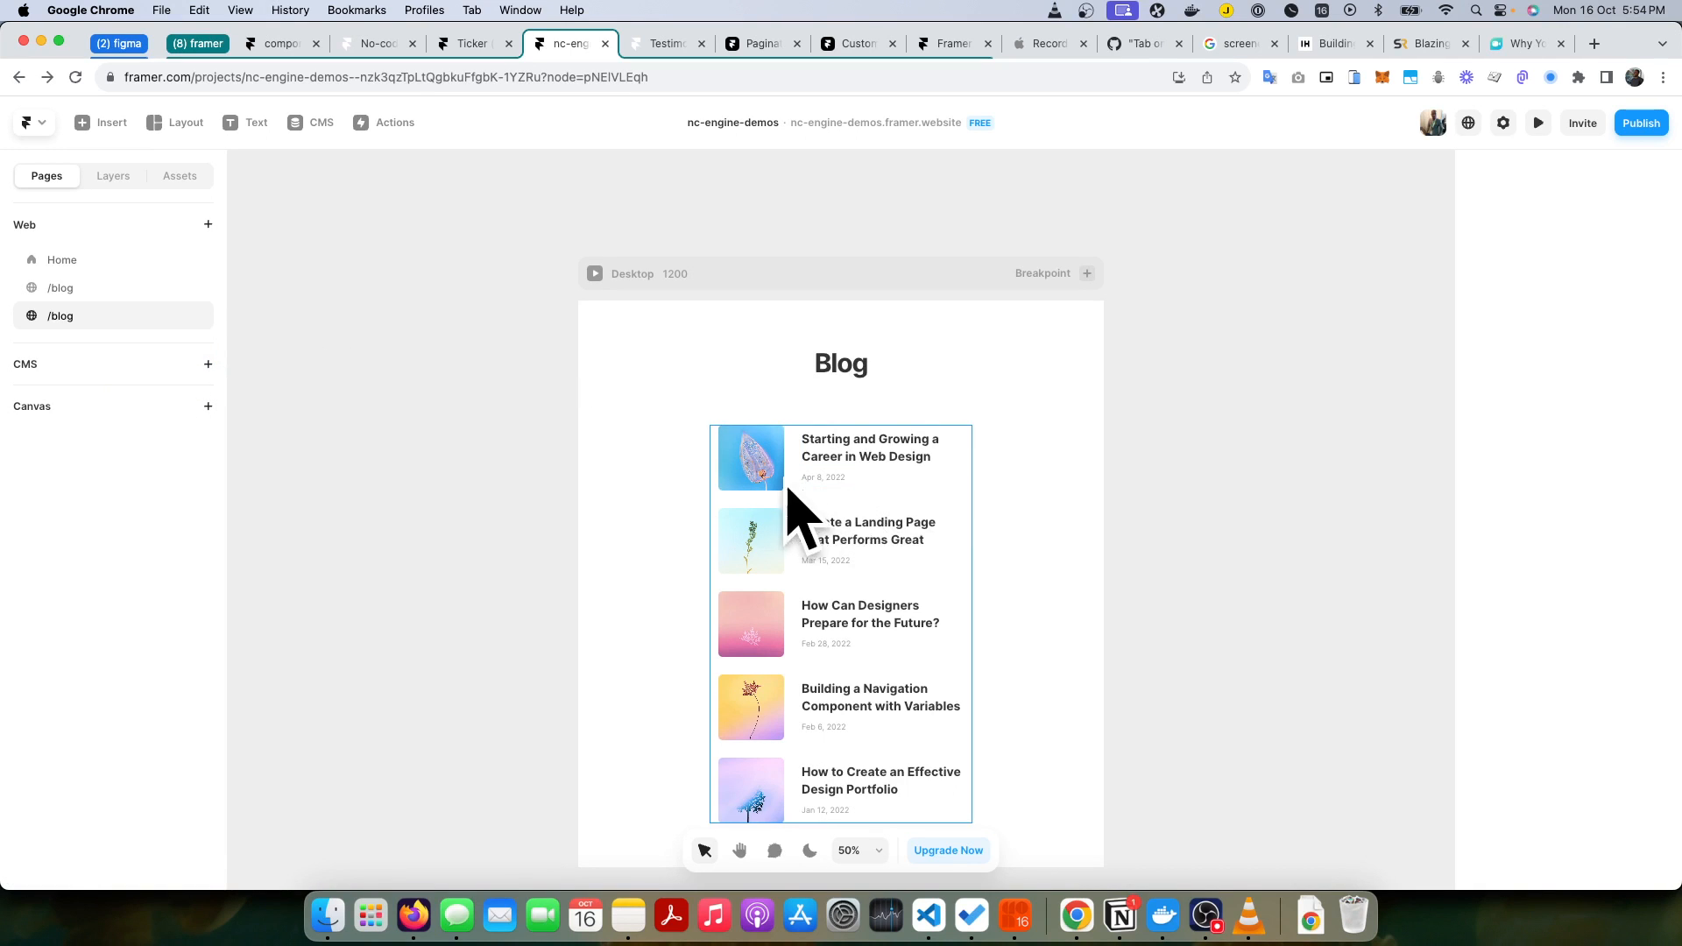
{"action": "scroll", "coordinate": [856, 473], "scroll_direction": "down", "scroll_amount": 5}
{"action": "scroll", "coordinate": [879, 391], "scroll_direction": "up", "scroll_amount": 3}
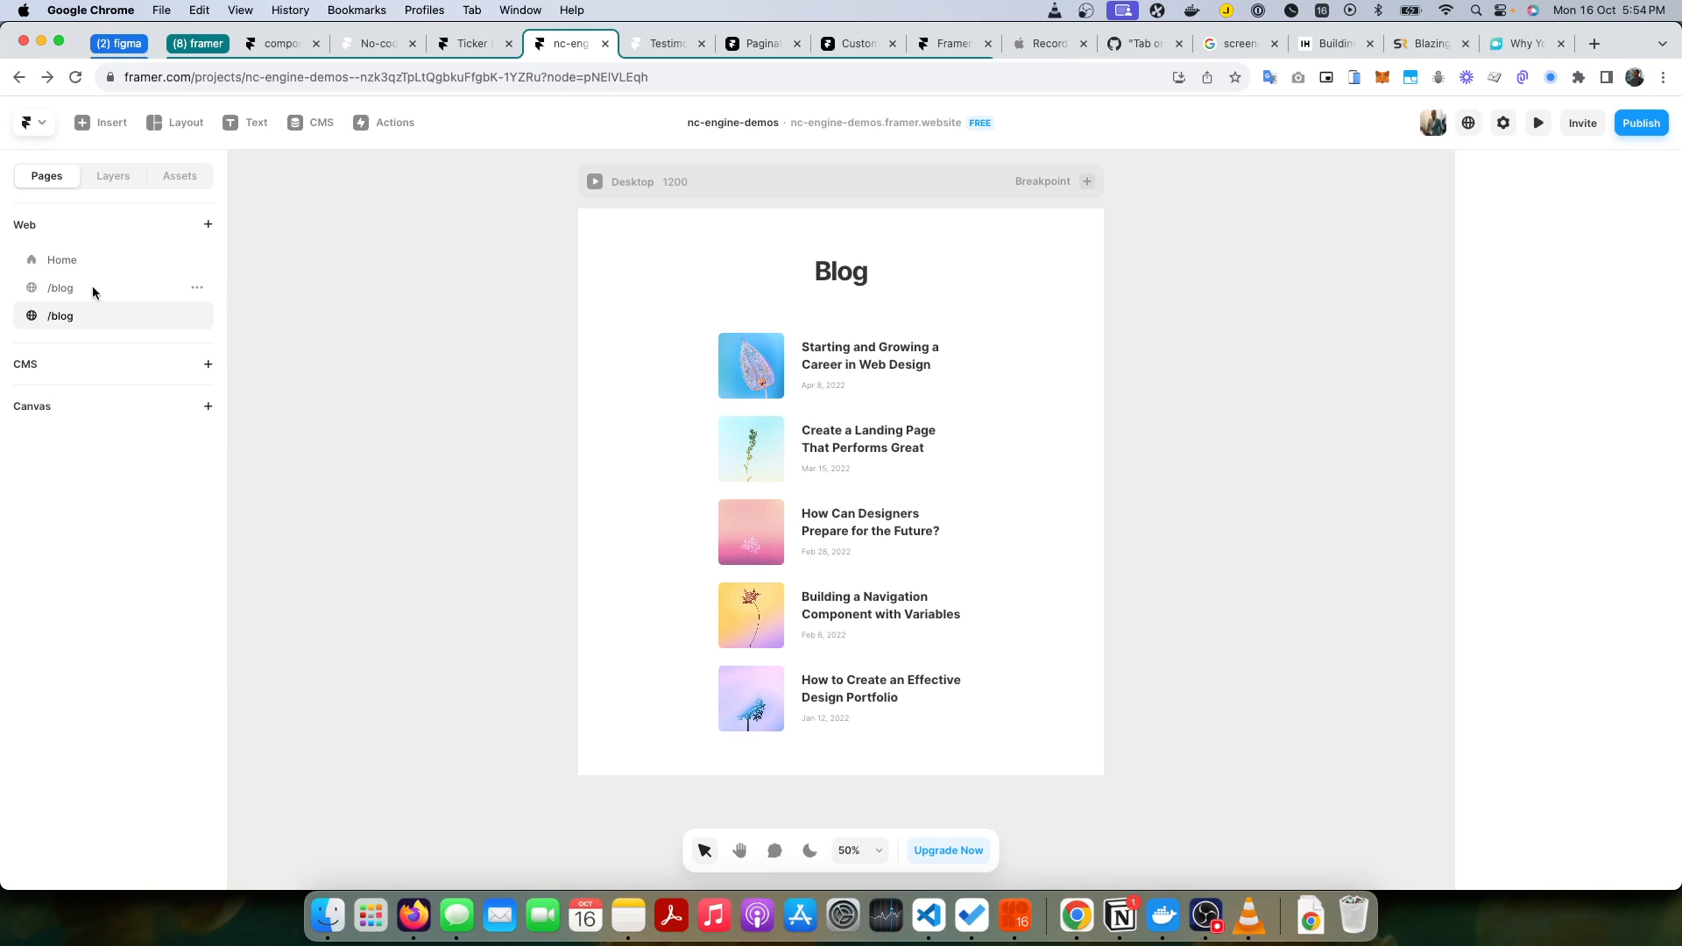
Step: Move the blog Collection List out of the Desktop frame onto the empty canvas beside it
{"action": "left_click", "coordinate": [952, 474]}
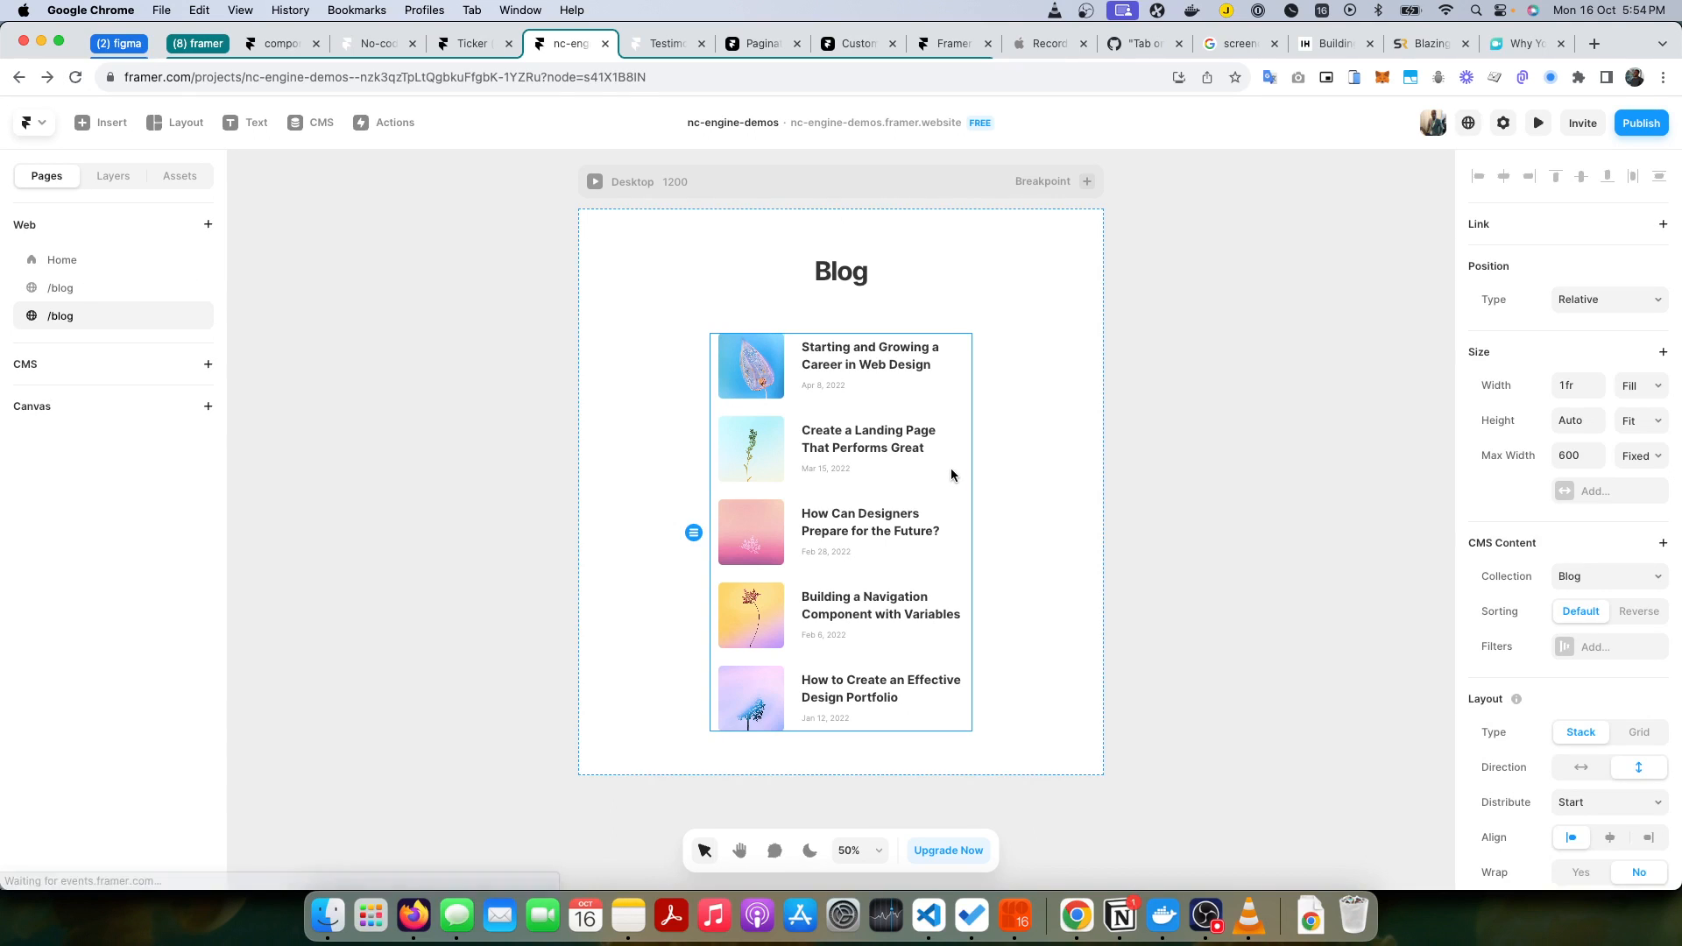
{"action": "left_click_drag", "start_coordinate": [951, 469], "coordinate": [473, 444]}
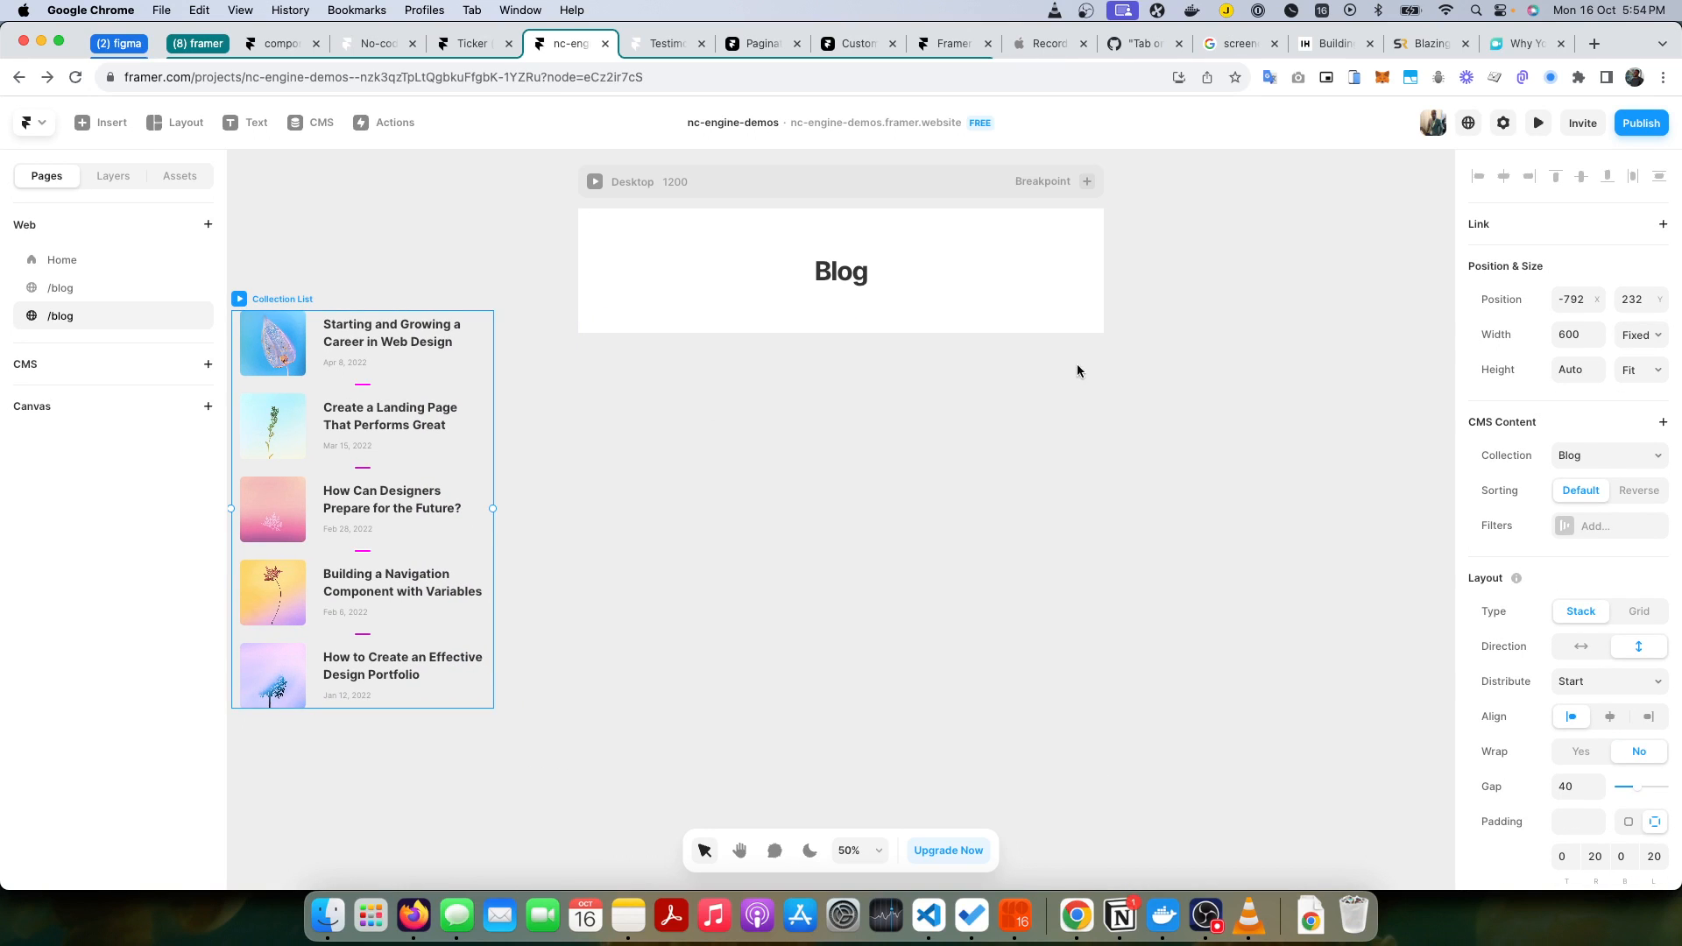
{"action": "left_click", "coordinate": [854, 444]}
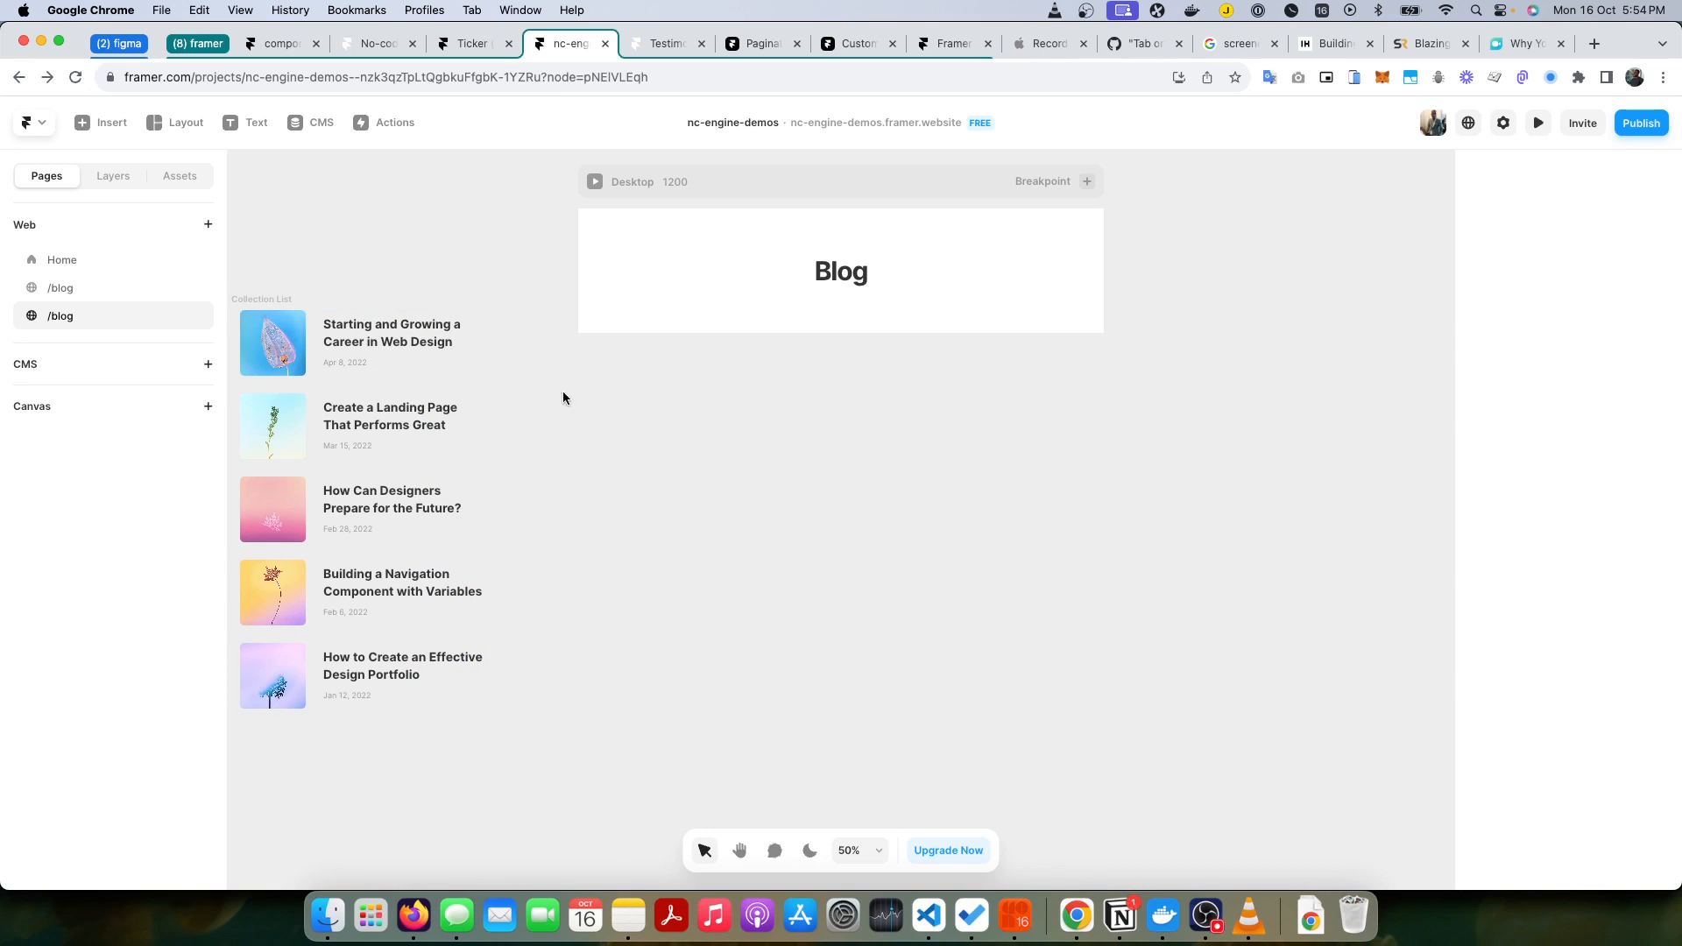
Step: Insert the Paginator component into the Desktop frame below the Blog heading
{"action": "left_click", "coordinate": [177, 182]}
{"action": "left_click_drag", "start_coordinate": [84, 283], "coordinate": [798, 326]}
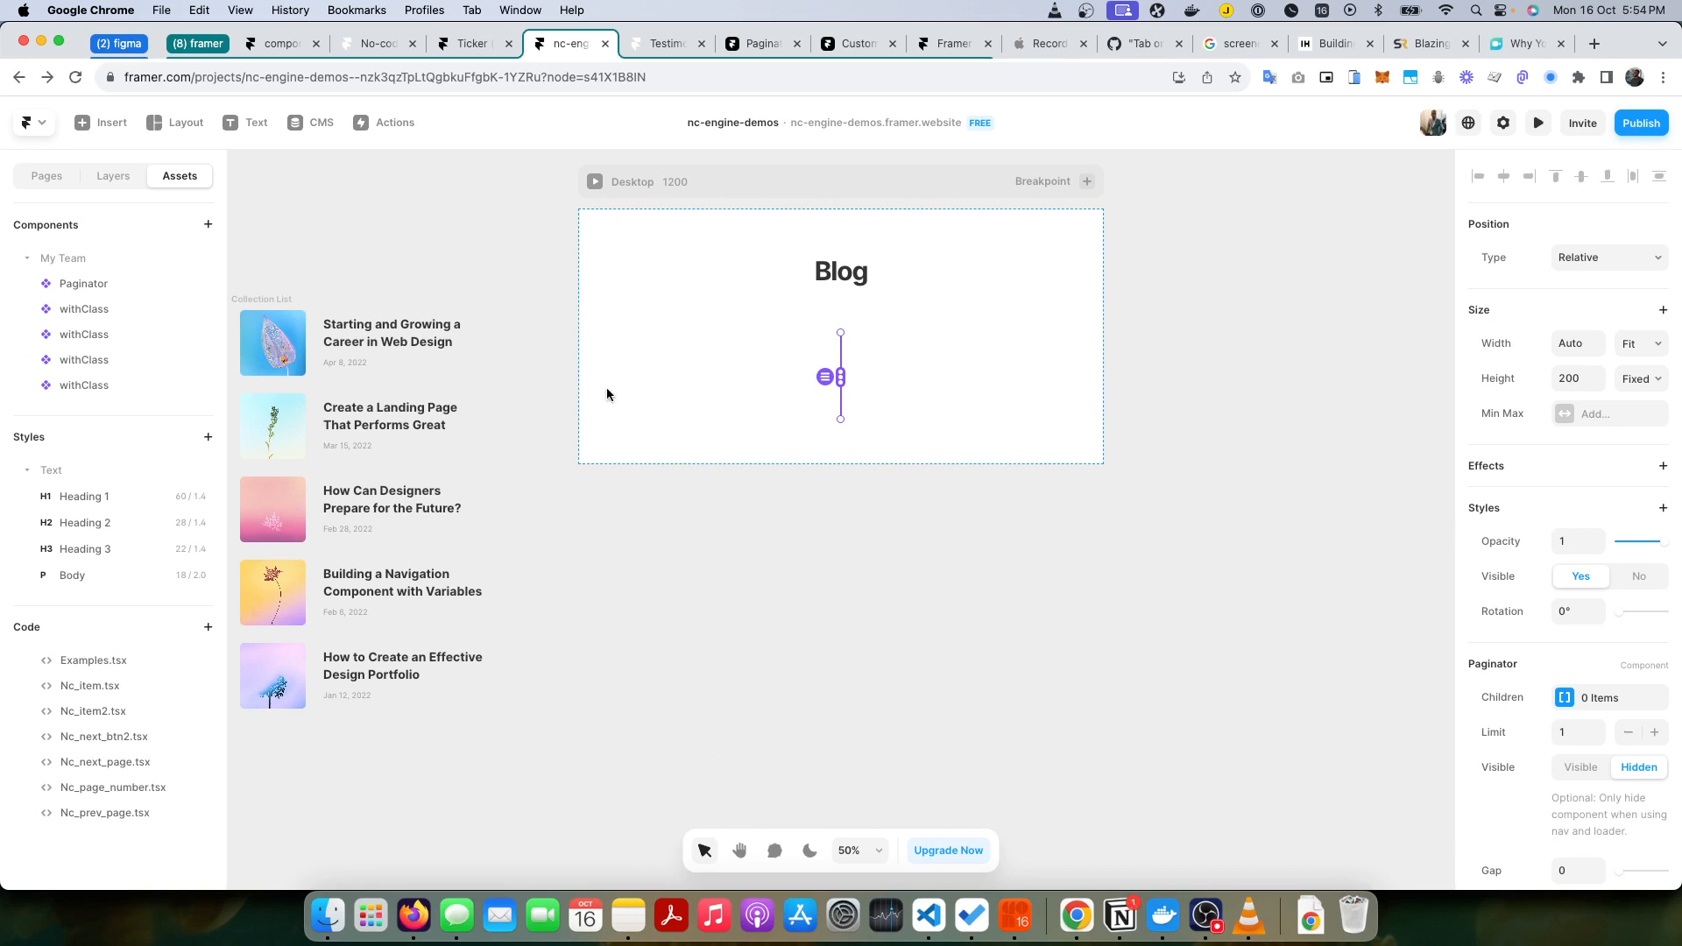
{"action": "scroll", "coordinate": [1536, 540], "scroll_direction": "down", "scroll_amount": 5}
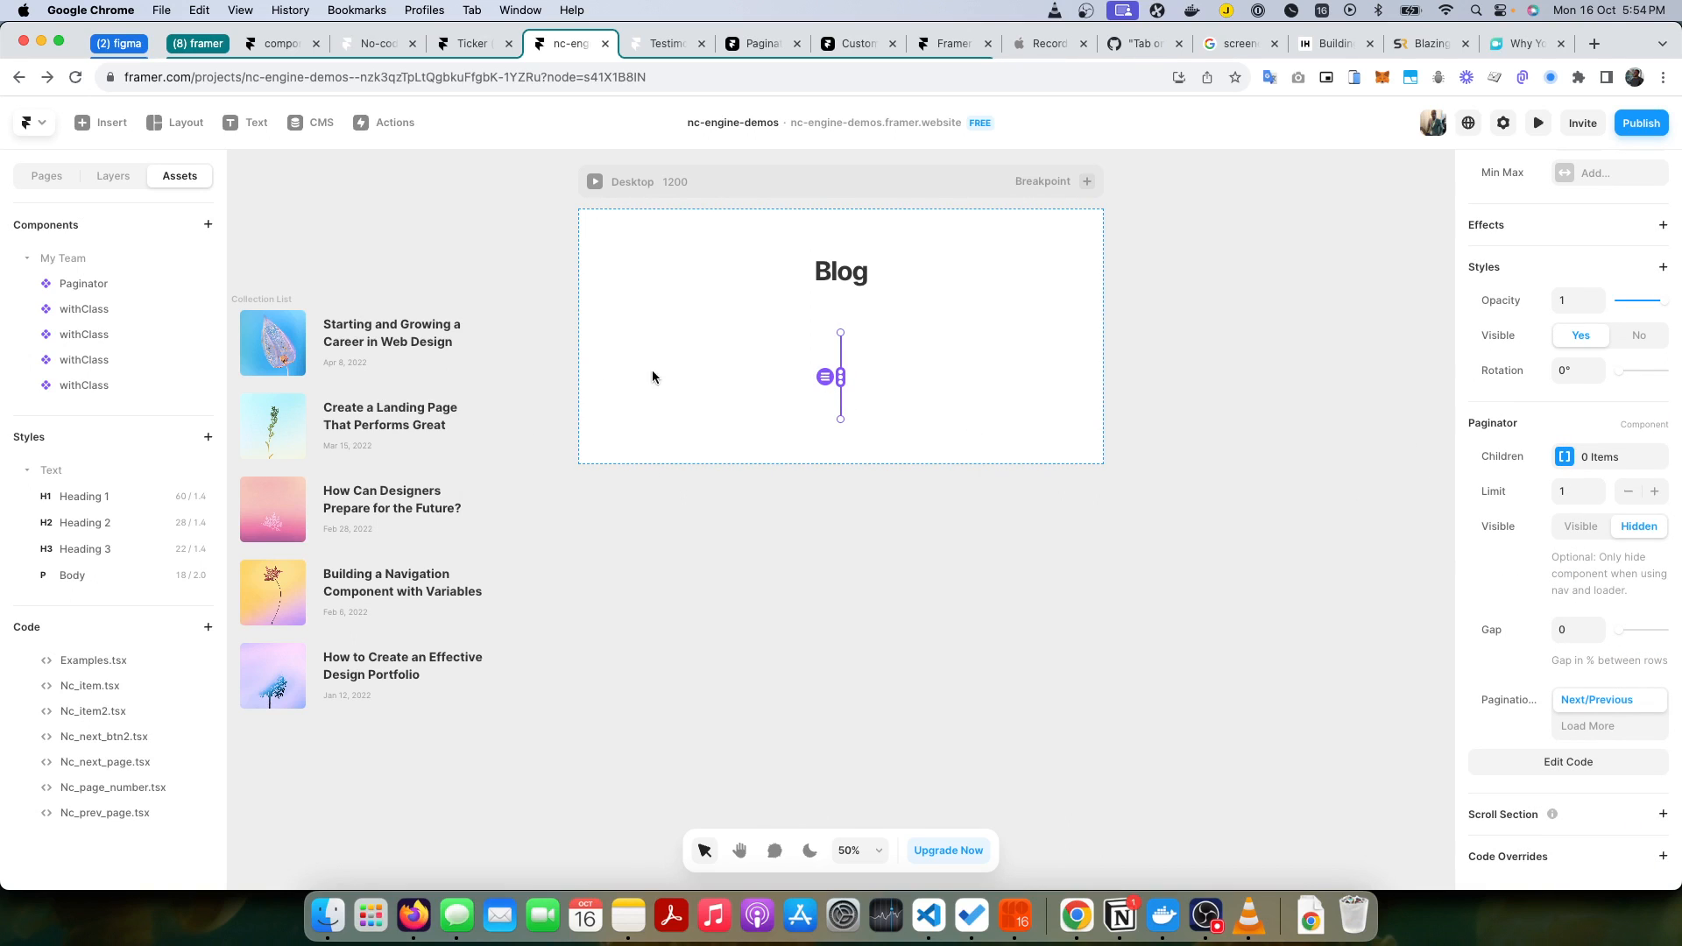
Step: Add the Collection List as the Paginator's child item
{"action": "left_click", "coordinate": [113, 176]}
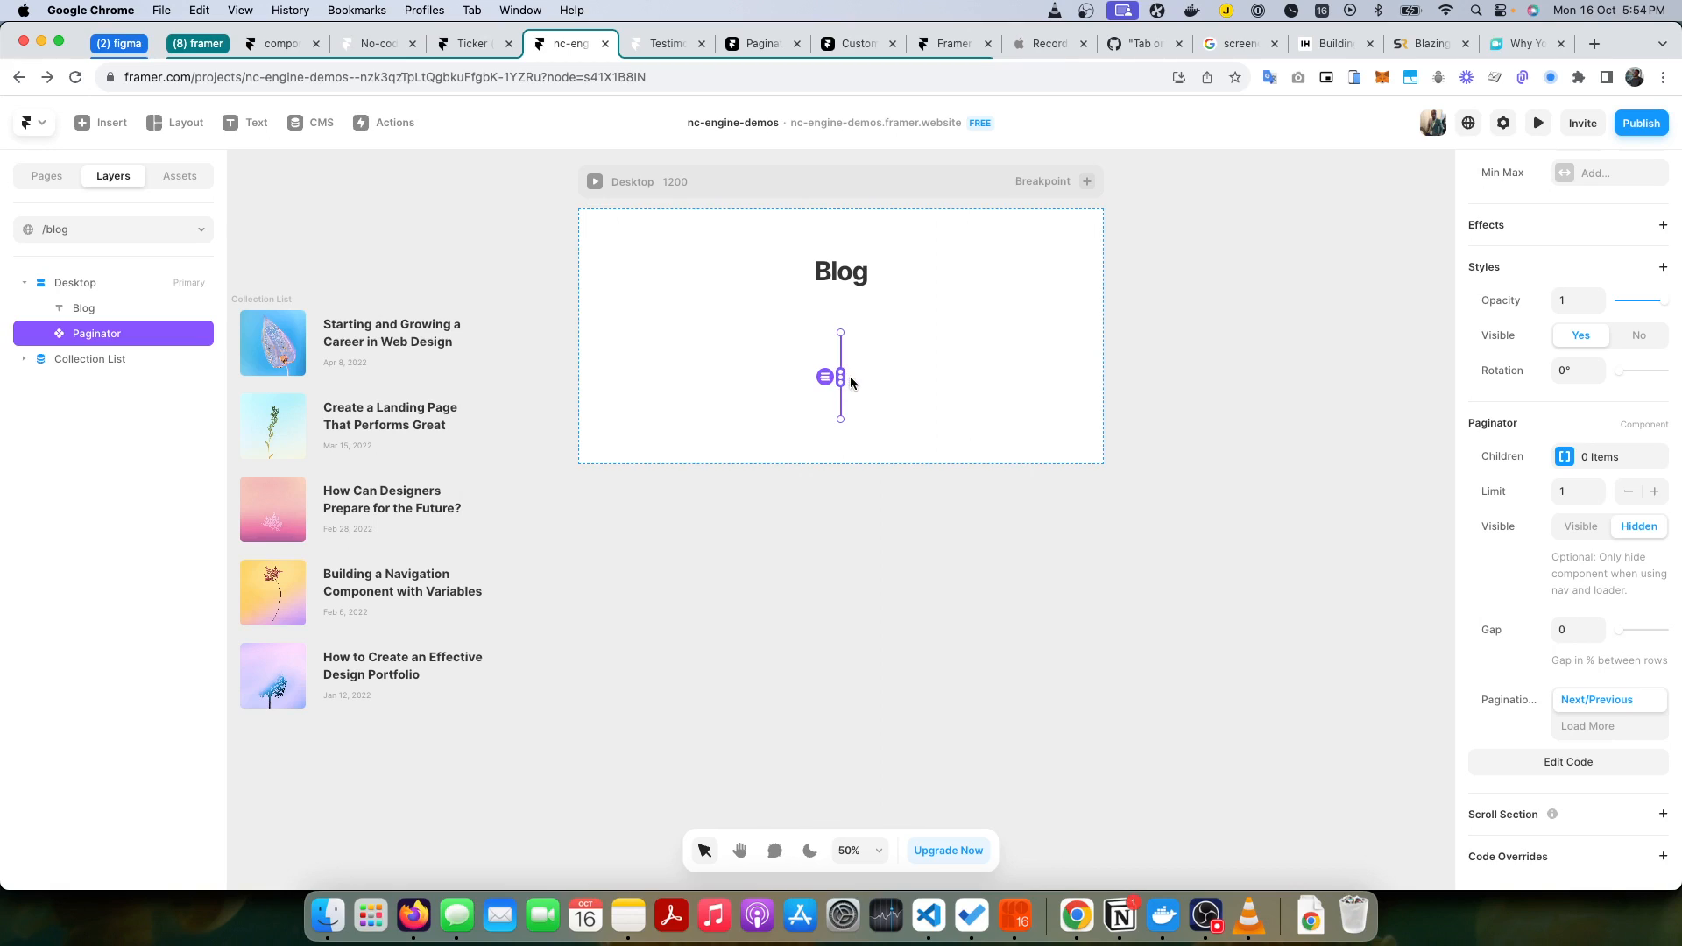
{"action": "left_click", "coordinate": [1622, 467]}
{"action": "left_click", "coordinate": [1330, 516]}
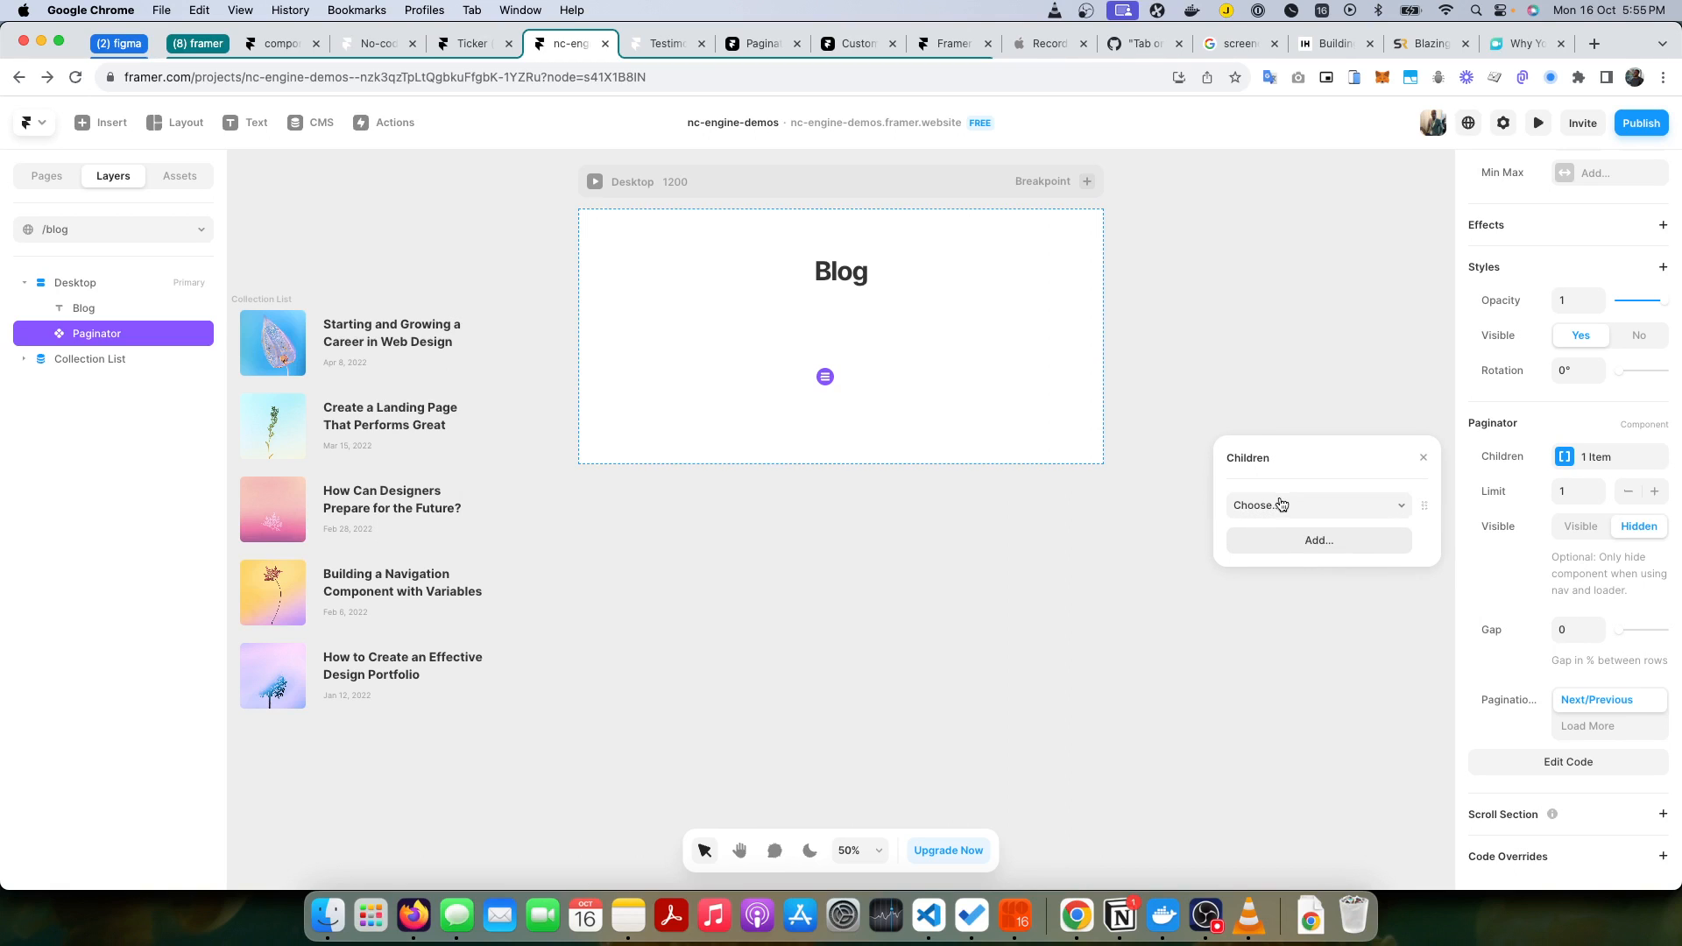
{"action": "left_click", "coordinate": [1307, 517]}
{"action": "left_click", "coordinate": [1296, 529]}
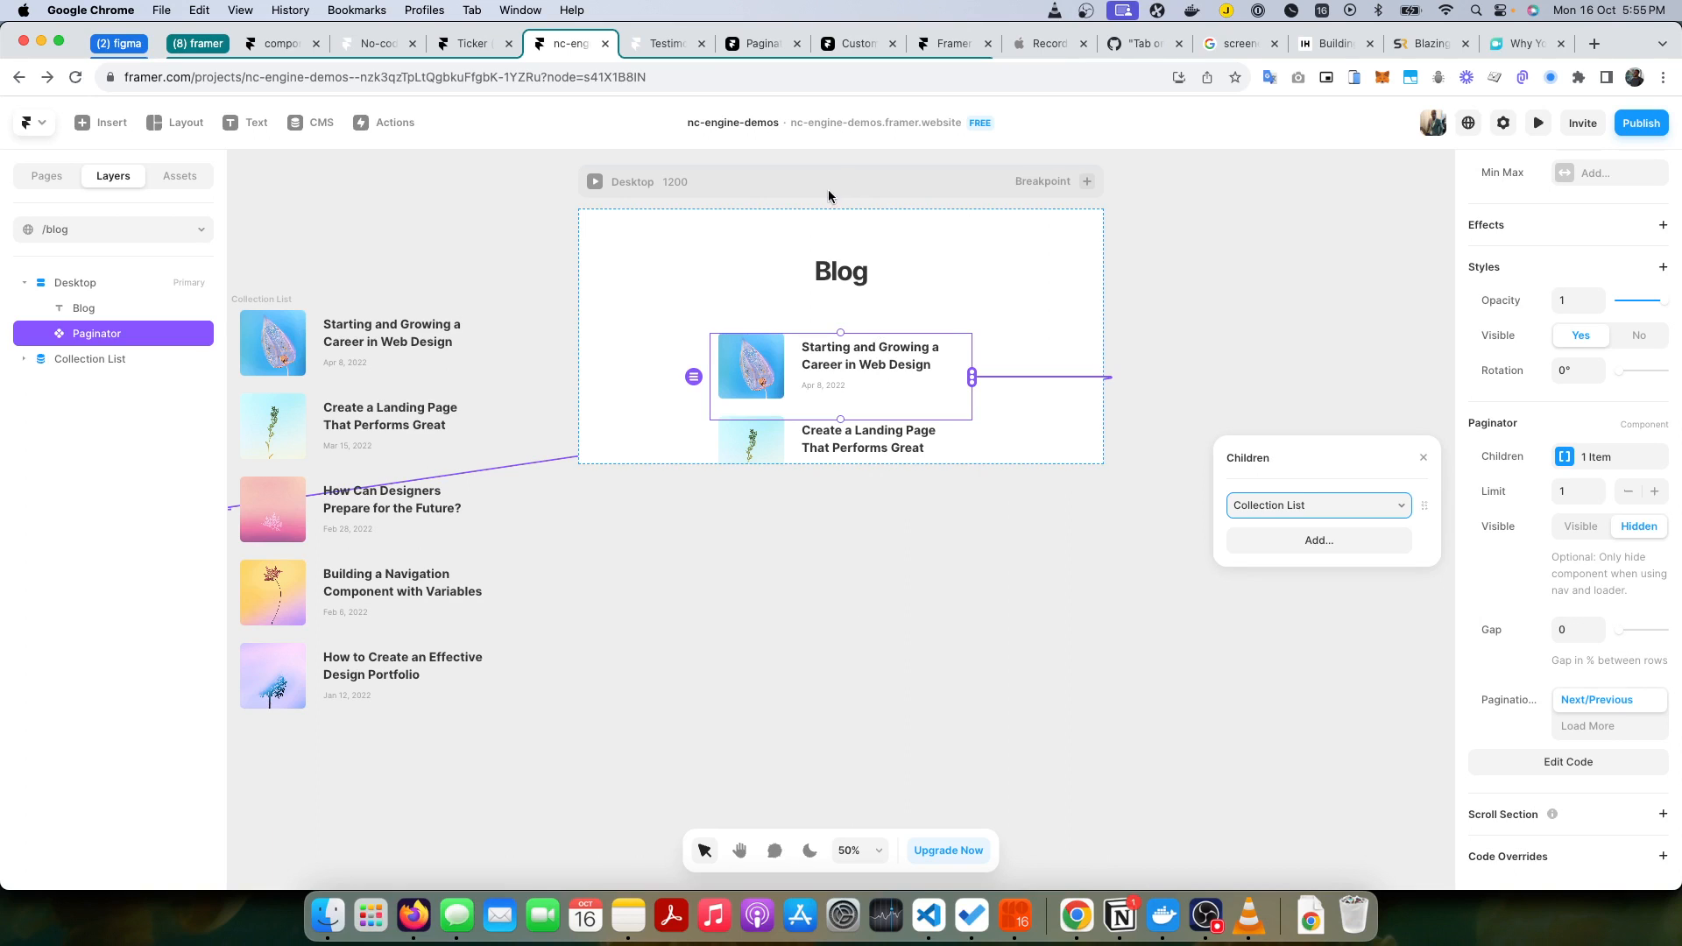
{"action": "left_click", "coordinate": [1305, 339]}
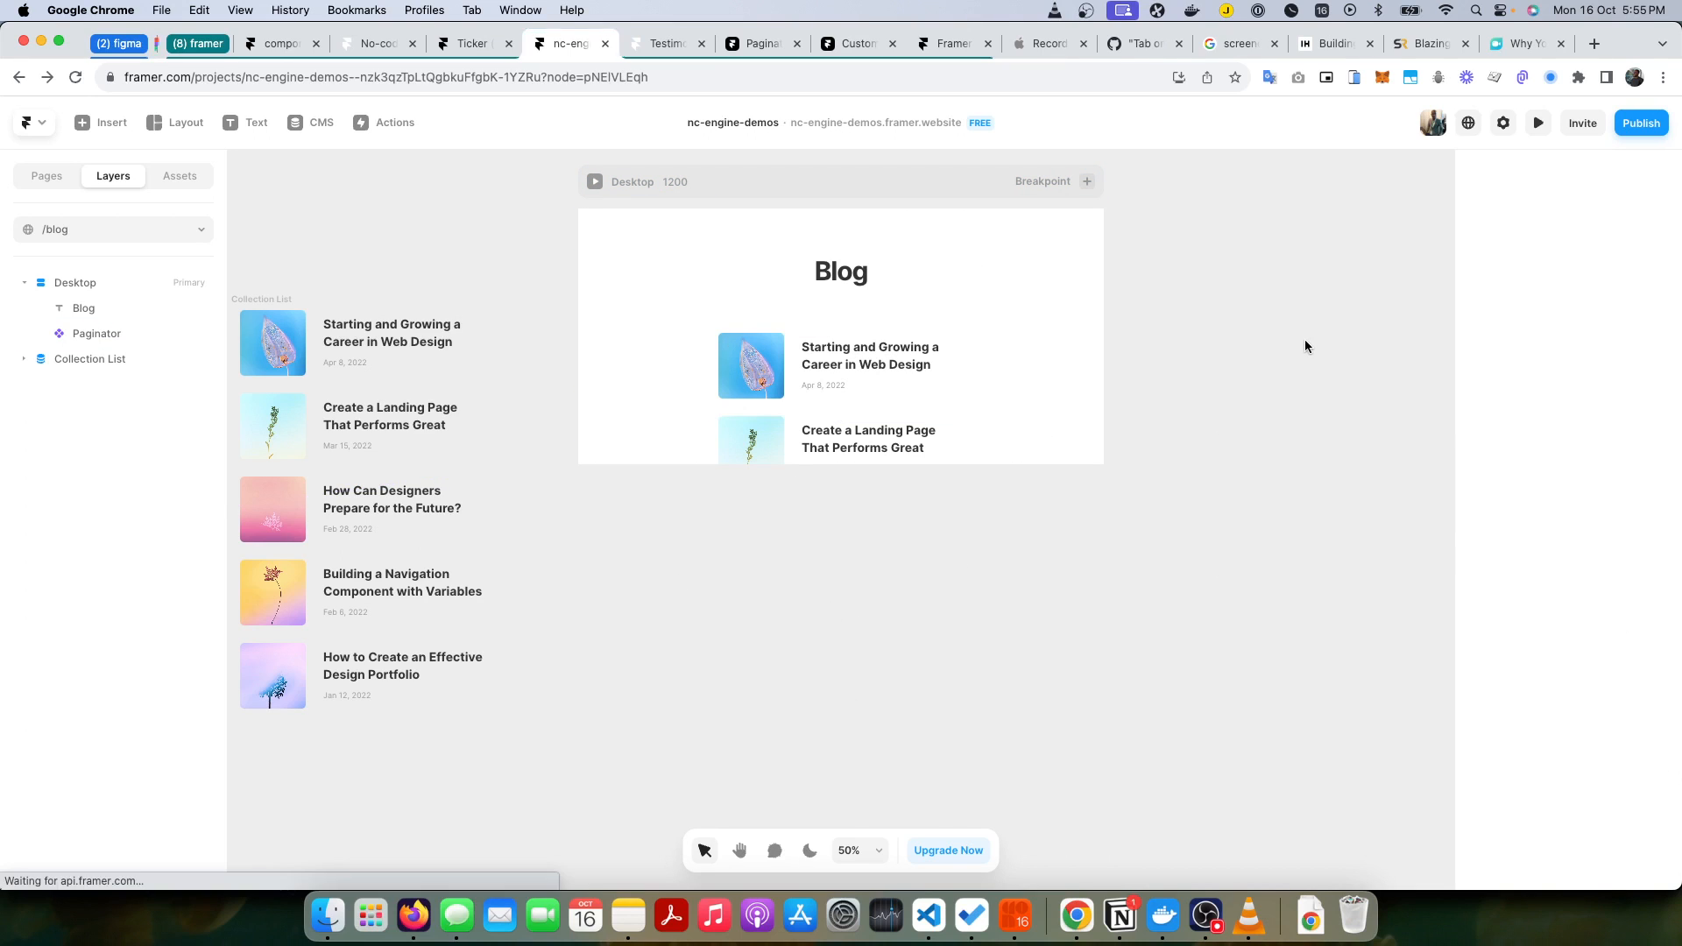
Step: Set the Paginator's height to Fit Content
{"action": "left_click", "coordinate": [882, 370]}
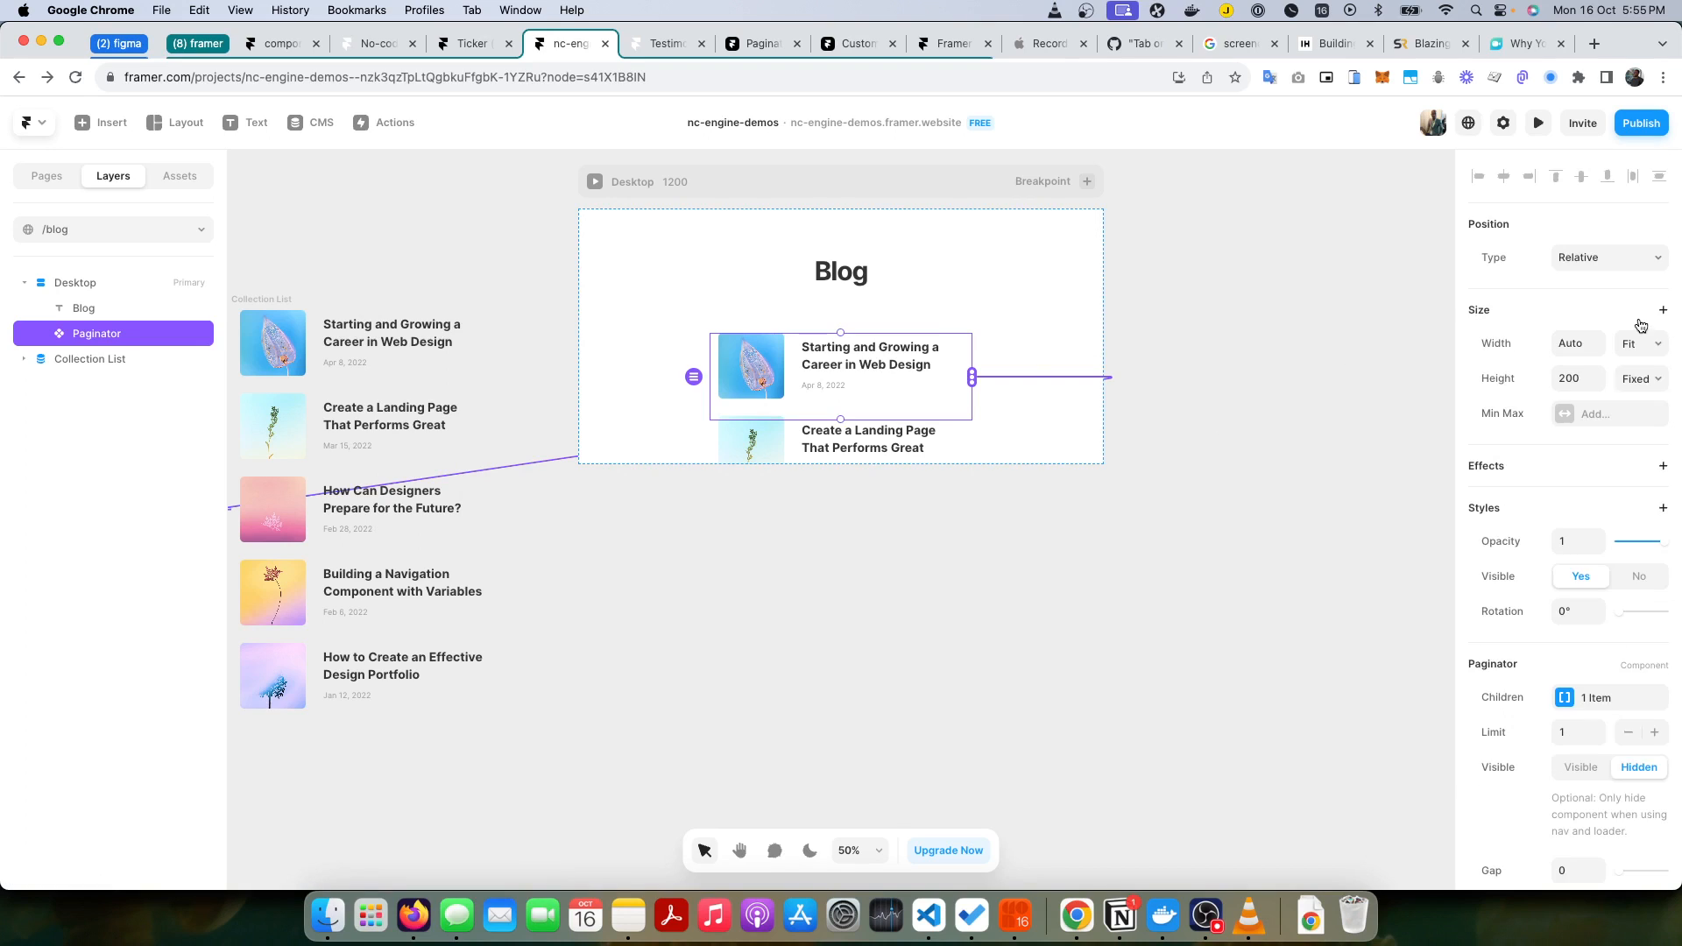
{"action": "left_click", "coordinate": [1640, 378]}
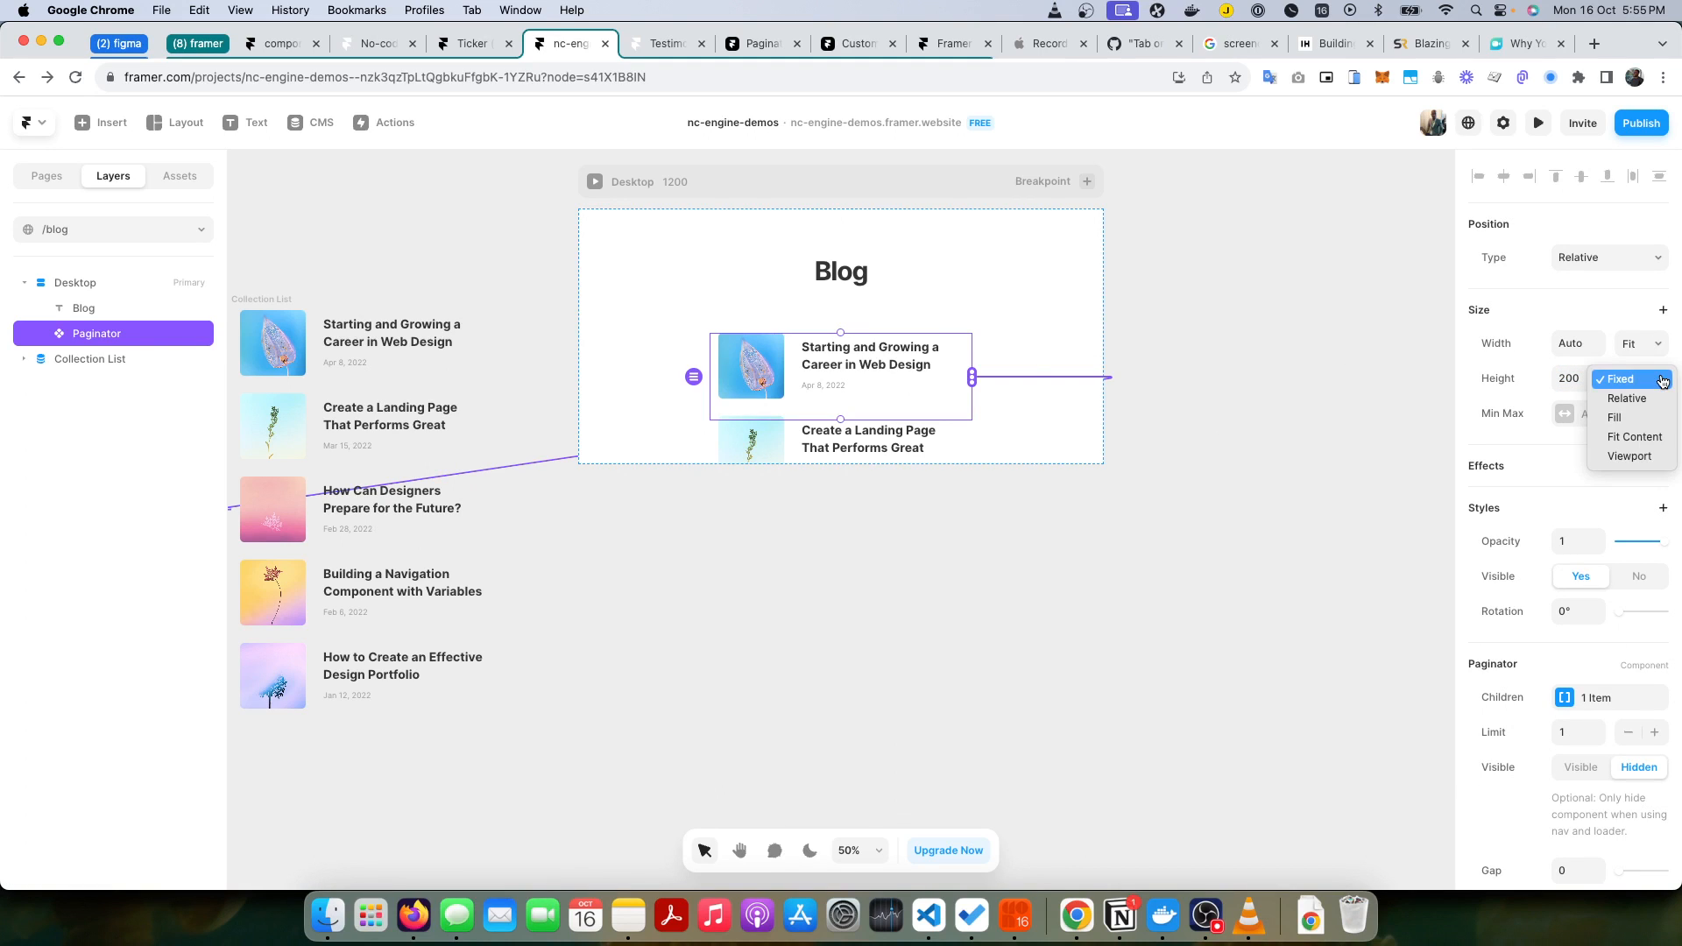
{"action": "left_click", "coordinate": [1635, 435]}
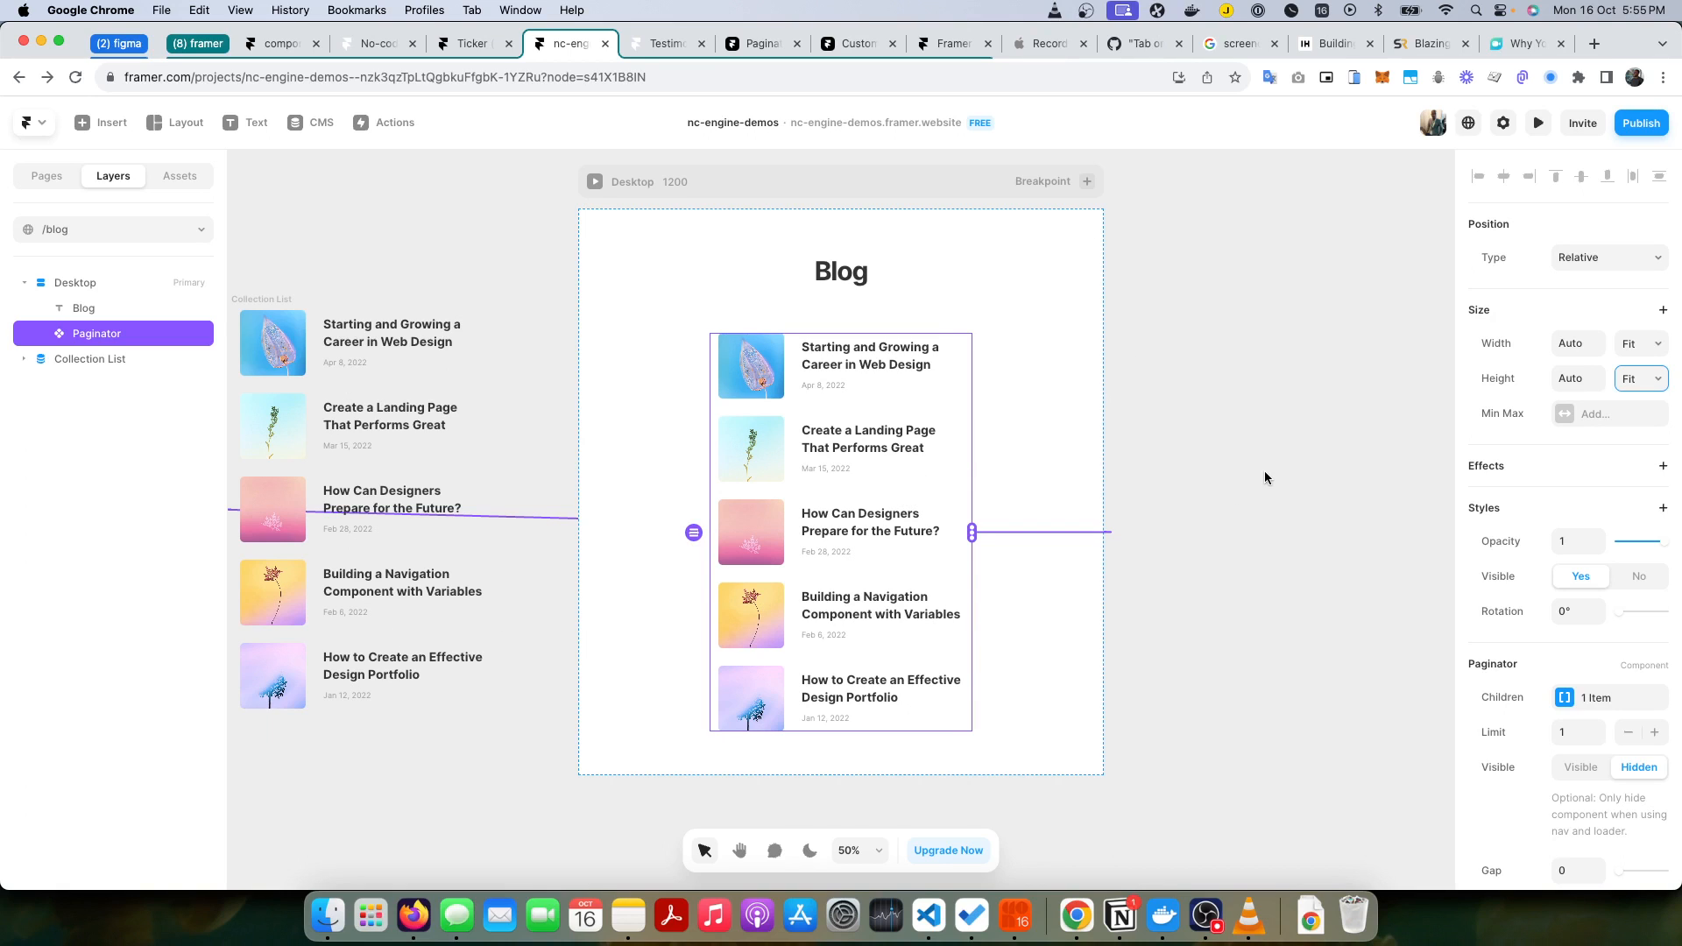
Step: Switch to the Notion documentation and look up the nc-item class in the Configuration table
{"action": "key", "text": "super+Tab"}
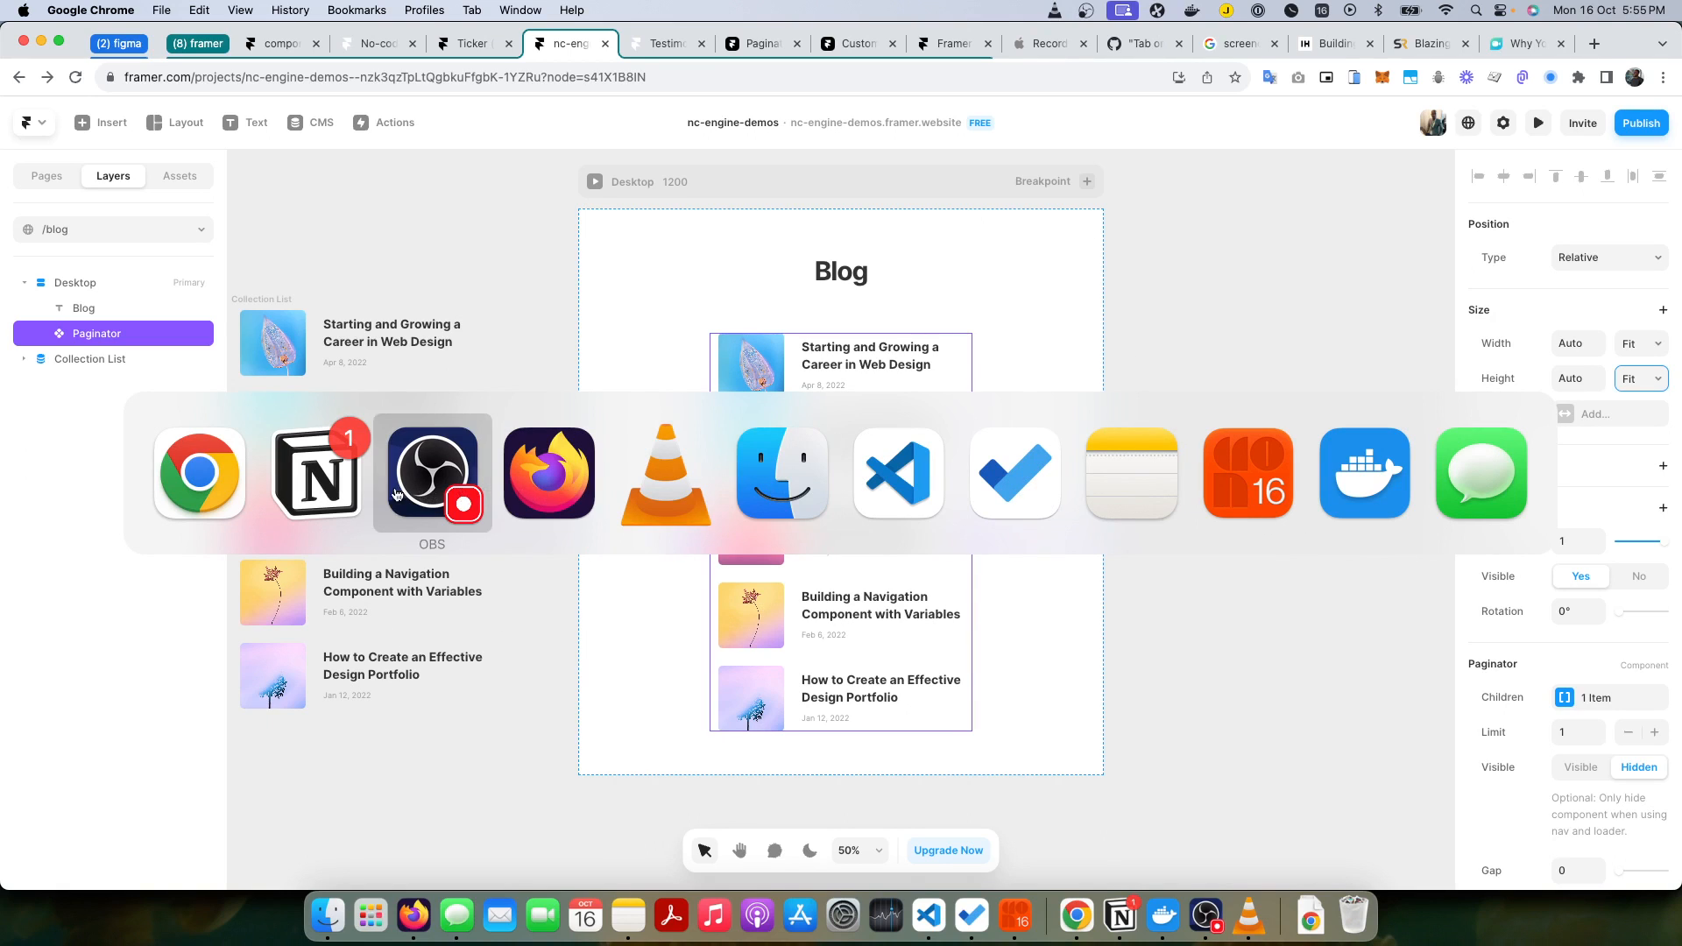
{"action": "left_click", "coordinate": [326, 472]}
{"action": "scroll", "coordinate": [786, 510], "scroll_direction": "down", "scroll_amount": 2}
{"action": "scroll", "coordinate": [788, 511], "scroll_direction": "down", "scroll_amount": 3}
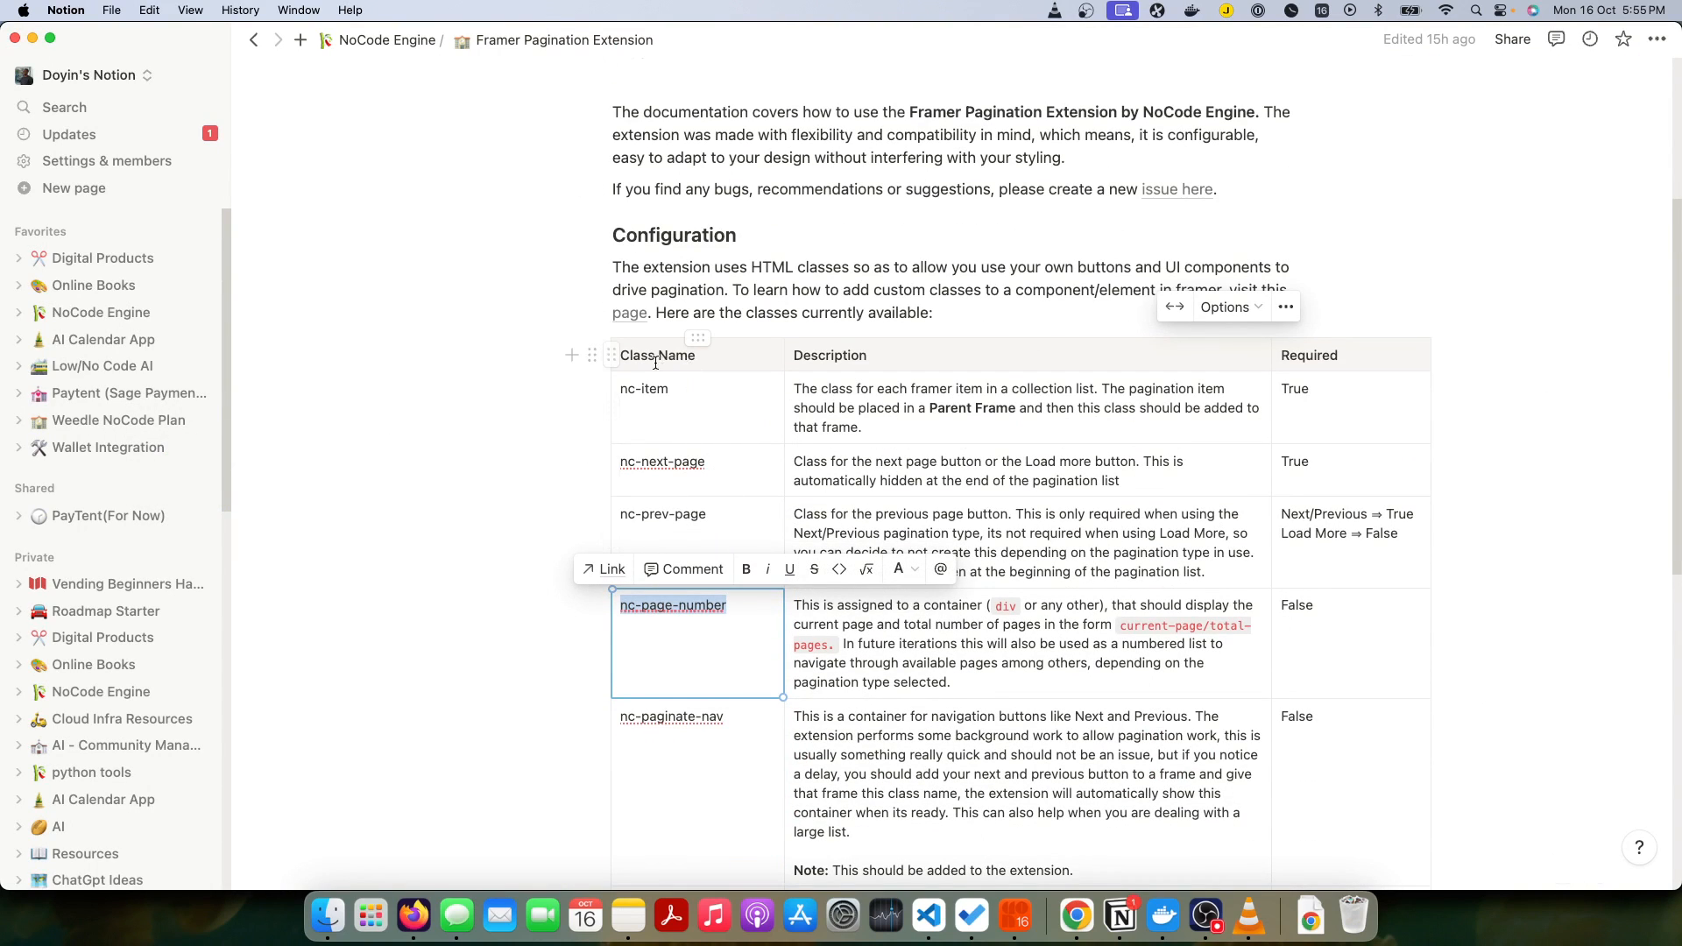
{"action": "triple_click", "coordinate": [682, 390]}
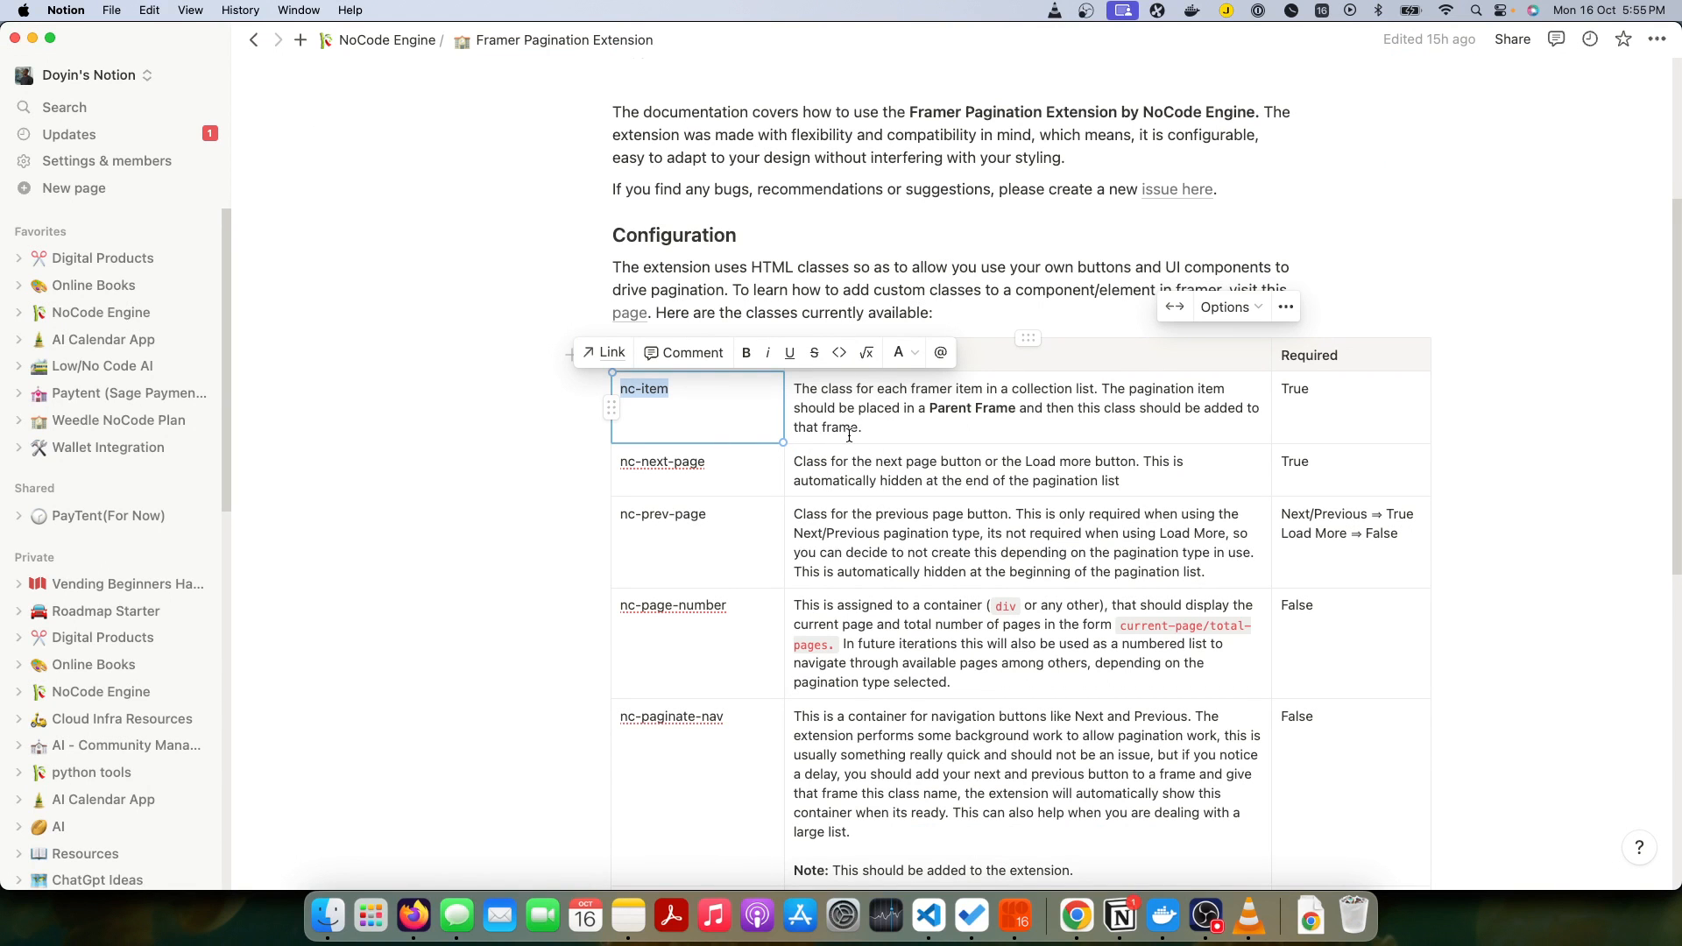
Step: Switch back to Framer in Chrome and wrap the Collection List's Wrap layer in a new parent frame
{"action": "key", "text": "super+Tab"}
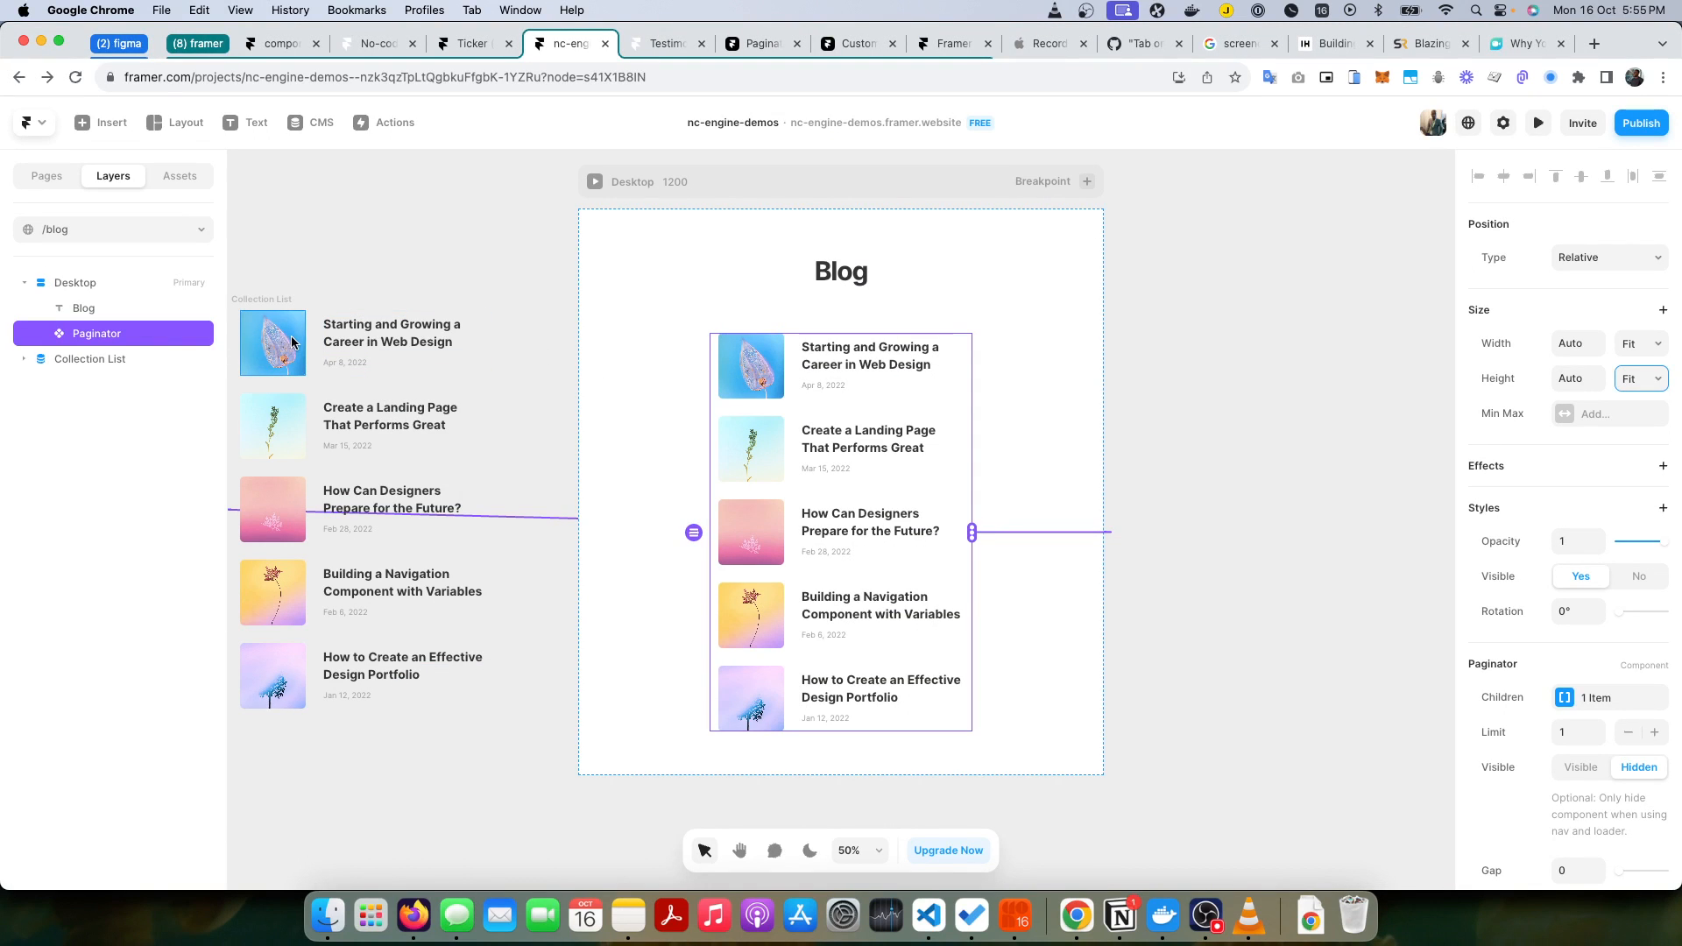
{"action": "left_click", "coordinate": [22, 361]}
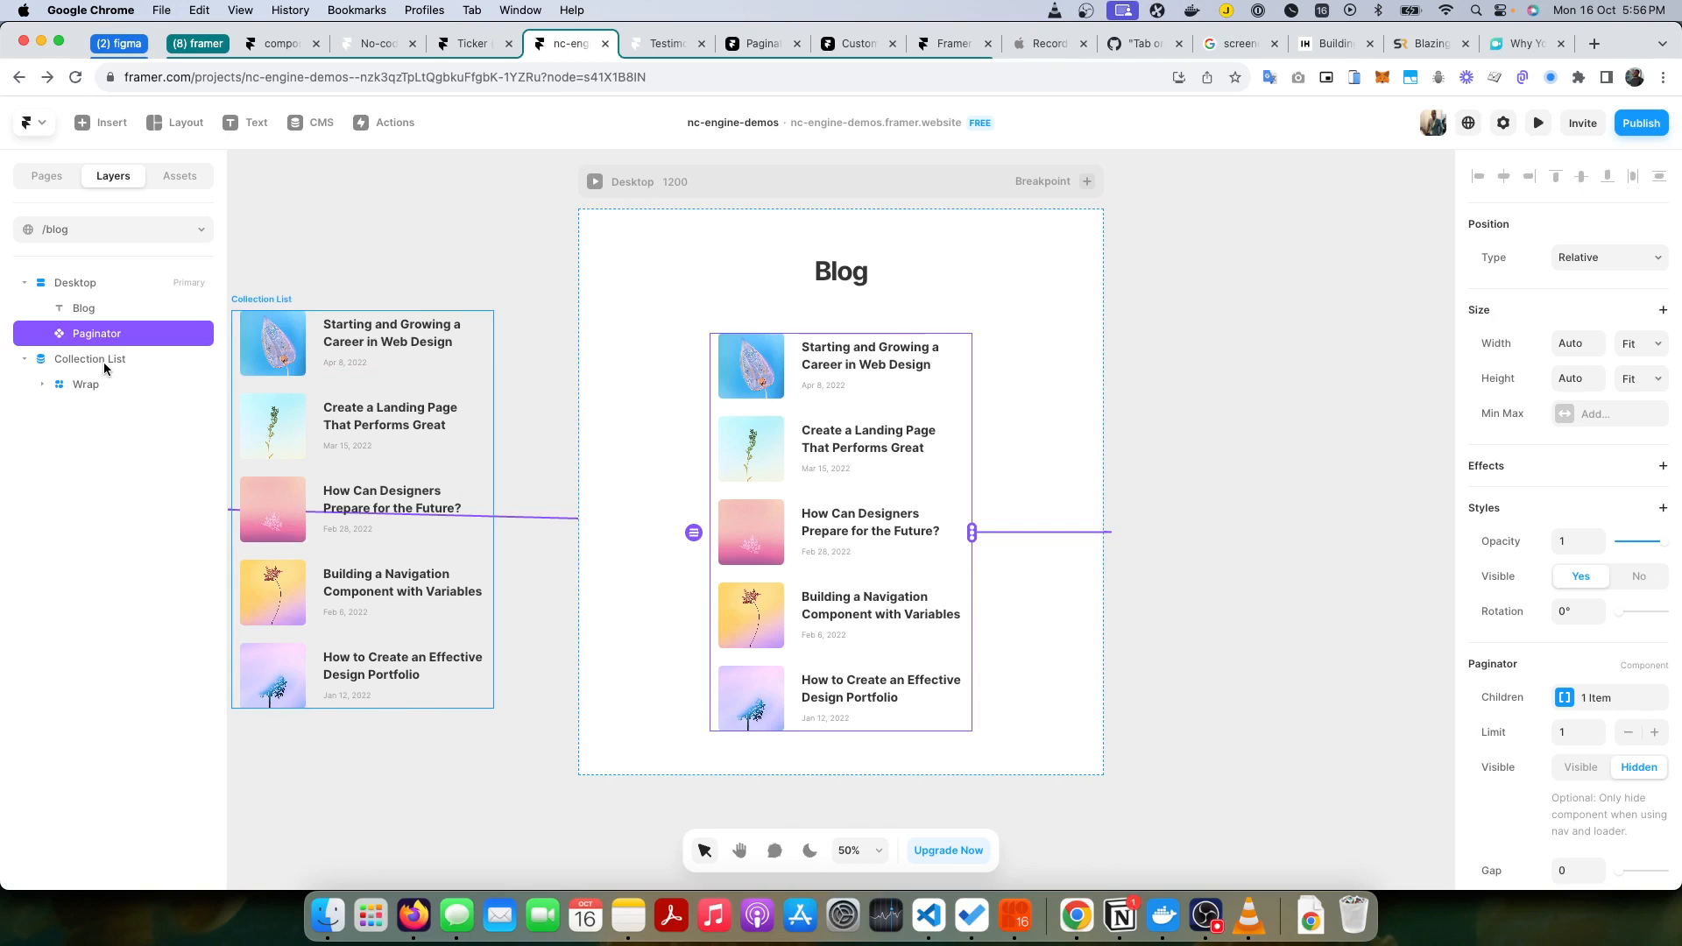
{"action": "left_click", "coordinate": [104, 359]}
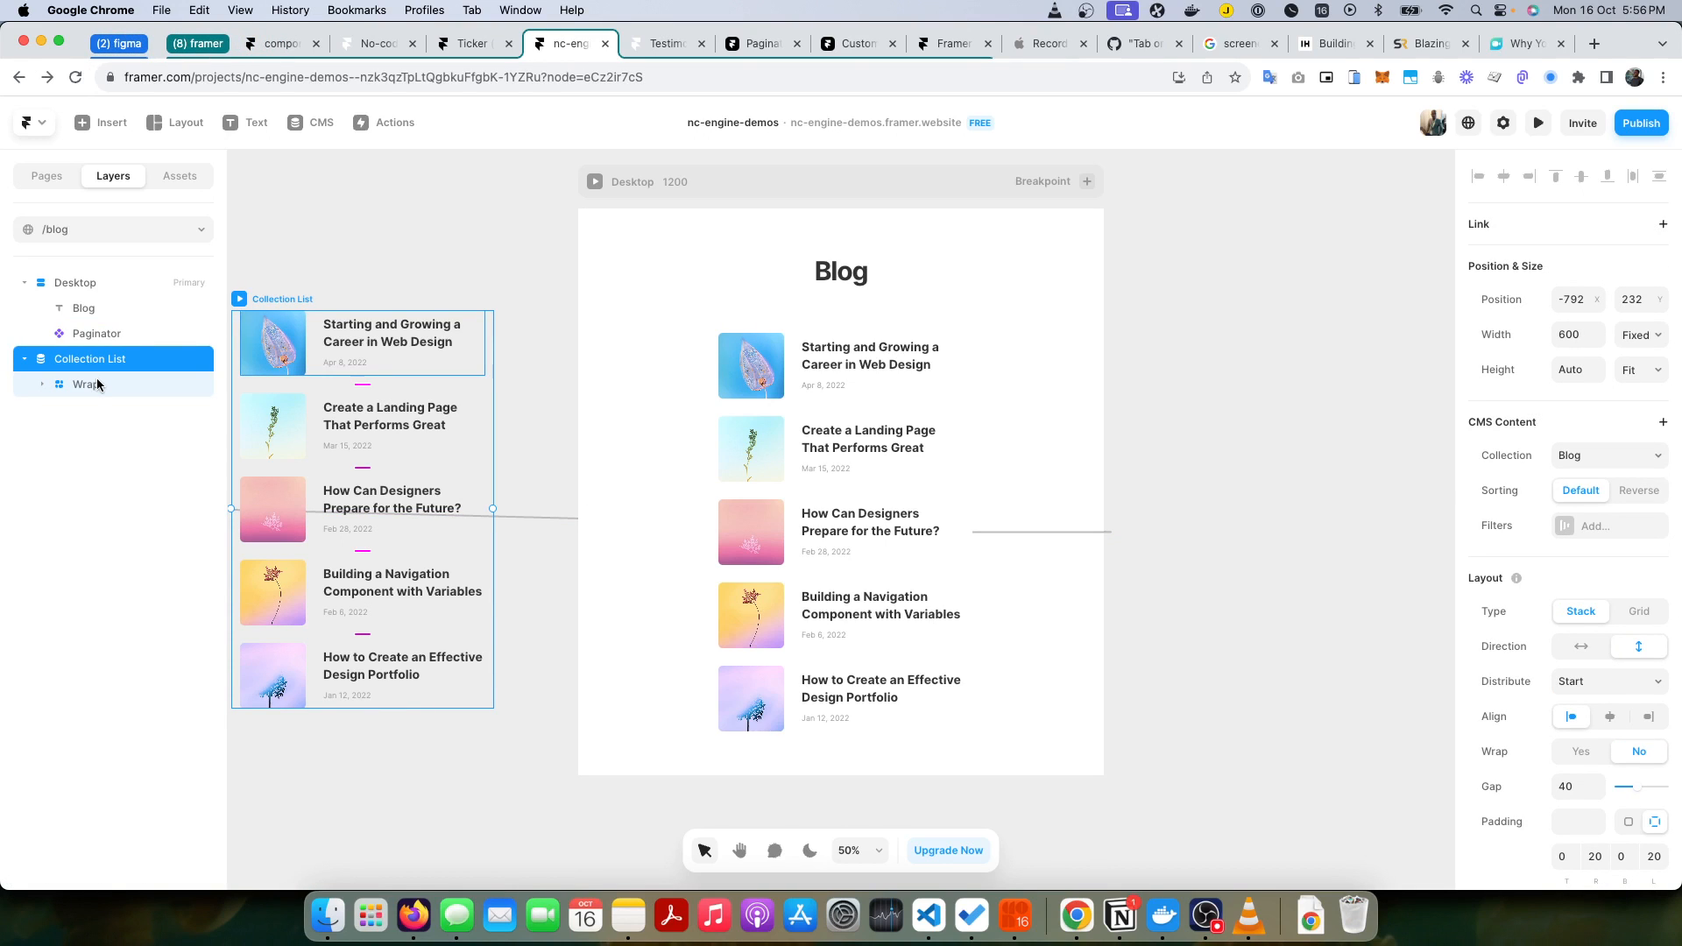
{"action": "left_click", "coordinate": [42, 384]}
{"action": "left_click", "coordinate": [61, 435]}
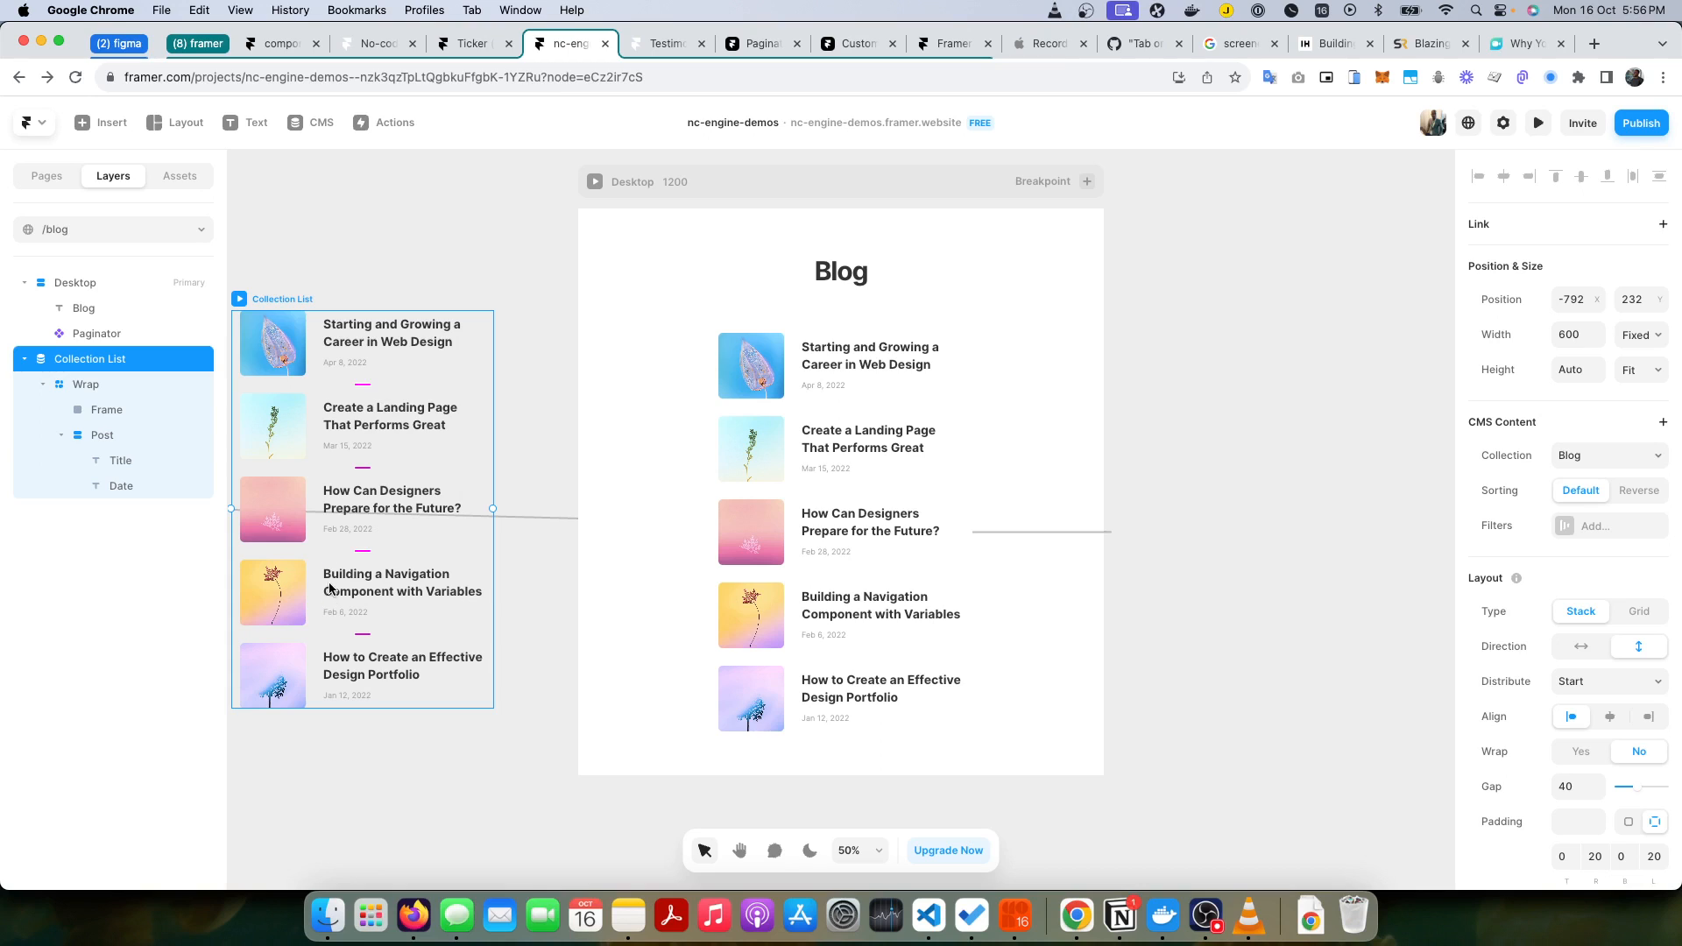
{"action": "left_click", "coordinate": [72, 383]}
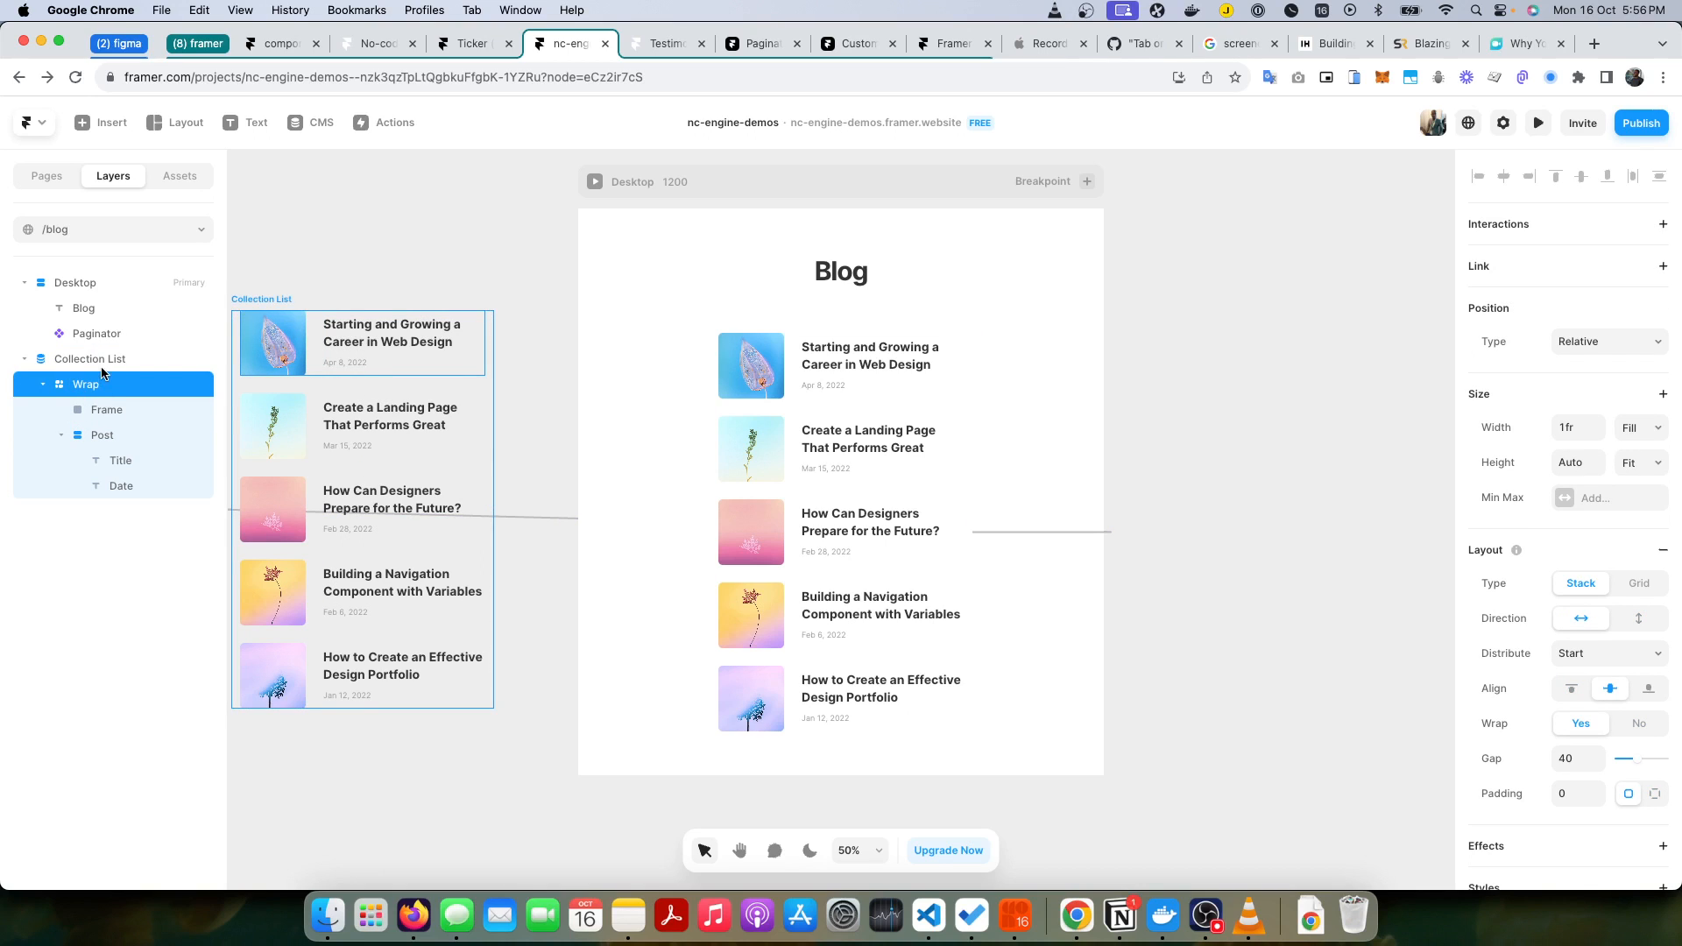
{"action": "key", "text": "super+Tab"}
{"action": "key", "text": "super+Tab"}
{"action": "left_click", "coordinate": [40, 387]}
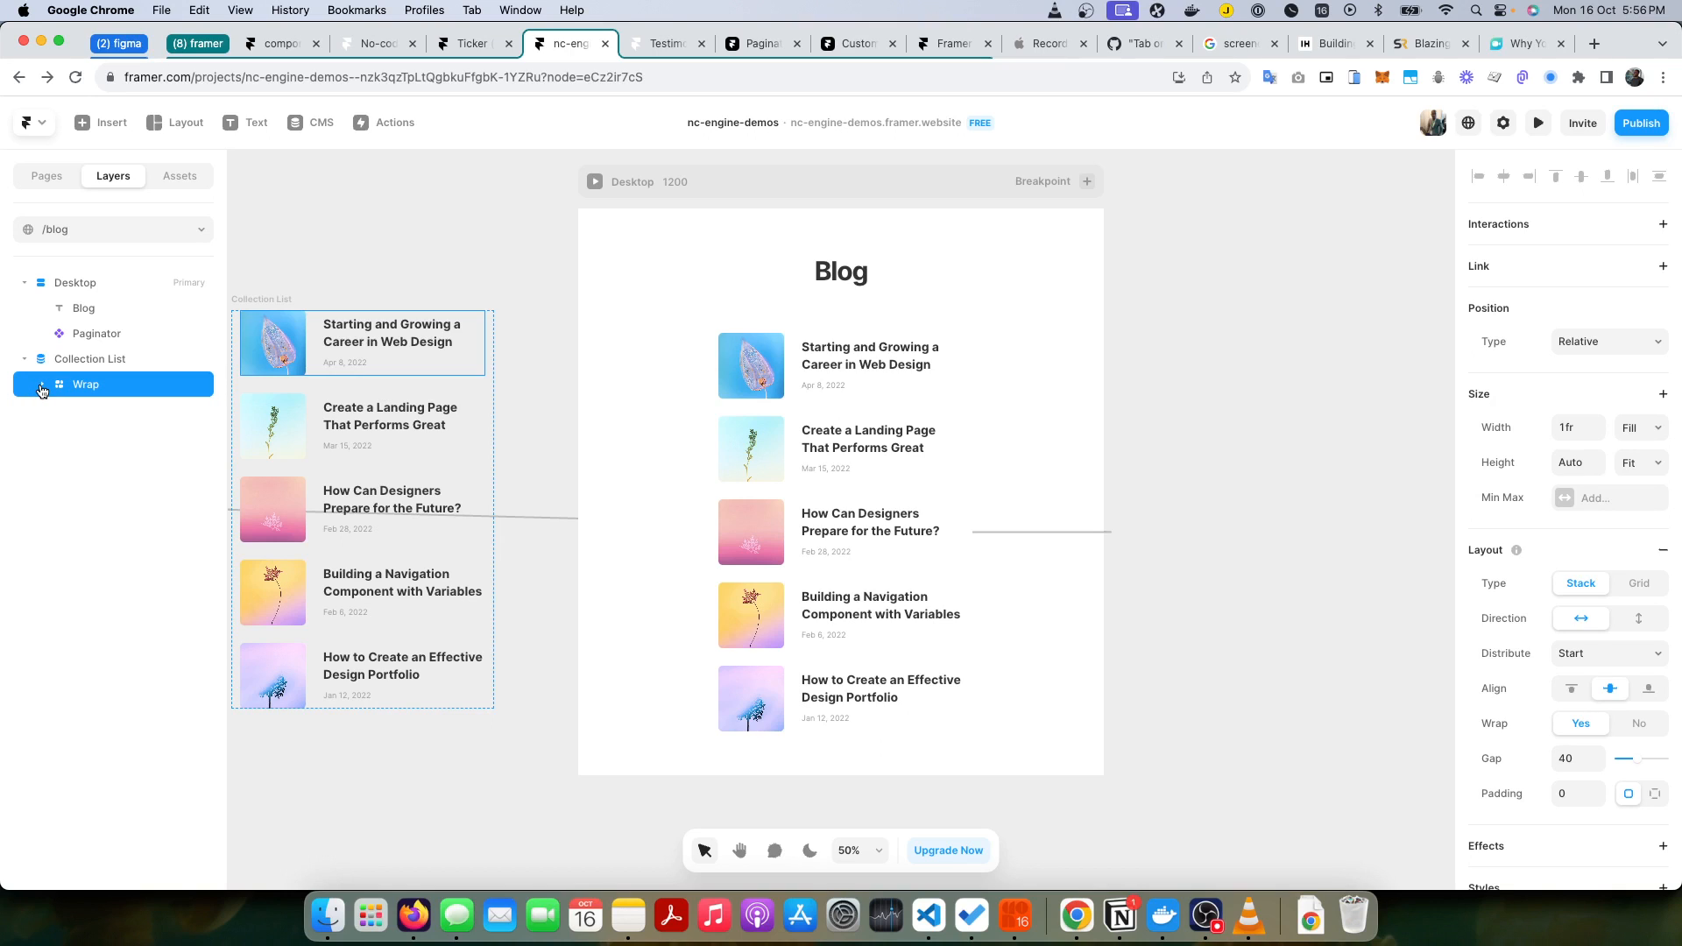
{"action": "right_click", "coordinate": [88, 386]}
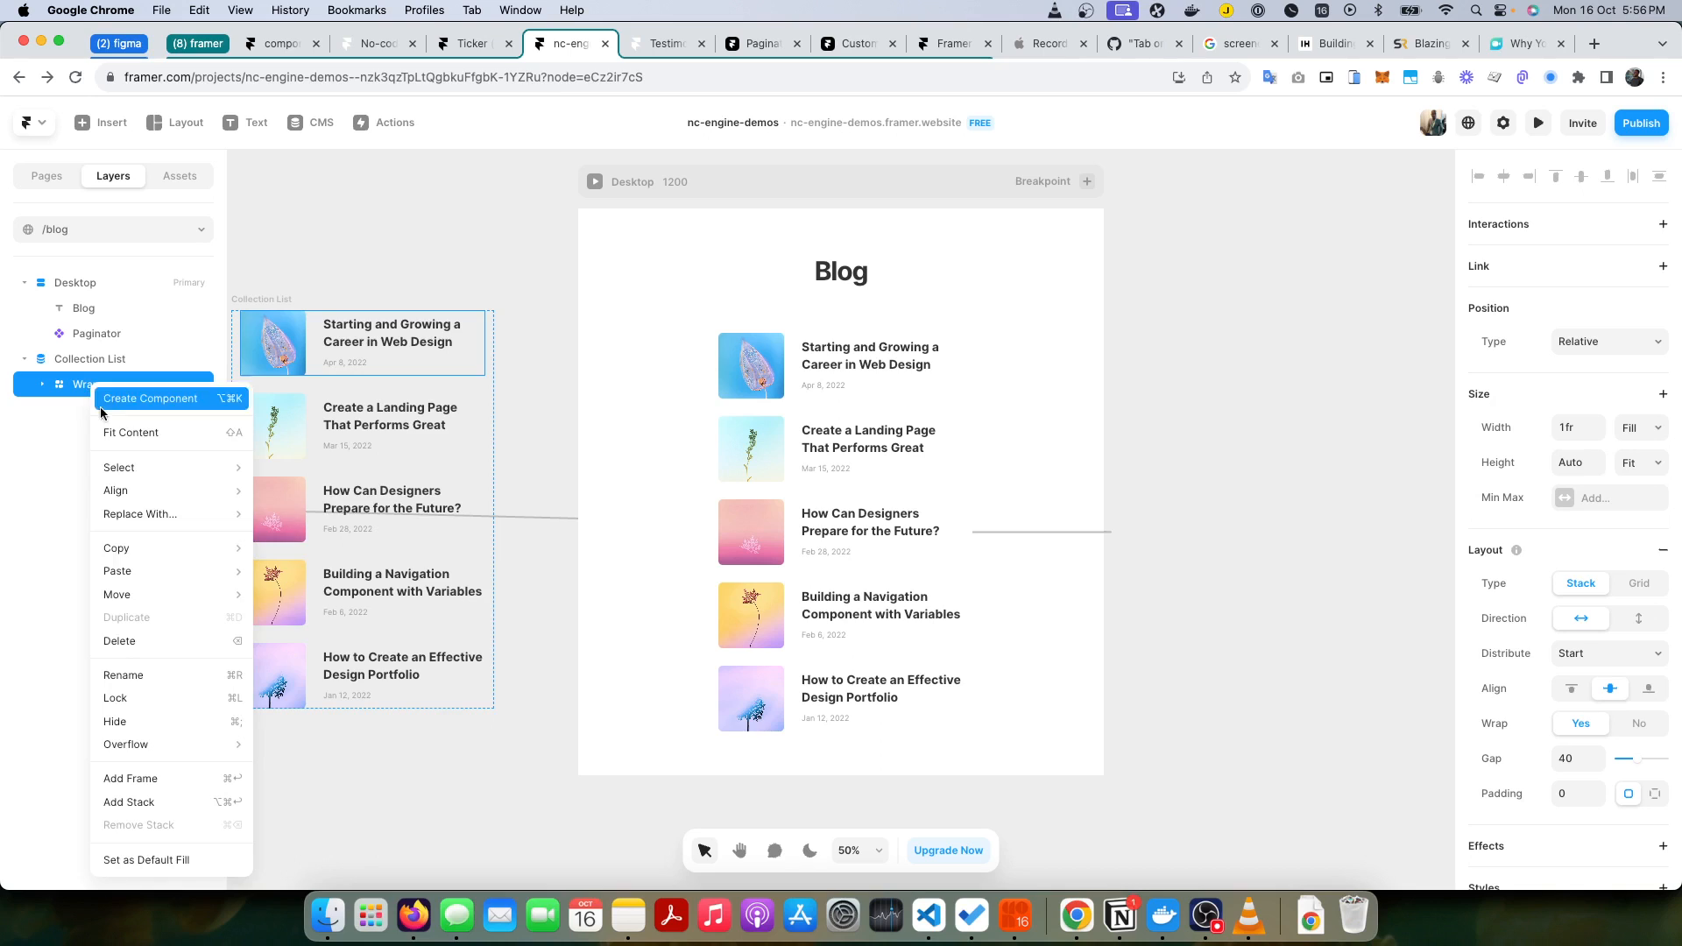
{"action": "left_click", "coordinate": [108, 778]}
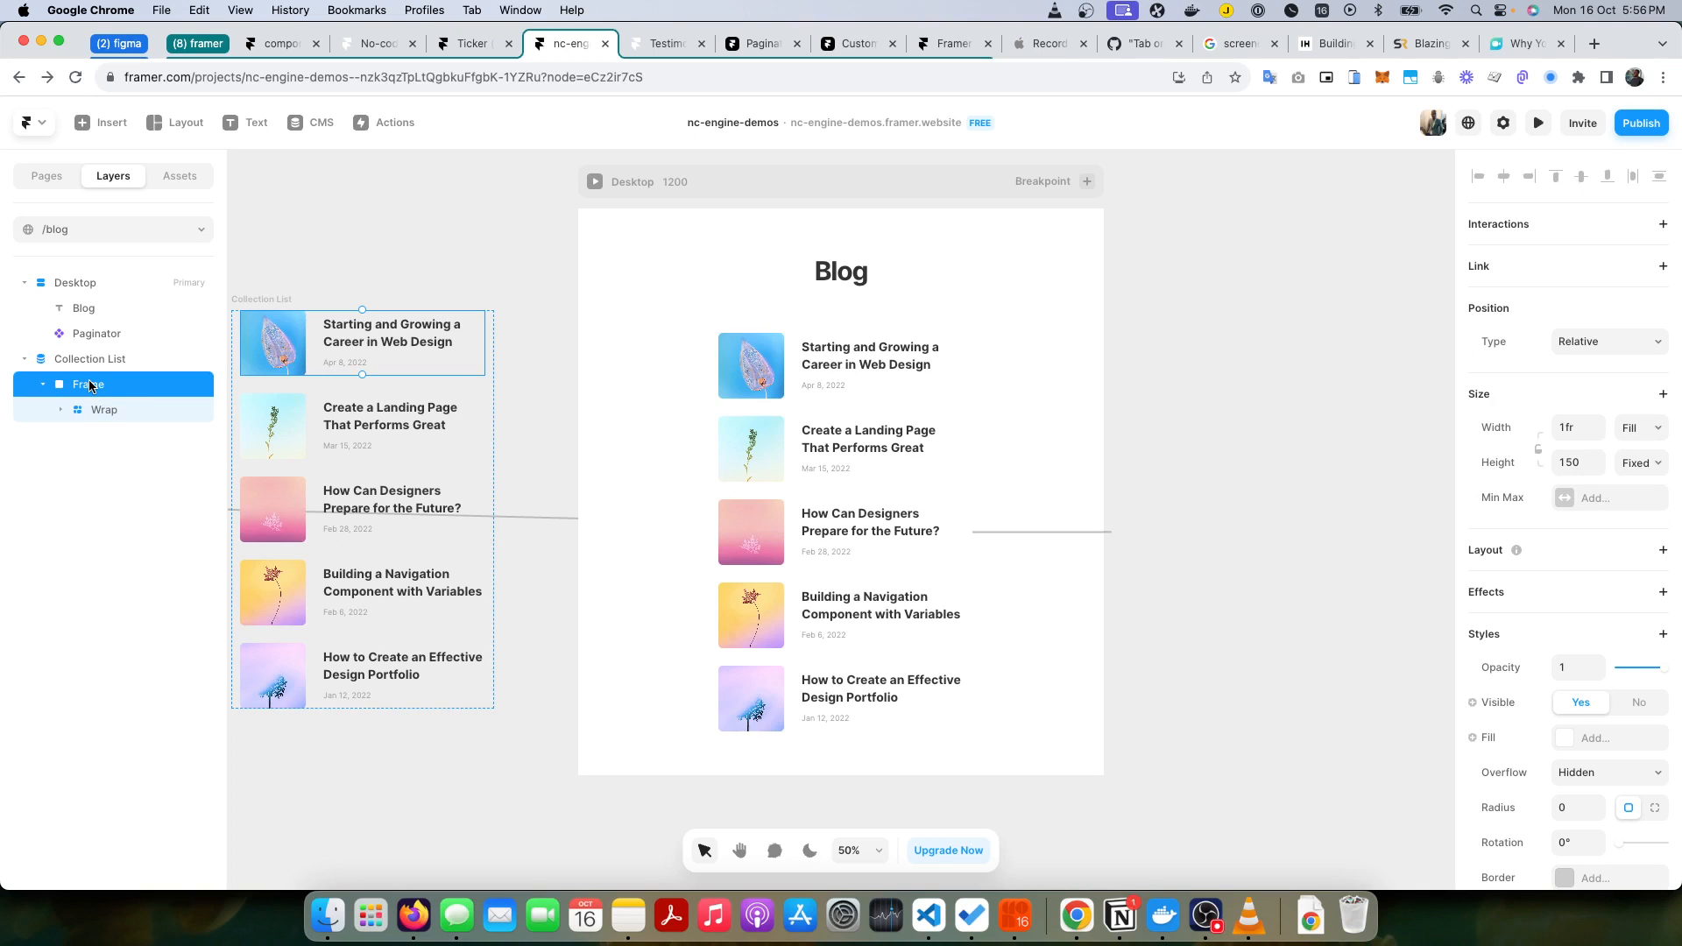
Step: Switch to the Notion documentation, open its linked guide on adding custom classes, and select the withClass override function
{"action": "key", "text": "super+Tab"}
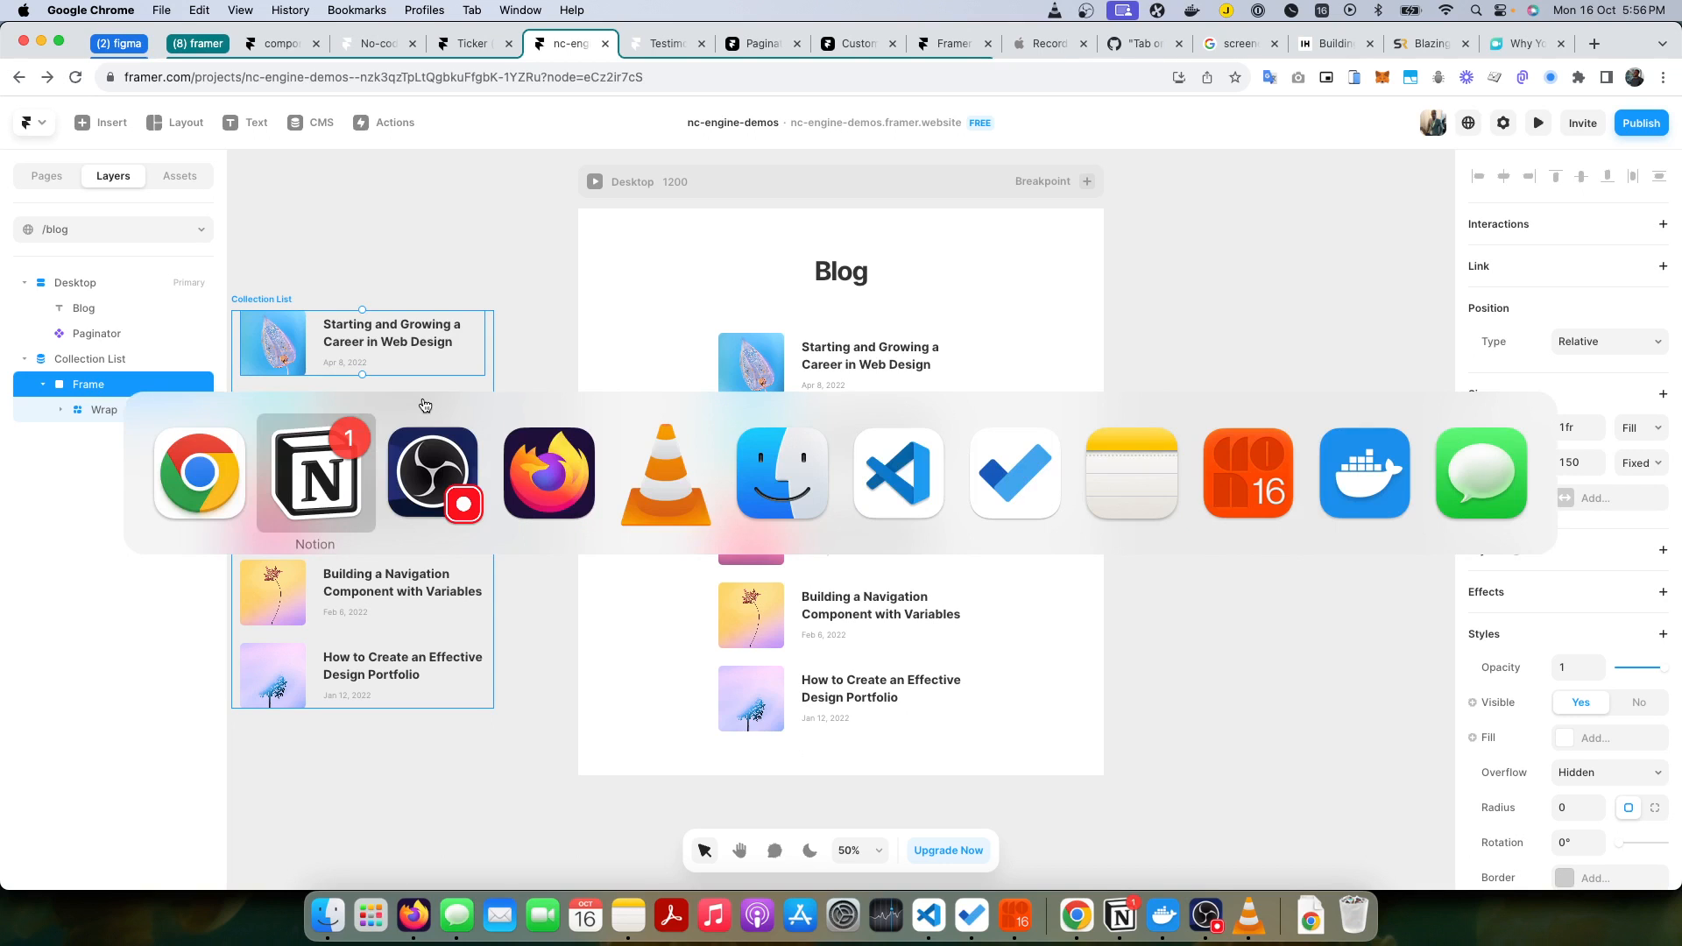
{"action": "left_click", "coordinate": [347, 466]}
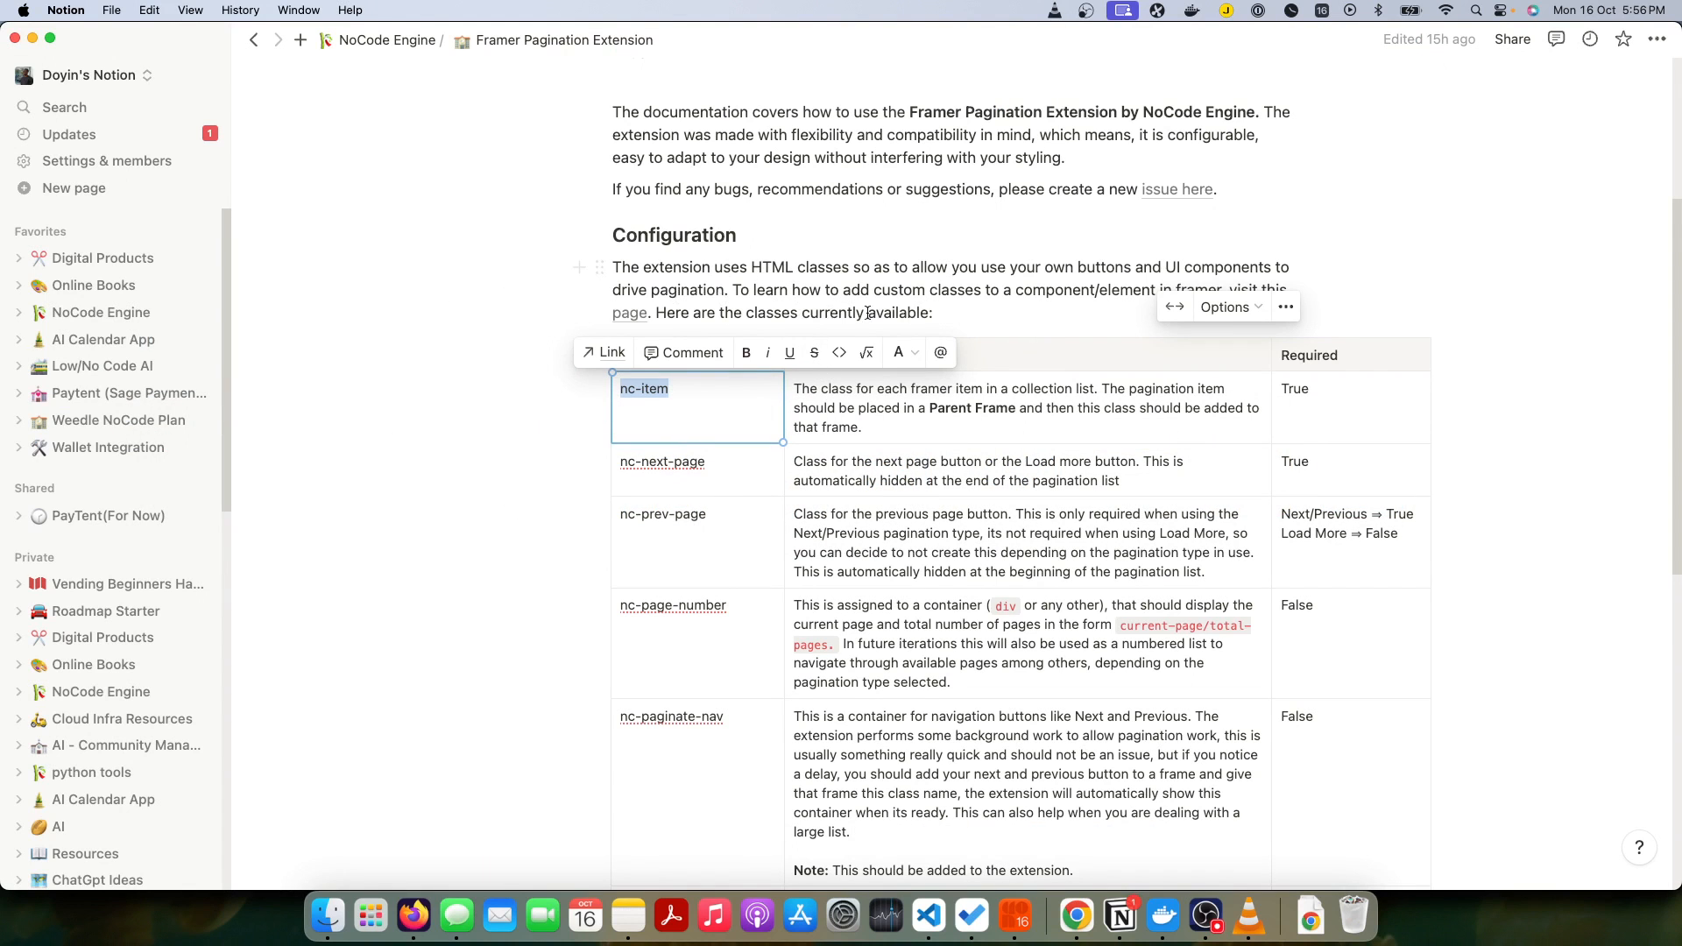
{"action": "left_click", "coordinate": [973, 317]}
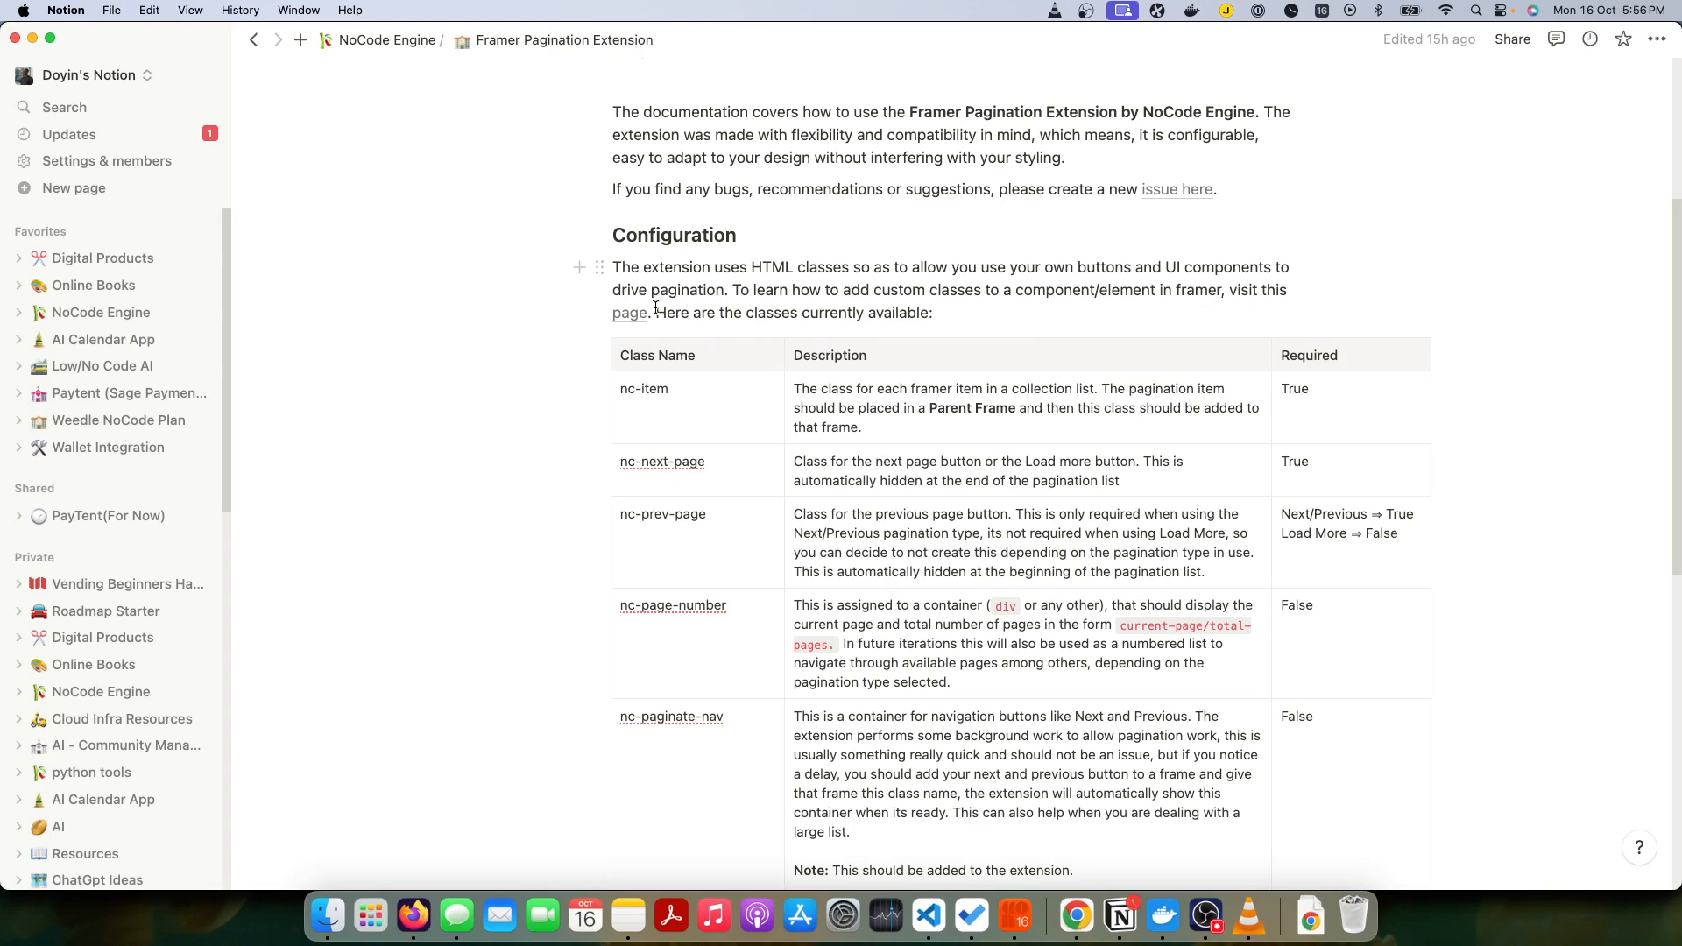
{"action": "mouse_move", "coordinate": [630, 320]}
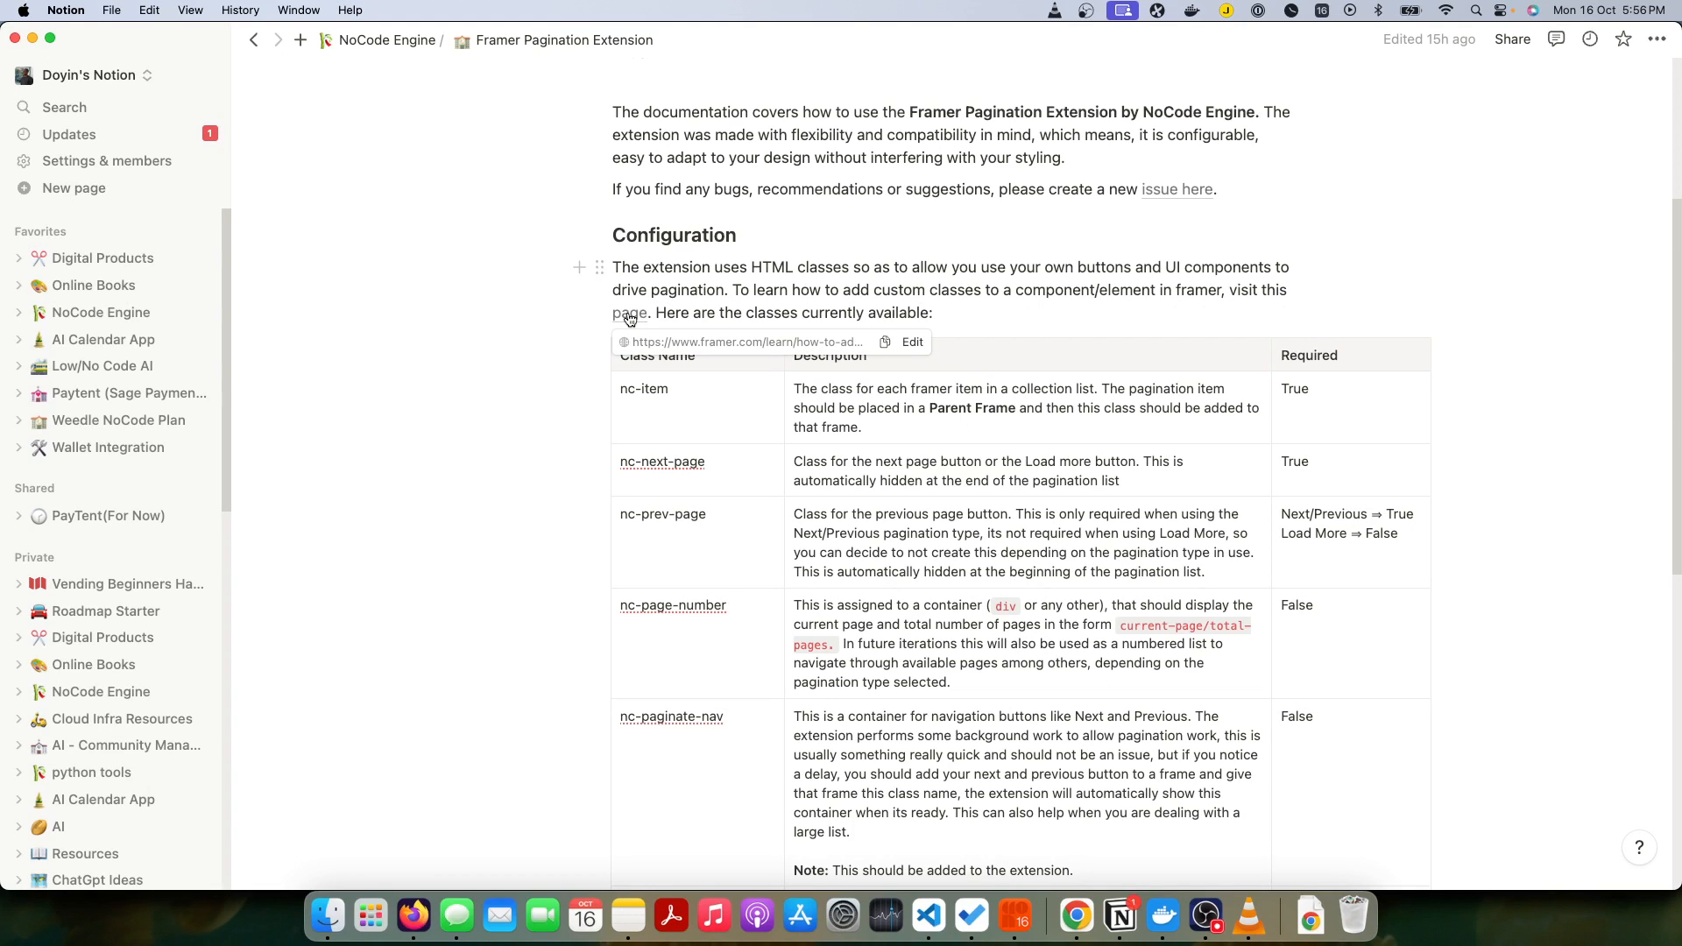
{"action": "left_click", "coordinate": [629, 318]}
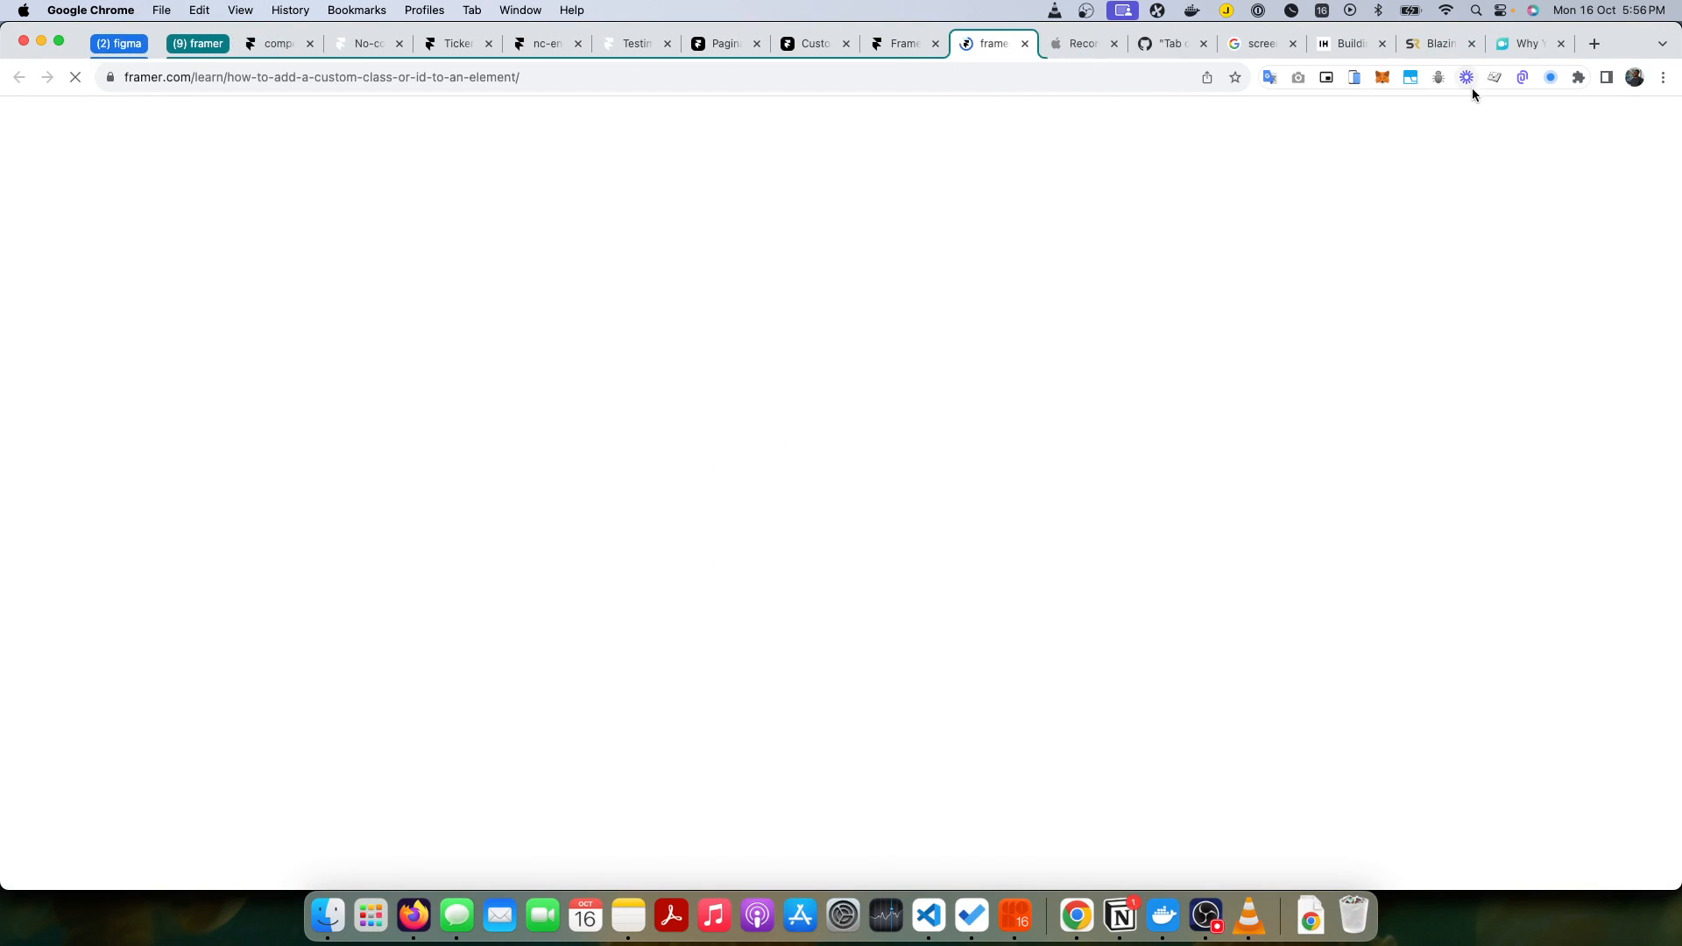
{"action": "scroll", "coordinate": [811, 403], "scroll_direction": "down", "scroll_amount": 5}
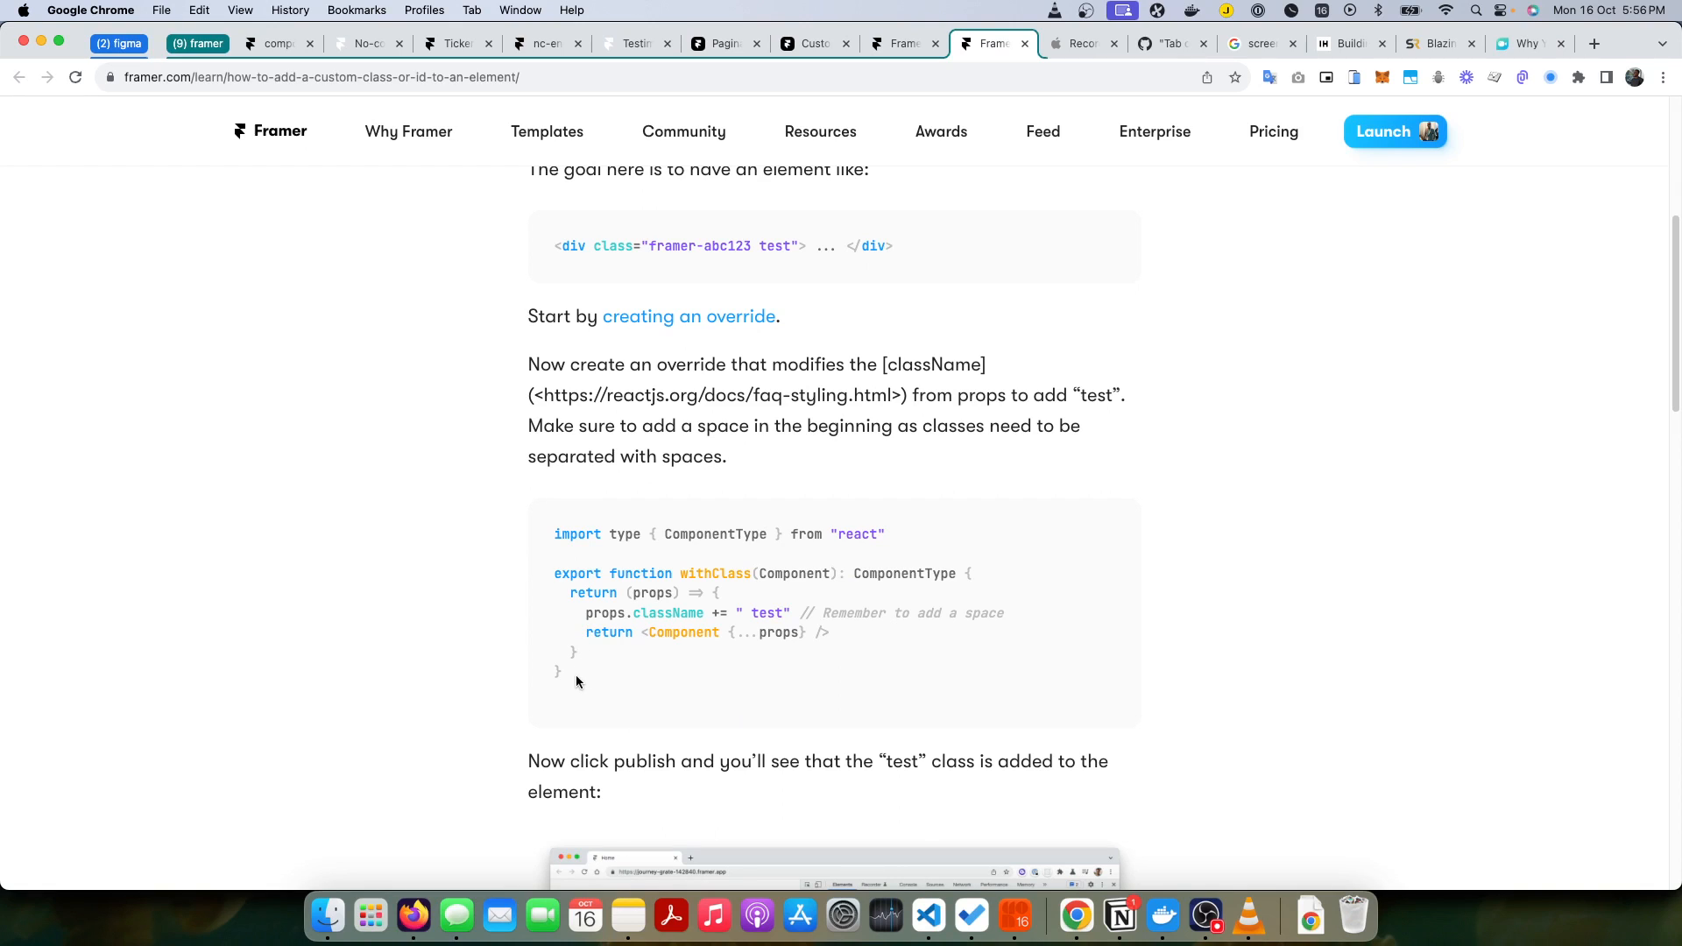
{"action": "left_click_drag", "start_coordinate": [575, 672], "coordinate": [544, 572]}
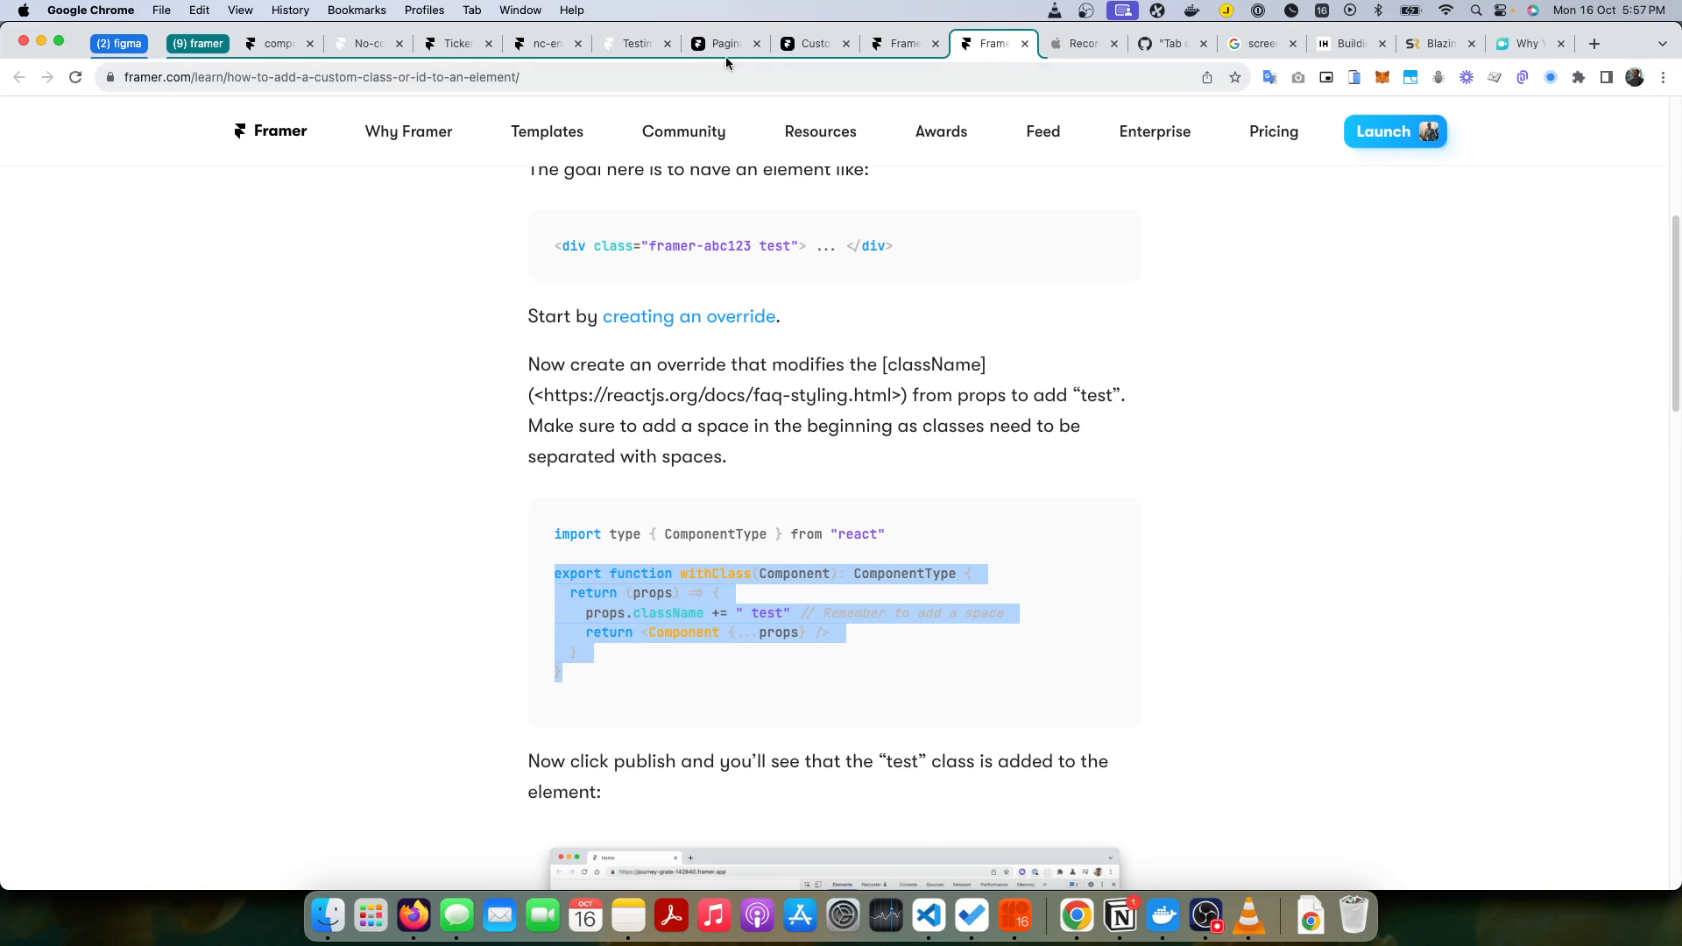
Step: Return to the Notion documentation and select the nc-item class name in the Configuration table
{"action": "left_click", "coordinate": [539, 46]}
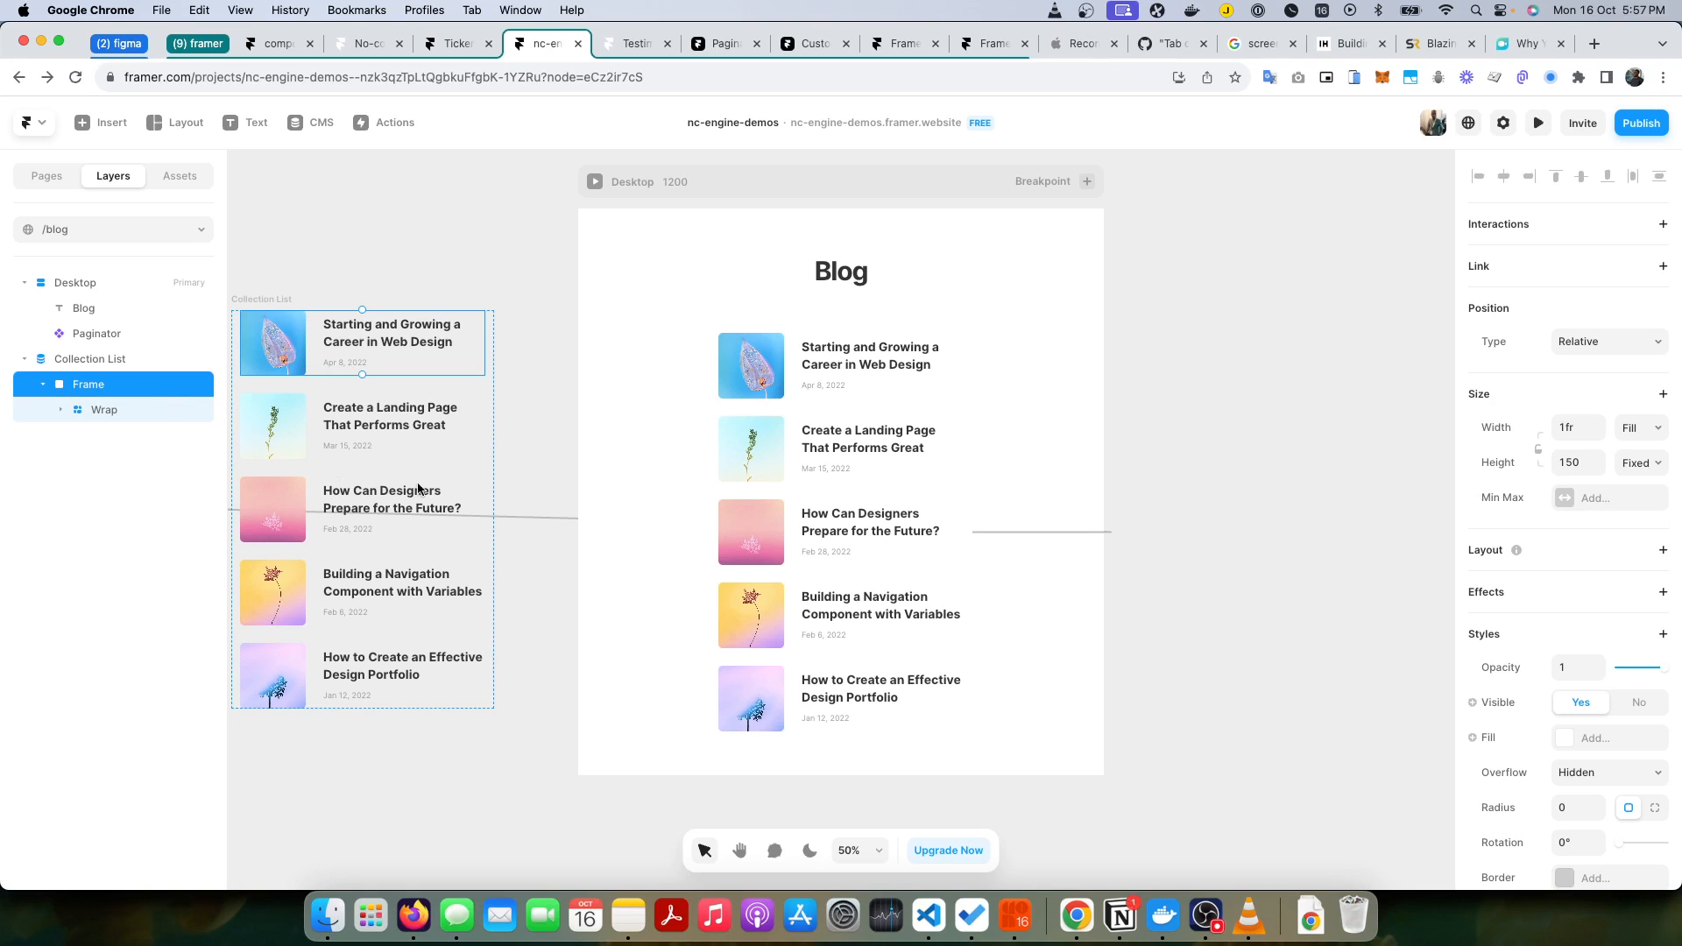
{"action": "key", "text": "super+Tab"}
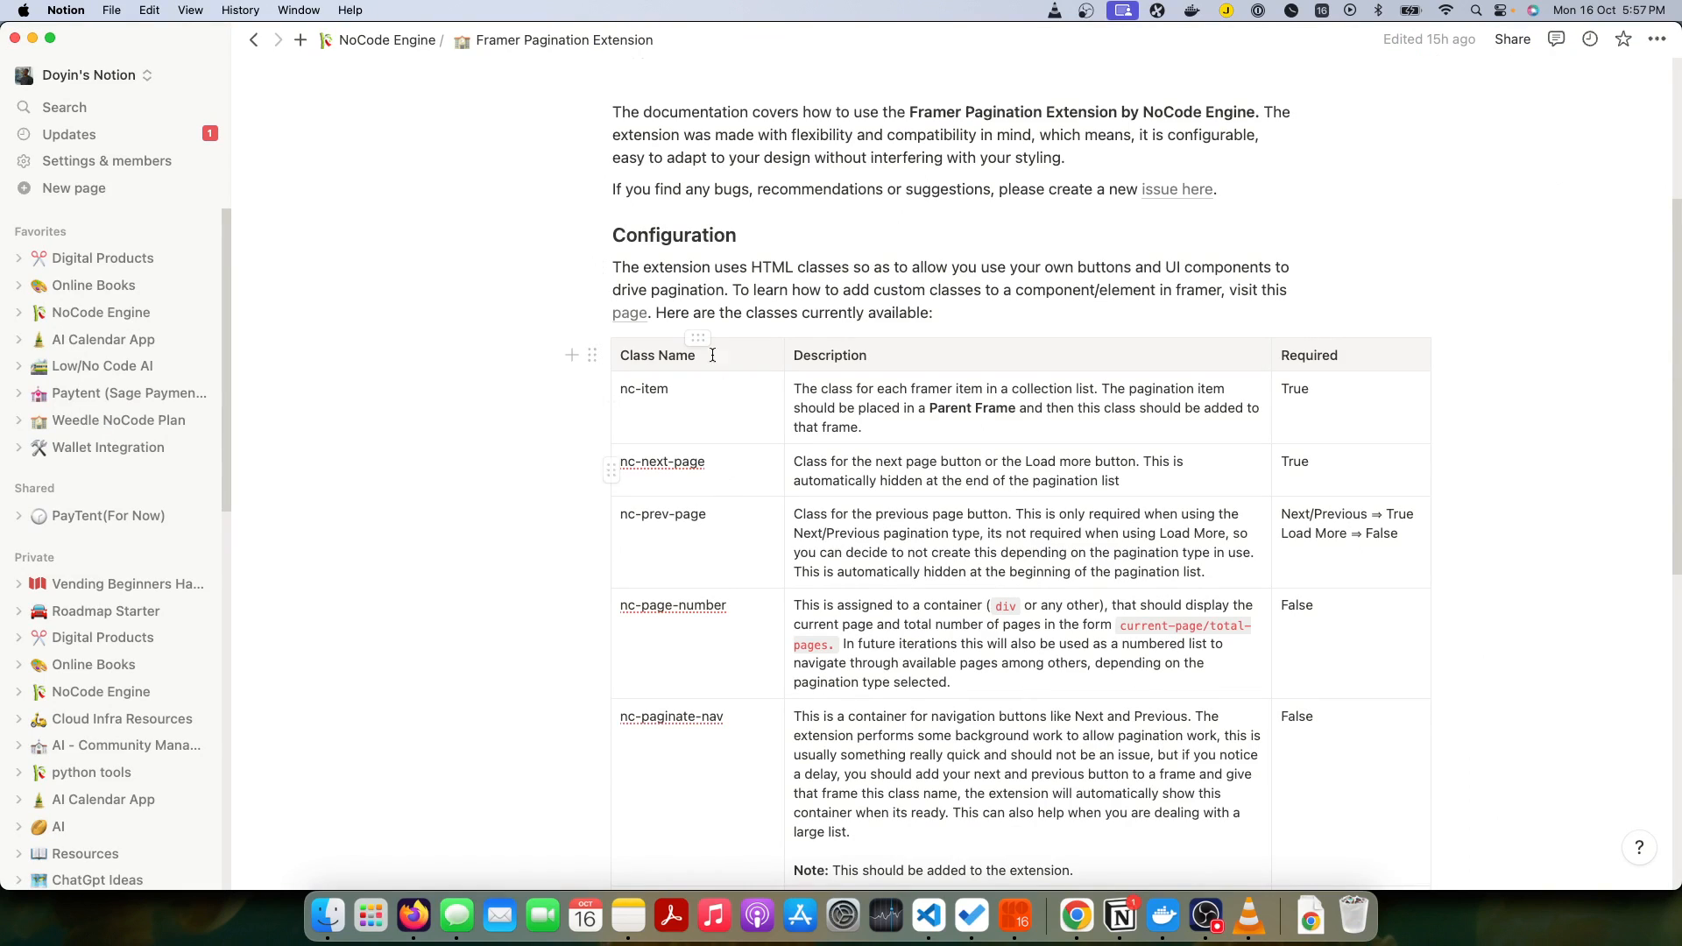
{"action": "left_click", "coordinate": [666, 406]}
{"action": "triple_click", "coordinate": [668, 395]}
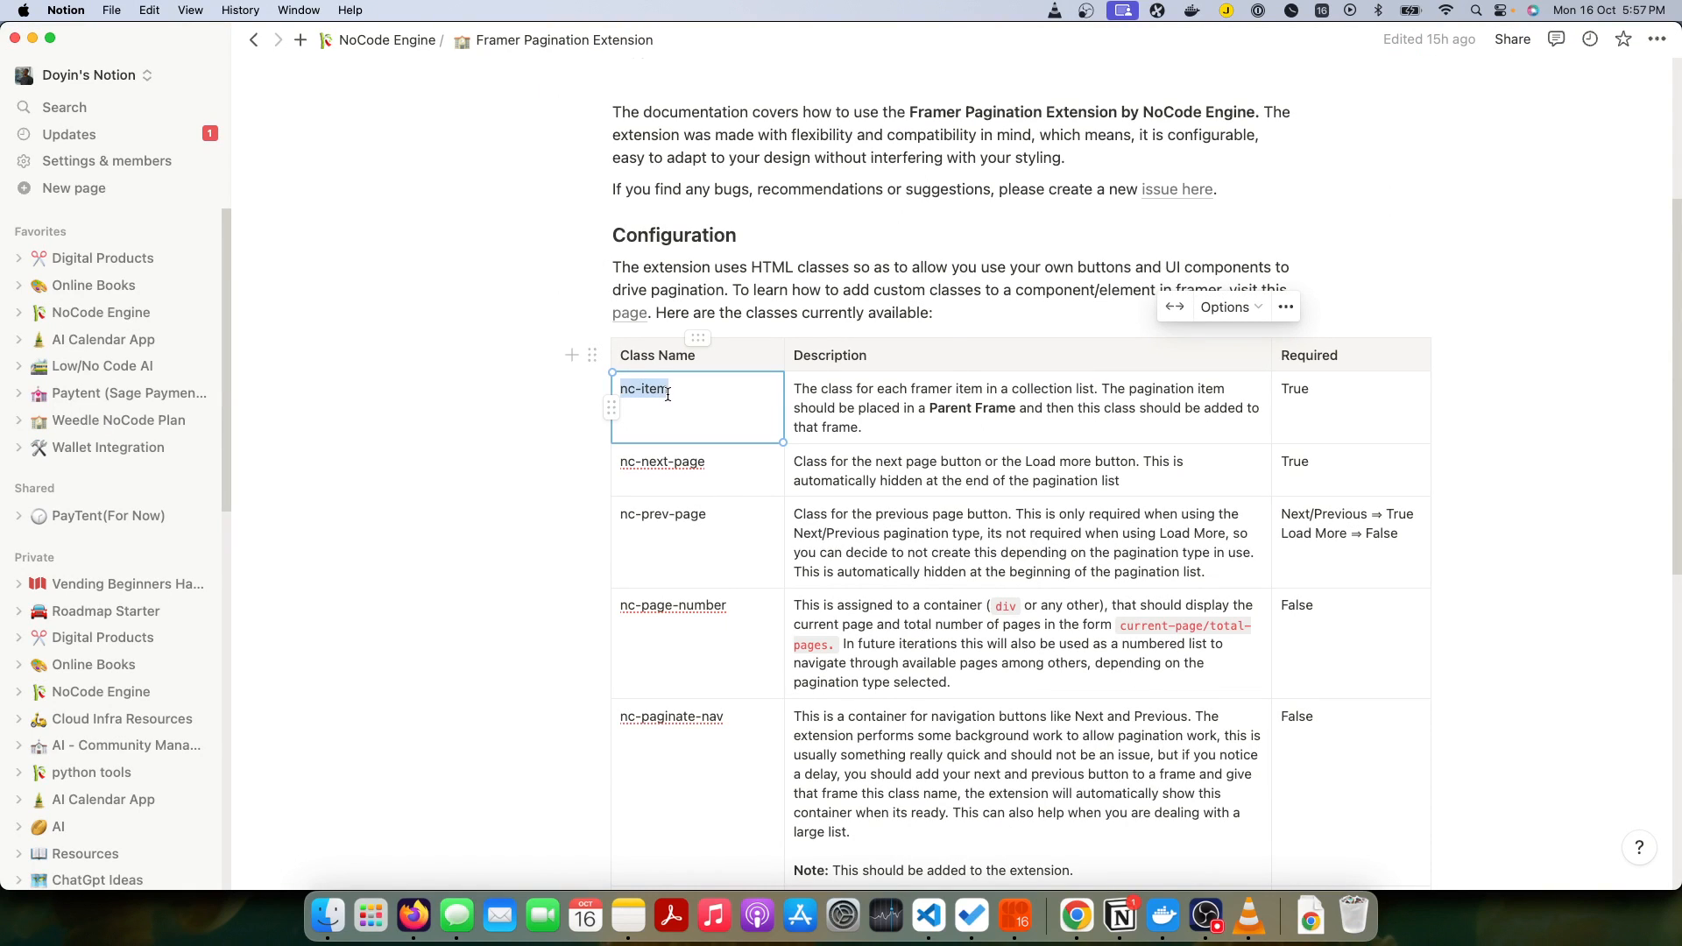
{"action": "left_click", "coordinate": [672, 393]}
Step: Switch to Framer and create a new override code file named Nc_item3 from the new frame's code overrides
{"action": "key", "text": "super+Tab"}
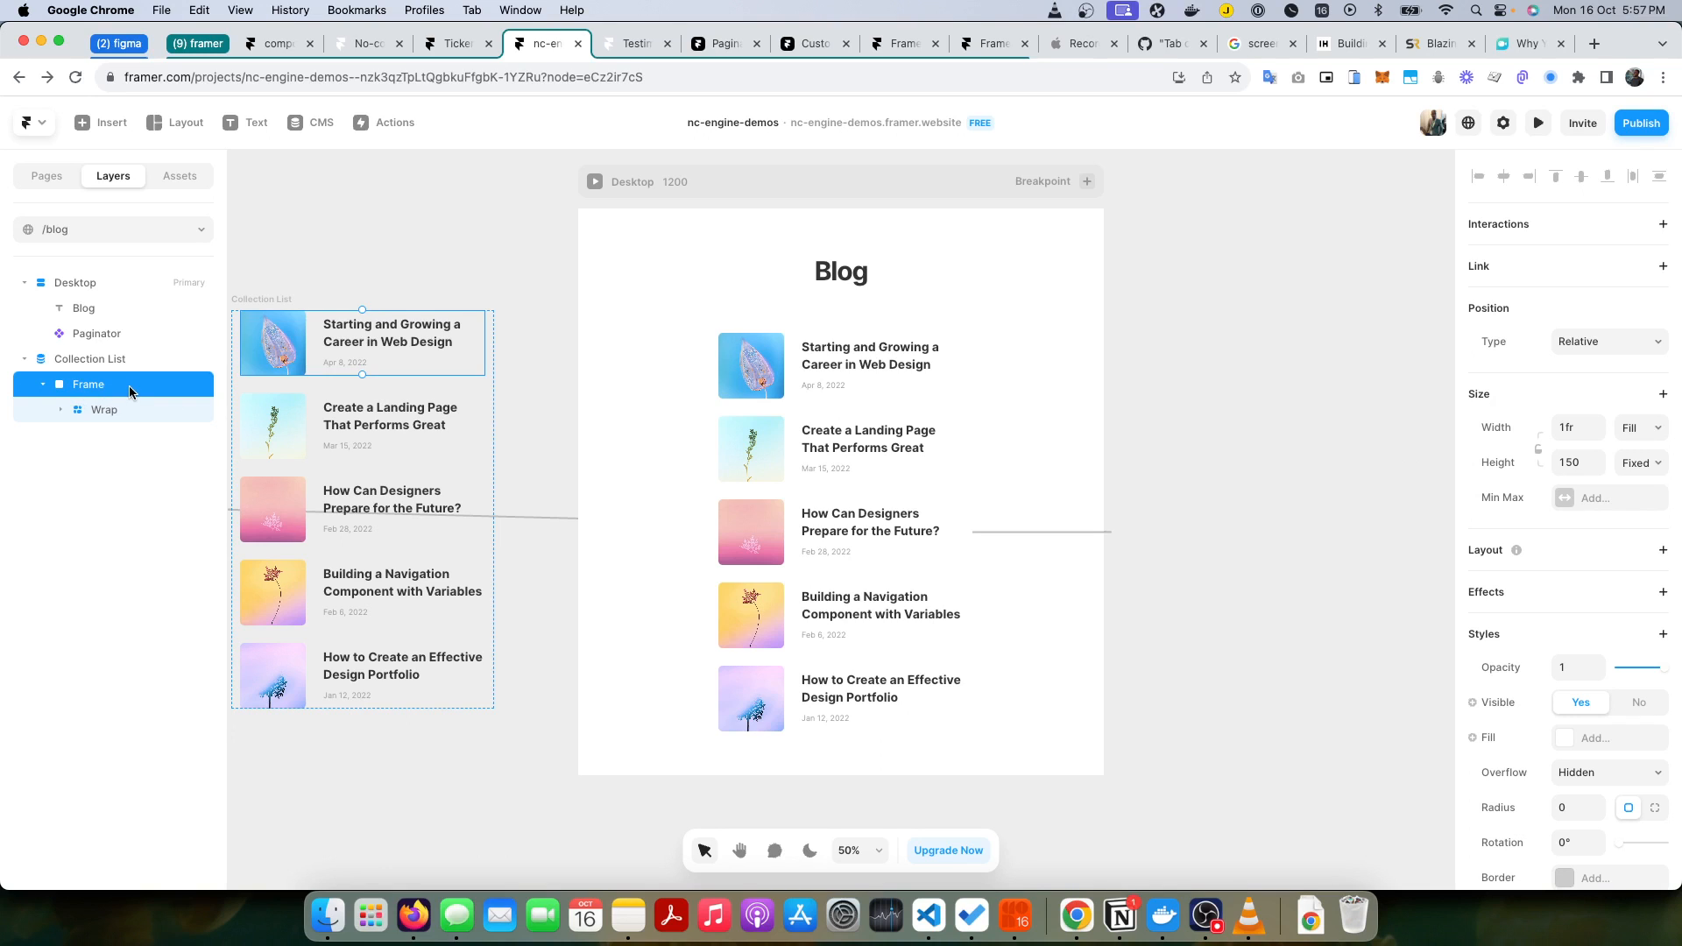
{"action": "scroll", "coordinate": [1621, 545], "scroll_direction": "down", "scroll_amount": 5}
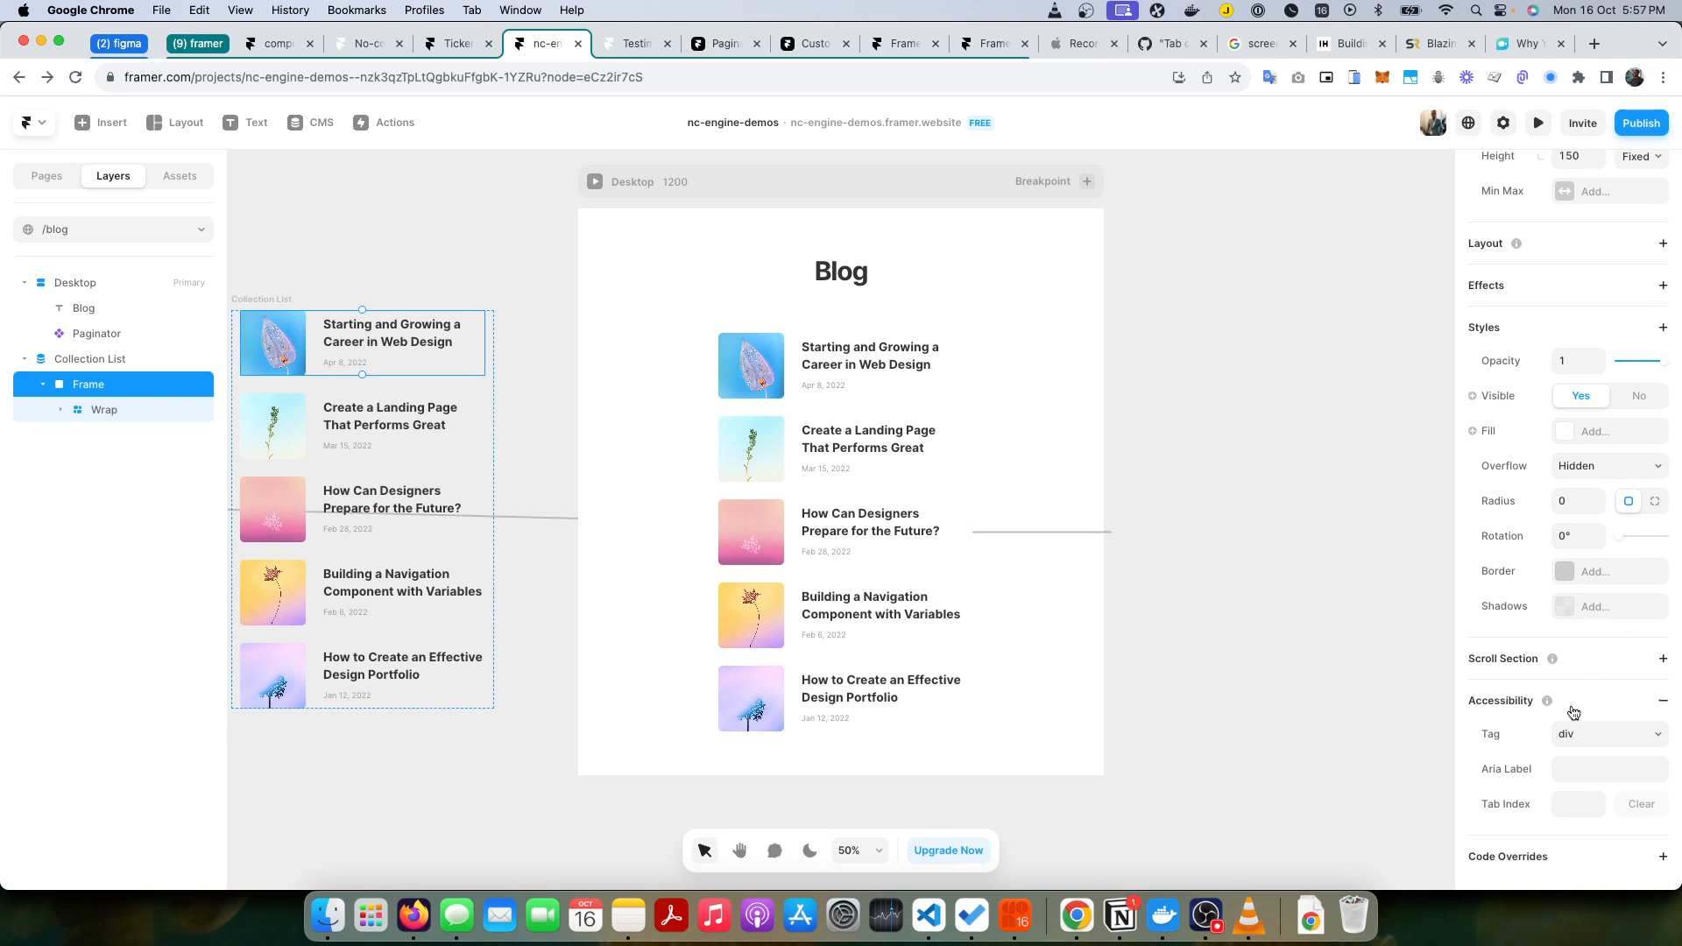
{"action": "left_click", "coordinate": [1533, 862]}
{"action": "scroll", "coordinate": [1577, 824], "scroll_direction": "down", "scroll_amount": 2}
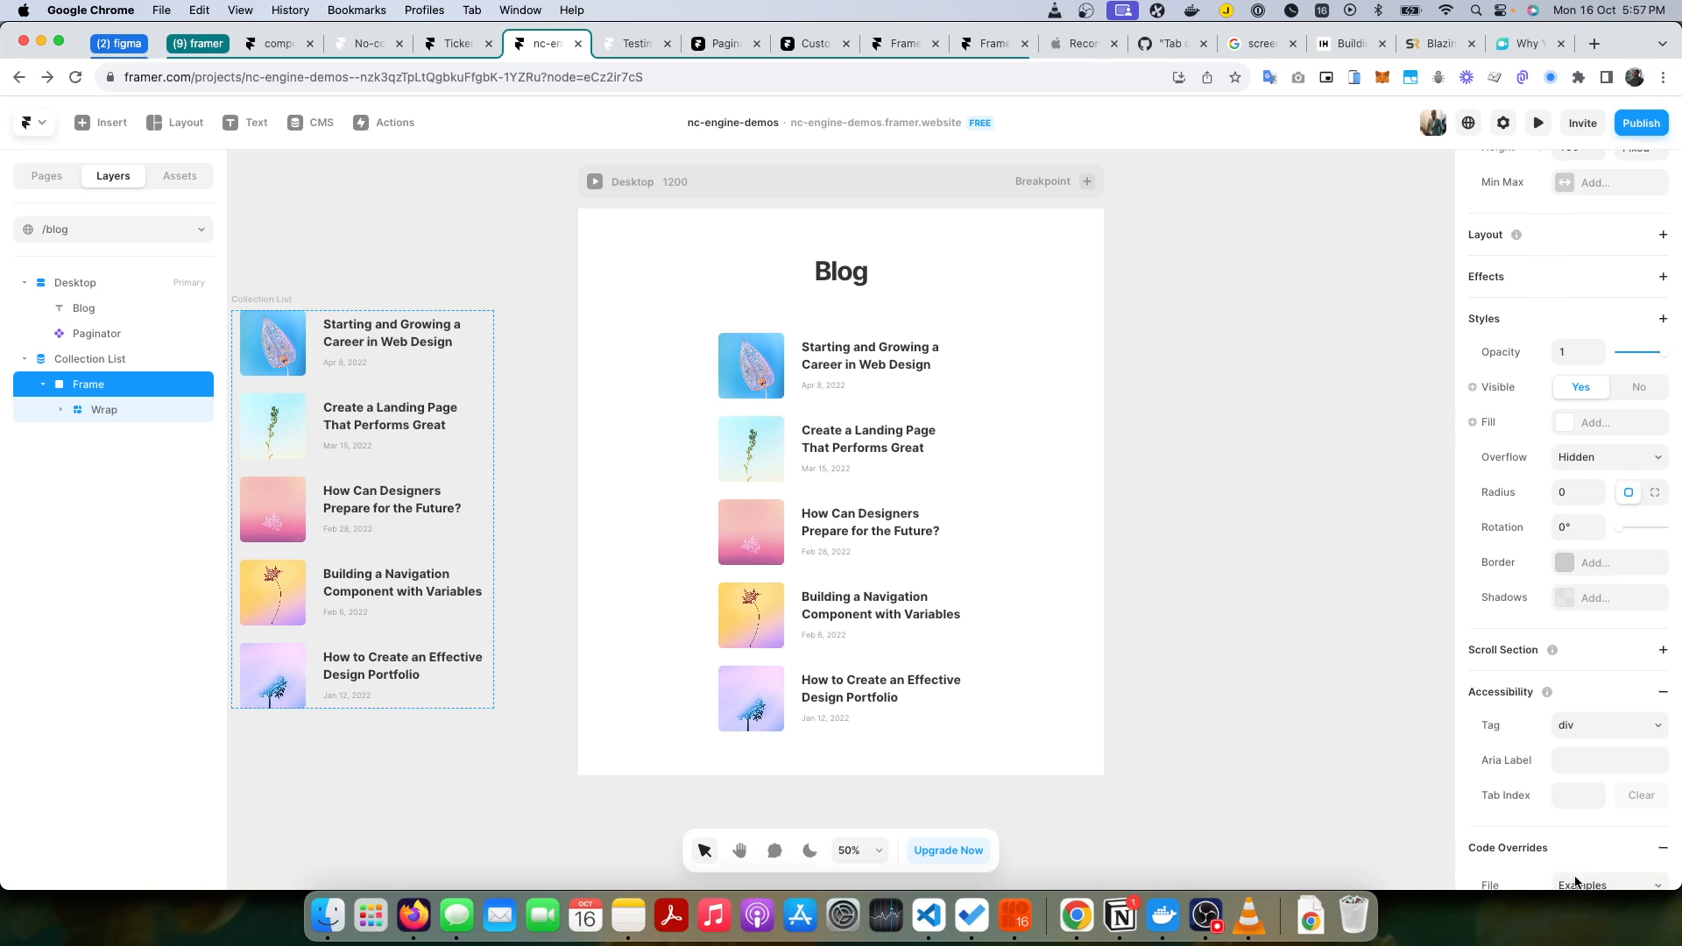
{"action": "left_click", "coordinate": [1619, 777]}
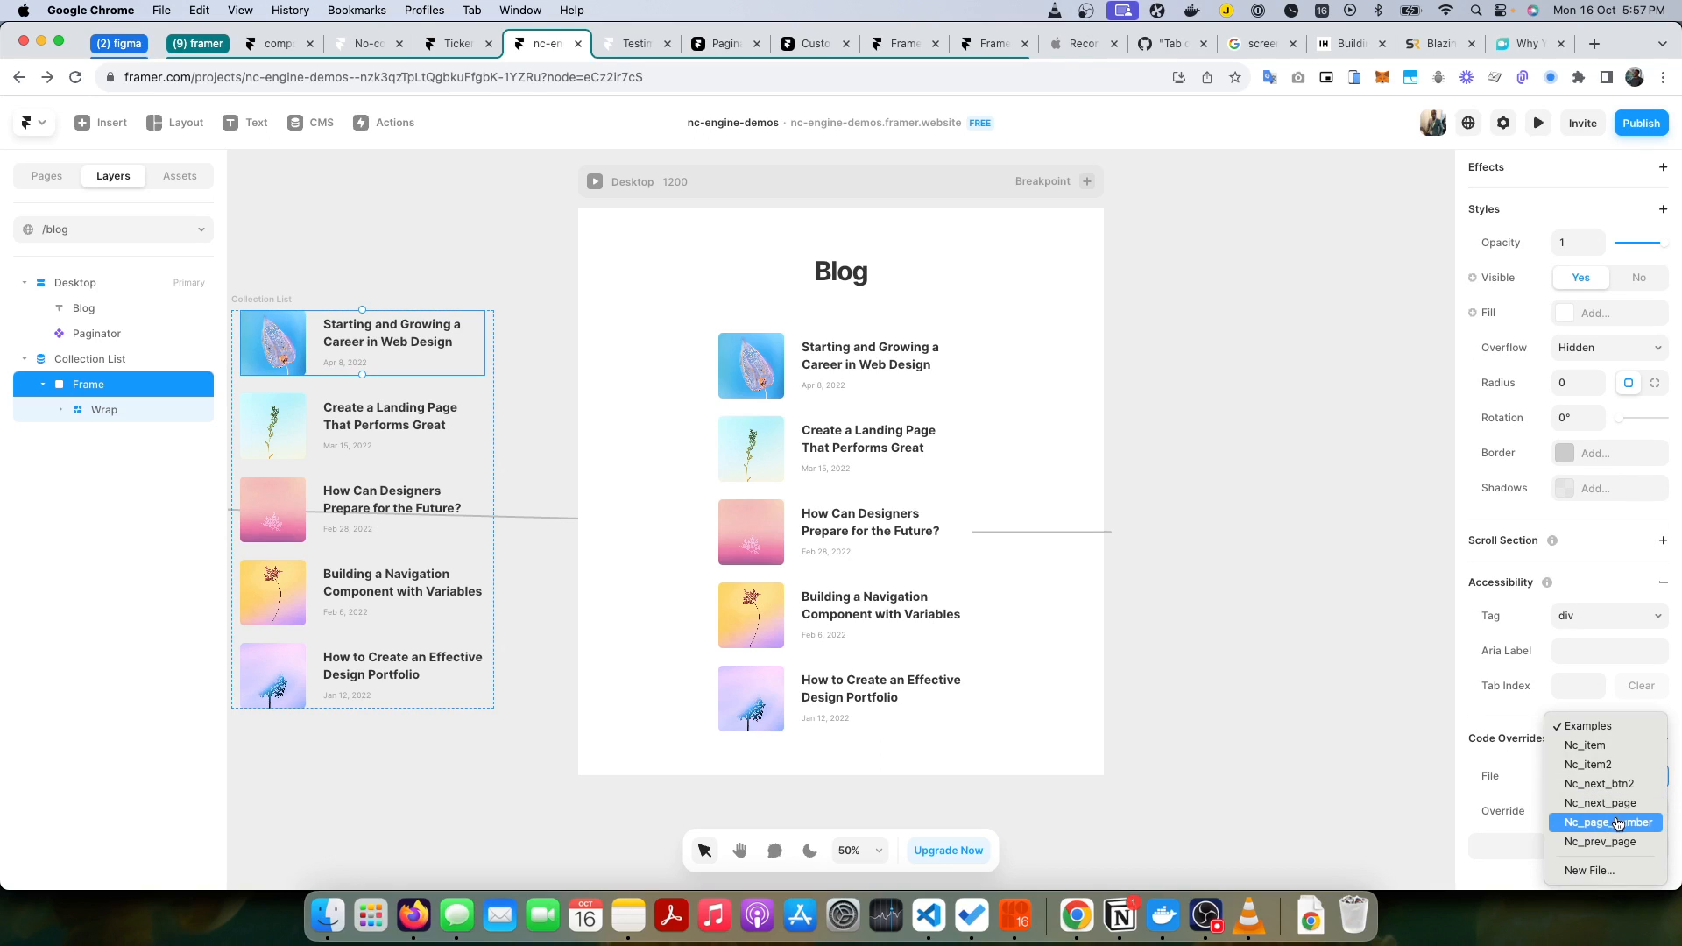
{"action": "left_click", "coordinate": [1595, 872]}
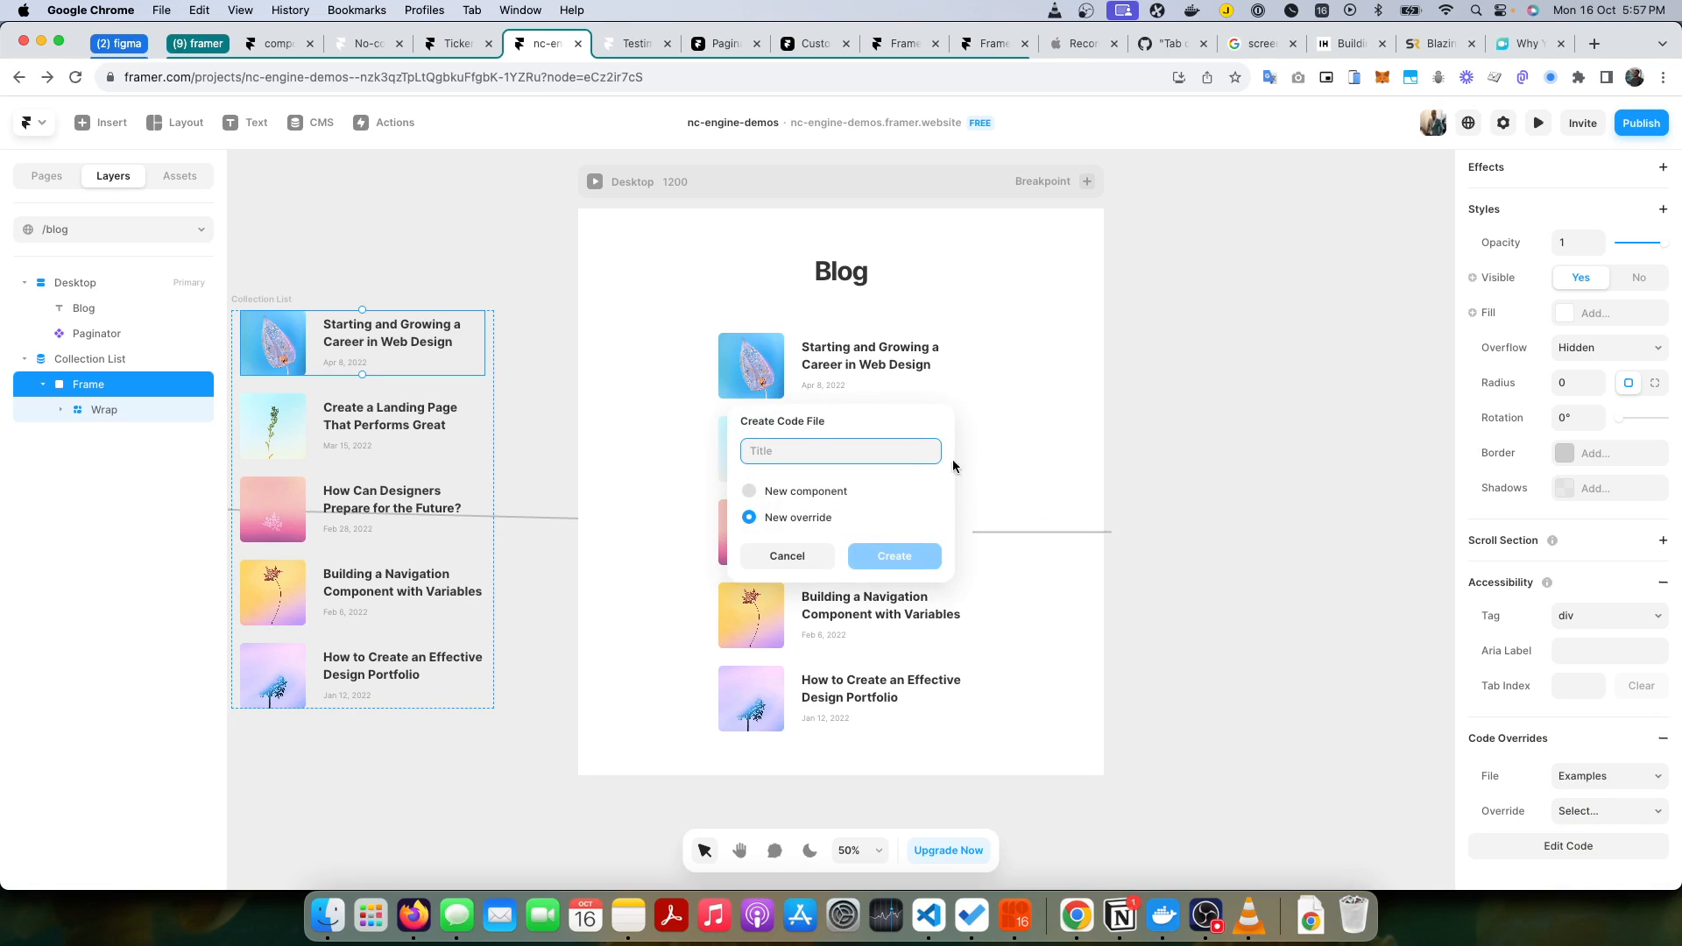
{"action": "type", "text": "nc"}
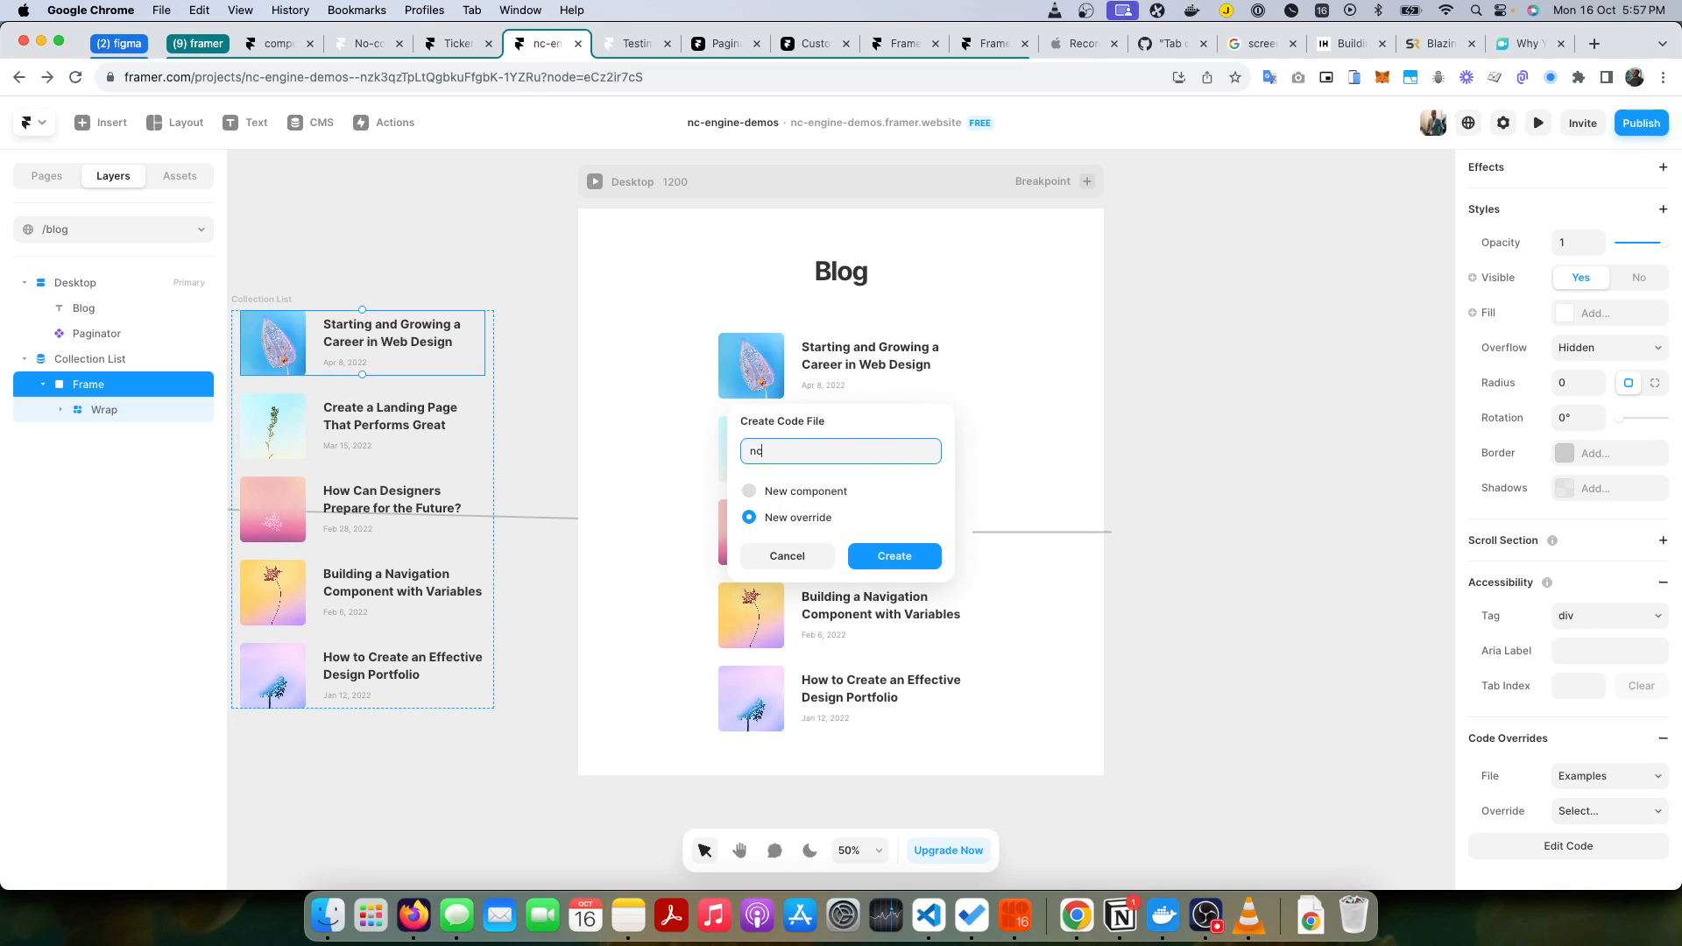
{"action": "type", "text": "0-"}
{"action": "key", "text": "Return"}
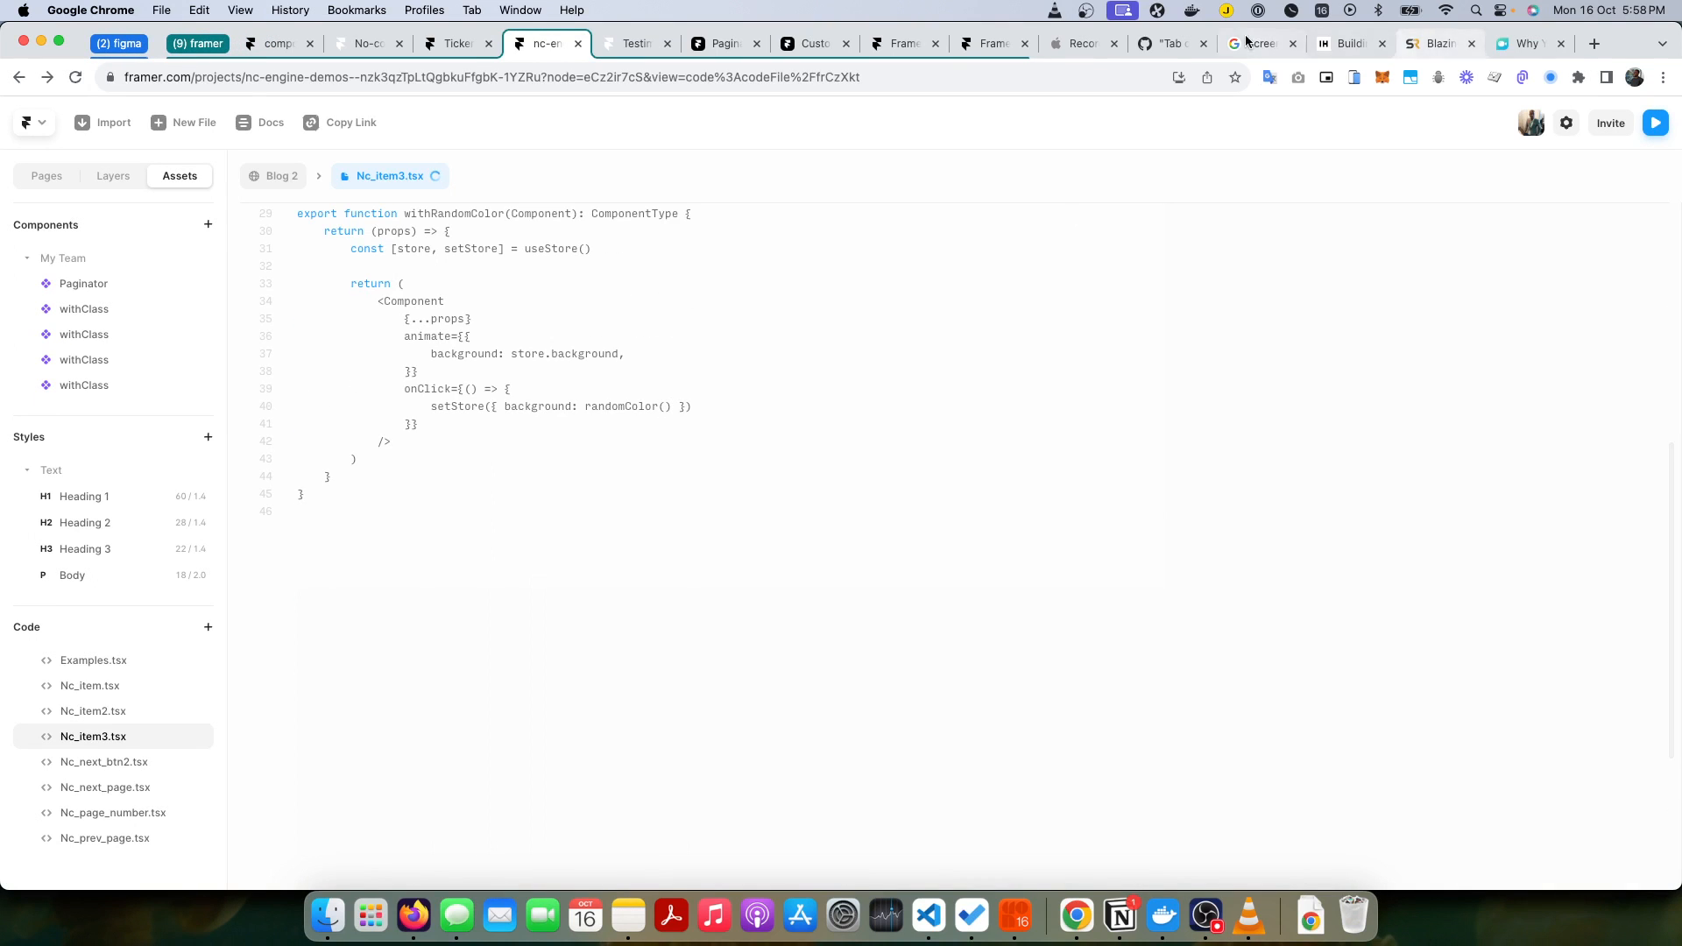
Step: Copy the withClass function from the Framer custom class guide and paste it at the end of Nc_item3.tsx
{"action": "left_click", "coordinate": [963, 46]}
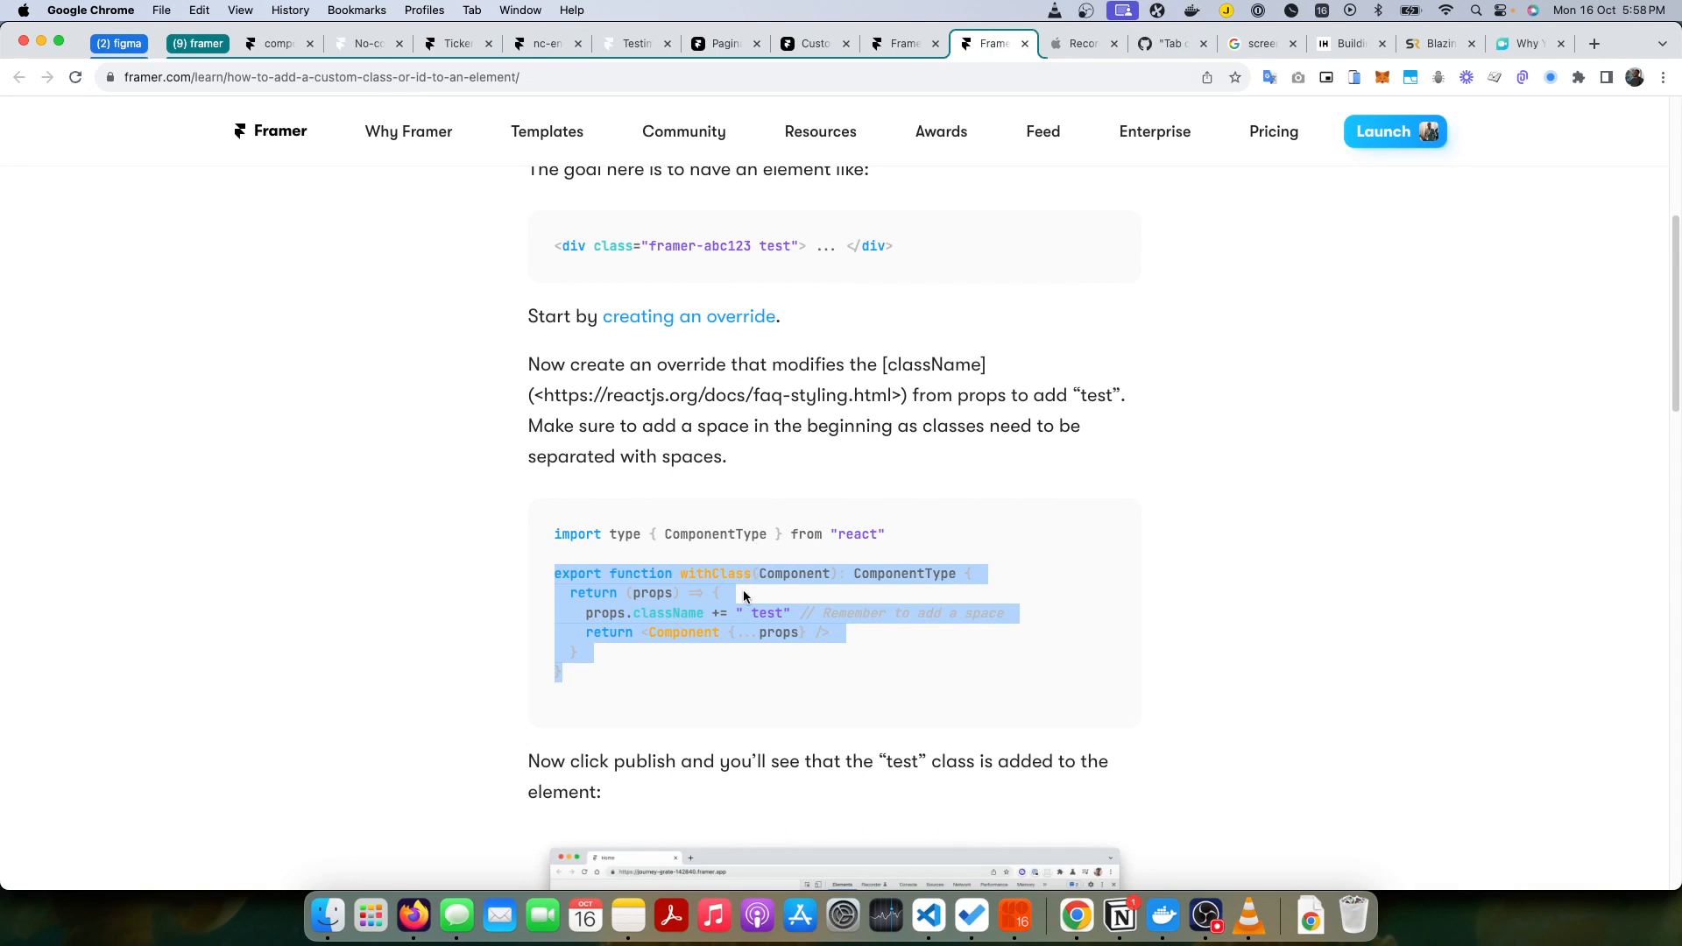
{"action": "left_click", "coordinate": [614, 655]}
{"action": "left_click_drag", "start_coordinate": [583, 683], "coordinate": [544, 583]}
{"action": "key", "text": "super+c"}
{"action": "left_click", "coordinate": [545, 44]}
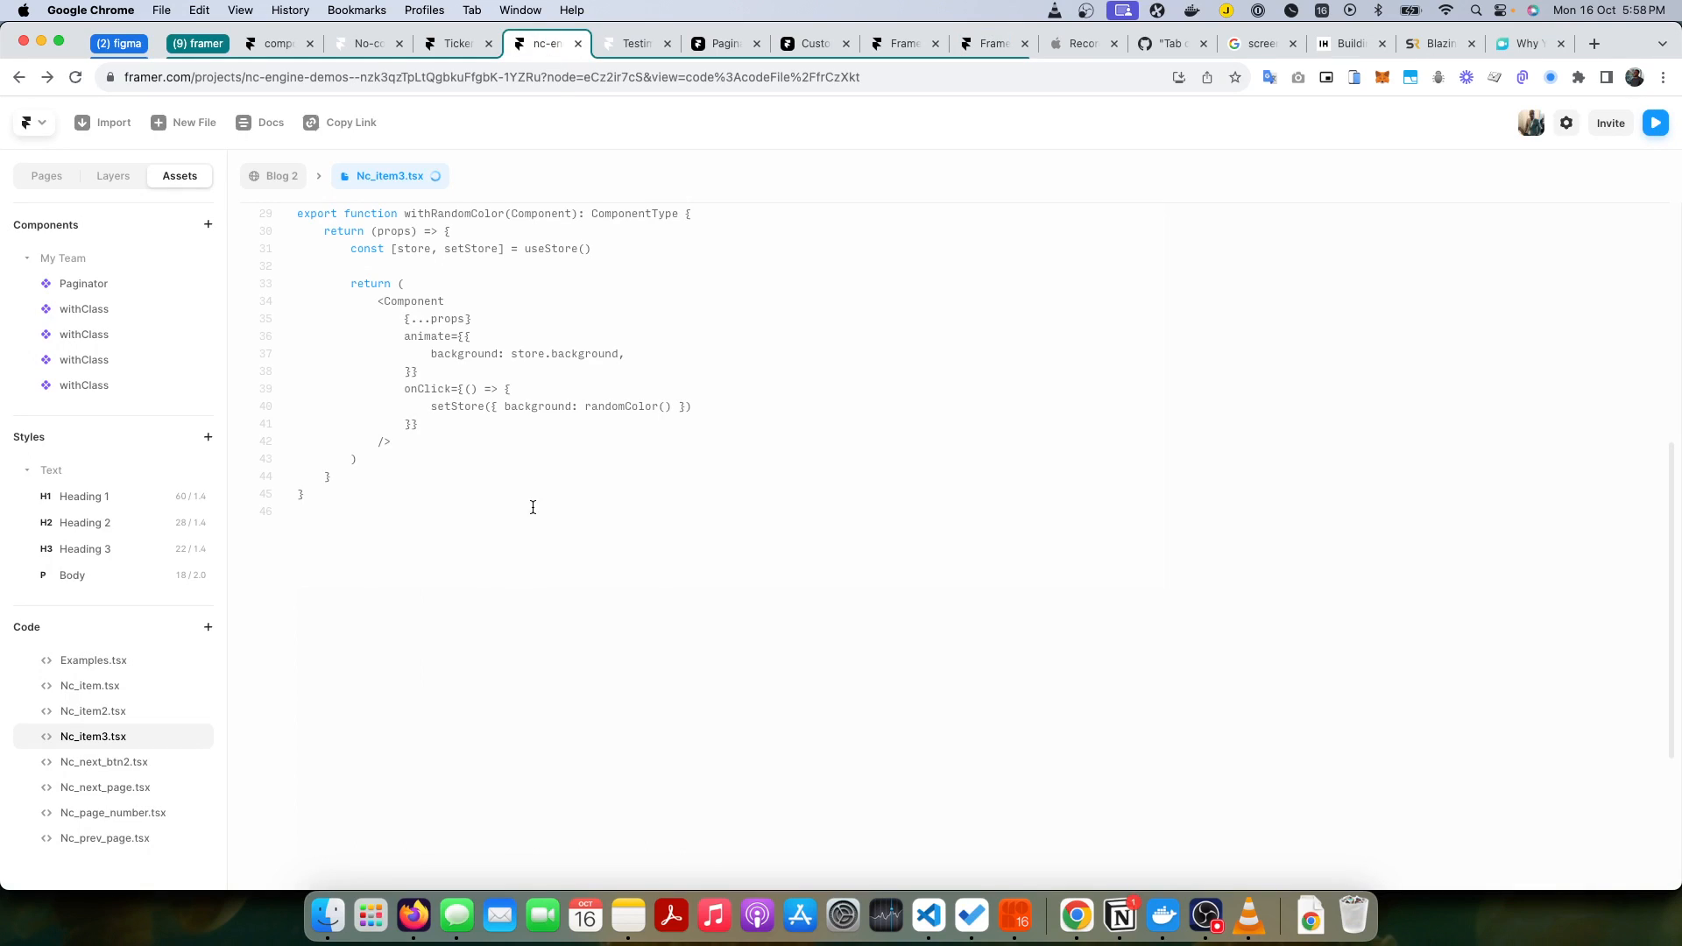
{"action": "scroll", "coordinate": [587, 535], "scroll_direction": "up", "scroll_amount": 2}
{"action": "left_click", "coordinate": [690, 620]}
{"action": "key", "text": "super+v"}
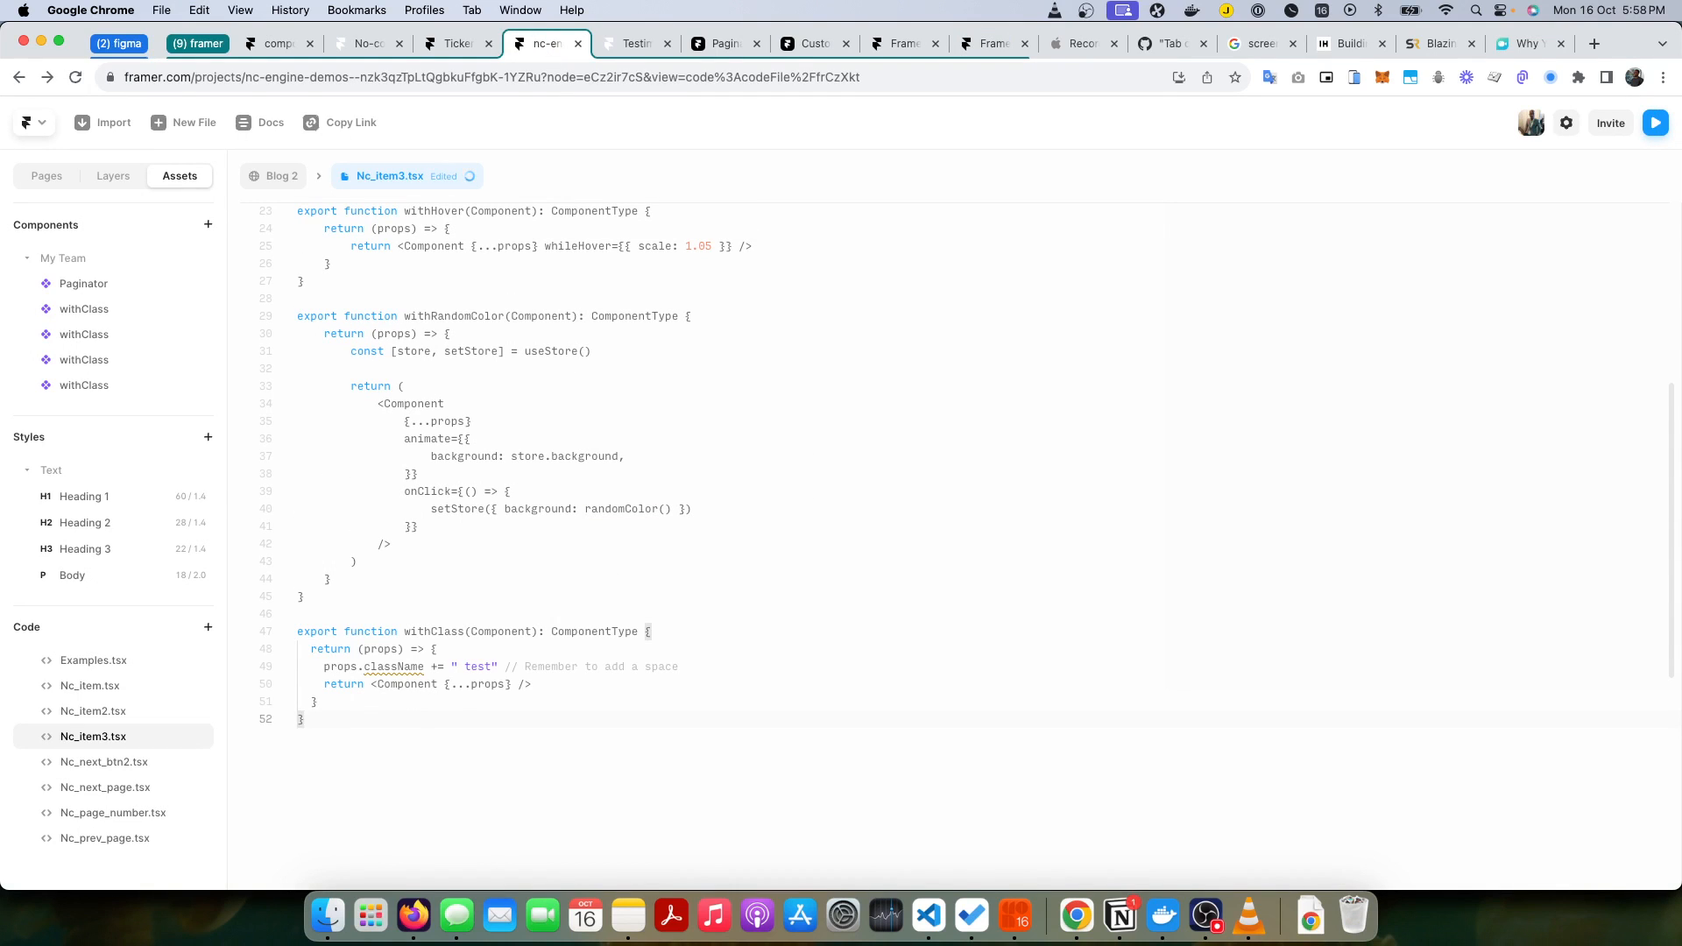
Step: Replace the test class in withClass with nc-item copied from the Notion documentation, and save the code file
{"action": "key", "text": "super+Tab"}
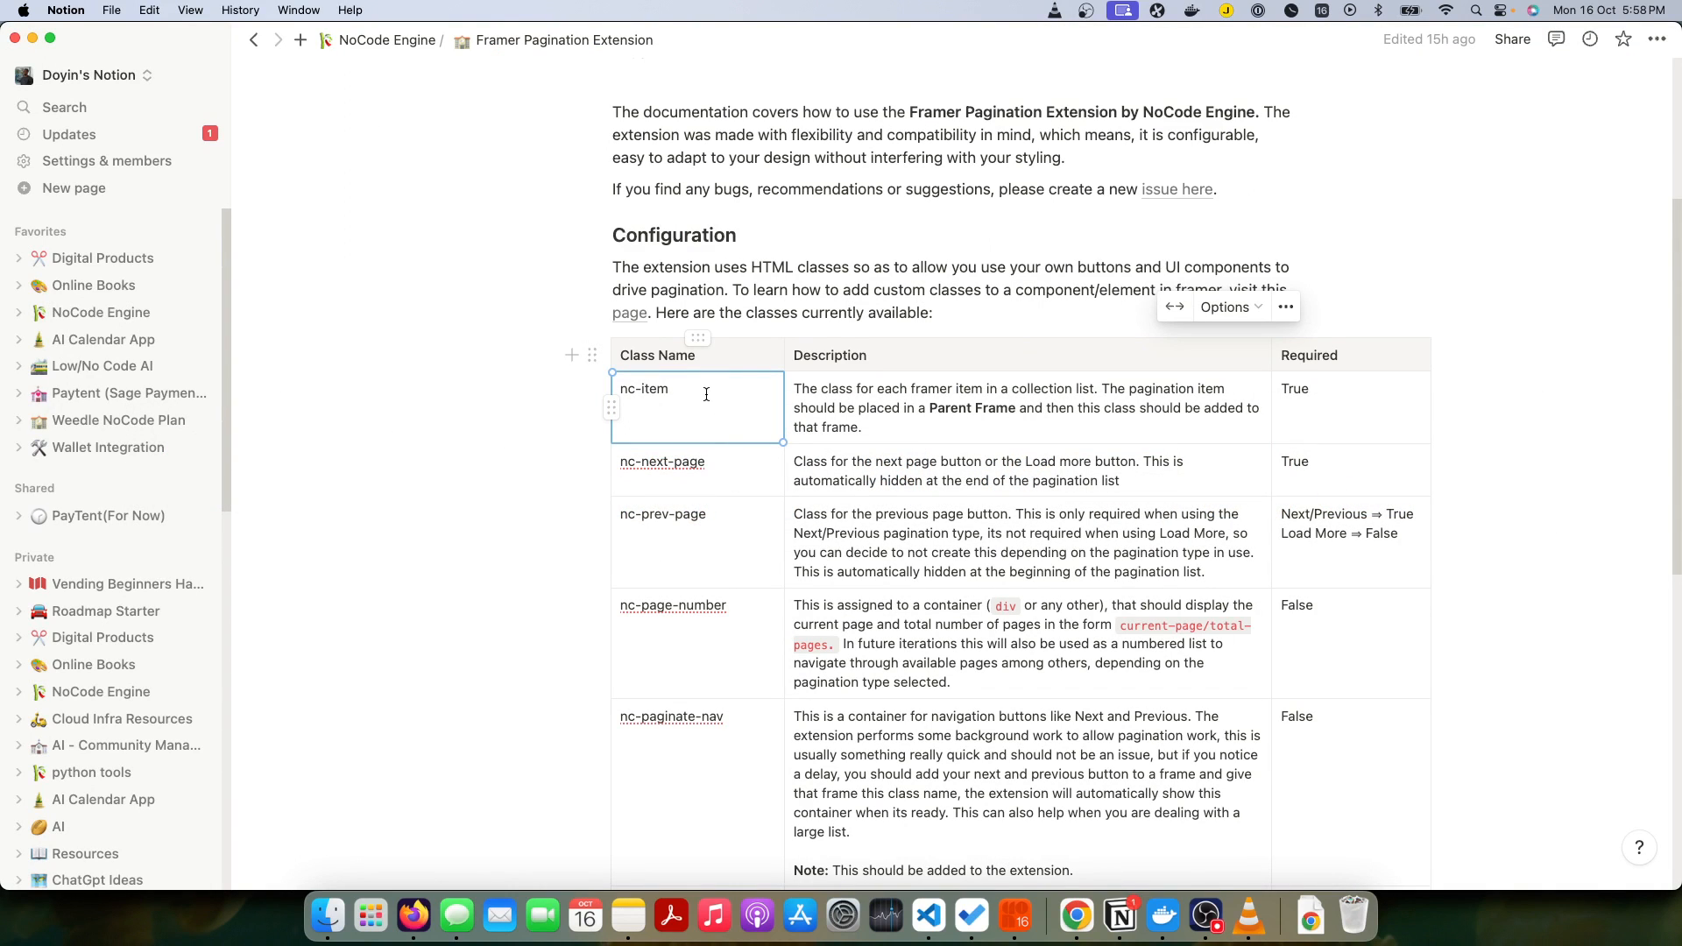
{"action": "double_click", "coordinate": [701, 391]}
{"action": "key", "text": "super+c"}
{"action": "key", "text": "super+Tab"}
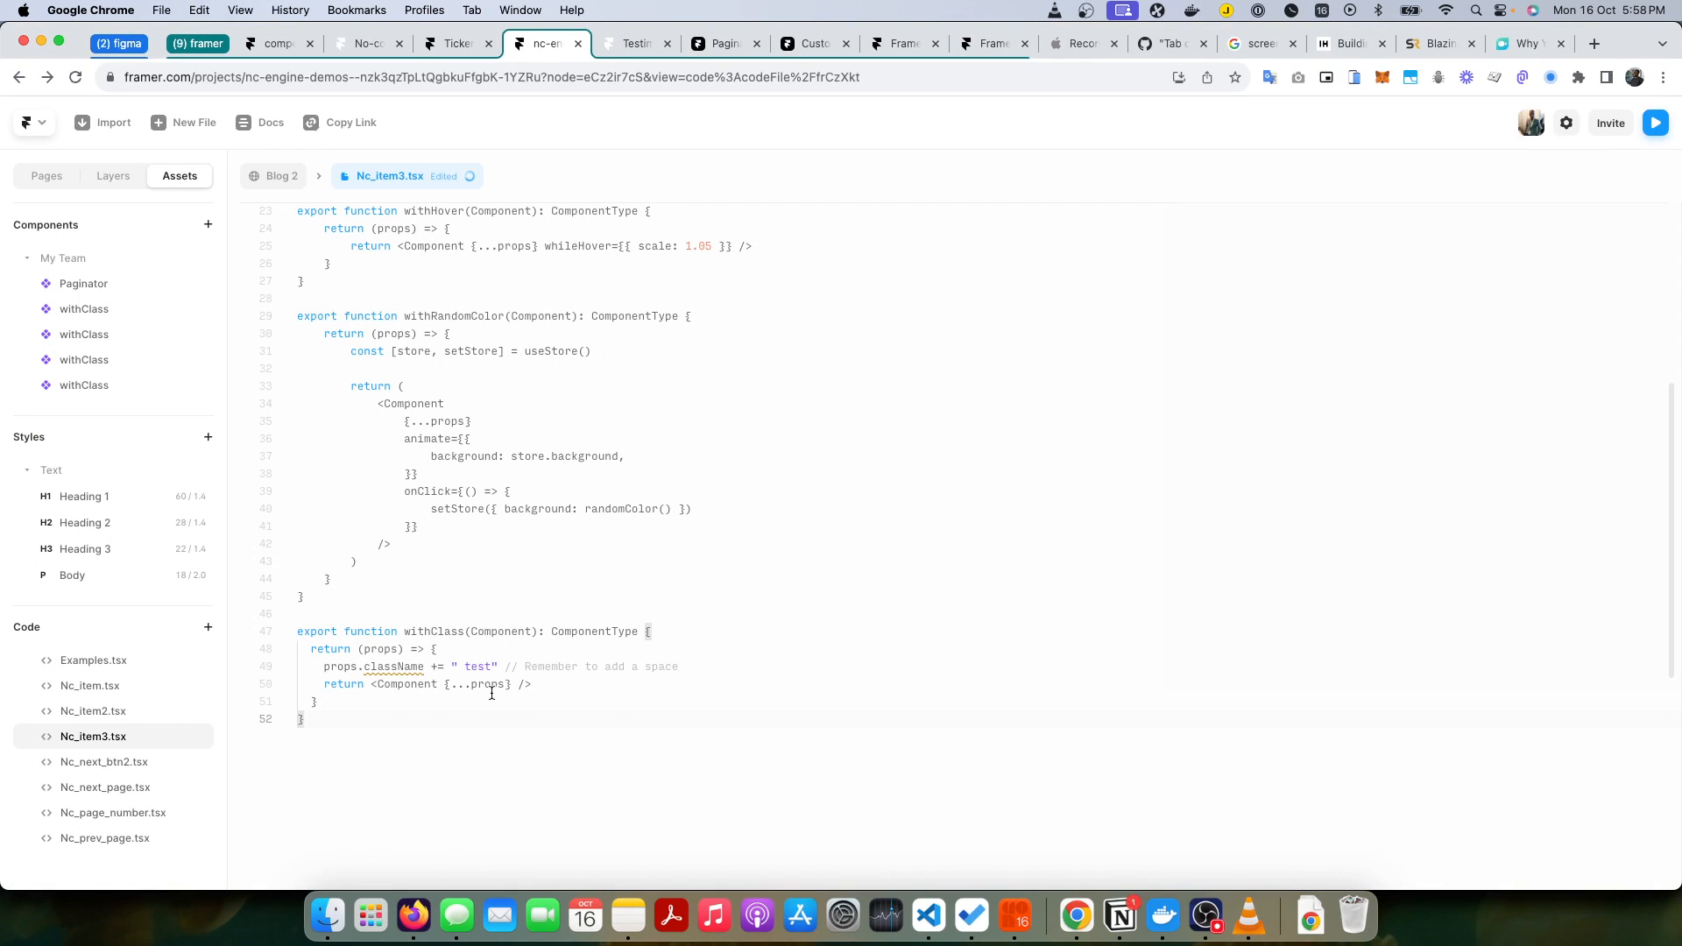
{"action": "double_click", "coordinate": [479, 666]}
{"action": "key", "text": "super+v"}
{"action": "key", "text": "super+s"}
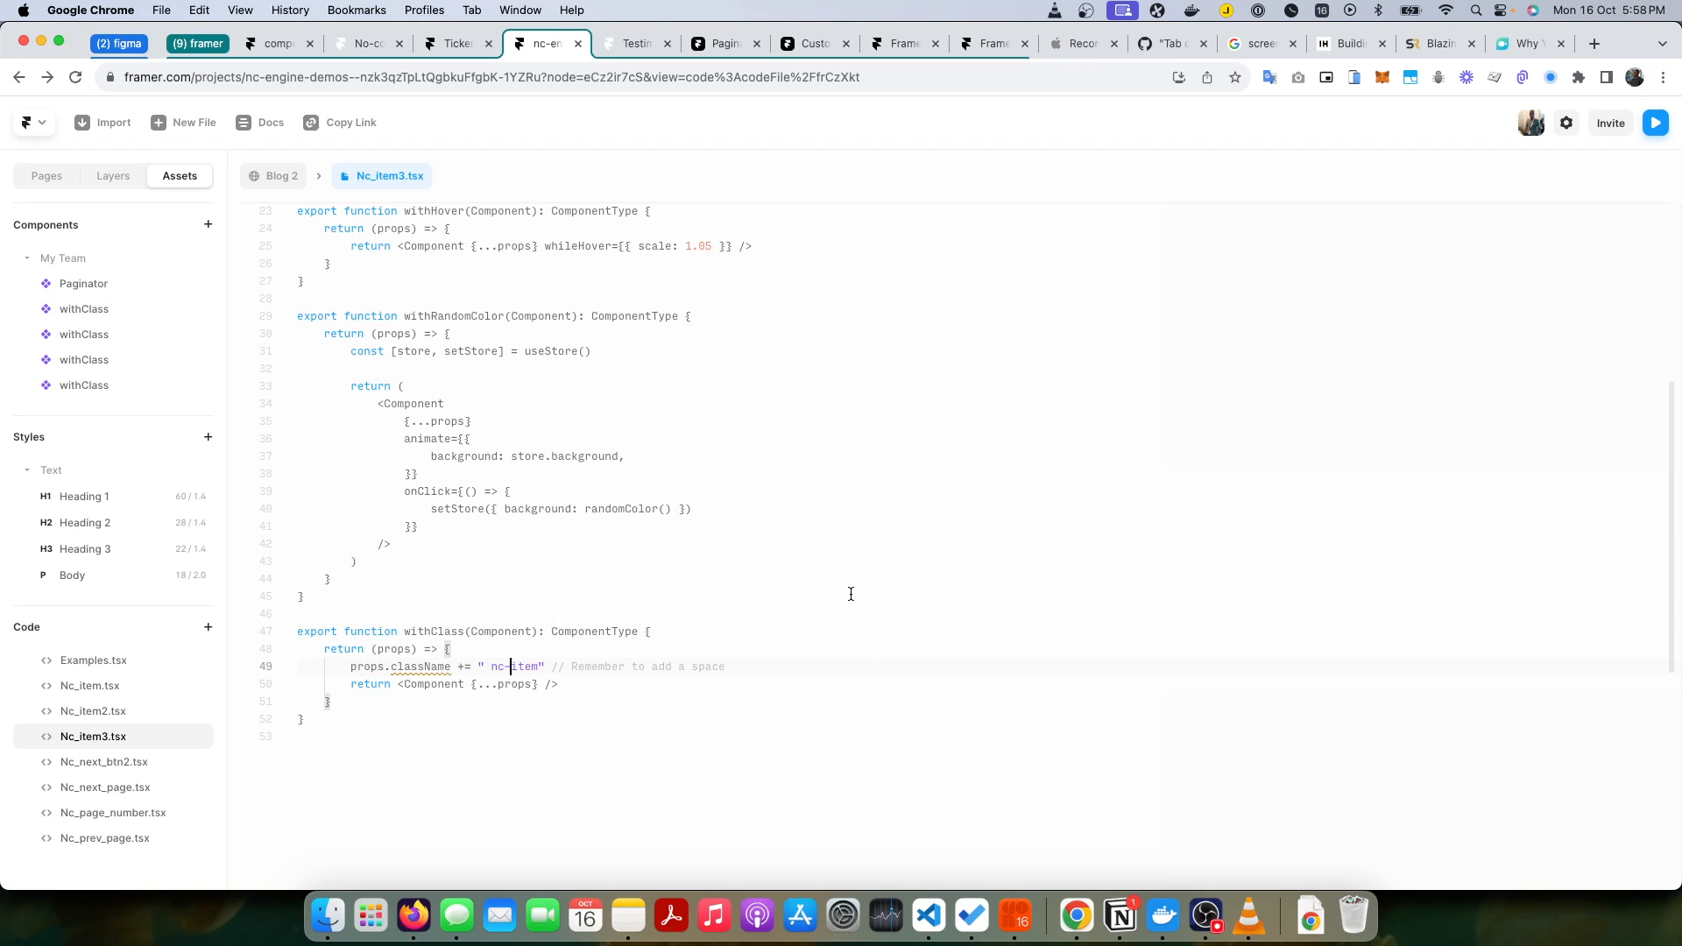
Step: Return to the blog page and apply the withClass override from Nc_item3 to the frame inside the Collection List
{"action": "left_click", "coordinate": [283, 178]}
{"action": "left_click", "coordinate": [344, 350]}
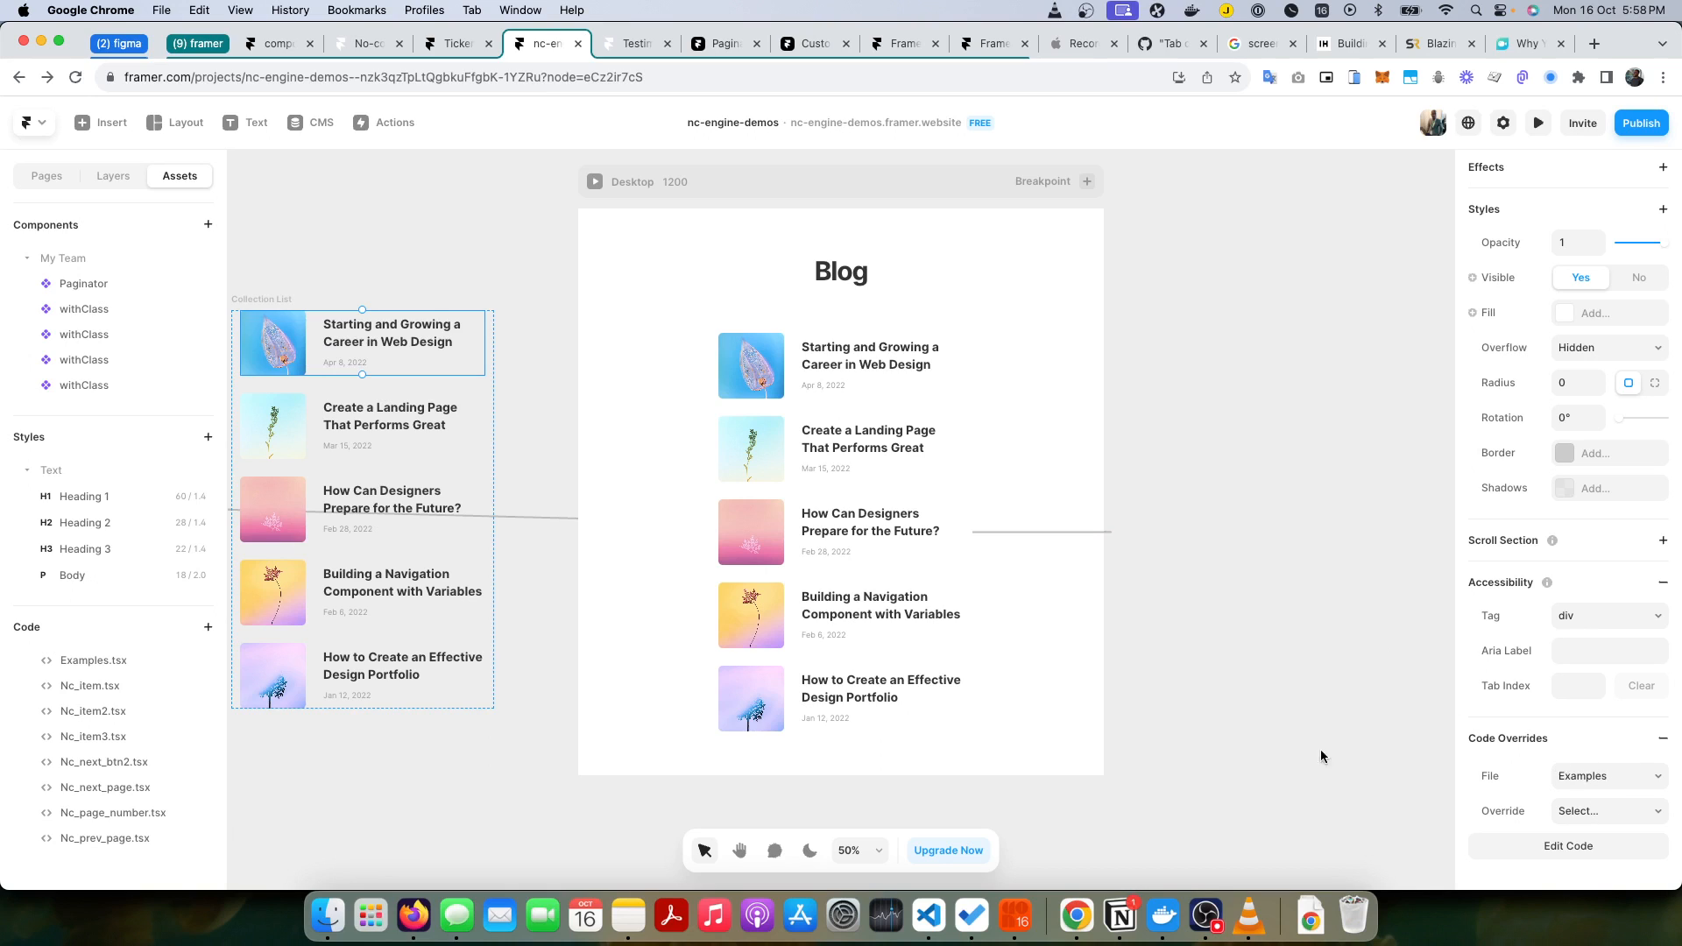
{"action": "left_click", "coordinate": [113, 176]}
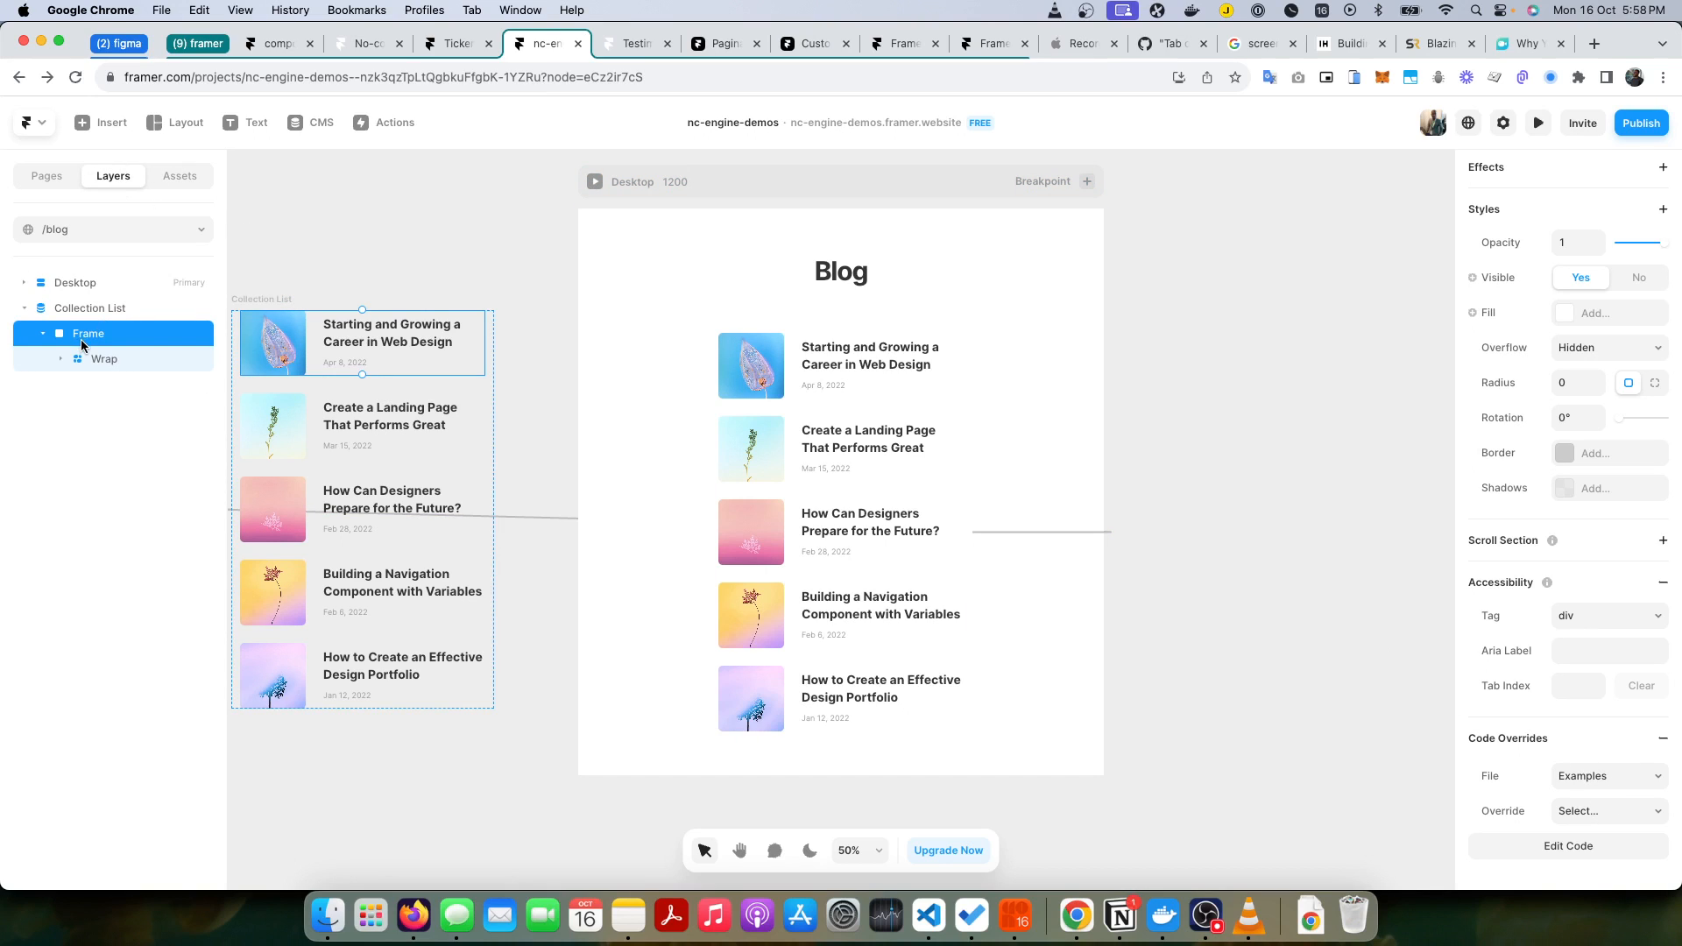
{"action": "left_click", "coordinate": [1645, 777]}
{"action": "scroll", "coordinate": [1631, 764], "scroll_direction": "down", "scroll_amount": 3}
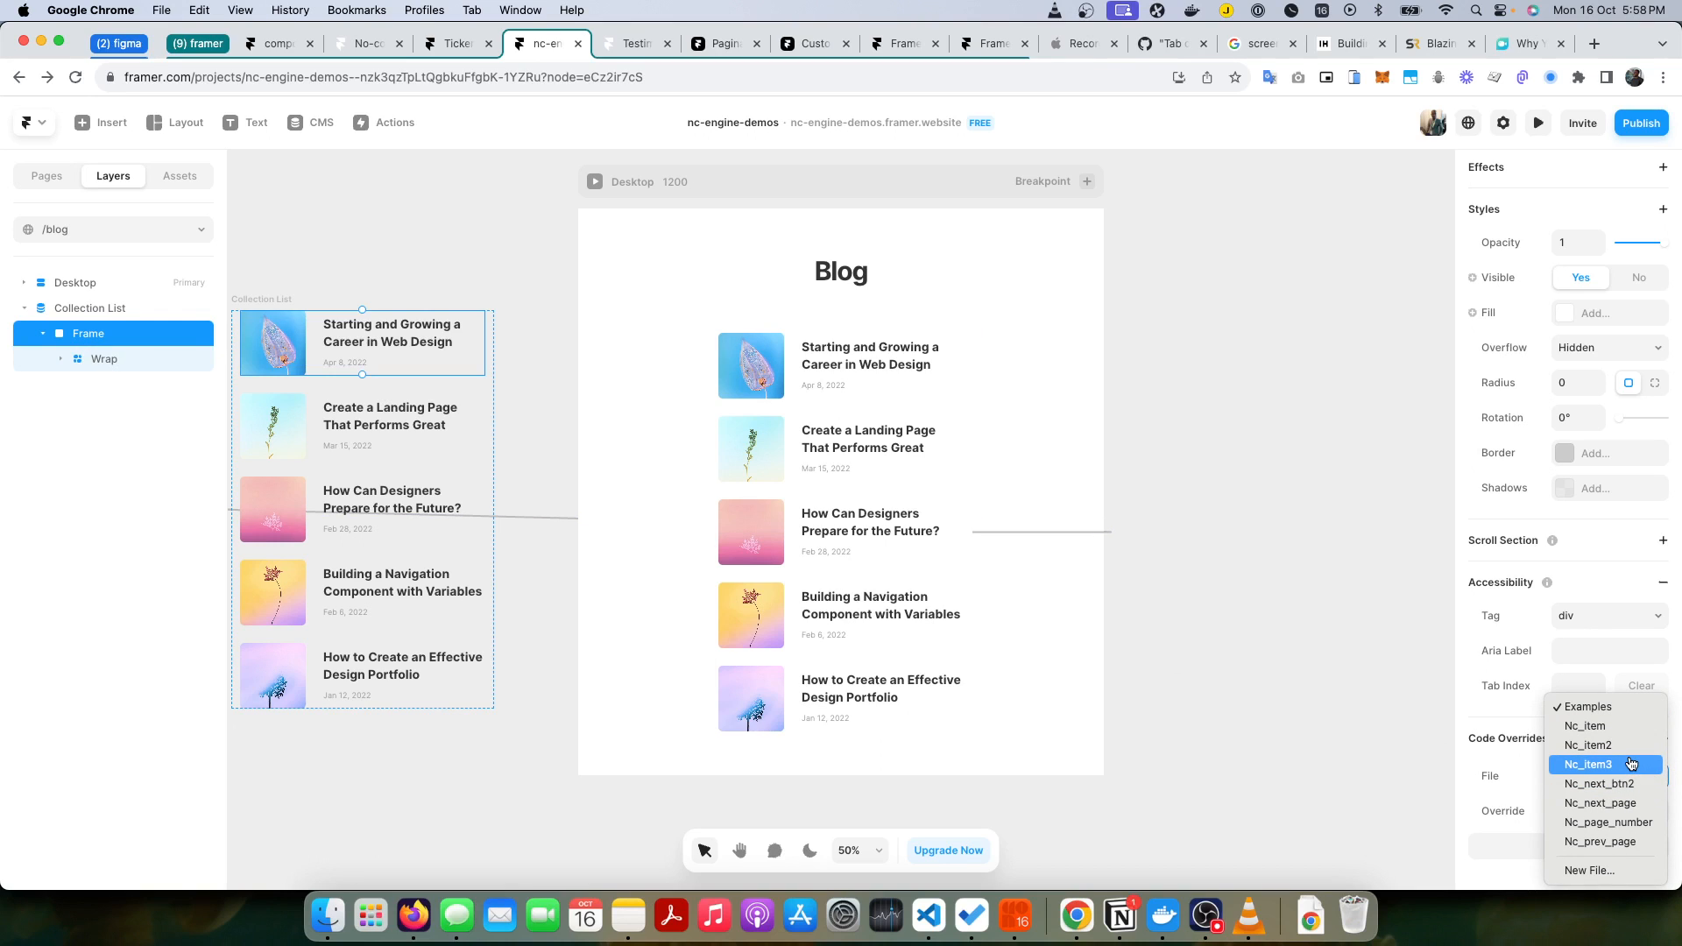
{"action": "left_click", "coordinate": [1631, 764]}
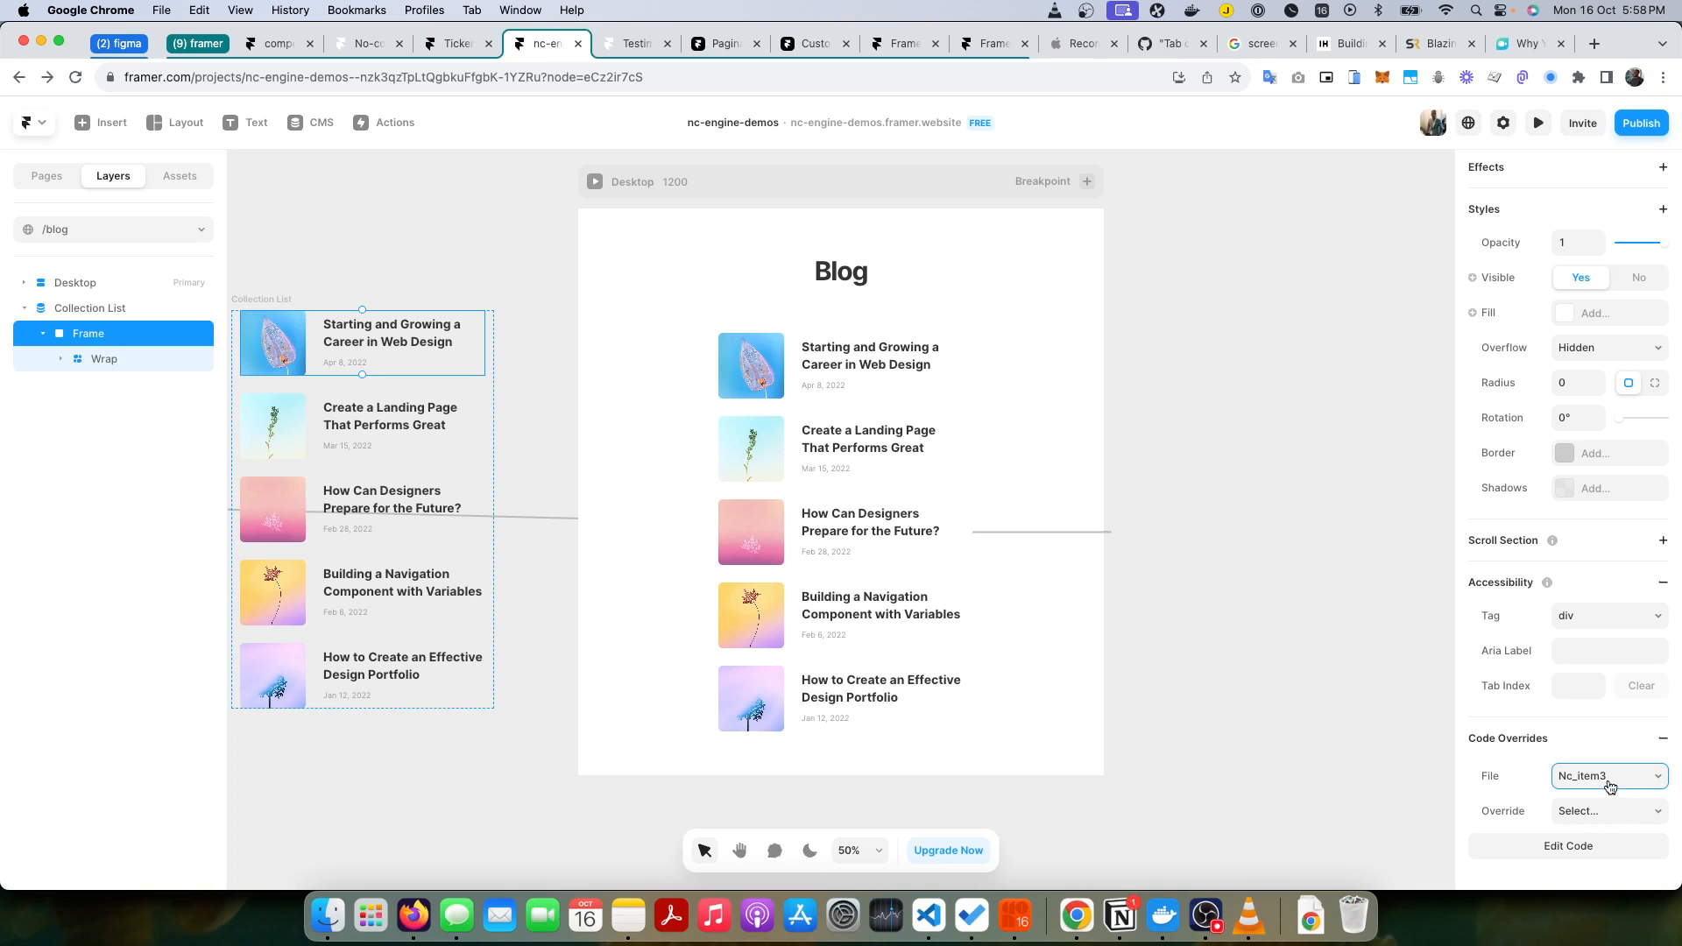
{"action": "left_click", "coordinate": [1607, 812]}
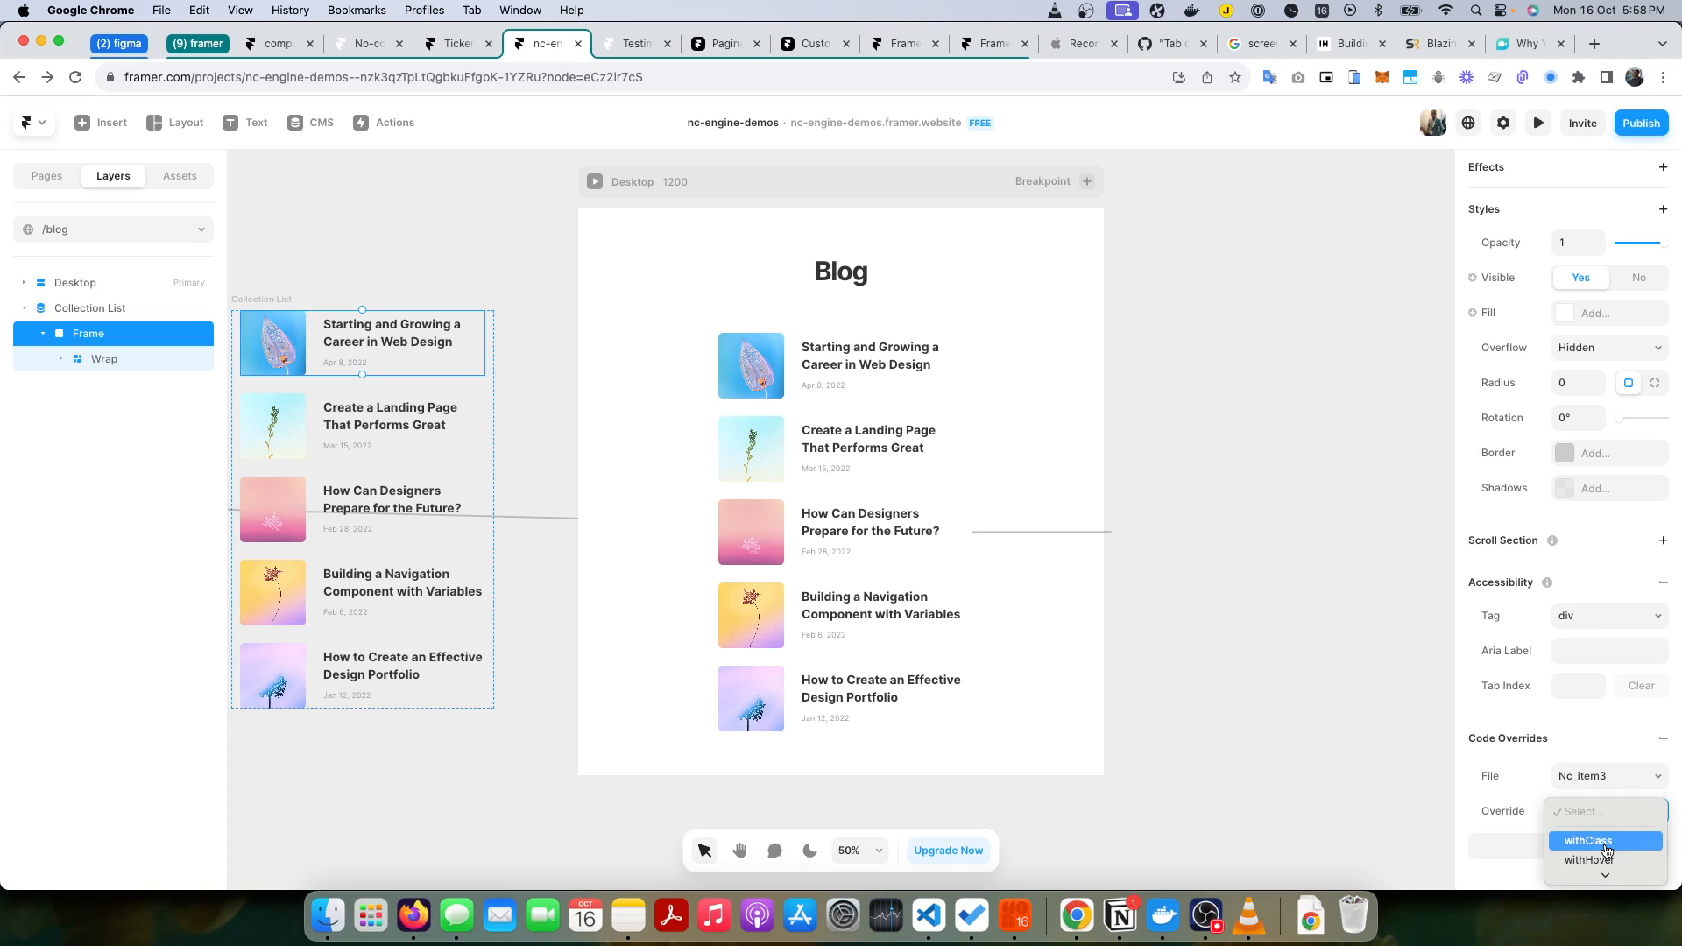
{"action": "left_click", "coordinate": [1607, 846]}
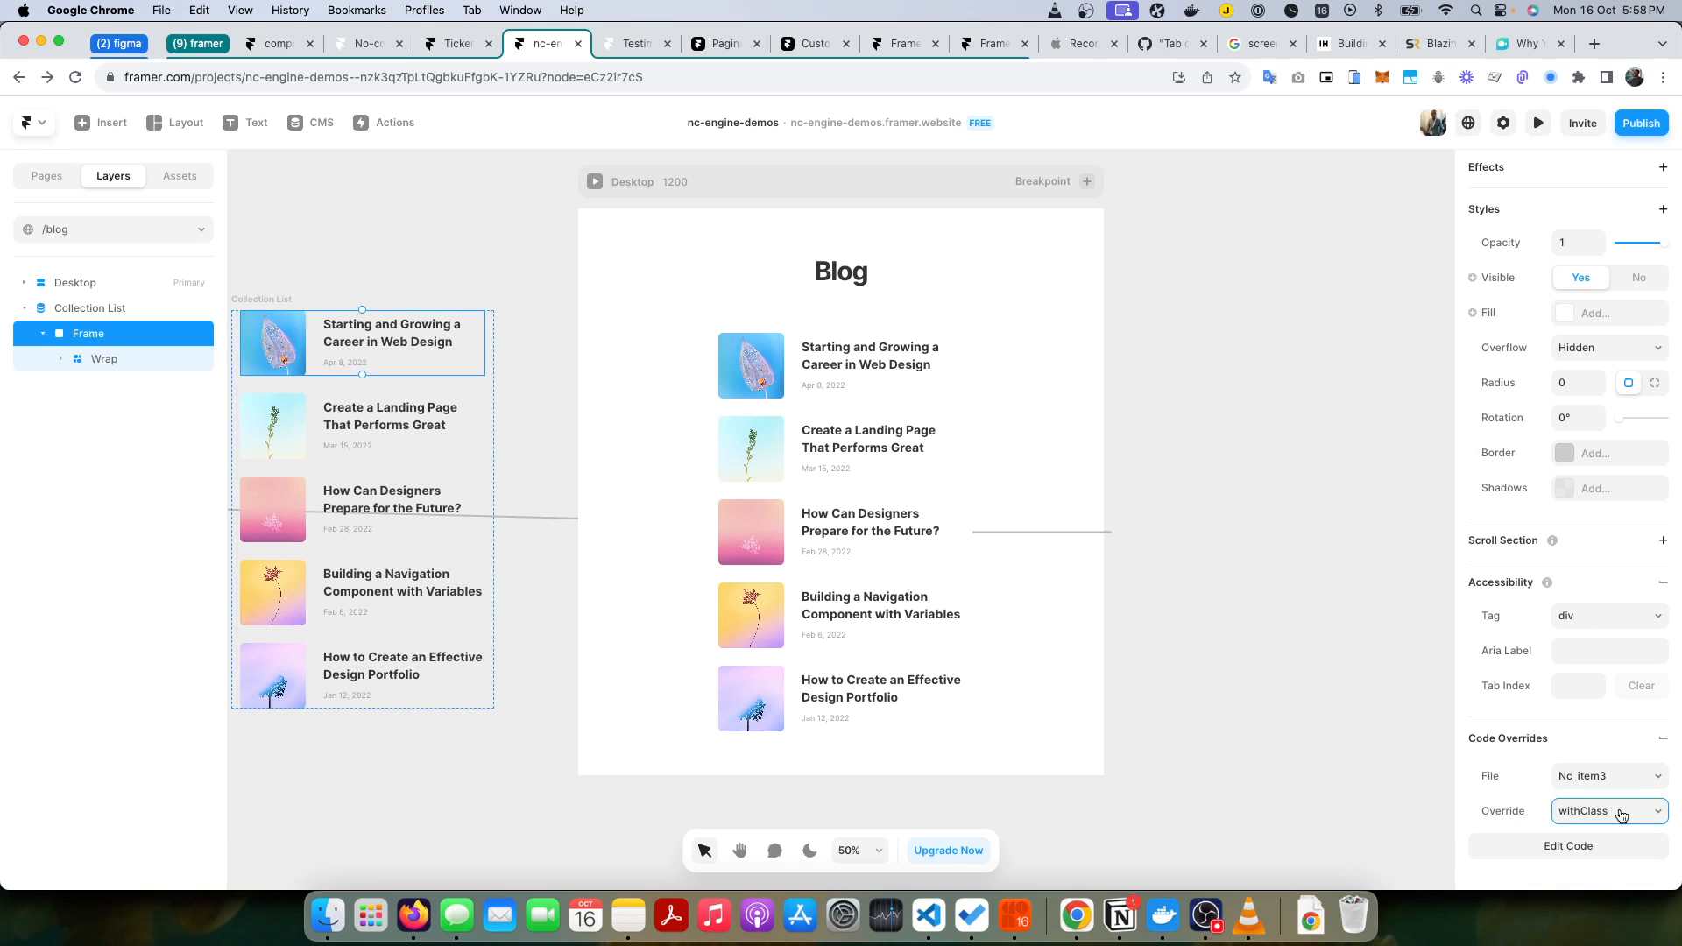
Step: Review the withClass code in Nc_item3.tsx and compare the override settings of the Wrap and Frame layers in the Collection List
{"action": "left_click", "coordinate": [1570, 846]}
{"action": "left_click", "coordinate": [411, 267]}
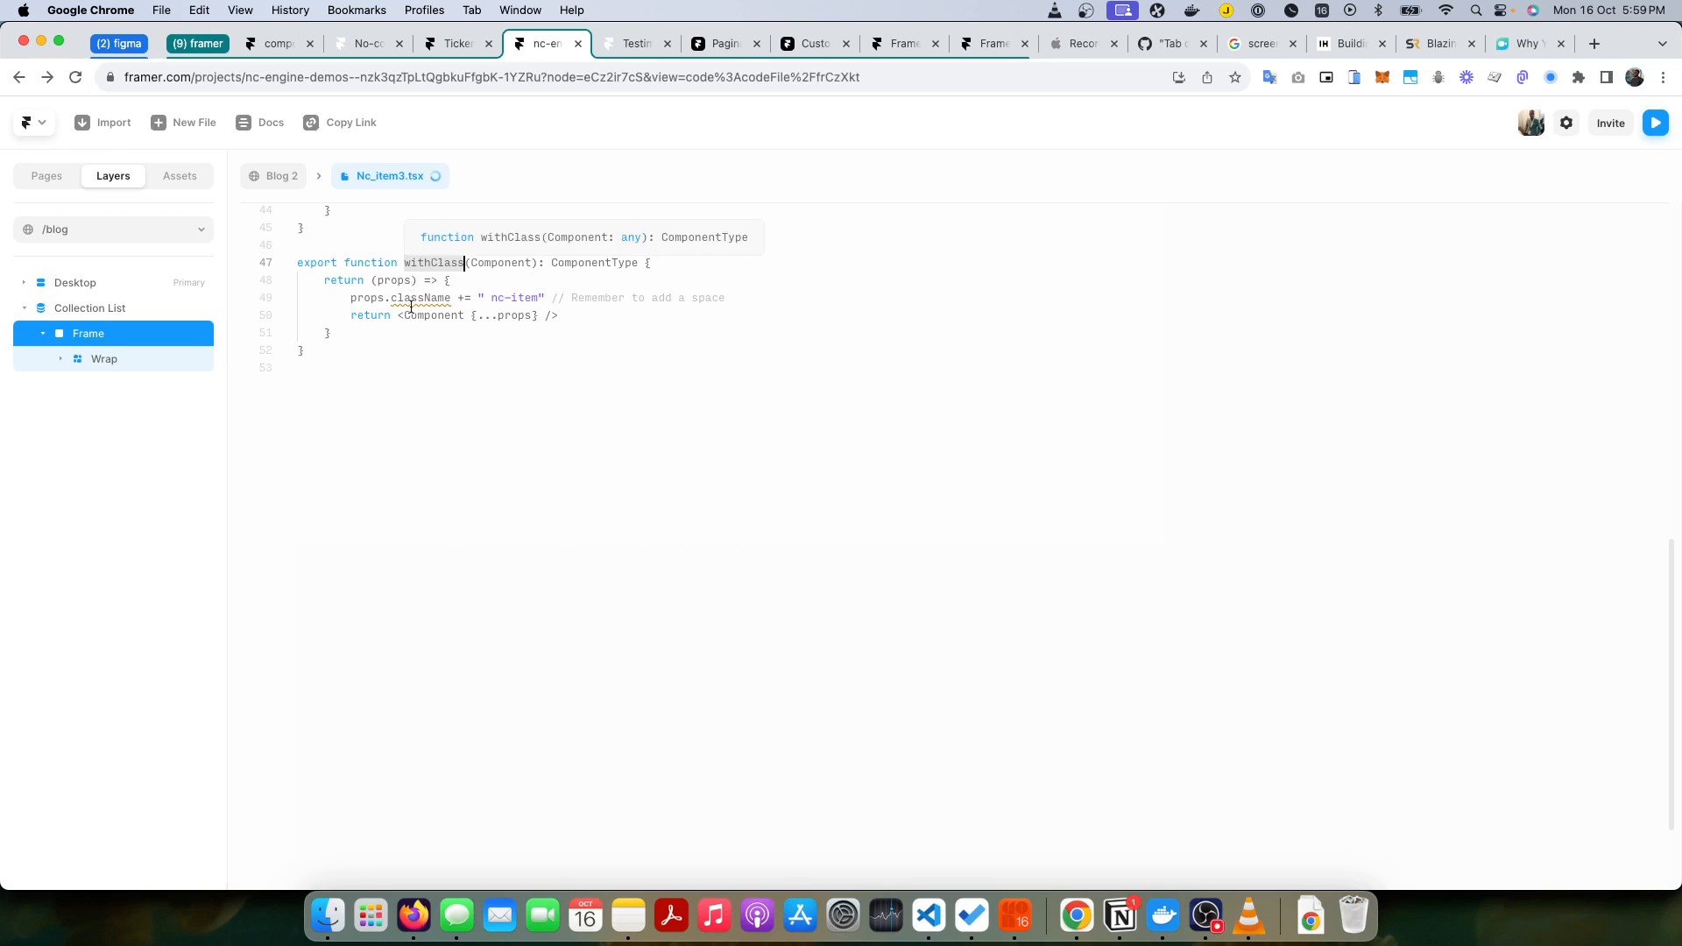
{"action": "left_click", "coordinate": [281, 176]}
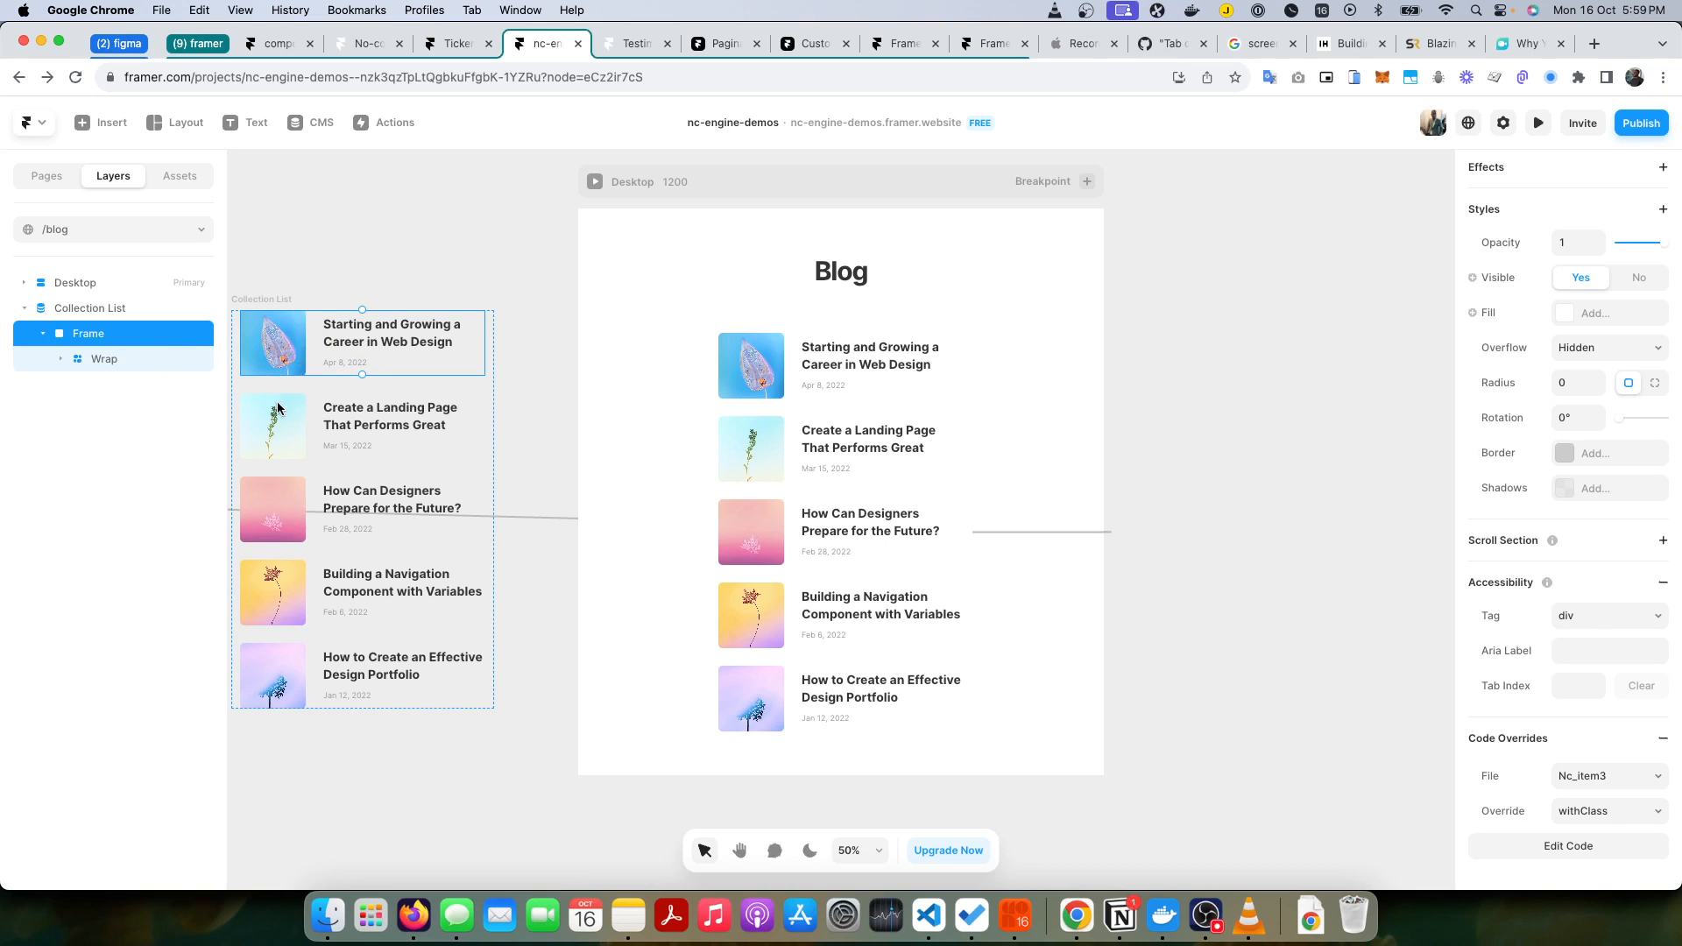
{"action": "left_click", "coordinate": [103, 359]}
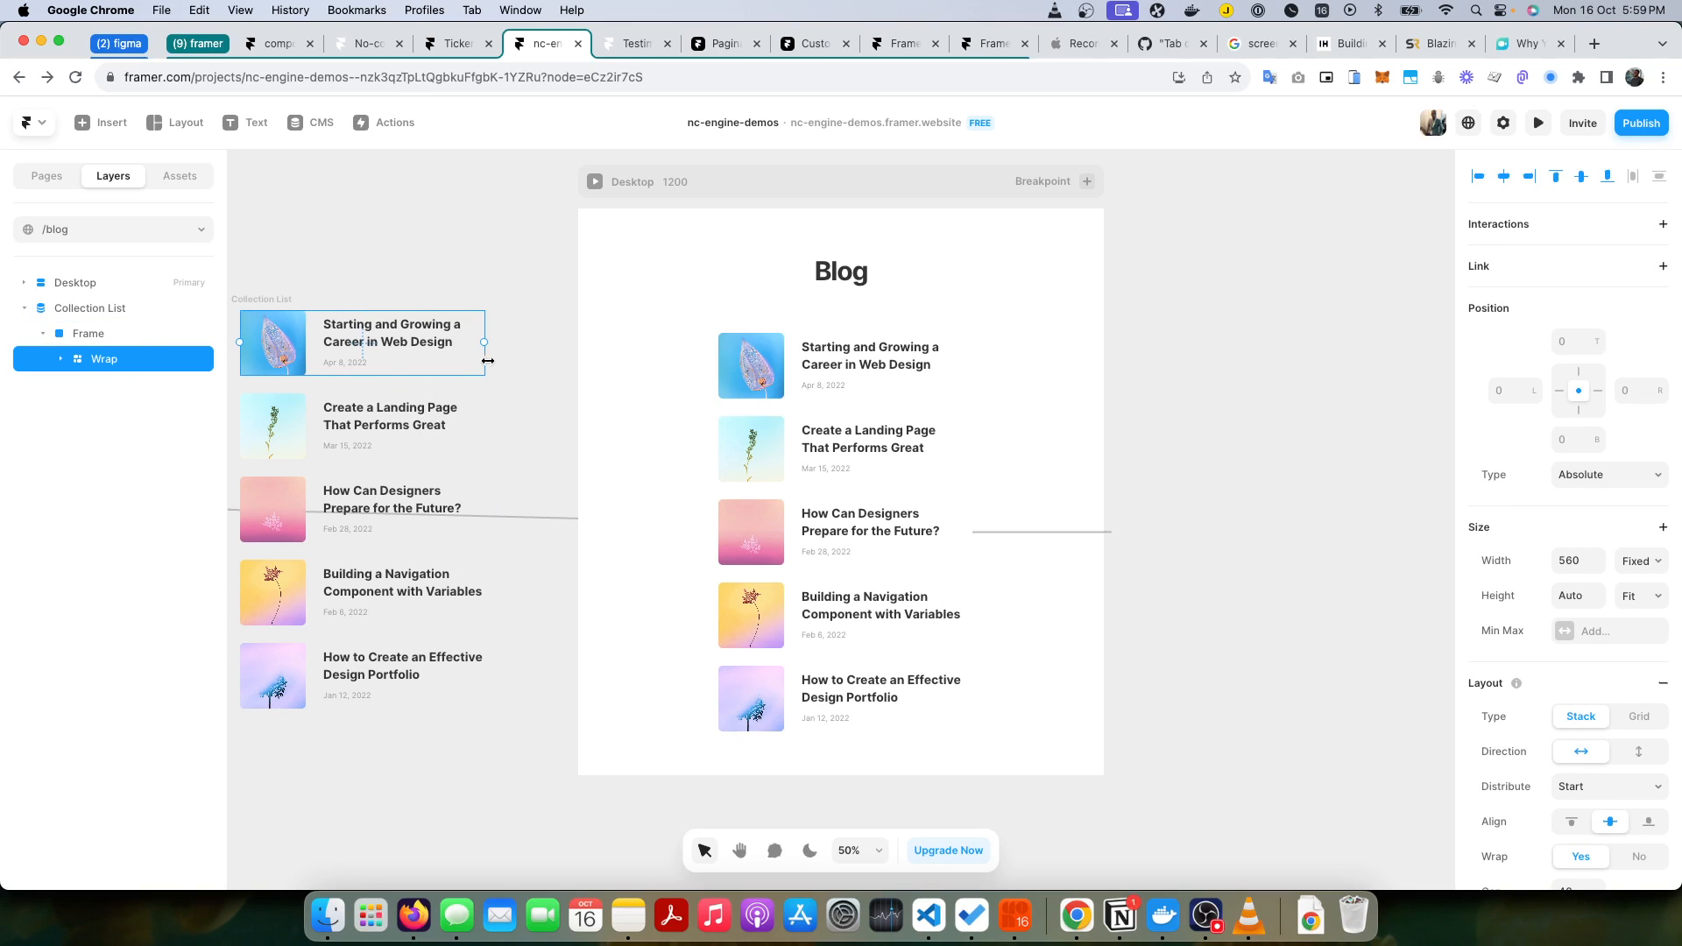
{"action": "scroll", "coordinate": [1622, 718], "scroll_direction": "down", "scroll_amount": 10}
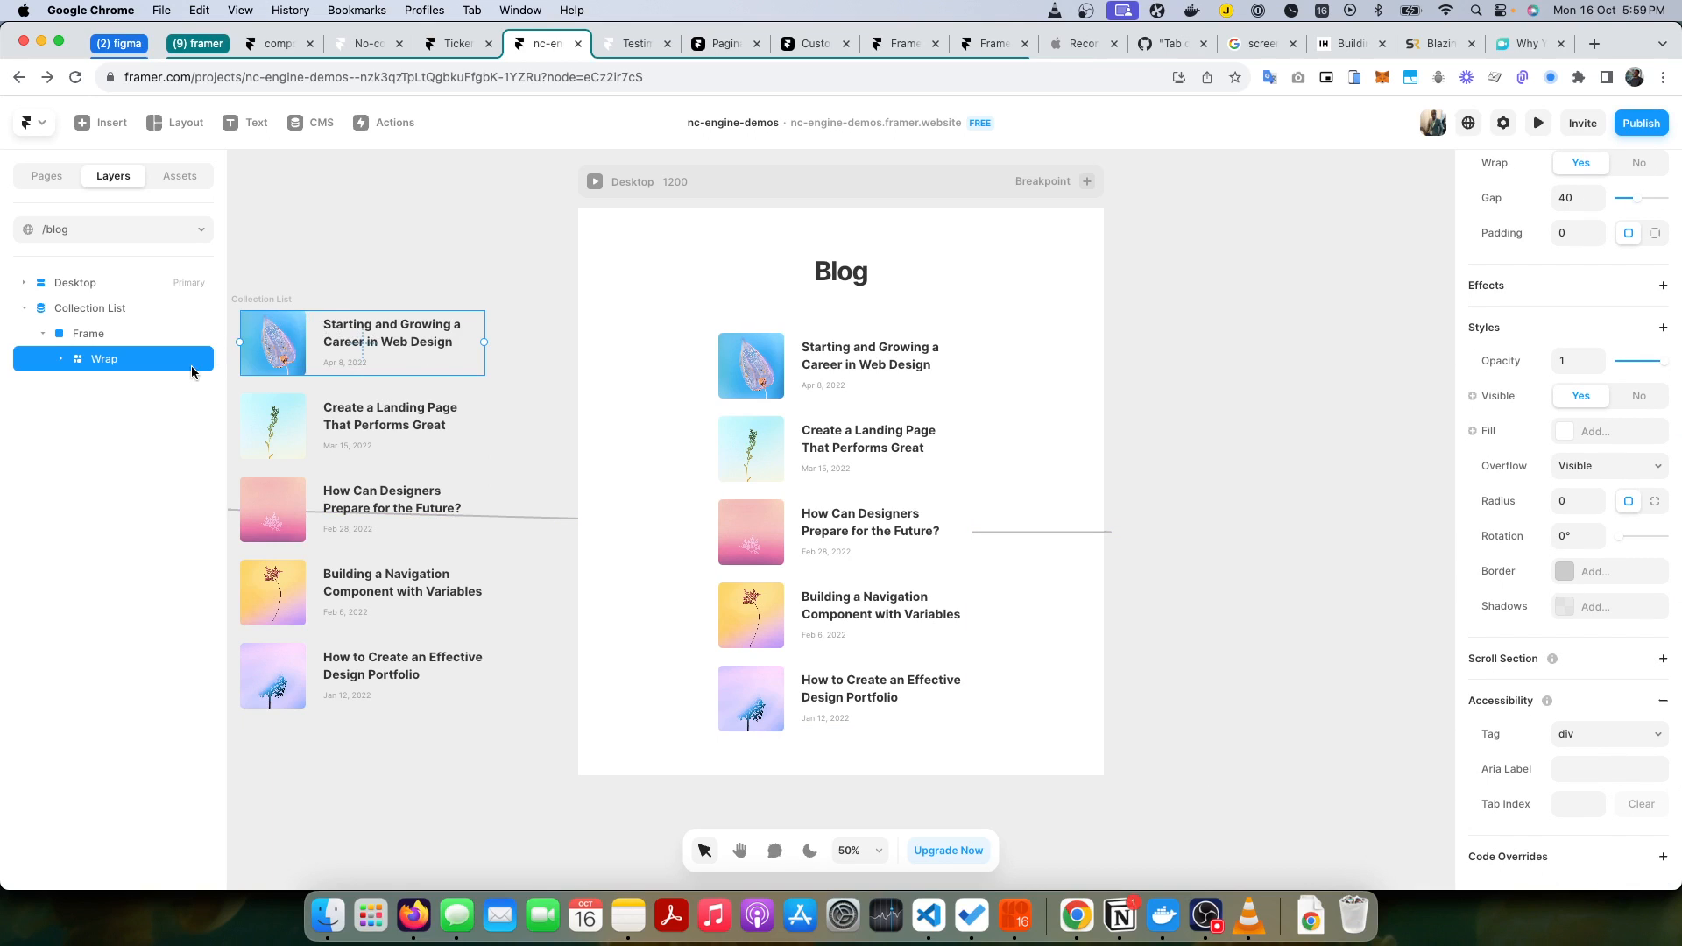
{"action": "left_click", "coordinate": [113, 337]}
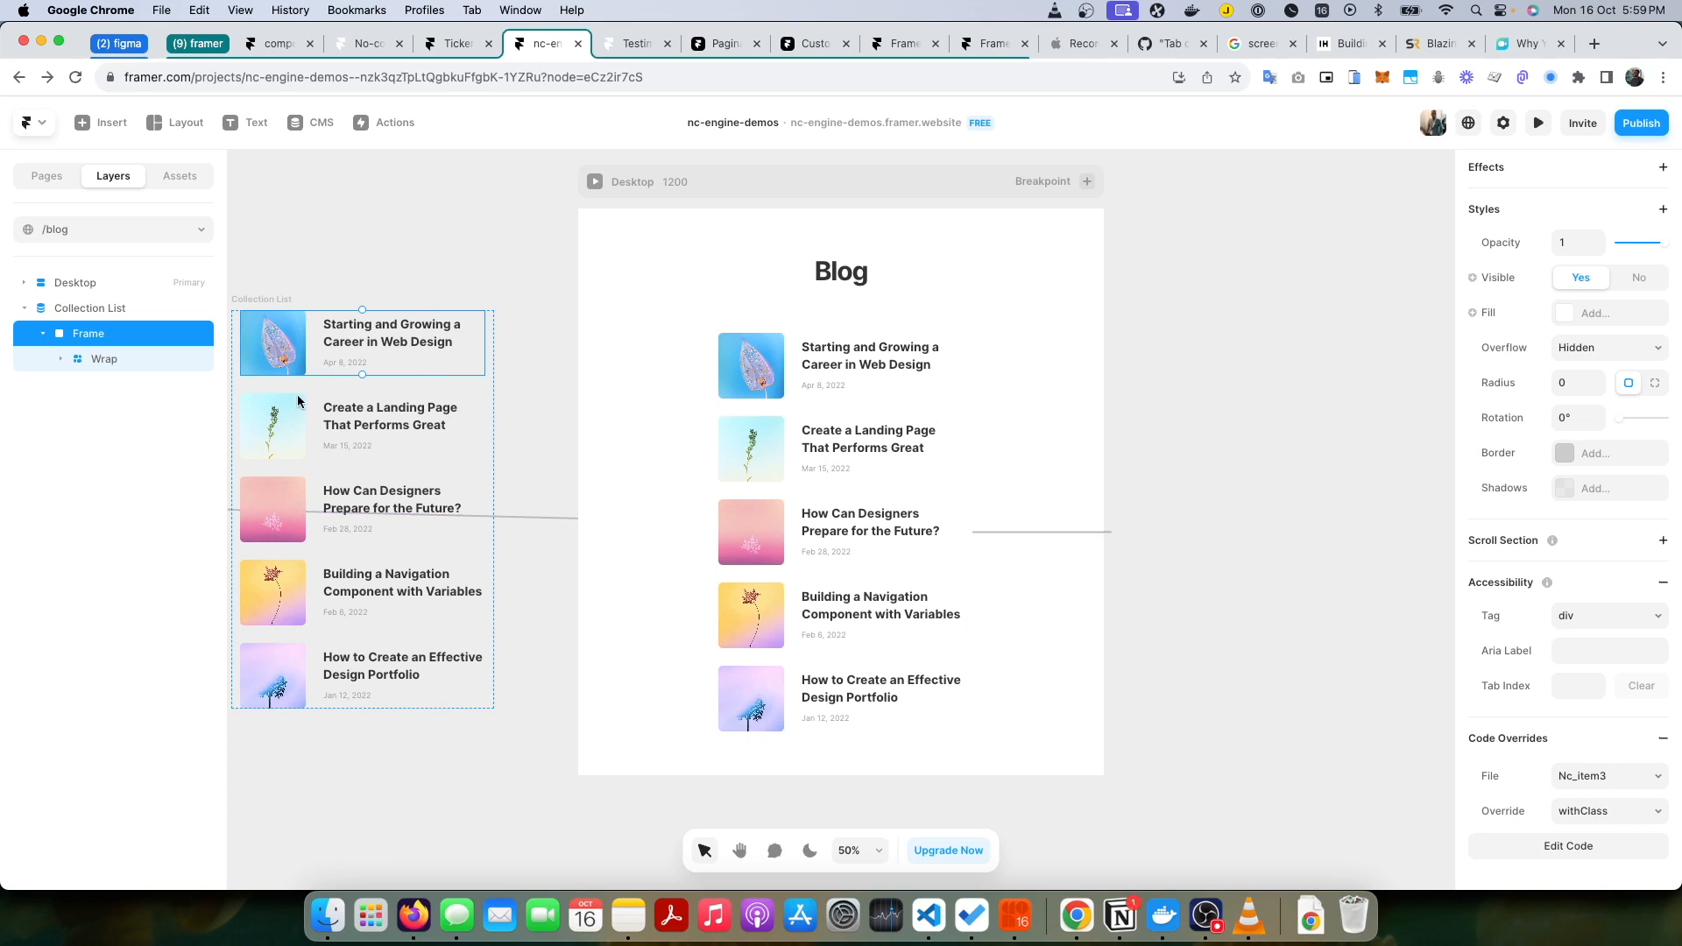
Step: Set the Paginator component's limit to 2 and its visibility to Visible
{"action": "left_click", "coordinate": [25, 283]}
{"action": "left_click", "coordinate": [104, 334]}
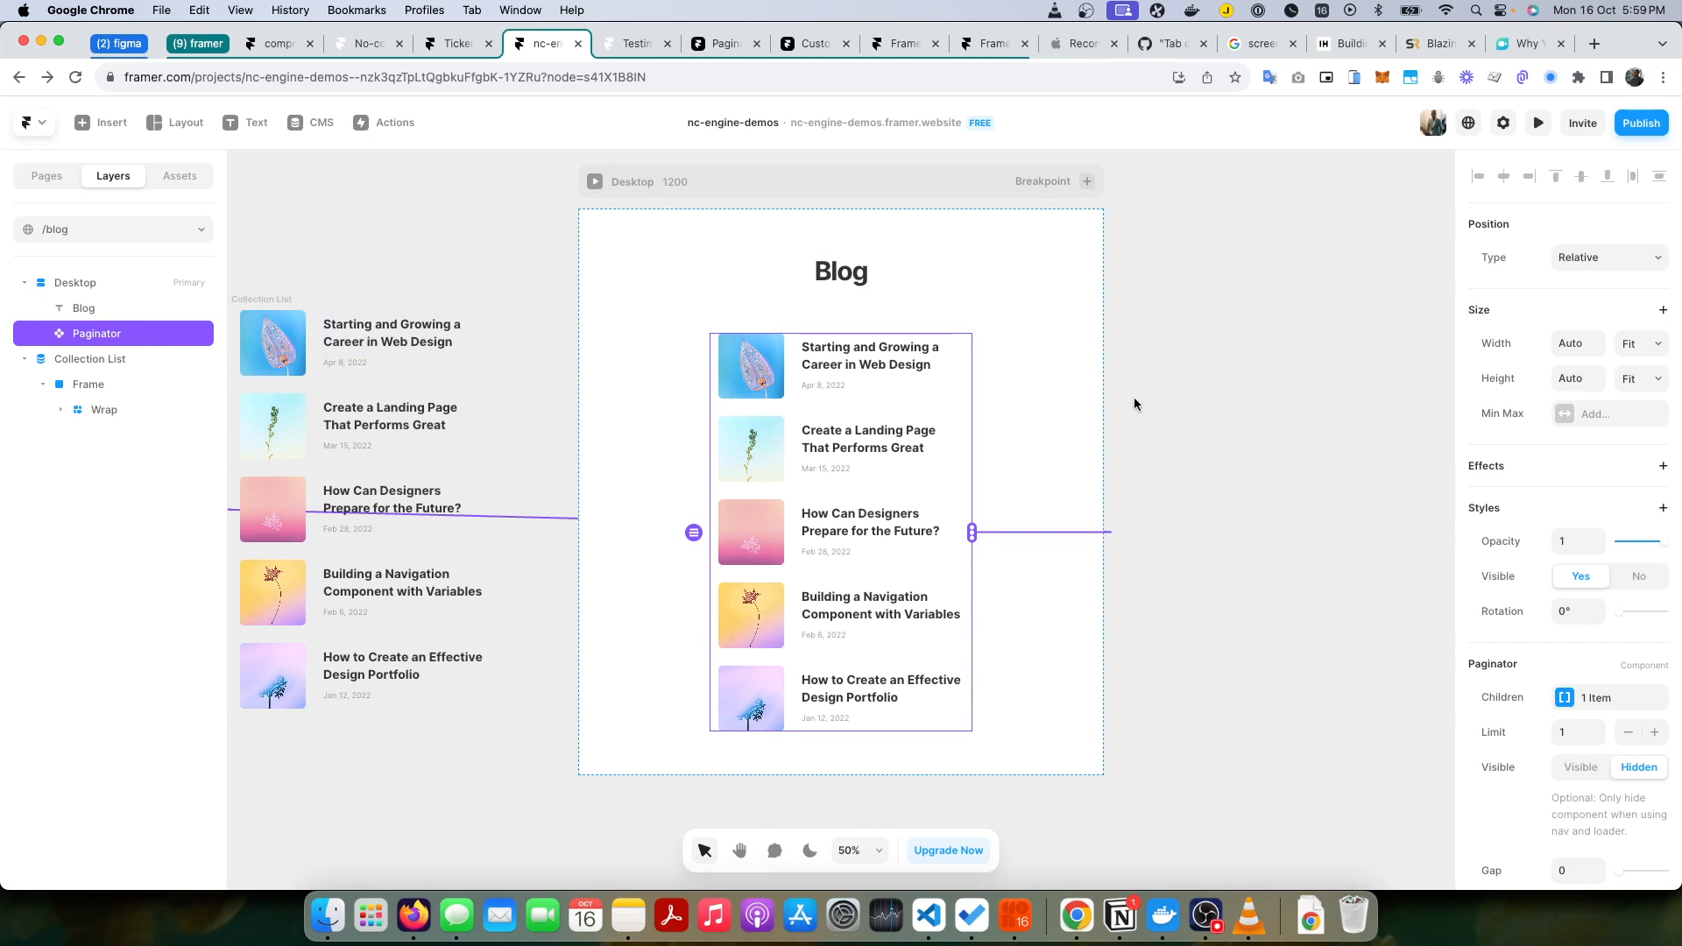
{"action": "scroll", "coordinate": [1643, 606], "scroll_direction": "down", "scroll_amount": 3}
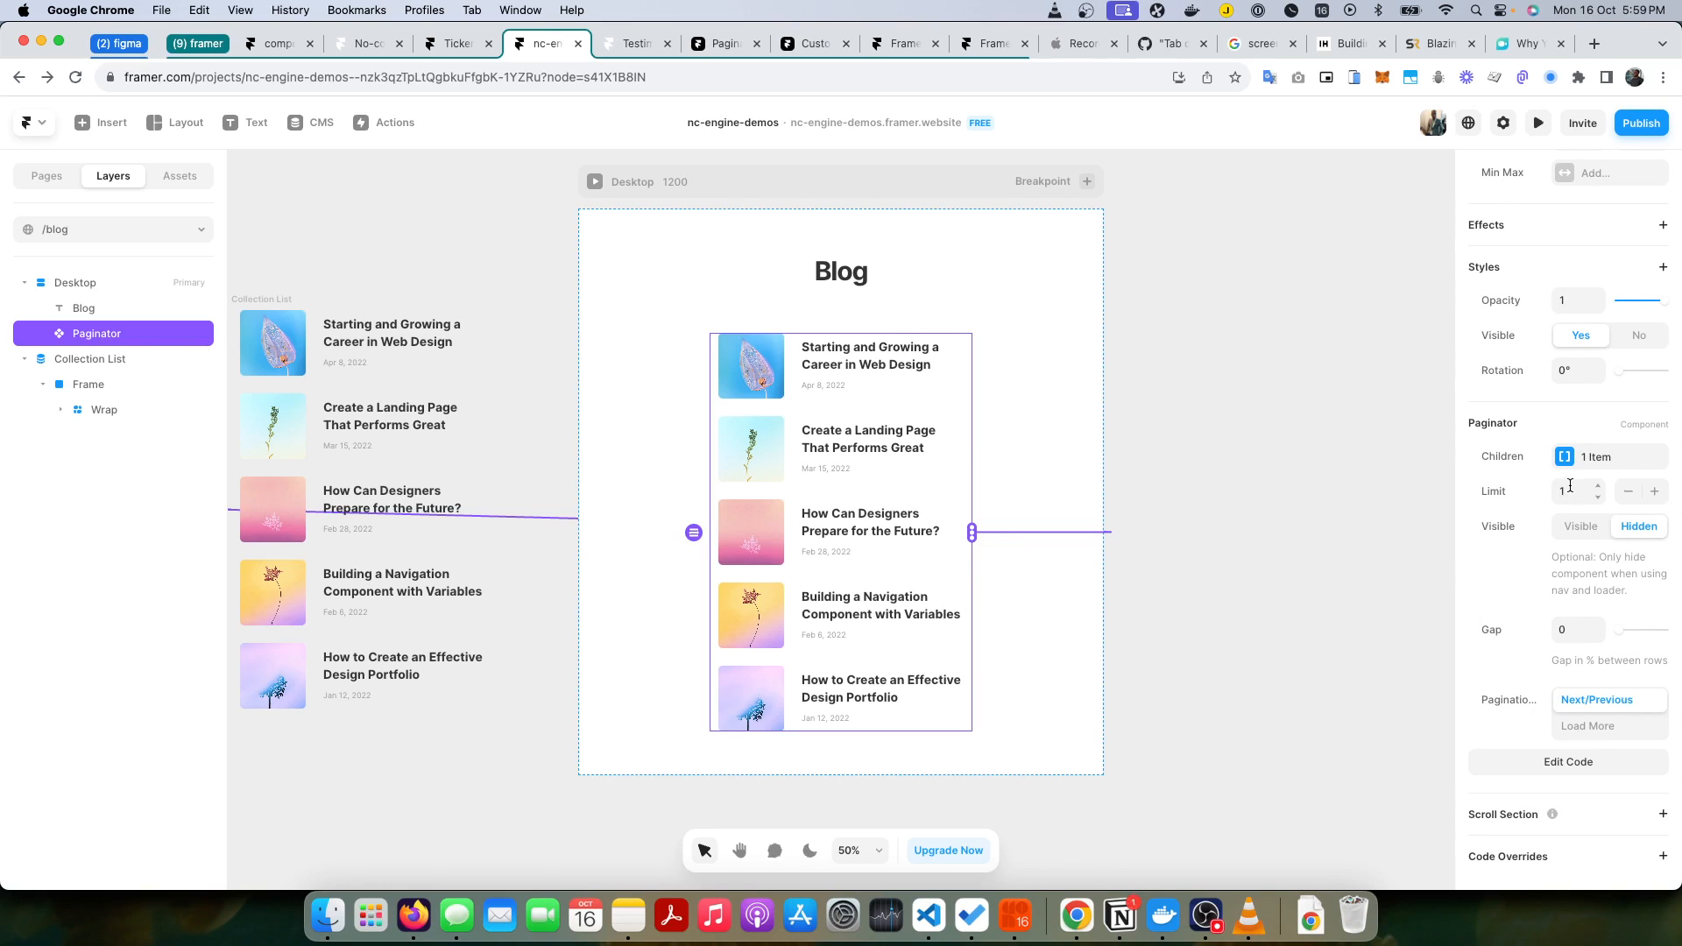
{"action": "left_click", "coordinate": [1598, 486]}
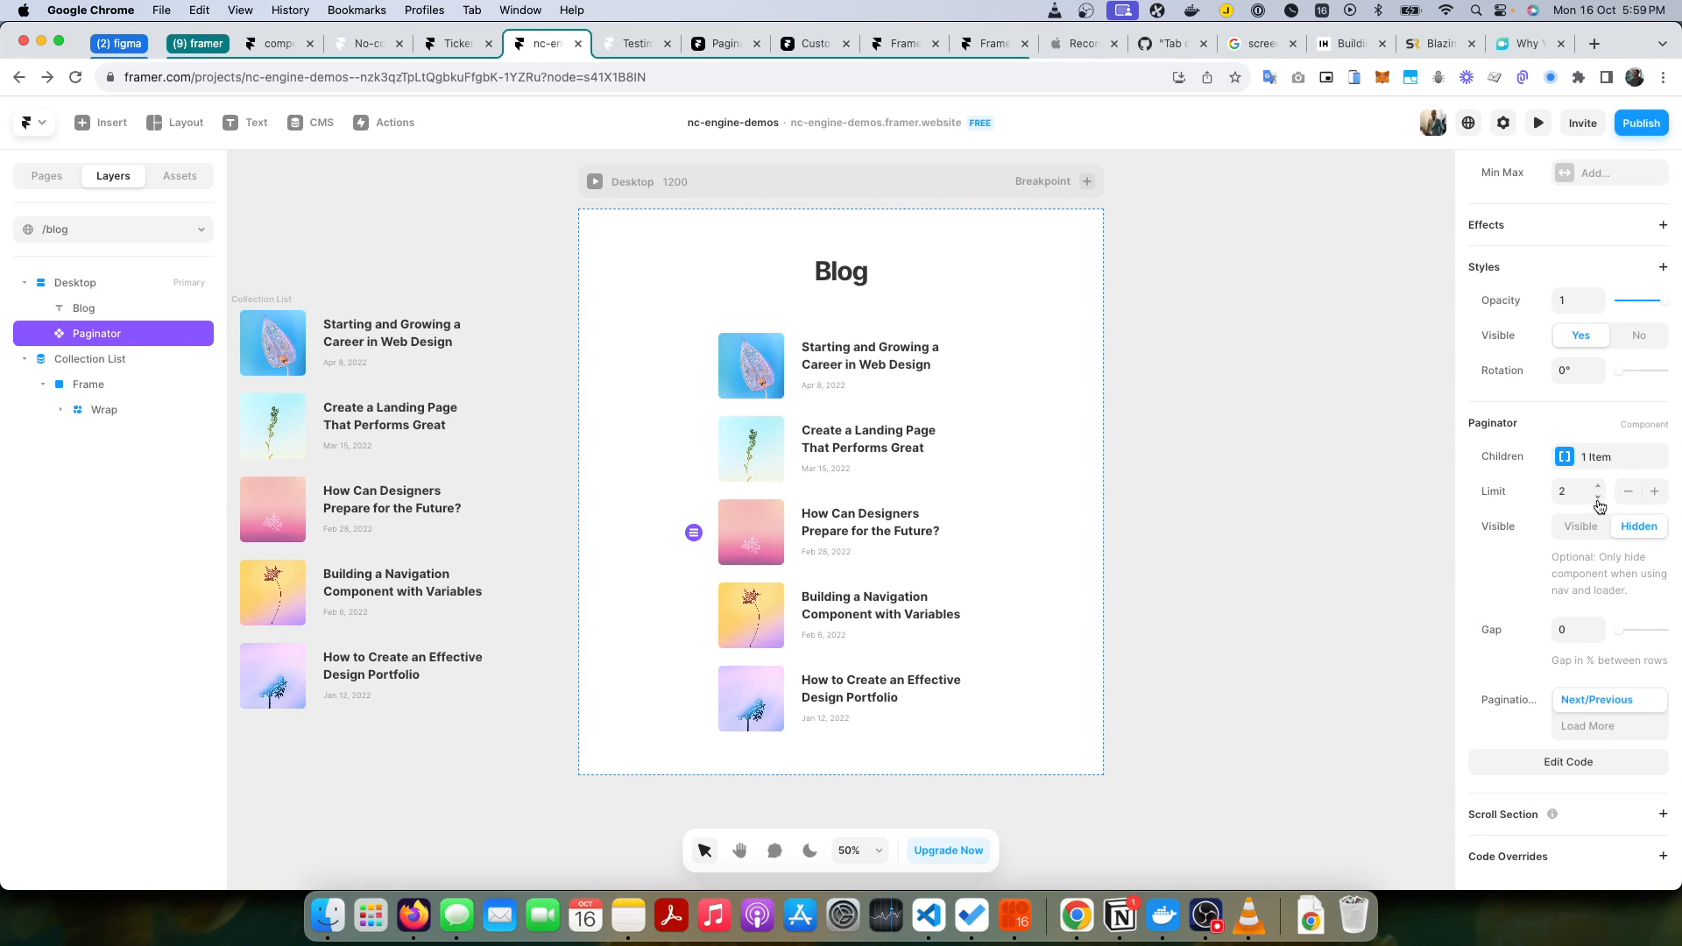
{"action": "left_click", "coordinate": [1595, 529]}
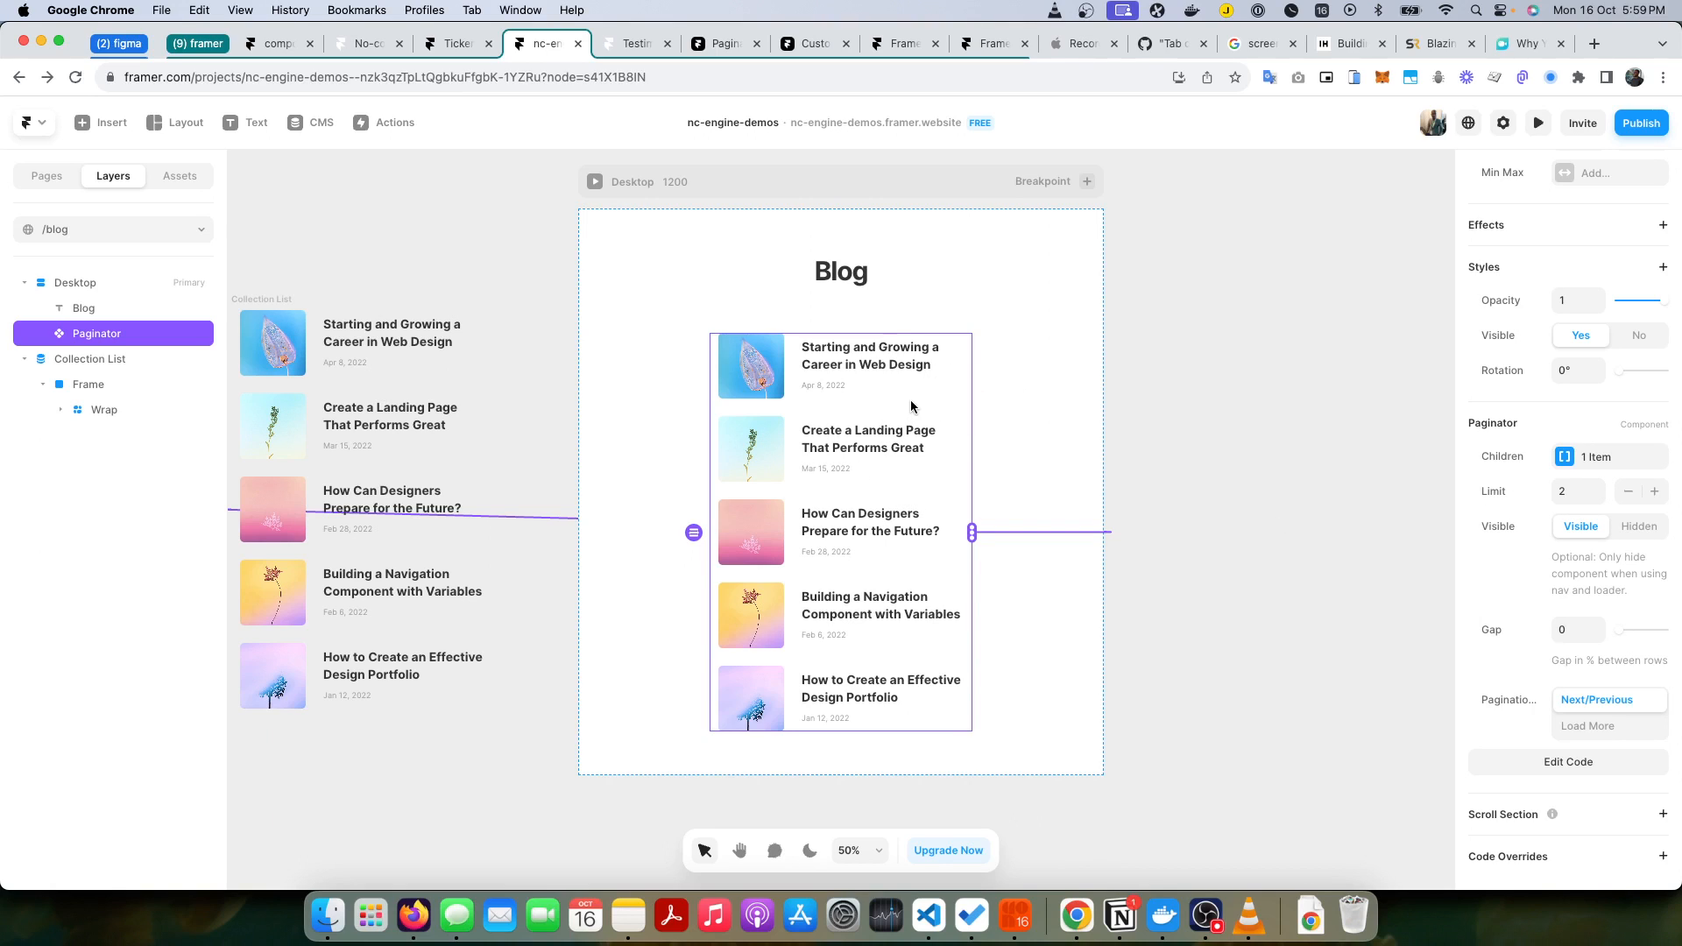
Step: Preview the blog page to check the limited list, and return to the canvas
{"action": "left_click", "coordinate": [1367, 403]}
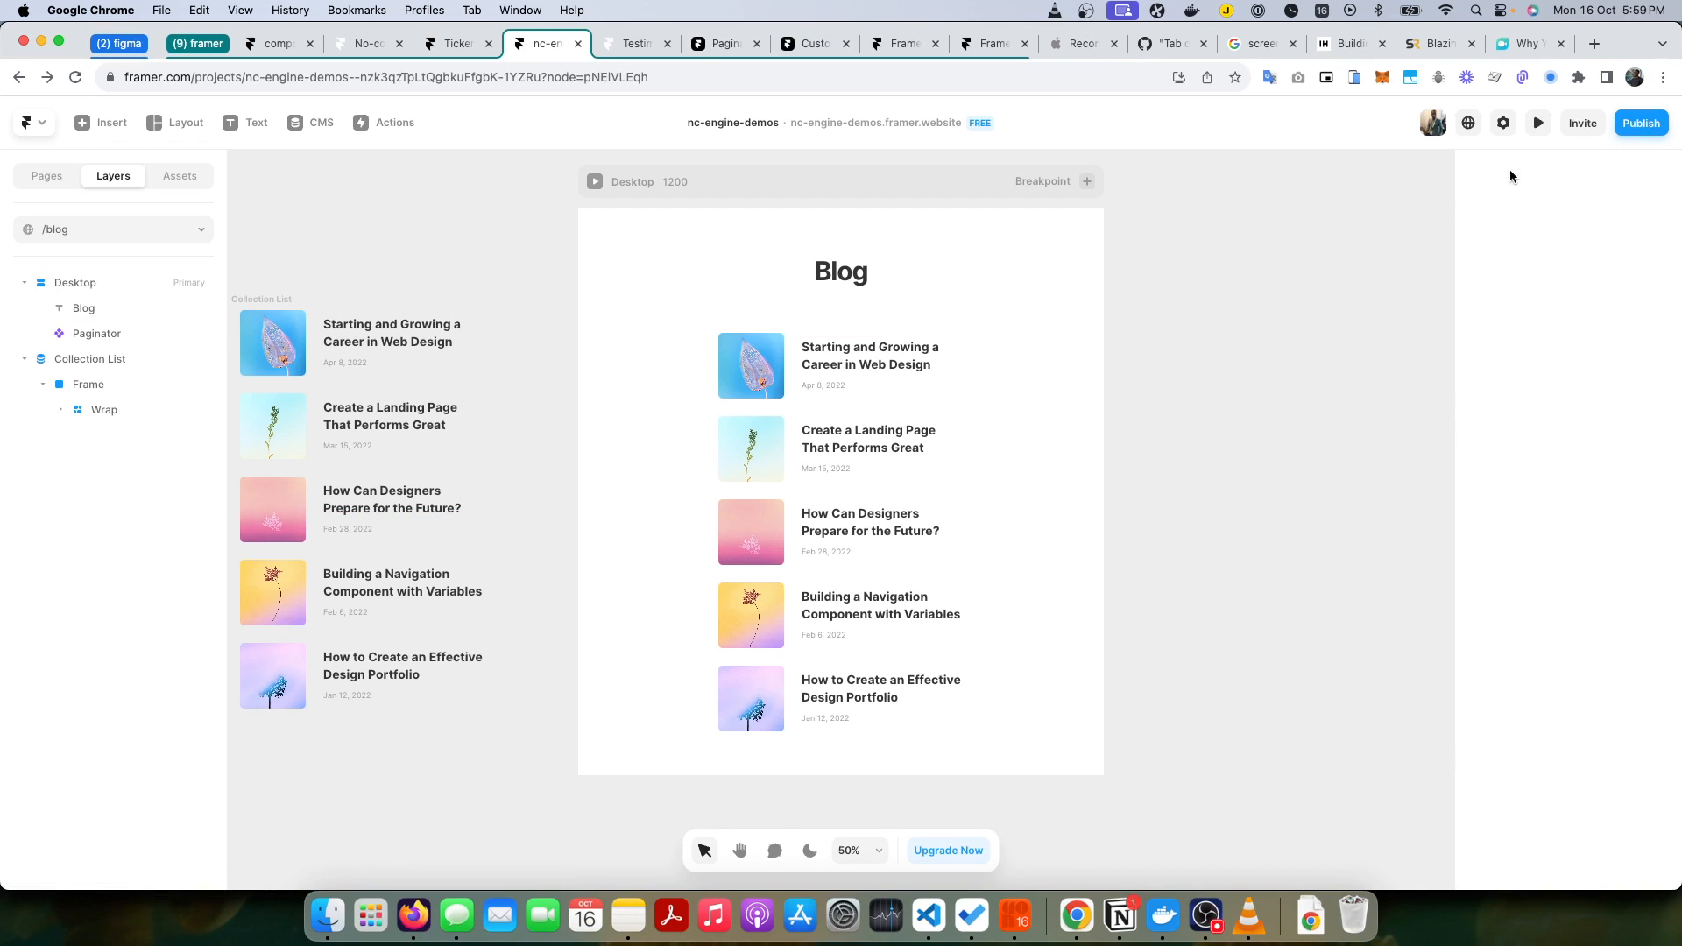
{"action": "left_click", "coordinate": [1539, 125]}
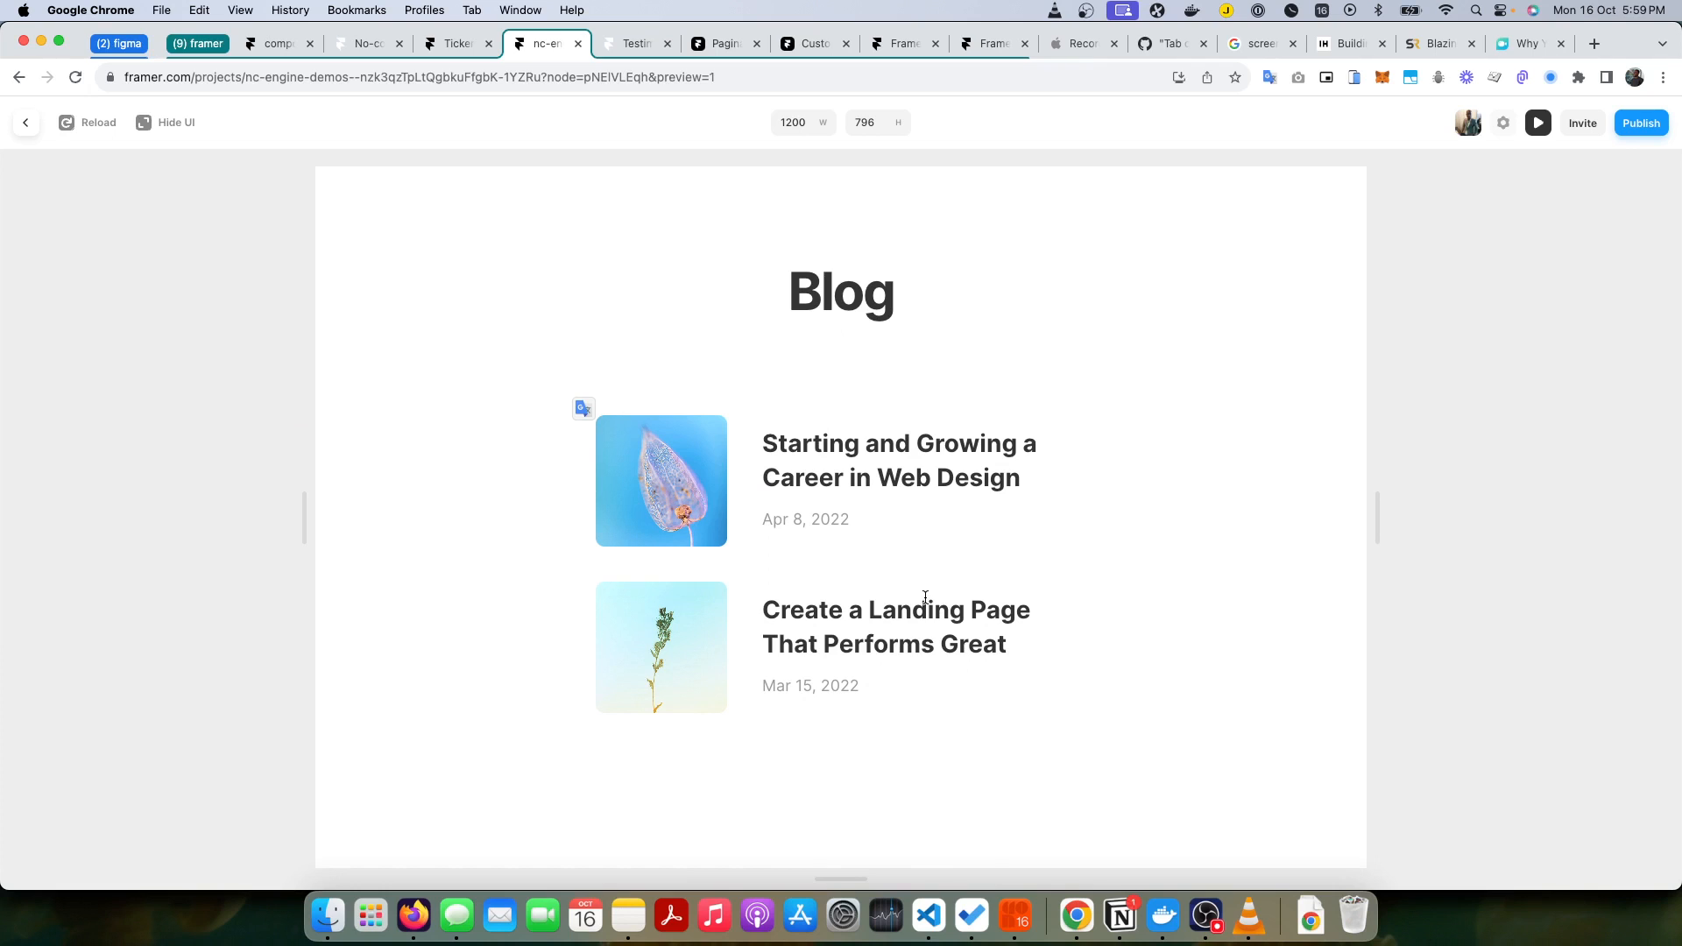
{"action": "left_click", "coordinate": [26, 128]}
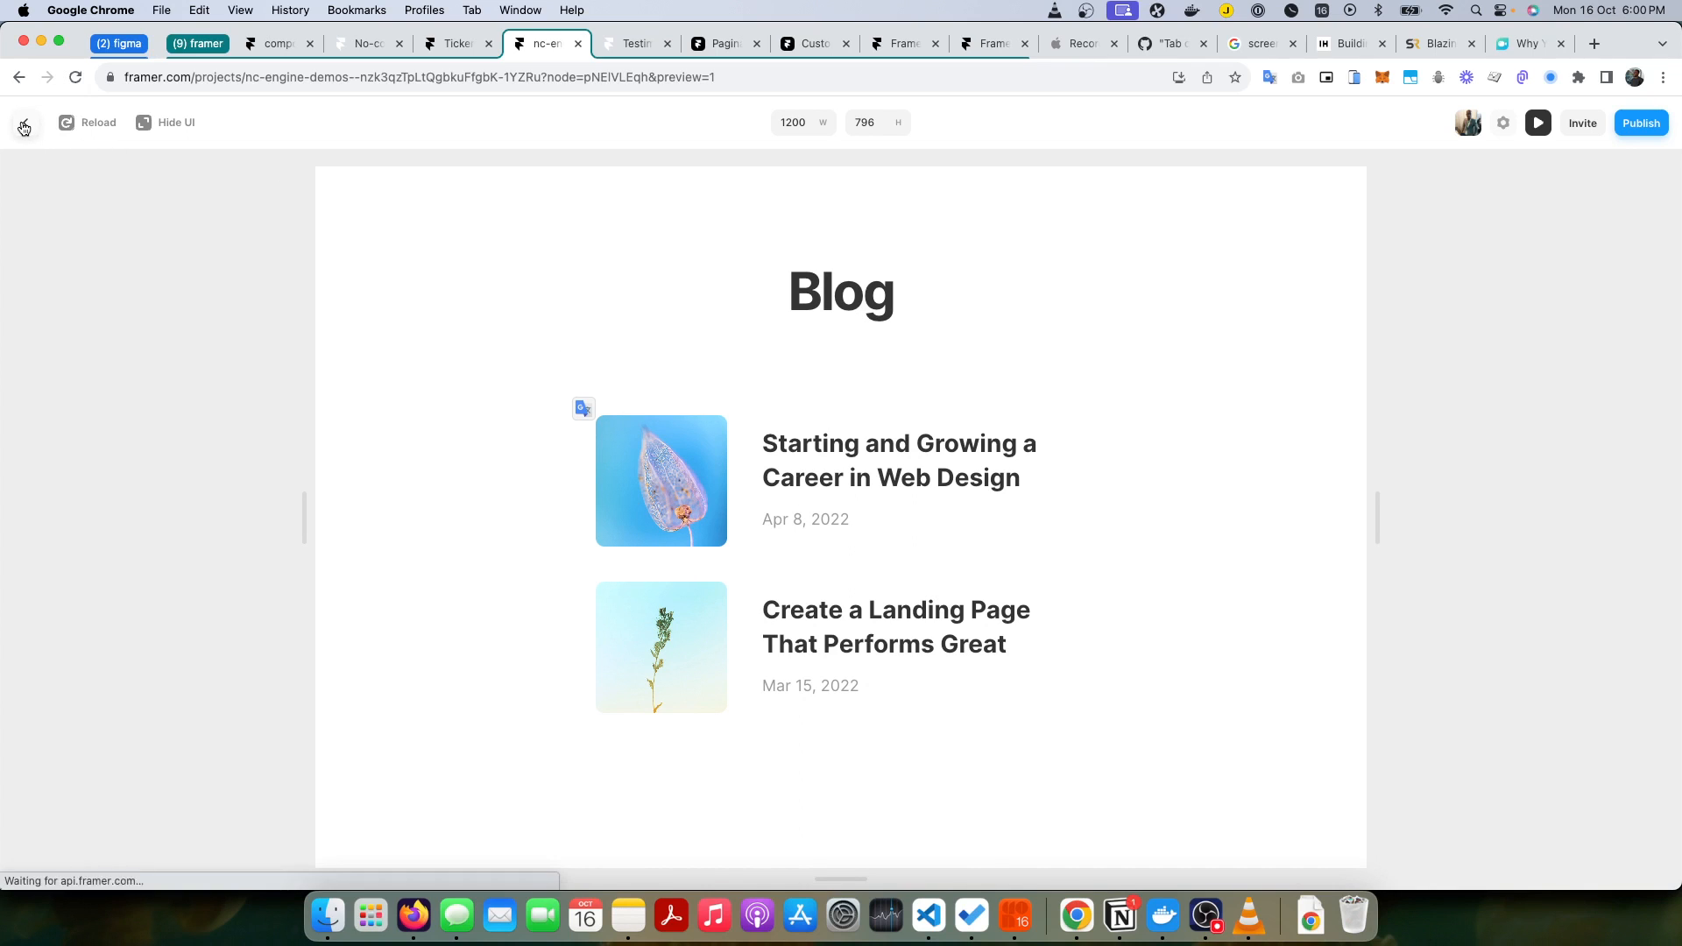
Step: Switch to Notion to look up the nc-next-page class in the Framer Pagination Extension documentation, and return to Framer
{"action": "left_click", "coordinate": [198, 329]}
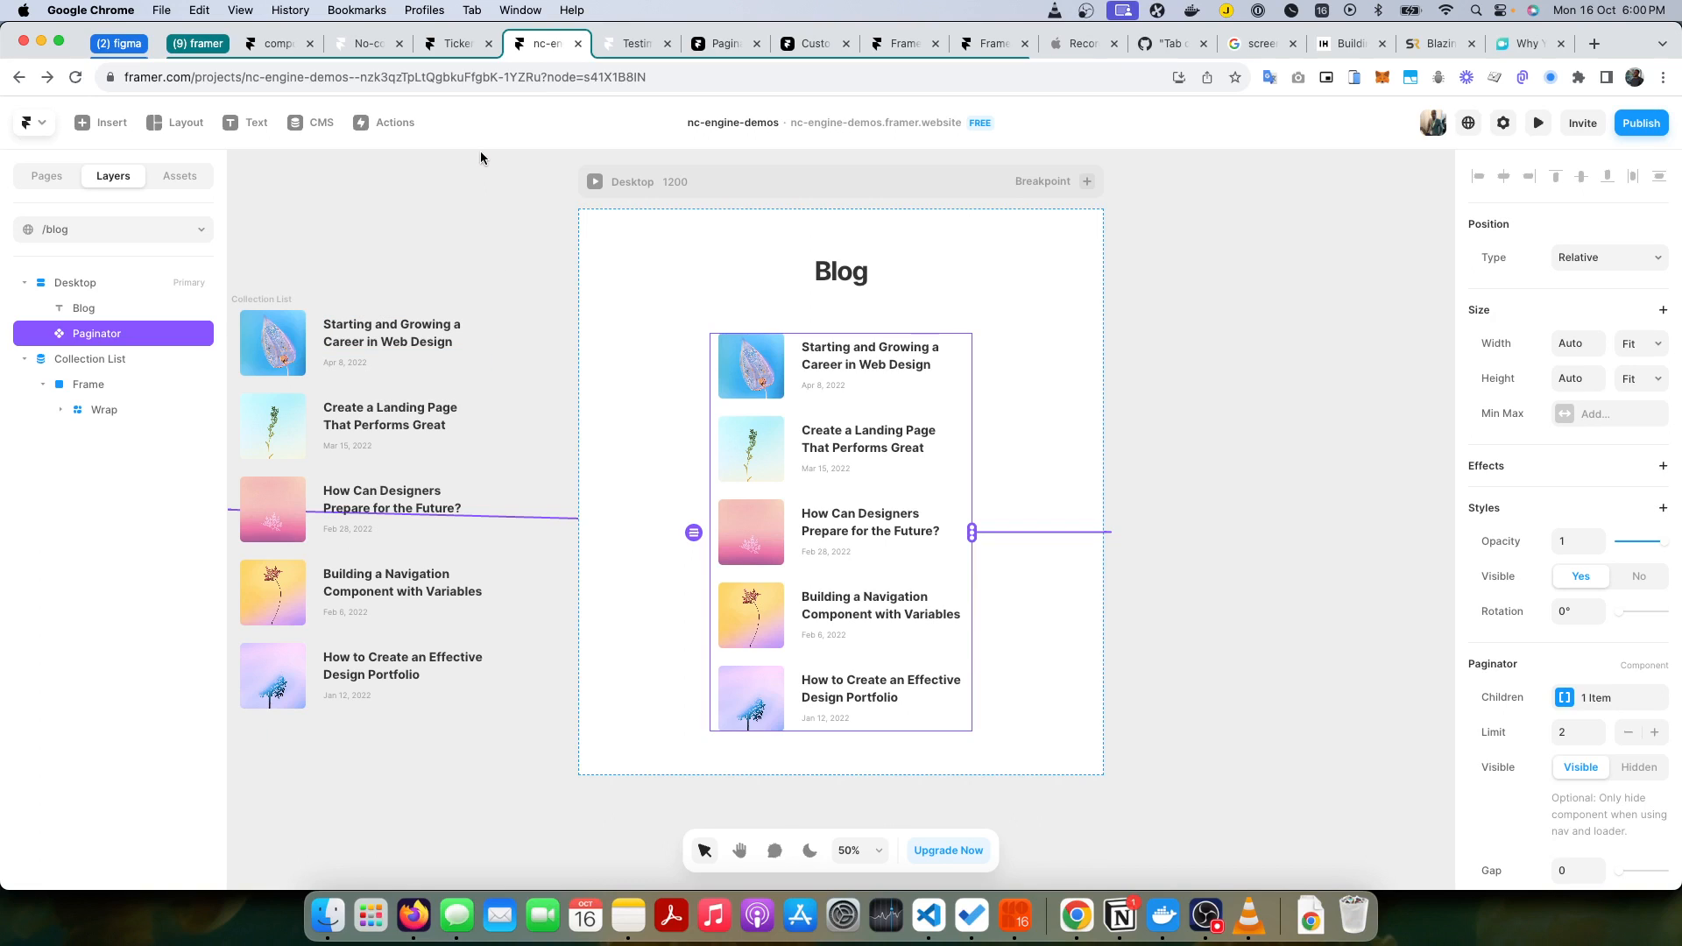
{"action": "left_click", "coordinate": [61, 179]}
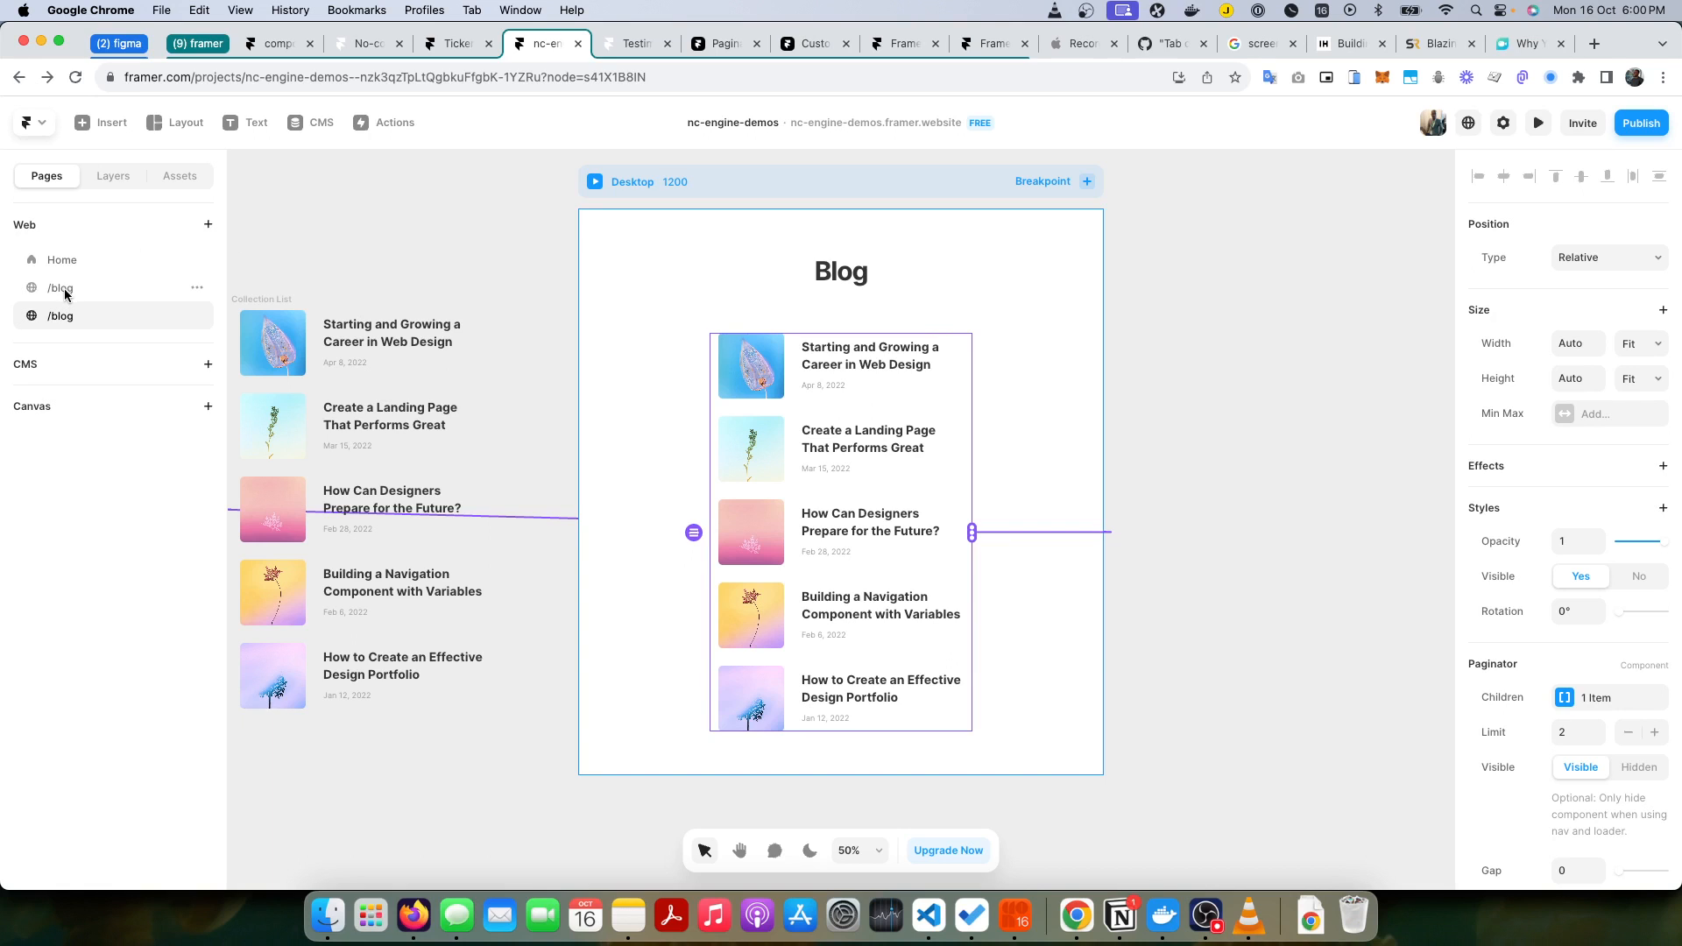
{"action": "key", "text": "super+Tab"}
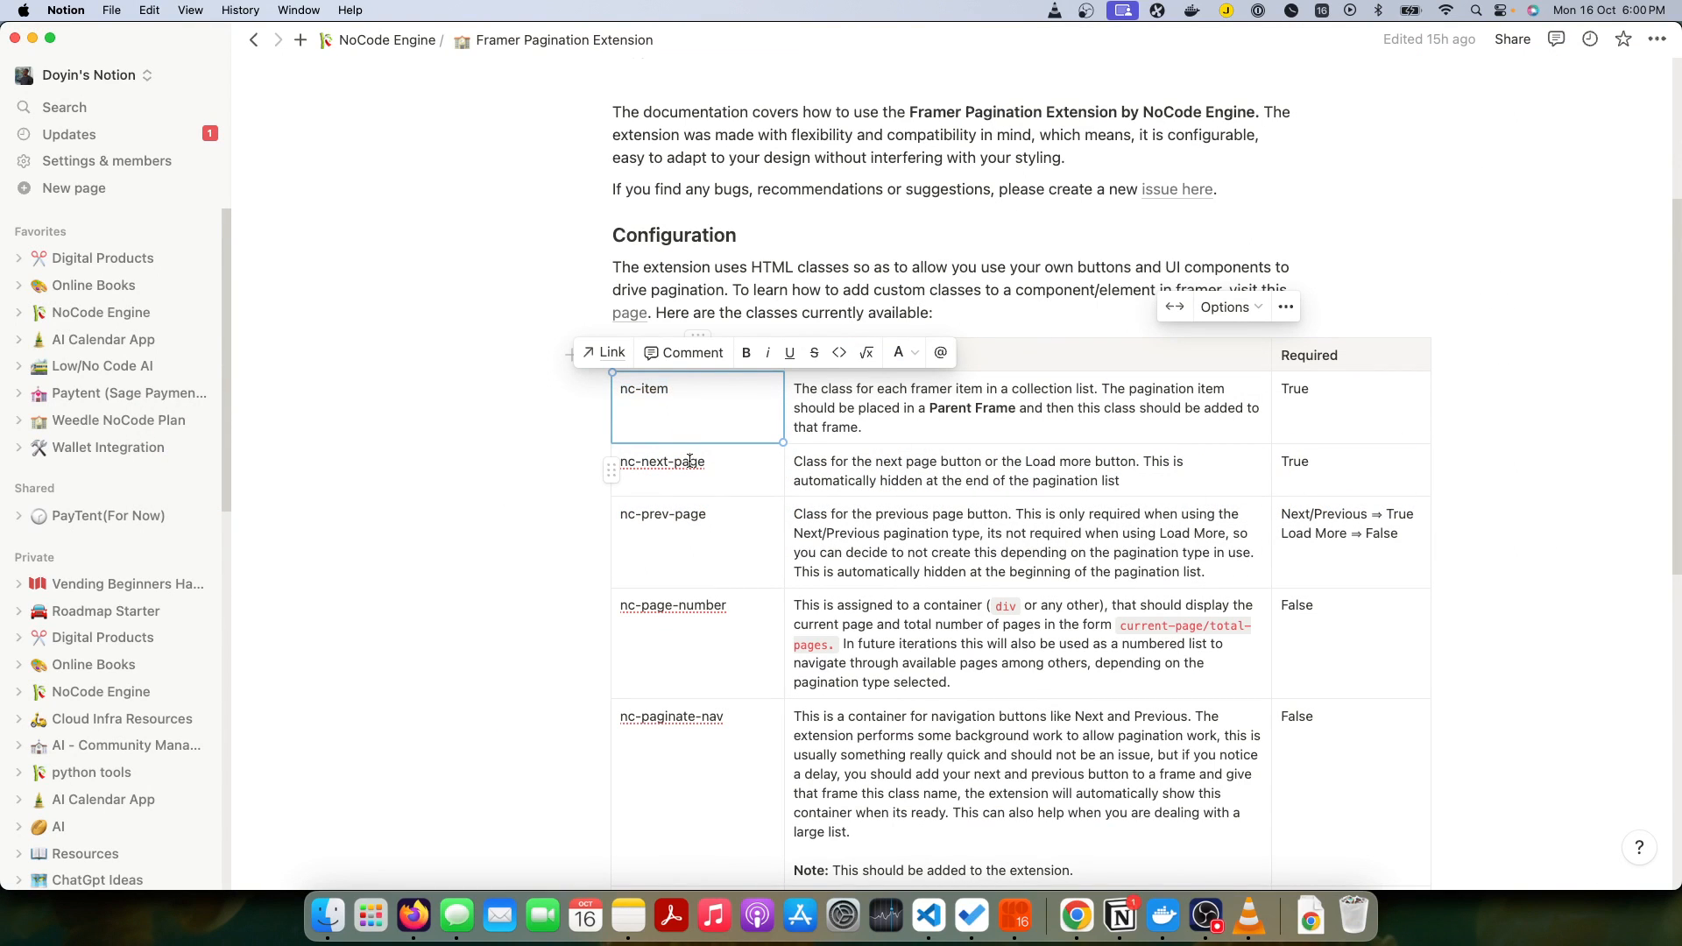
{"action": "triple_click", "coordinate": [691, 462]}
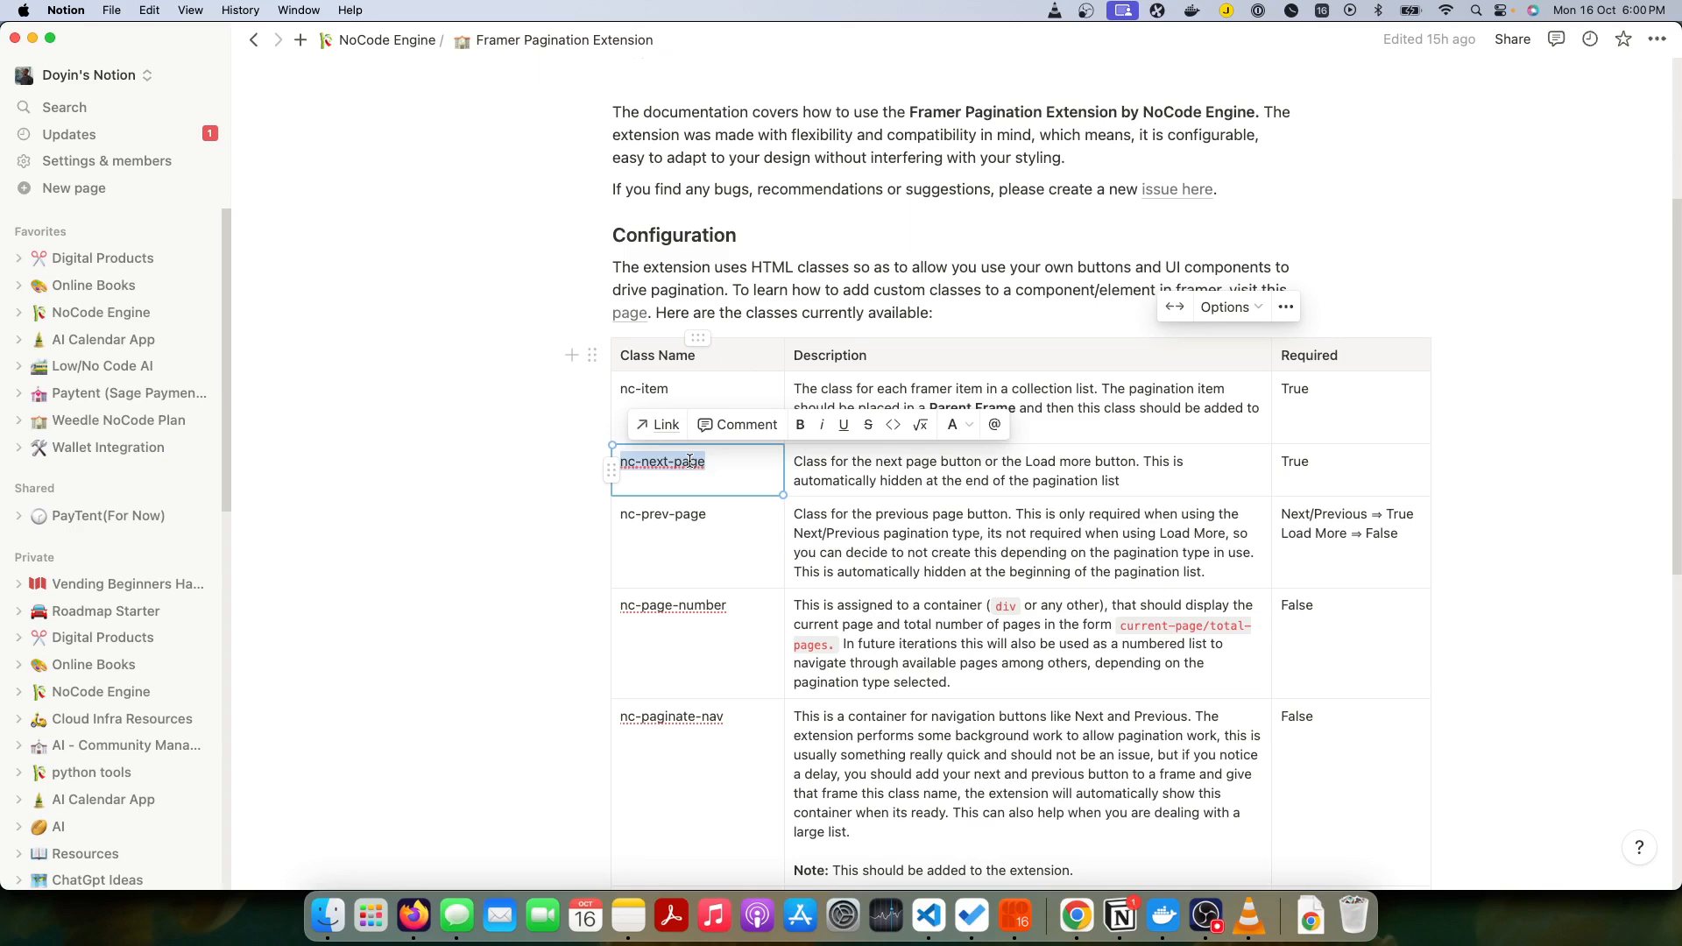
{"action": "left_click", "coordinate": [735, 468]}
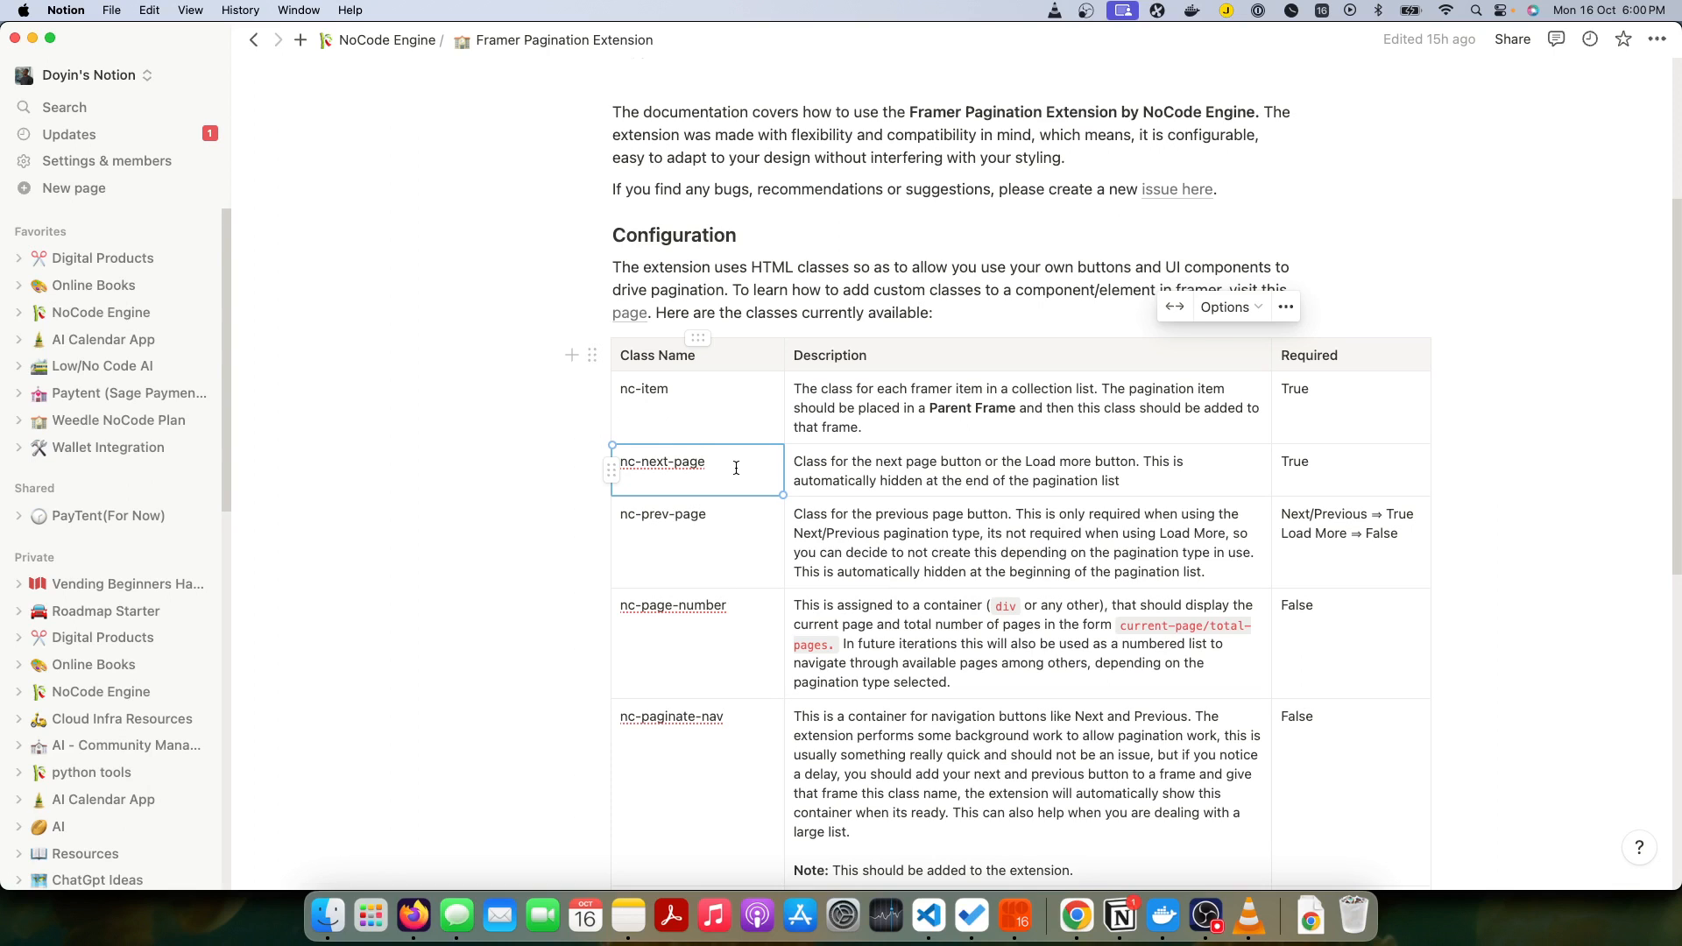
{"action": "key", "text": "super+Tab"}
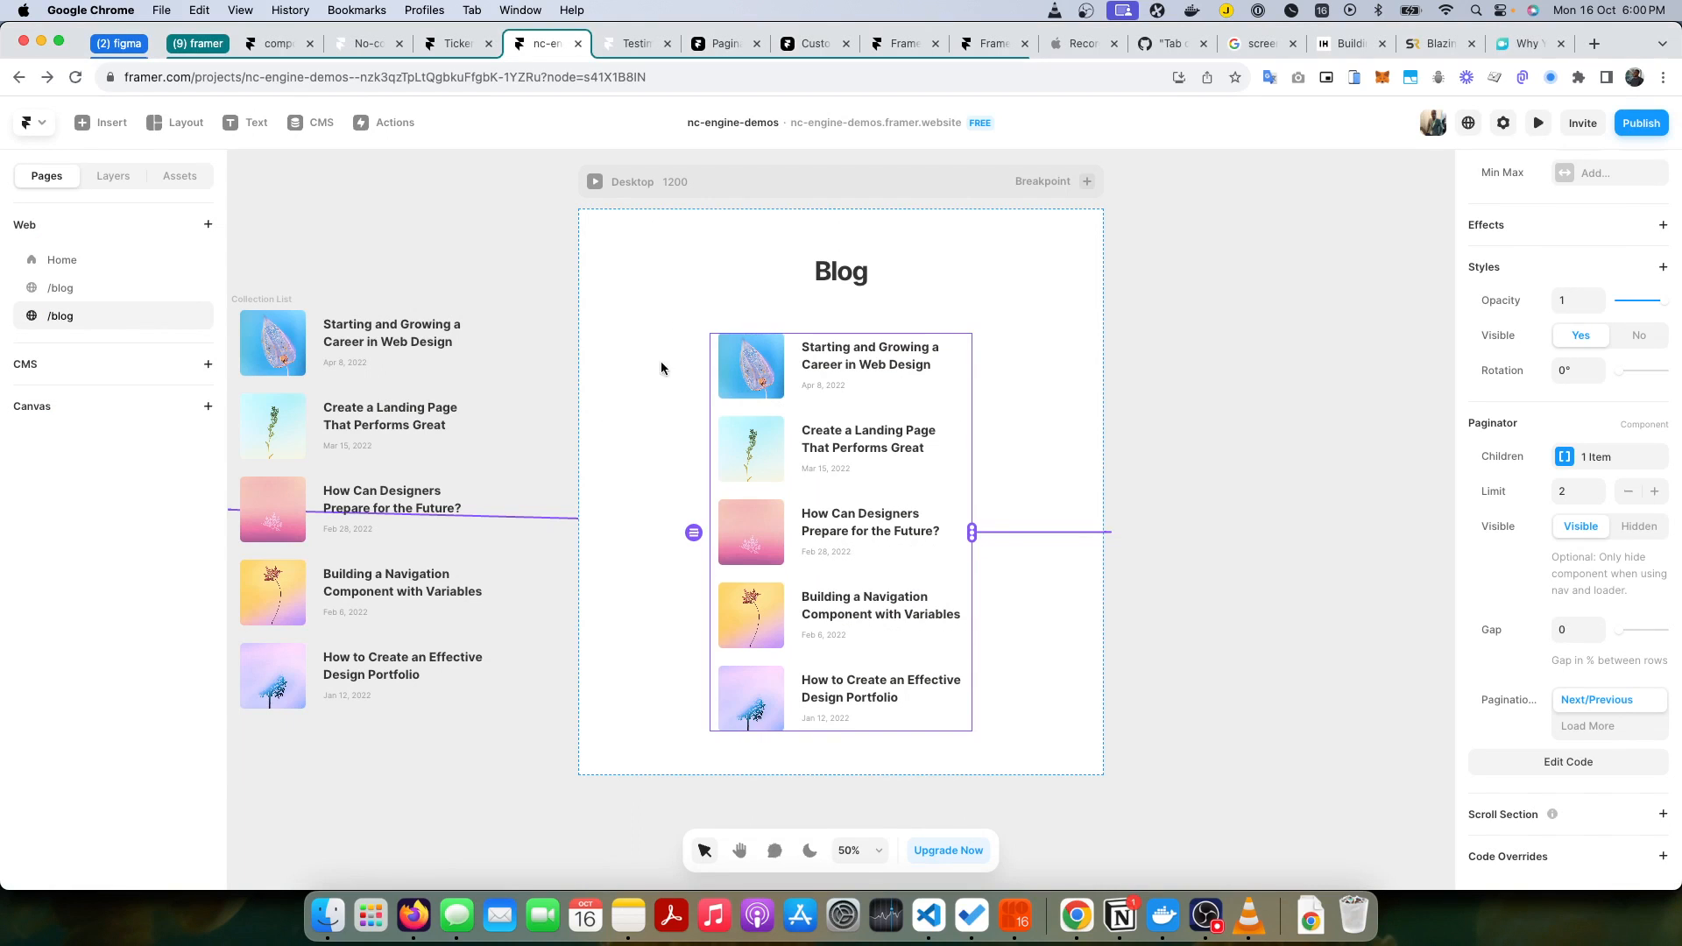
Step: Open the other /blog page and copy its pagination-numbers frame with the Previous, page number and Next controls
{"action": "left_click", "coordinate": [56, 289]}
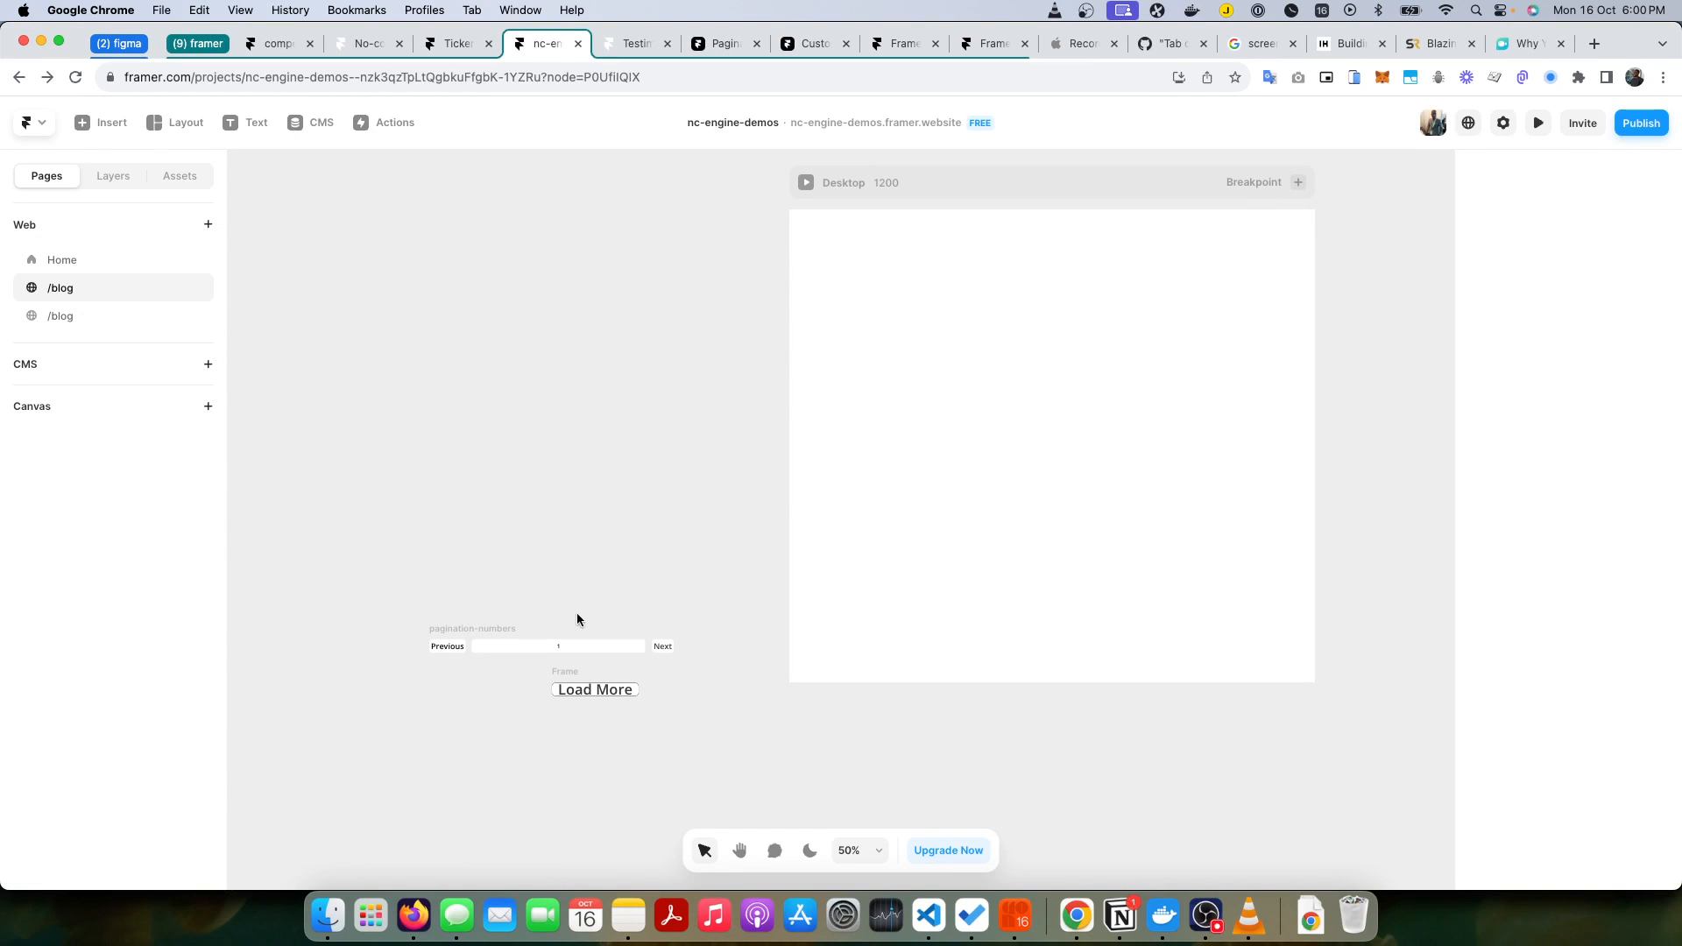
{"action": "left_click_drag", "start_coordinate": [696, 650], "coordinate": [412, 619]}
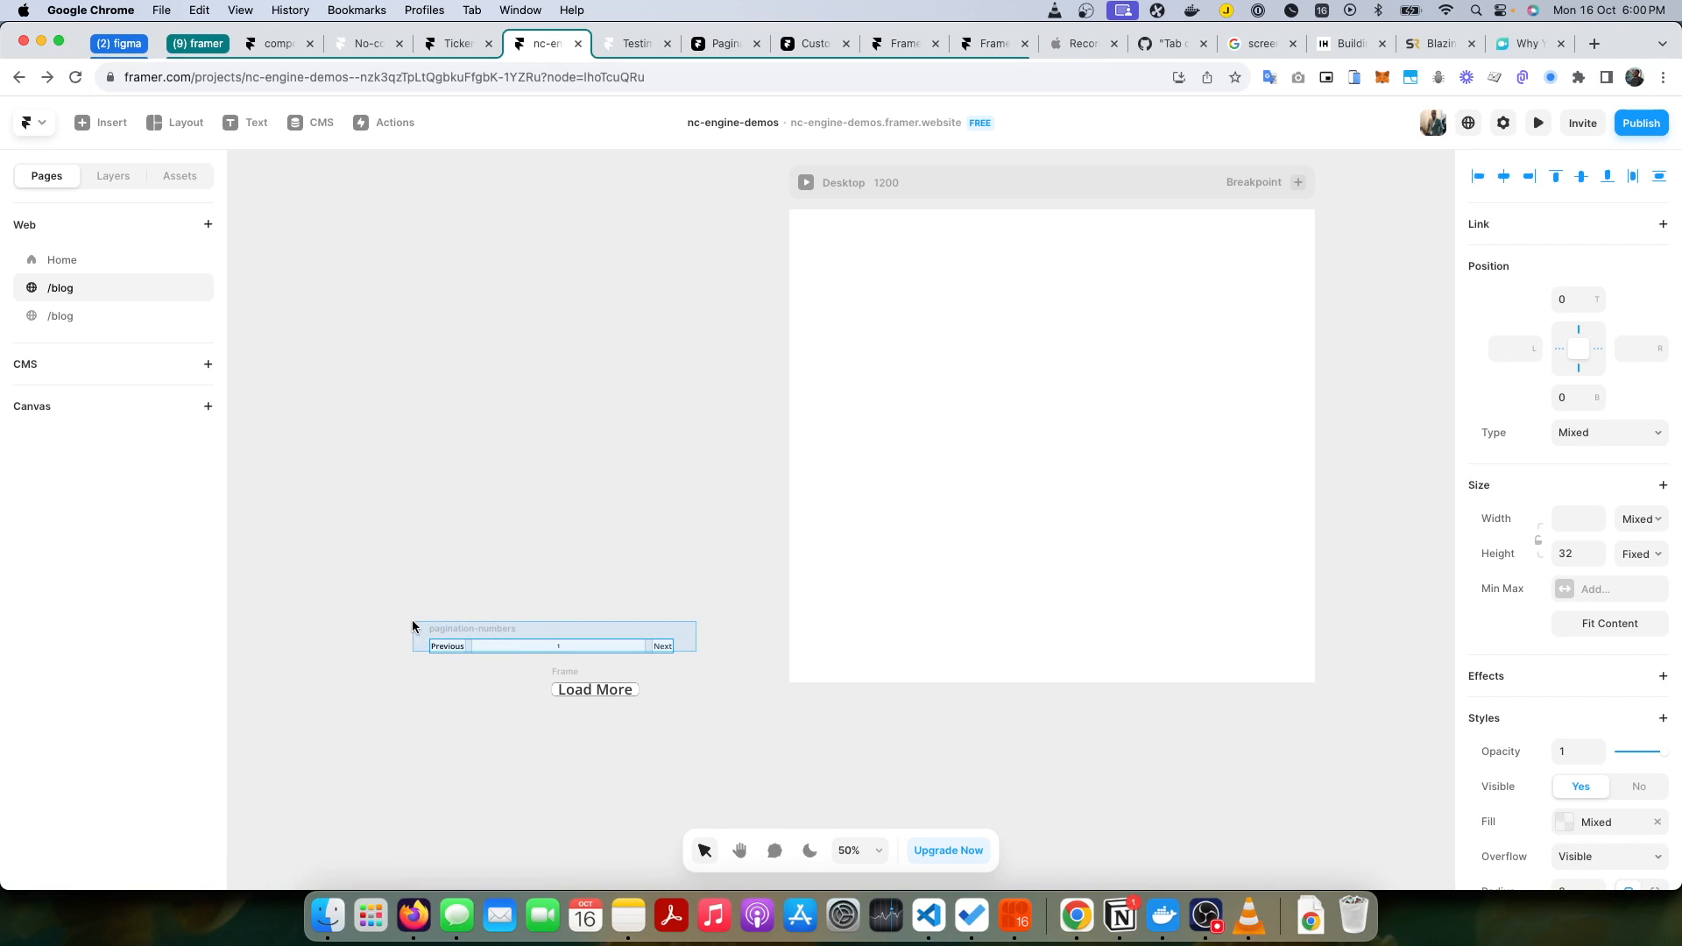
{"action": "right_click", "coordinate": [505, 649]}
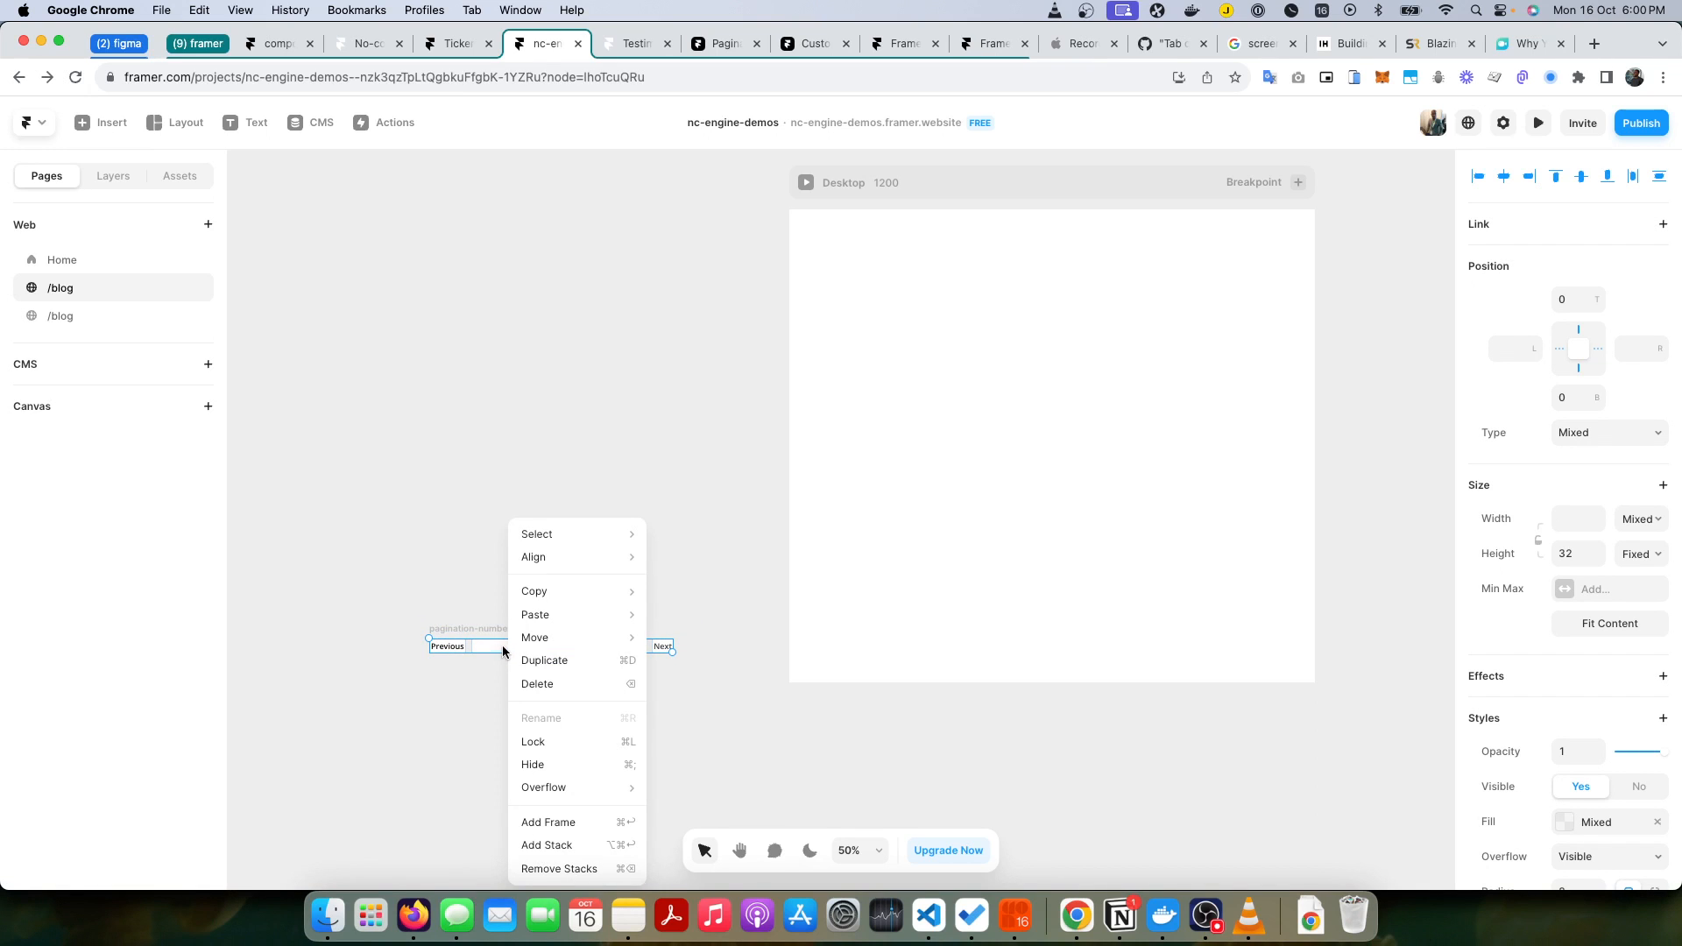
{"action": "left_click", "coordinate": [410, 639]}
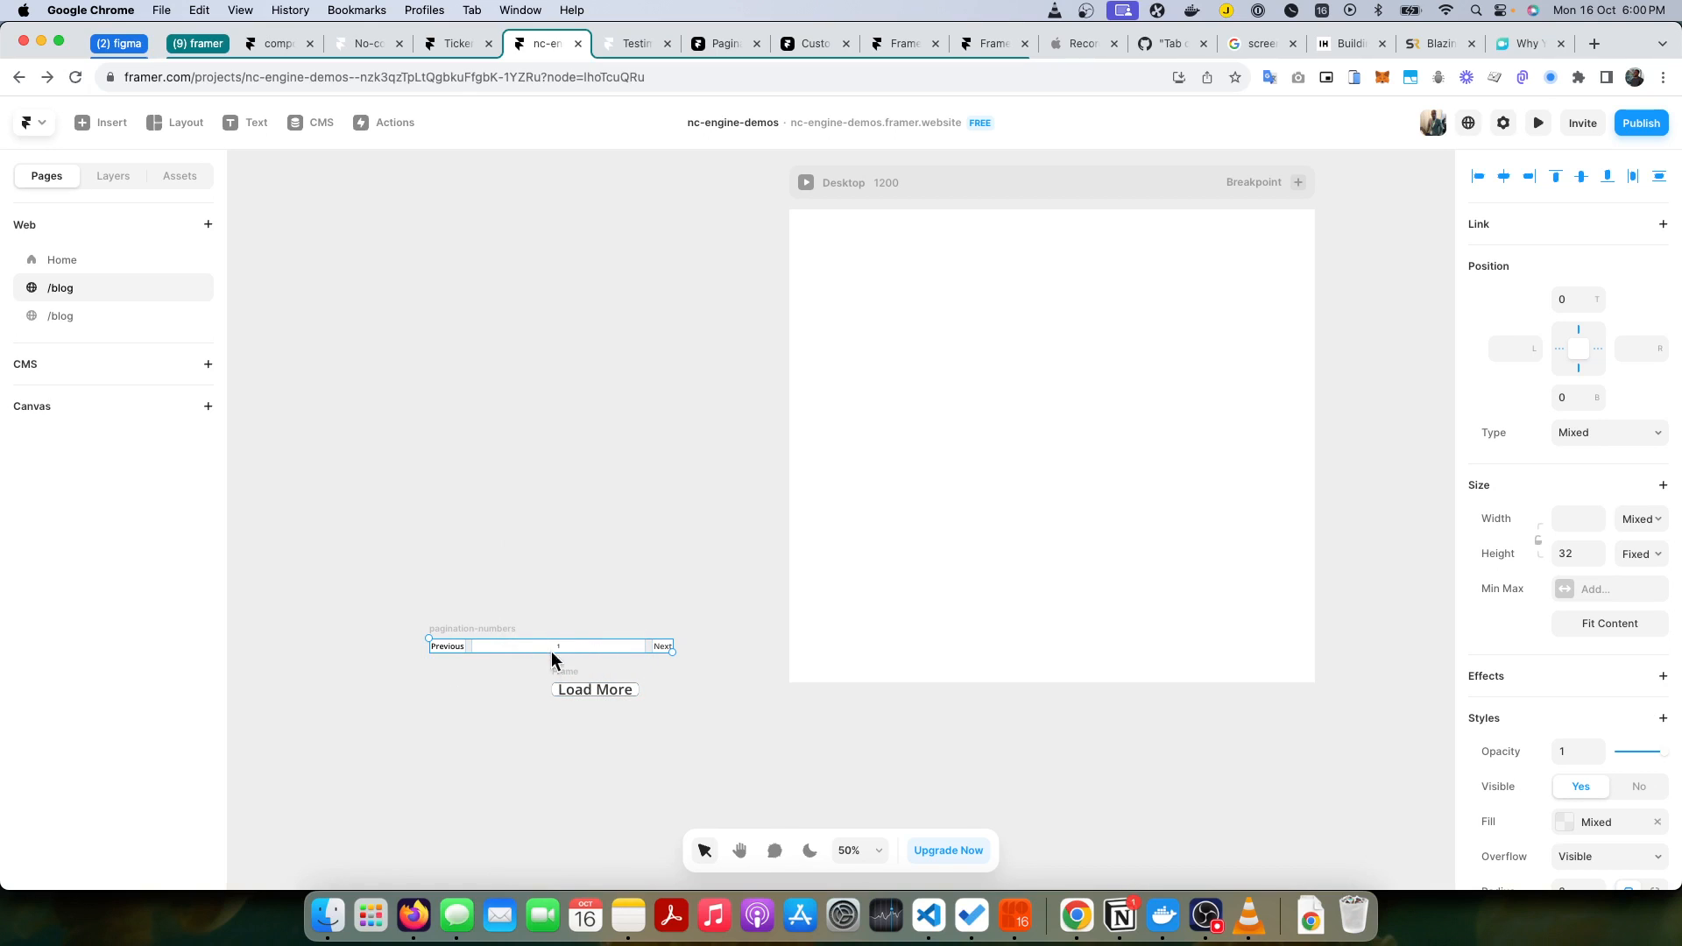
{"action": "key", "text": "shift+0"}
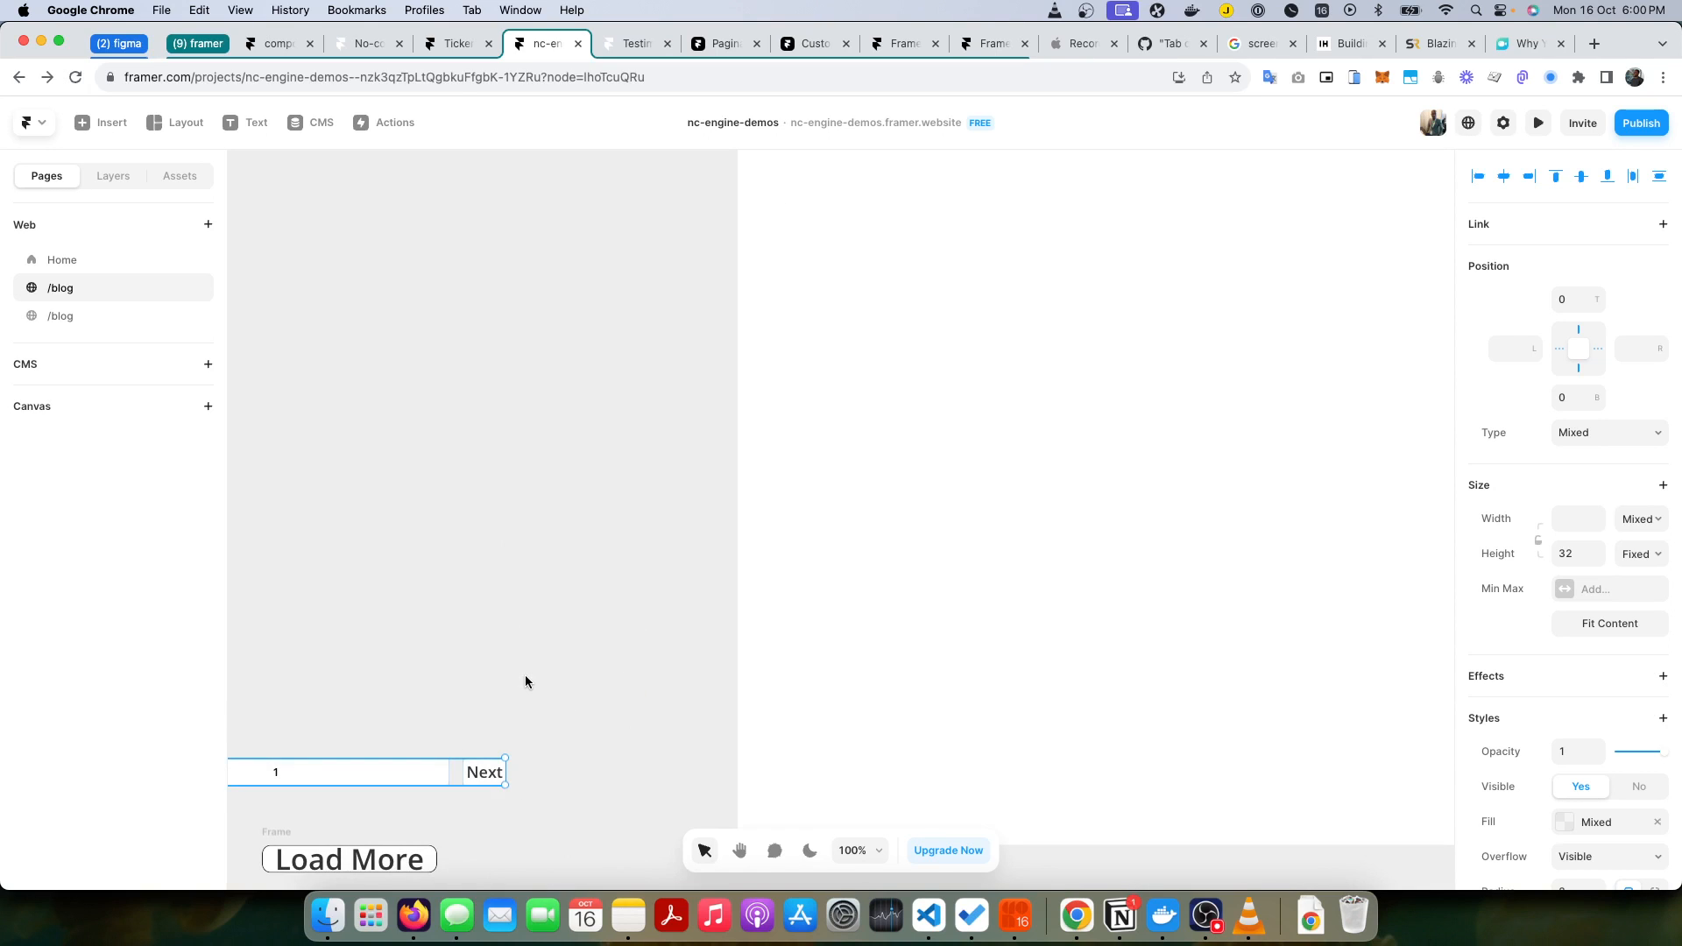
{"action": "left_click", "coordinate": [774, 851]}
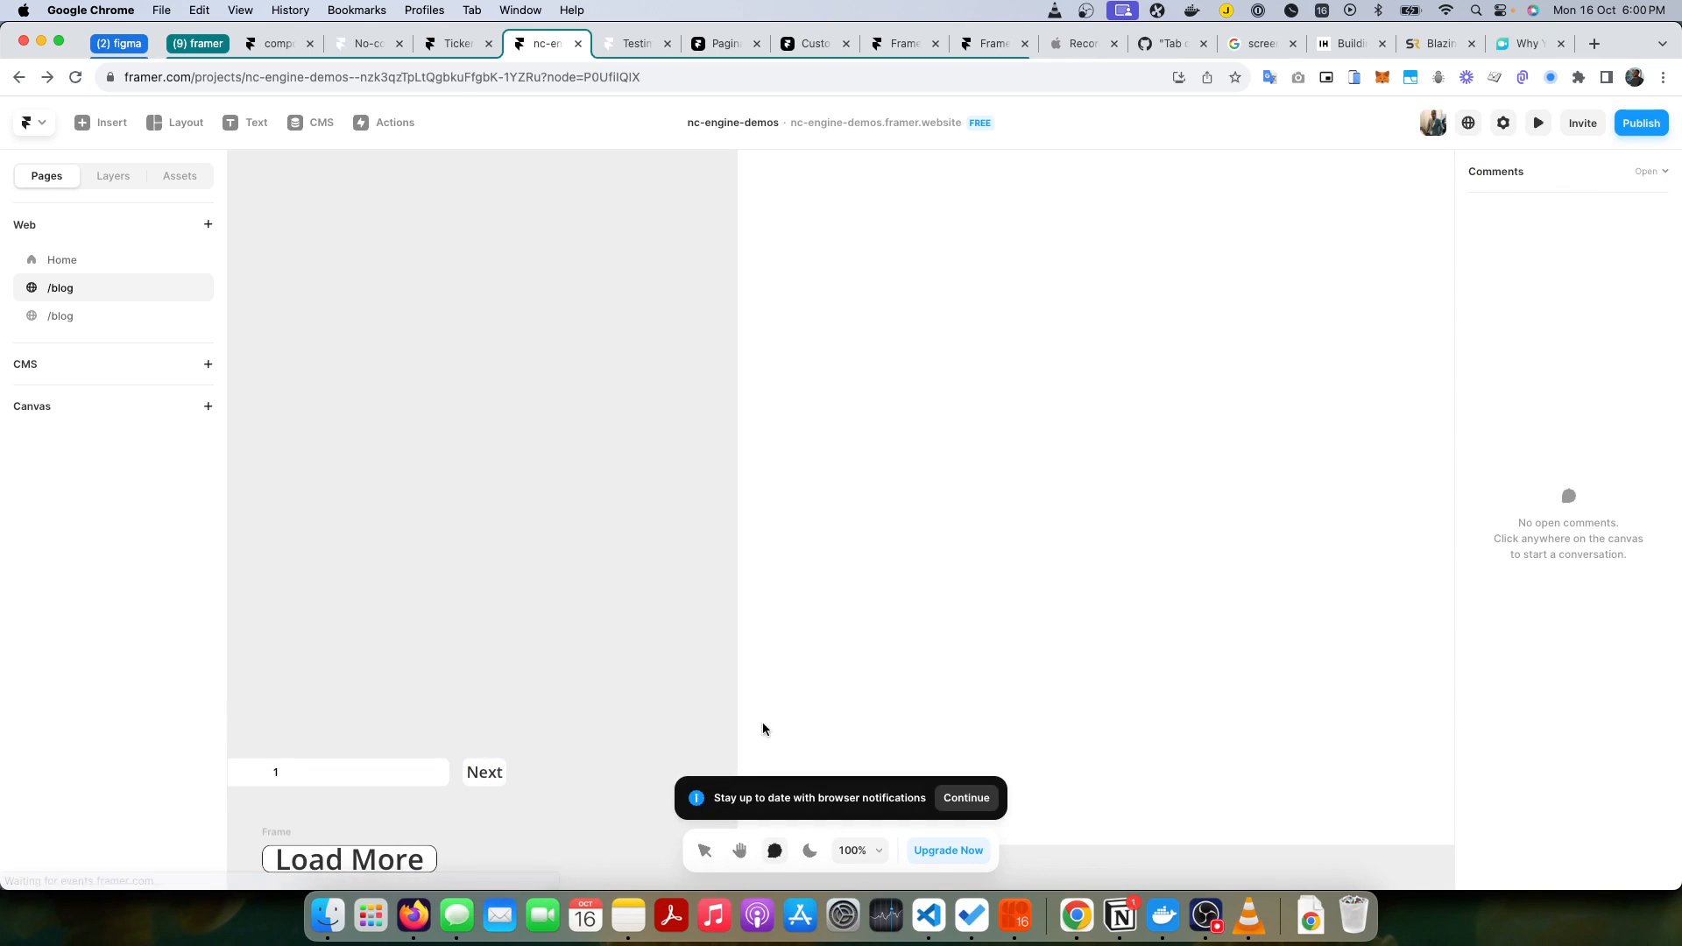
{"action": "left_click", "coordinate": [739, 852]}
{"action": "left_click_drag", "start_coordinate": [507, 717], "coordinate": [963, 637]}
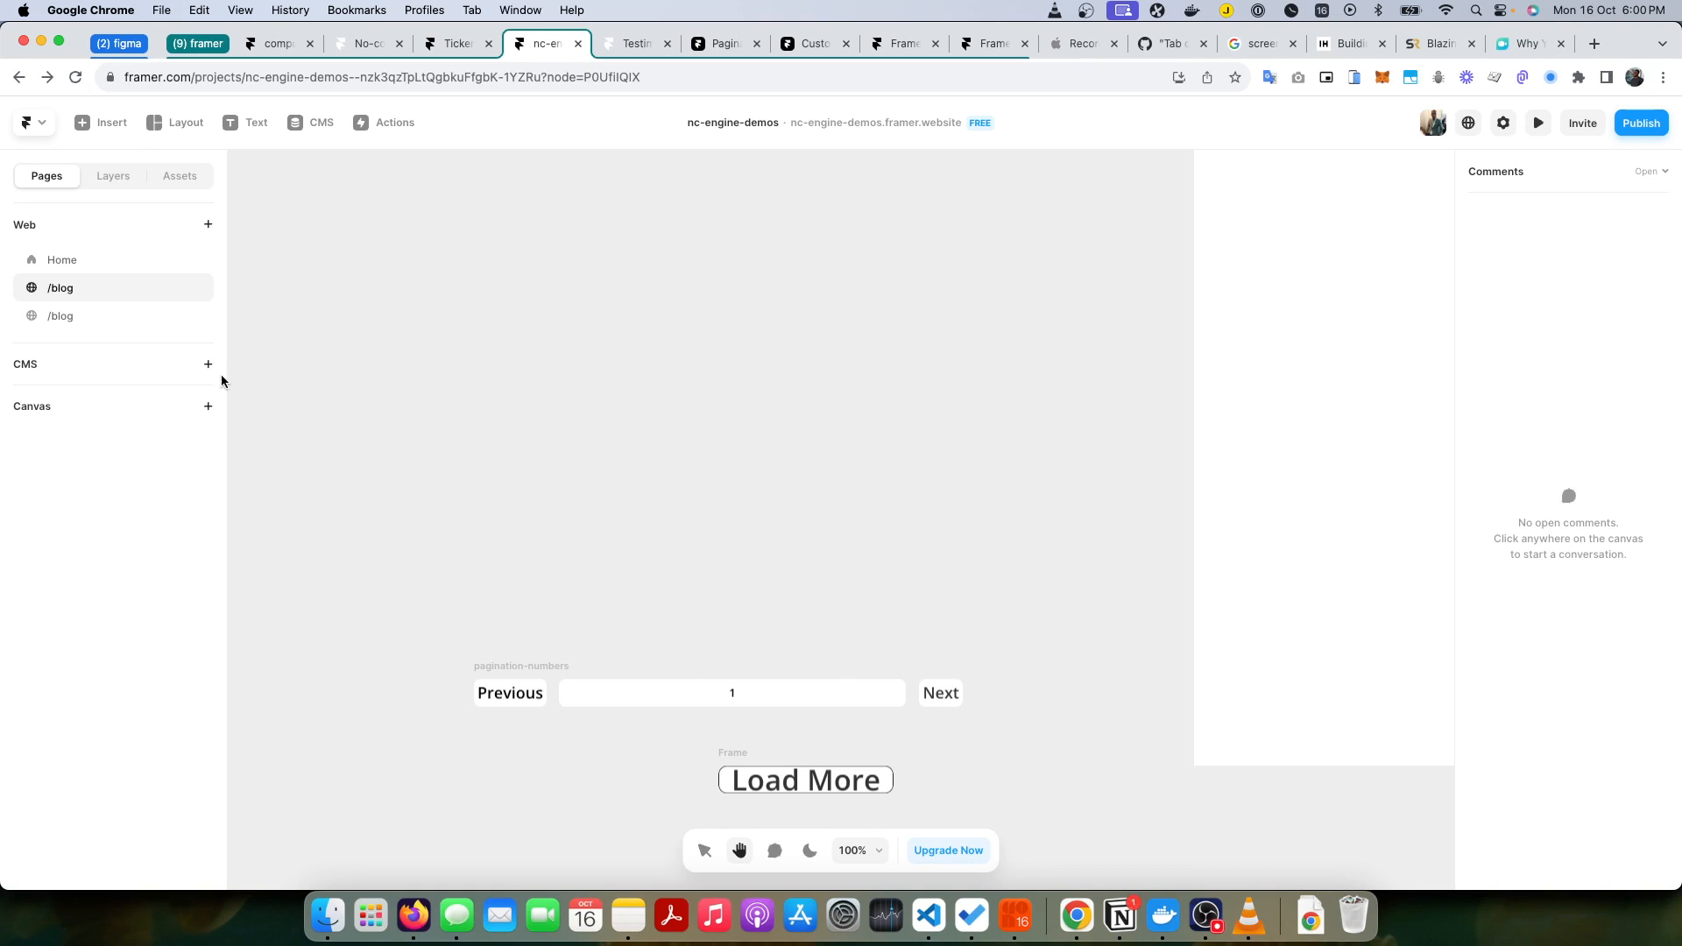
{"action": "left_click", "coordinate": [705, 851]}
{"action": "left_click_drag", "start_coordinate": [1004, 712], "coordinate": [424, 625]}
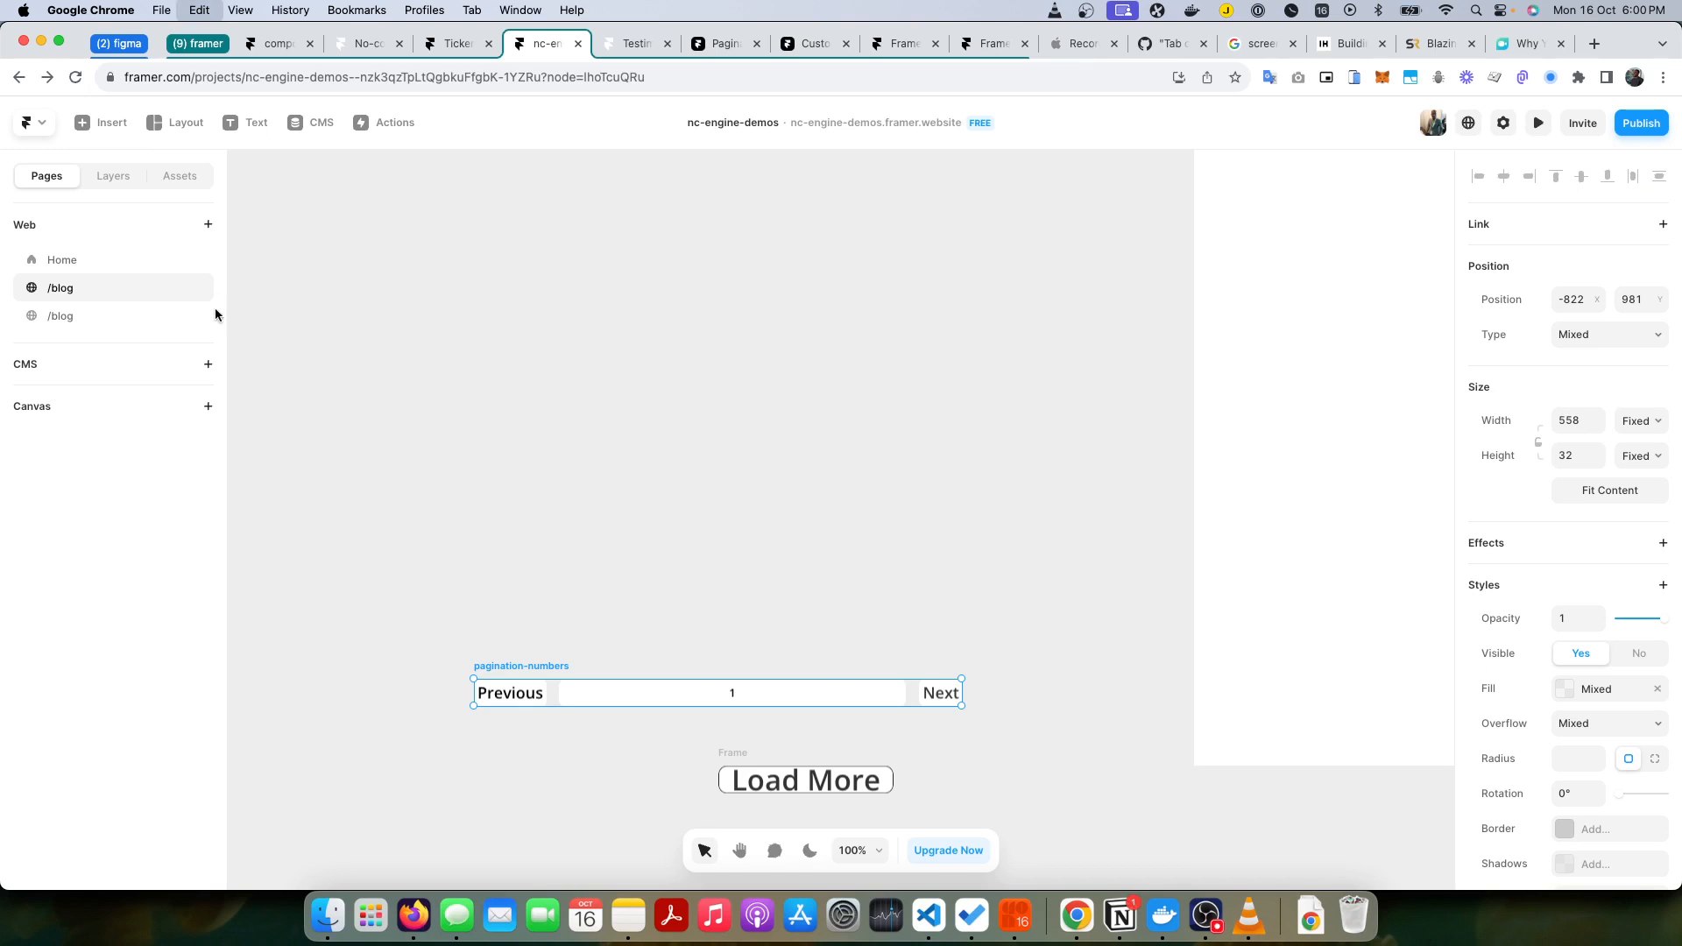
Step: Paste the pagination-numbers frame into the blog page with the post list and place it just below the Collection List
{"action": "left_click", "coordinate": [98, 310]}
{"action": "left_click", "coordinate": [377, 784]}
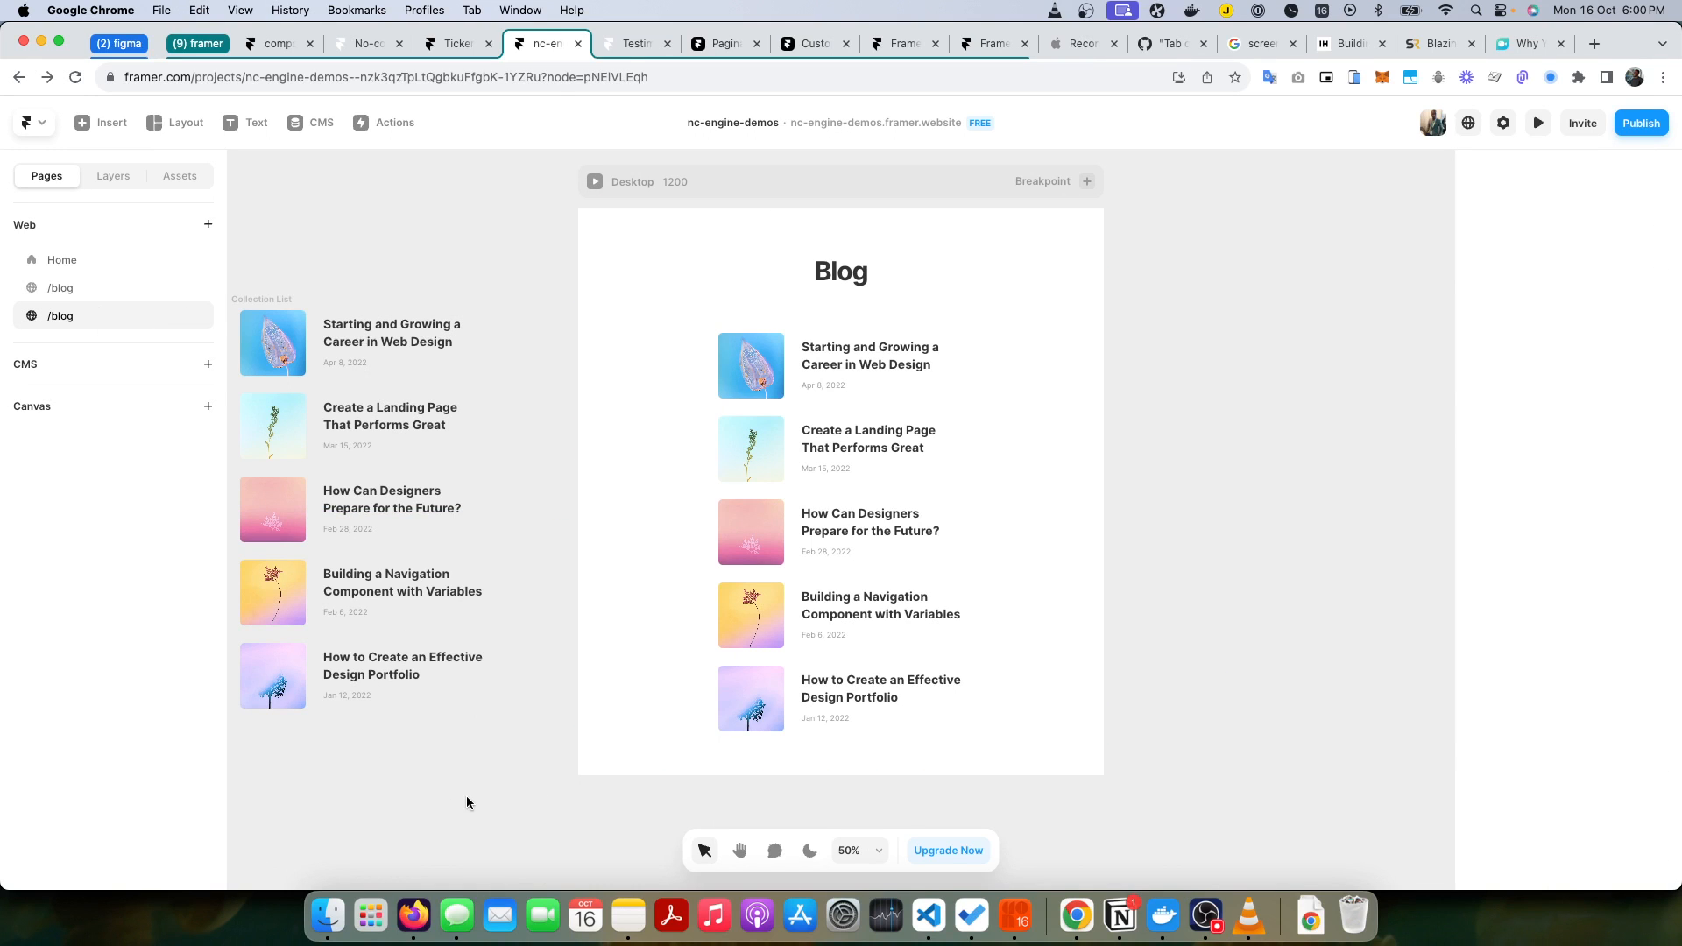
{"action": "left_click", "coordinate": [812, 521]}
{"action": "left_click_drag", "start_coordinate": [812, 521], "coordinate": [330, 749]}
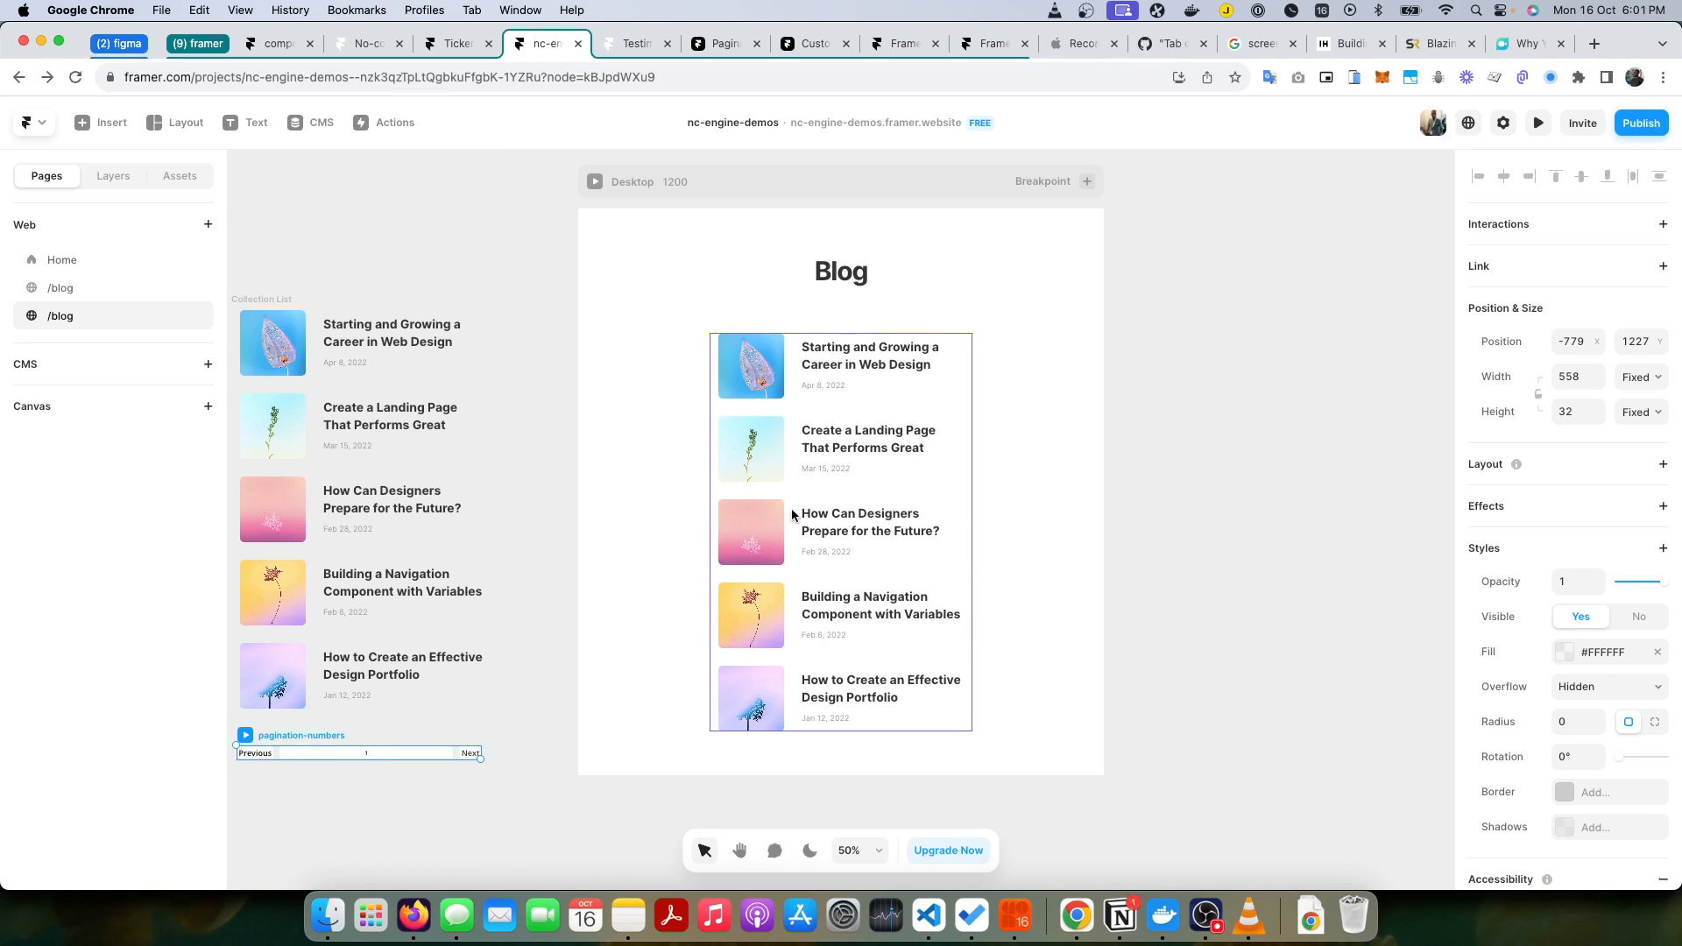
Step: Add pagination-numbers as a second child of the Paginator and order it before Collection List
{"action": "left_click", "coordinate": [111, 177]}
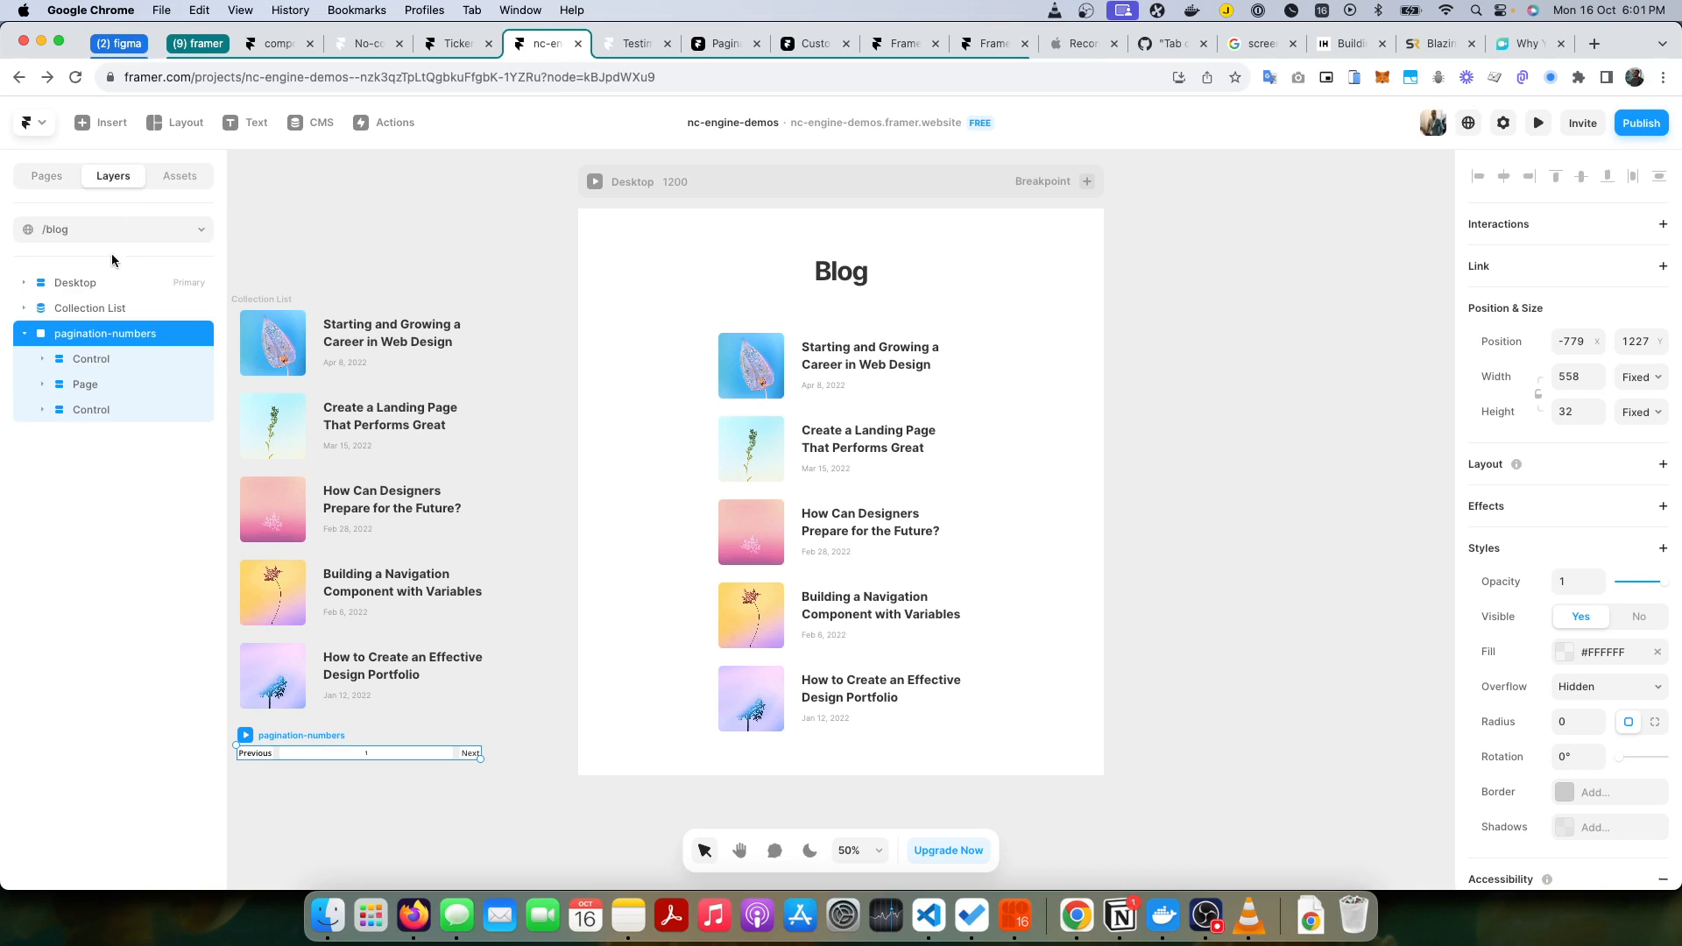
{"action": "left_click", "coordinate": [25, 283]}
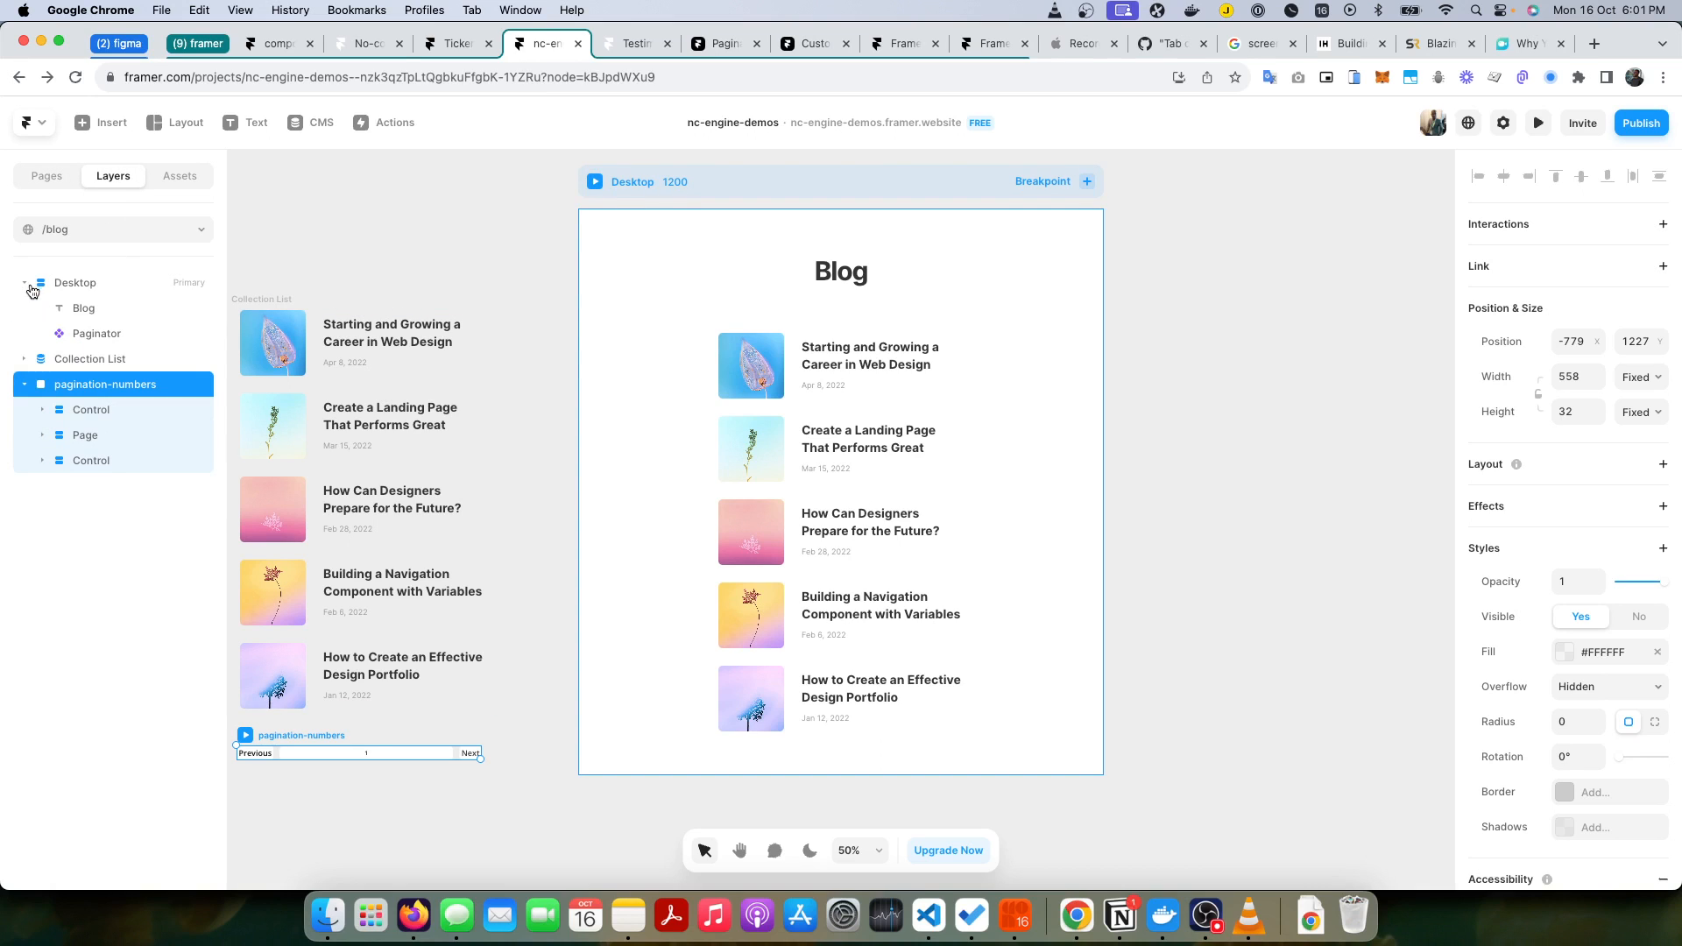
{"action": "left_click", "coordinate": [84, 334]}
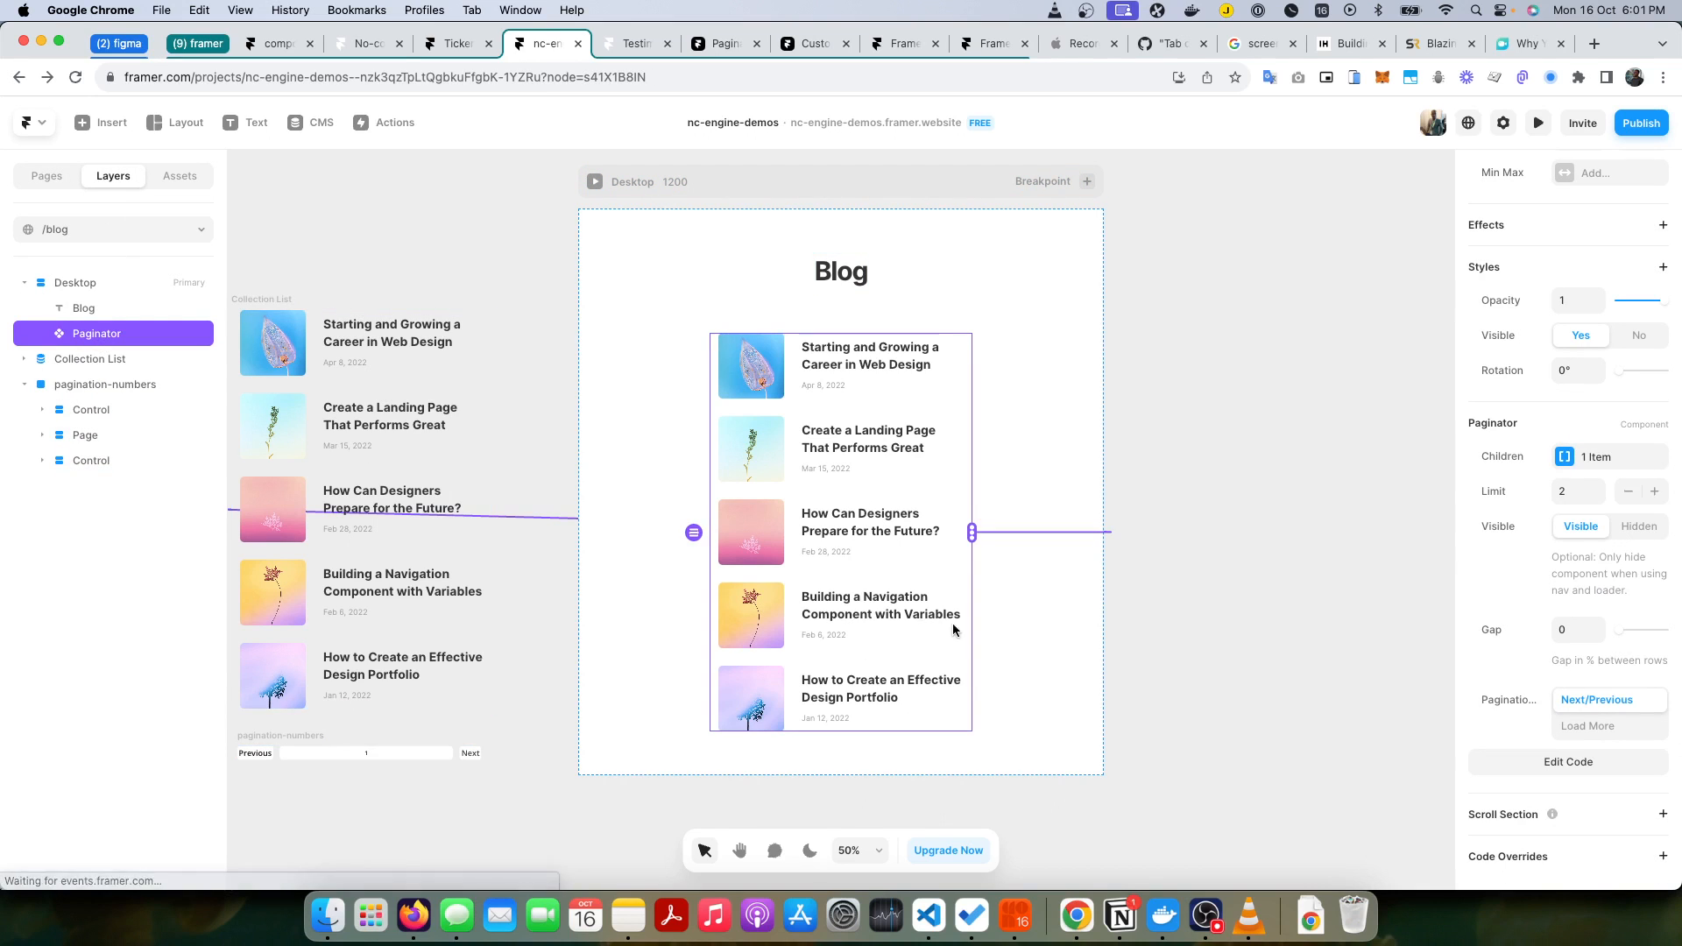
{"action": "left_click", "coordinate": [1592, 474]}
{"action": "left_click", "coordinate": [1364, 543]}
{"action": "left_click", "coordinate": [1331, 551]}
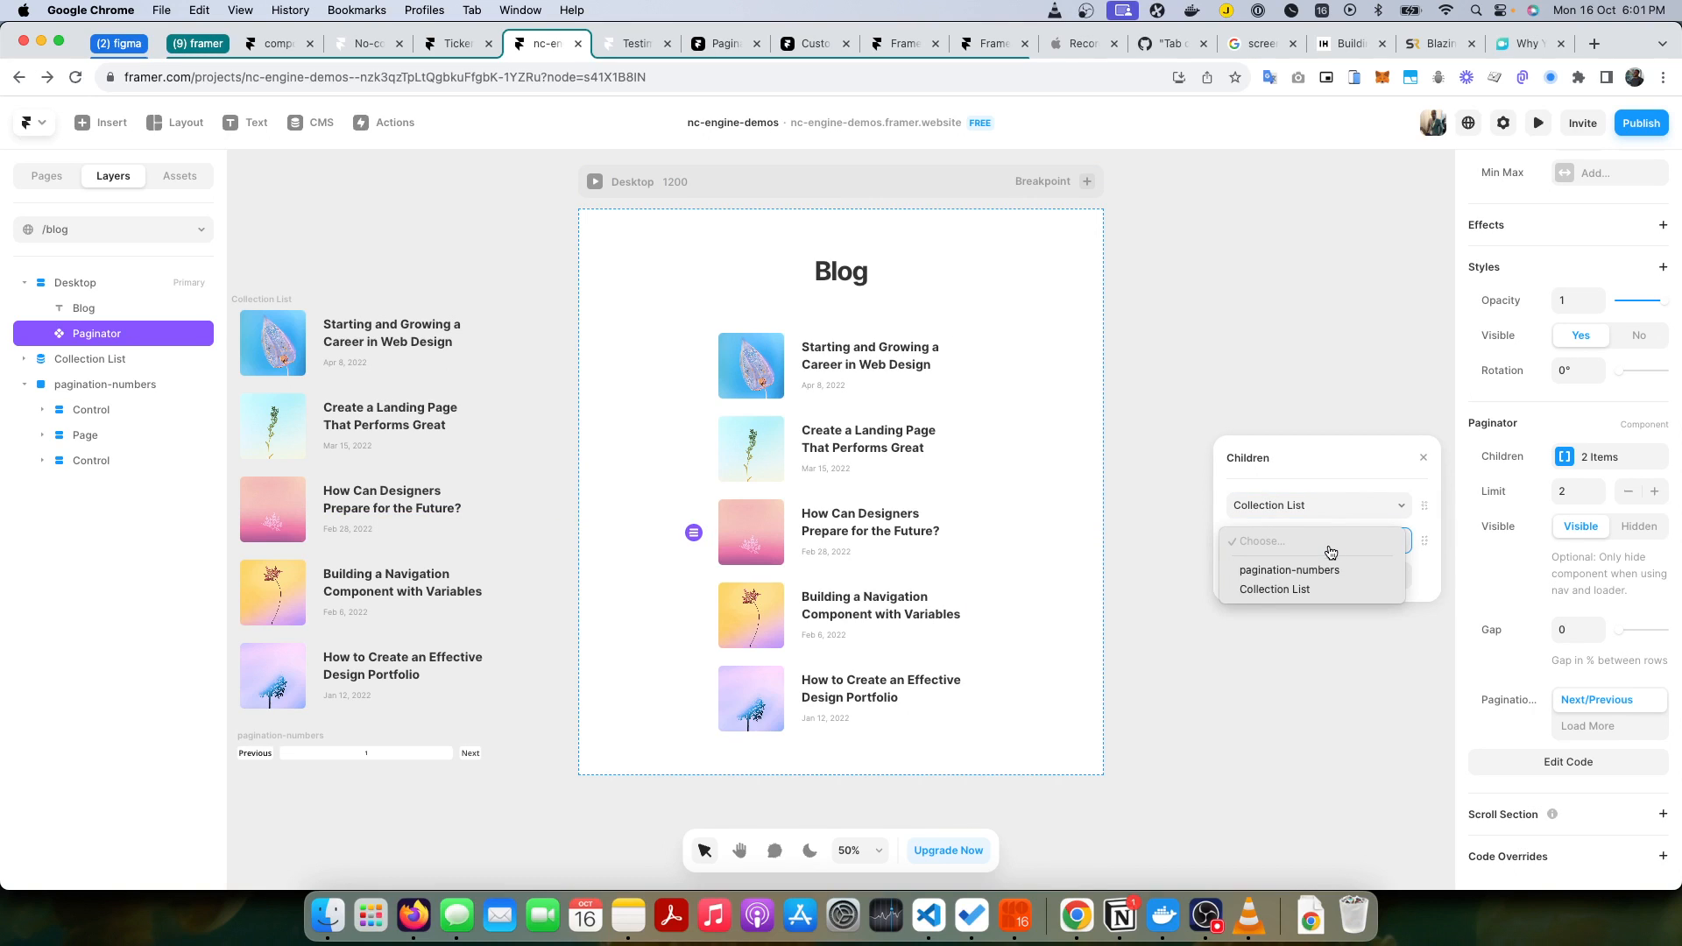
{"action": "left_click", "coordinate": [1309, 570]}
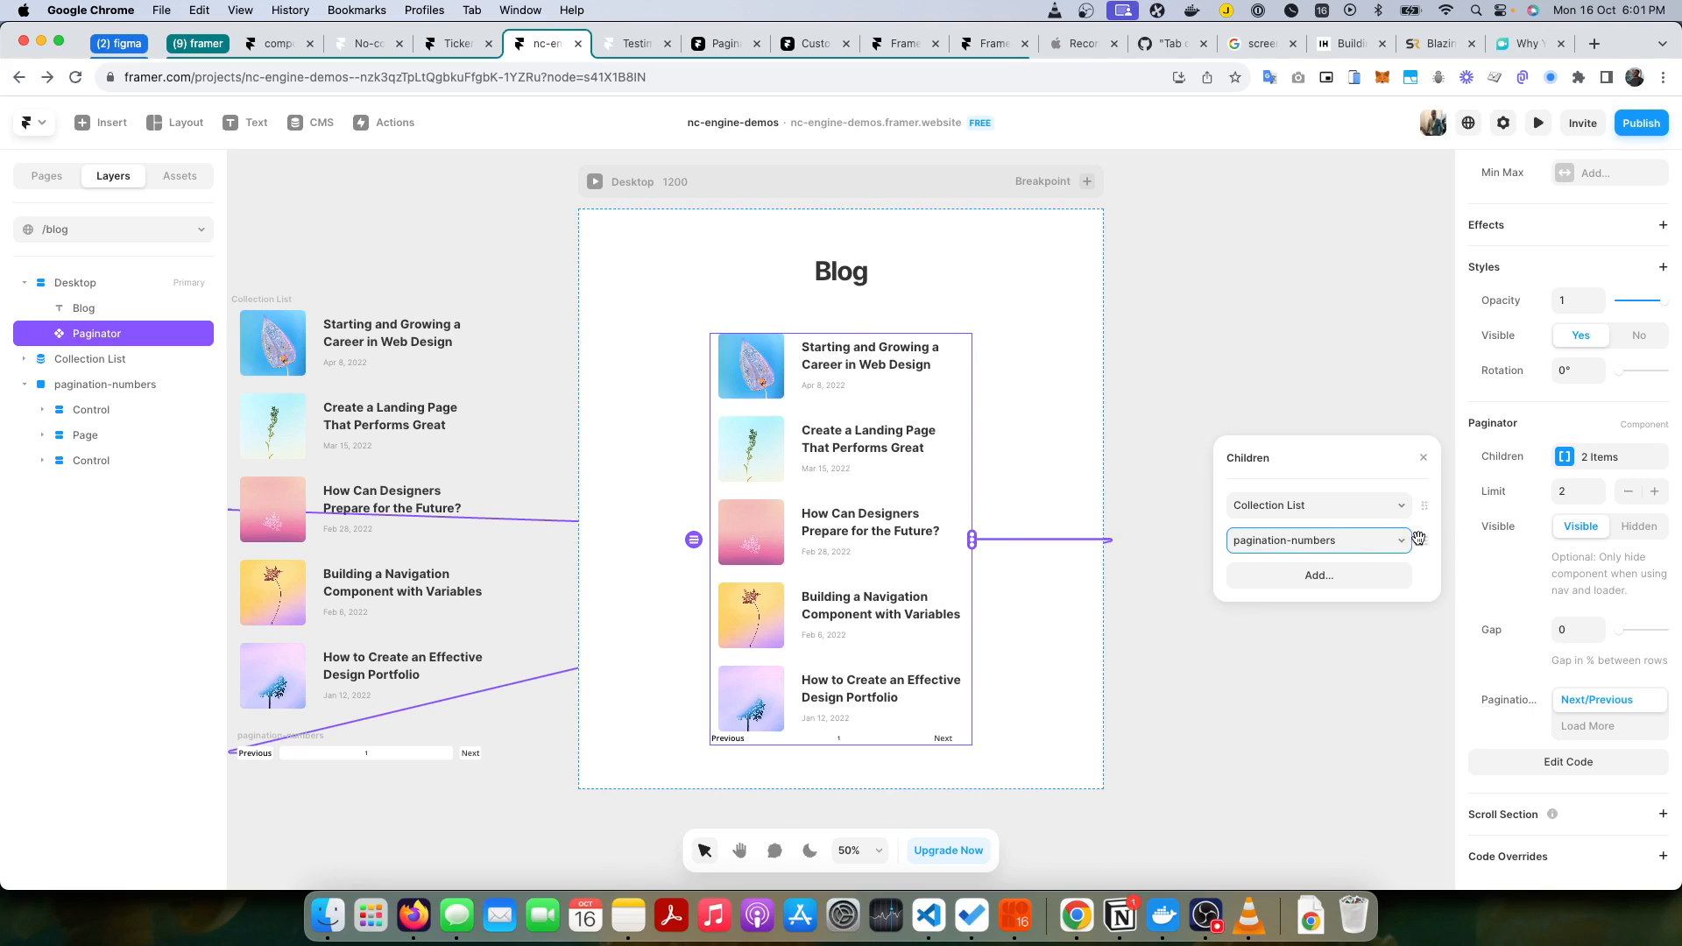
{"action": "left_click_drag", "start_coordinate": [1425, 540], "coordinate": [1416, 503]}
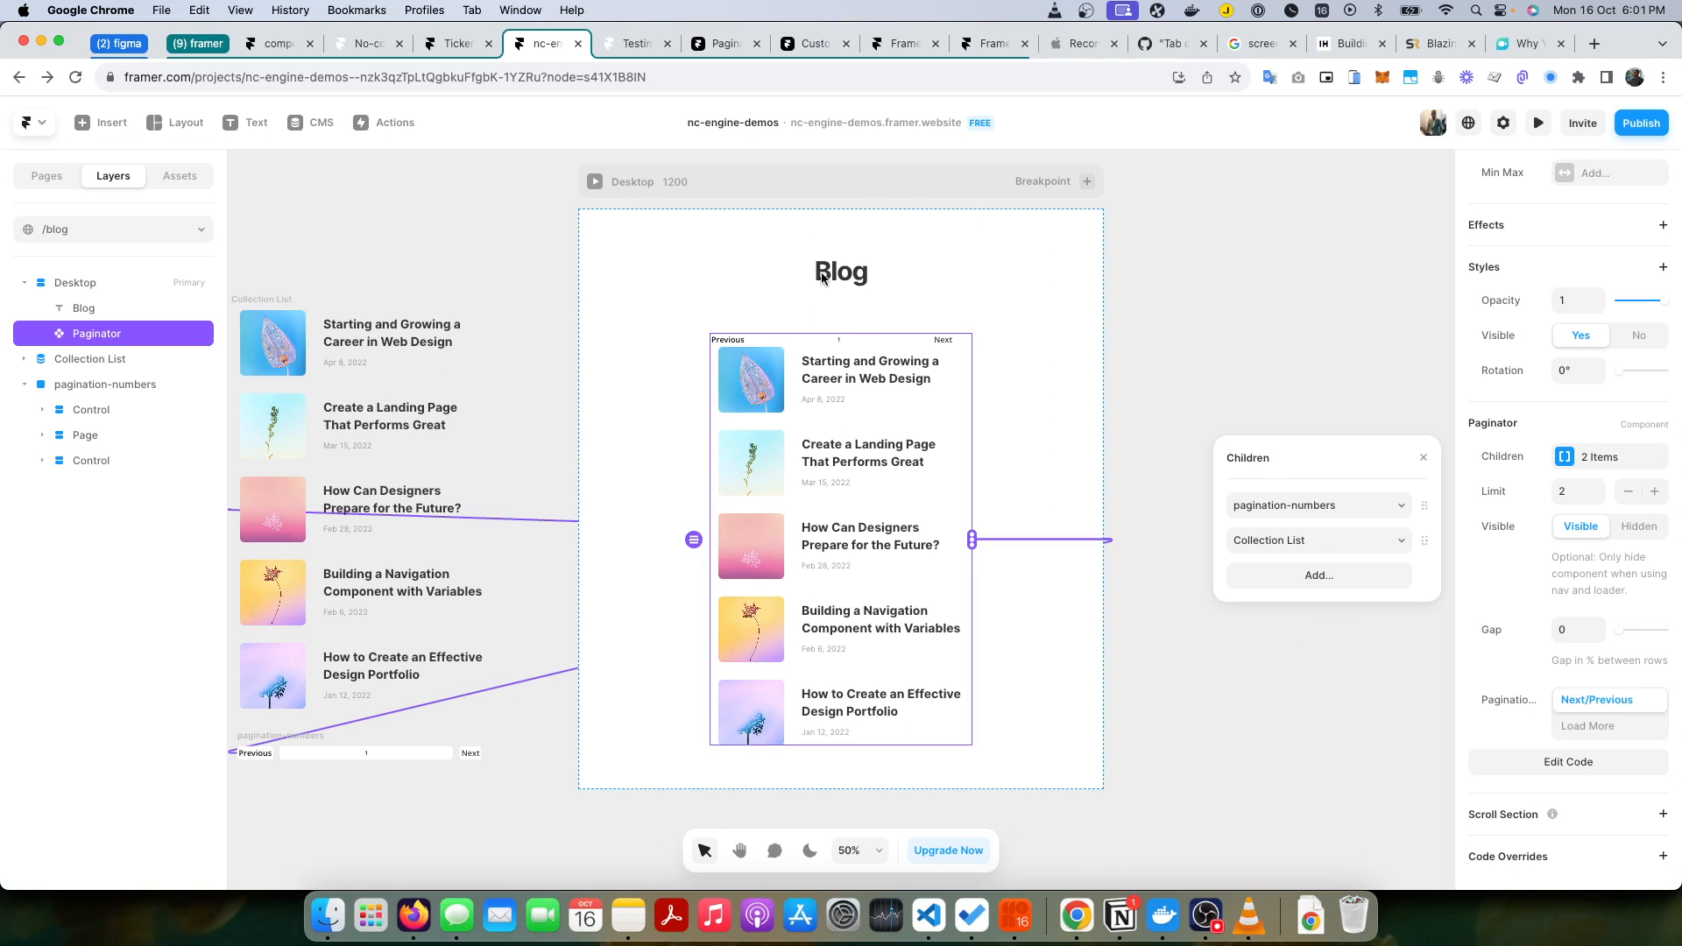
{"action": "left_click", "coordinate": [1337, 746]}
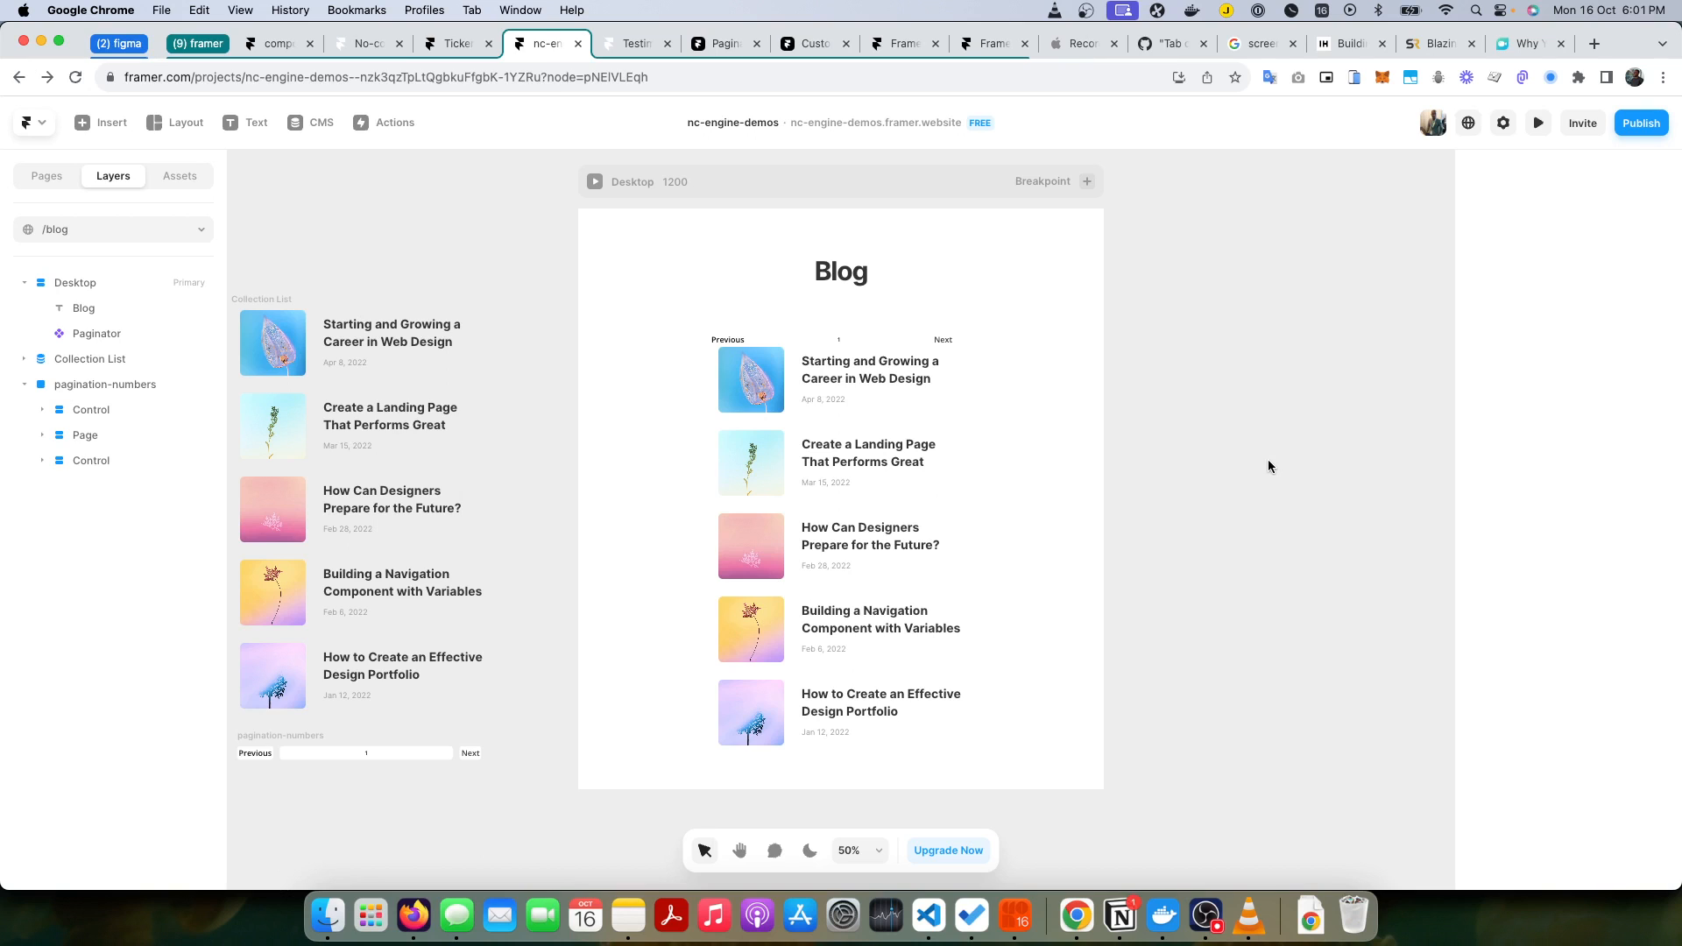
Step: Switch to Notion to review the nc-item, nc-next-page and nc-prev-page classes in the pagination documentation, and return to Framer
{"action": "key", "text": "super+Tab"}
{"action": "key", "text": "super+Tab"}
{"action": "key", "text": "super+Tab"}
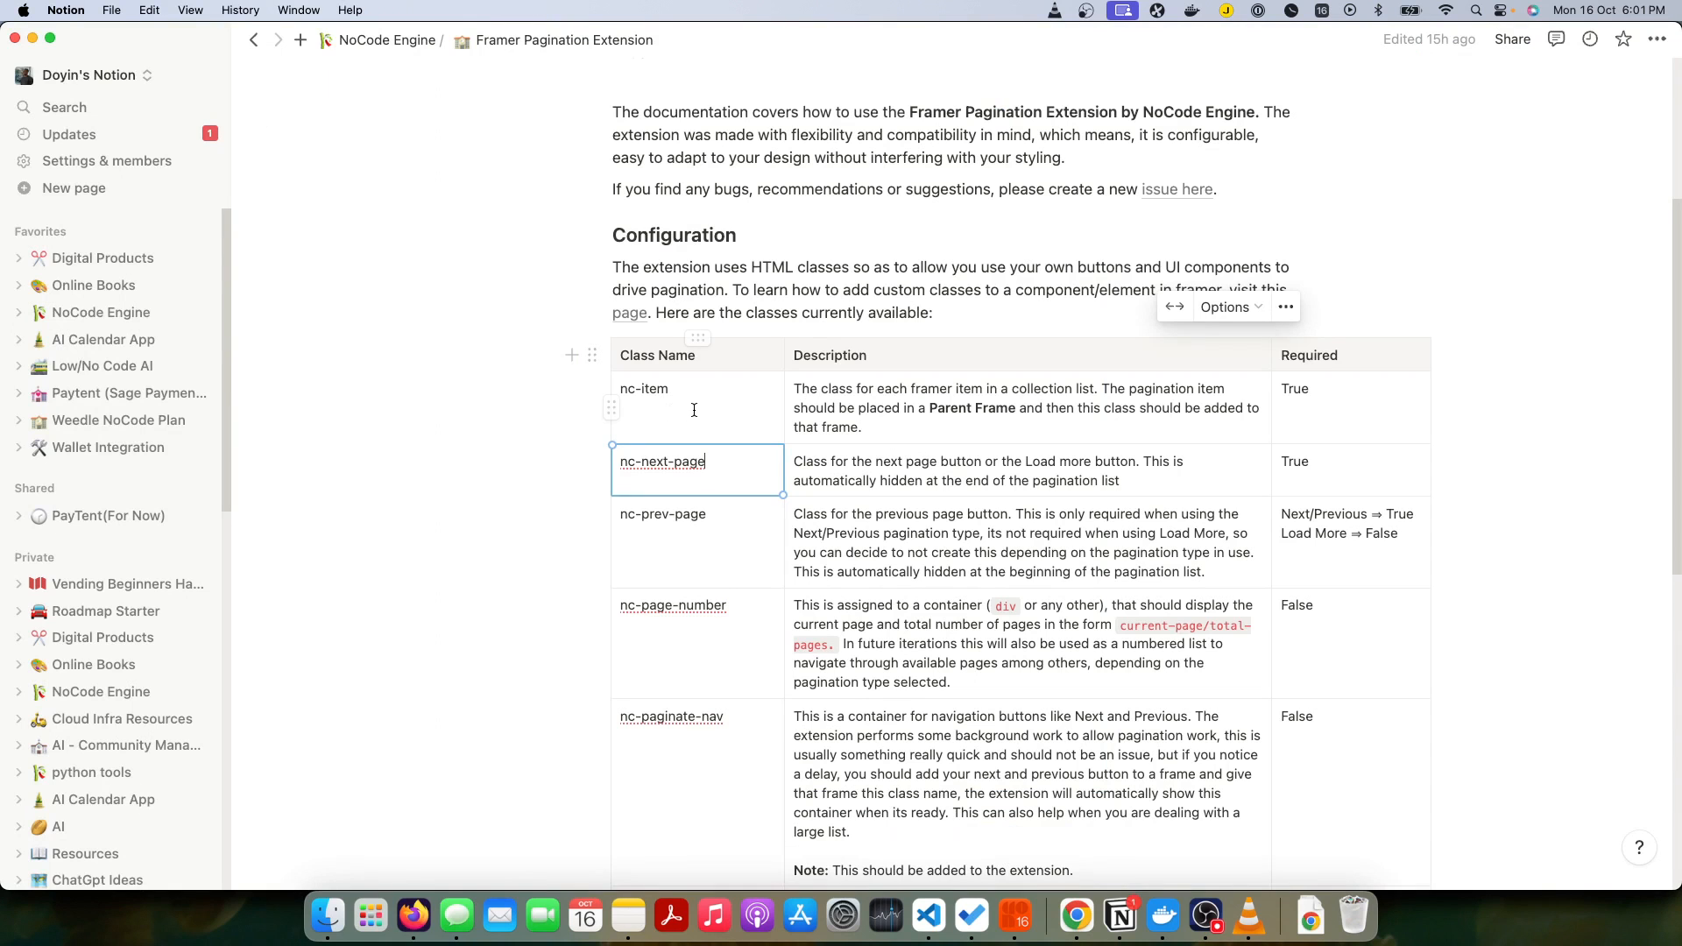
{"action": "left_click", "coordinate": [696, 389]}
{"action": "key", "text": "super+a"}
{"action": "key", "text": "super+Tab"}
{"action": "key", "text": "super+Tab"}
{"action": "left_click", "coordinate": [677, 471]}
{"action": "key", "text": "super+a"}
{"action": "left_click", "coordinate": [682, 518]}
{"action": "key", "text": "super+a"}
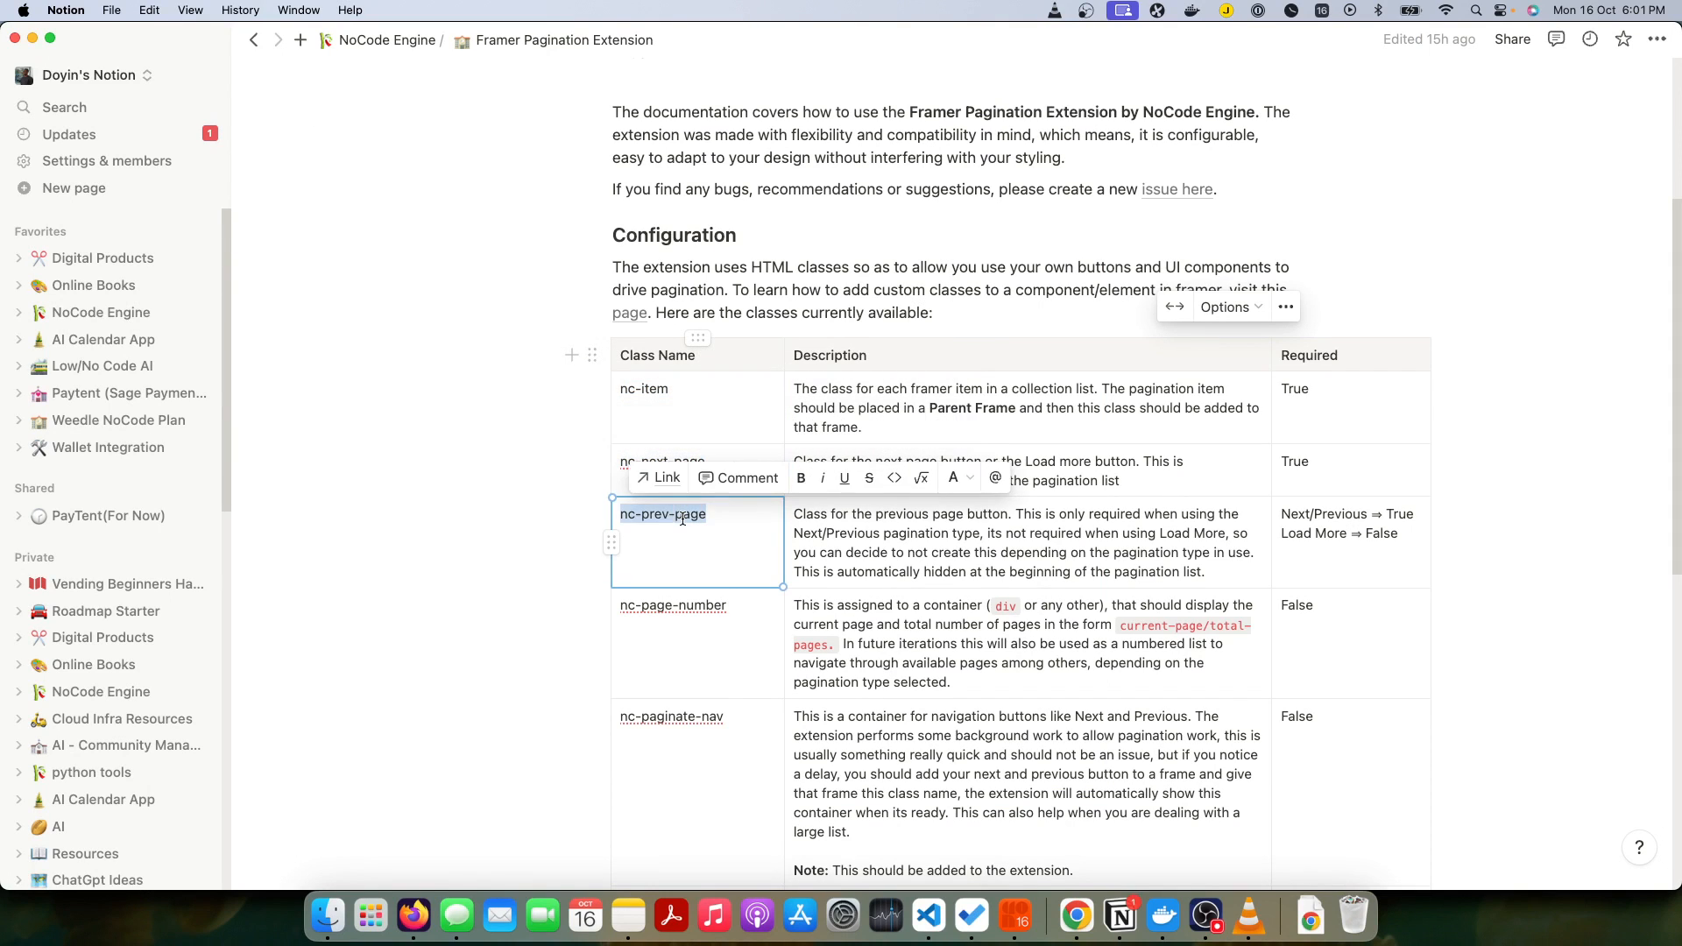
{"action": "key", "text": "super+Tab"}
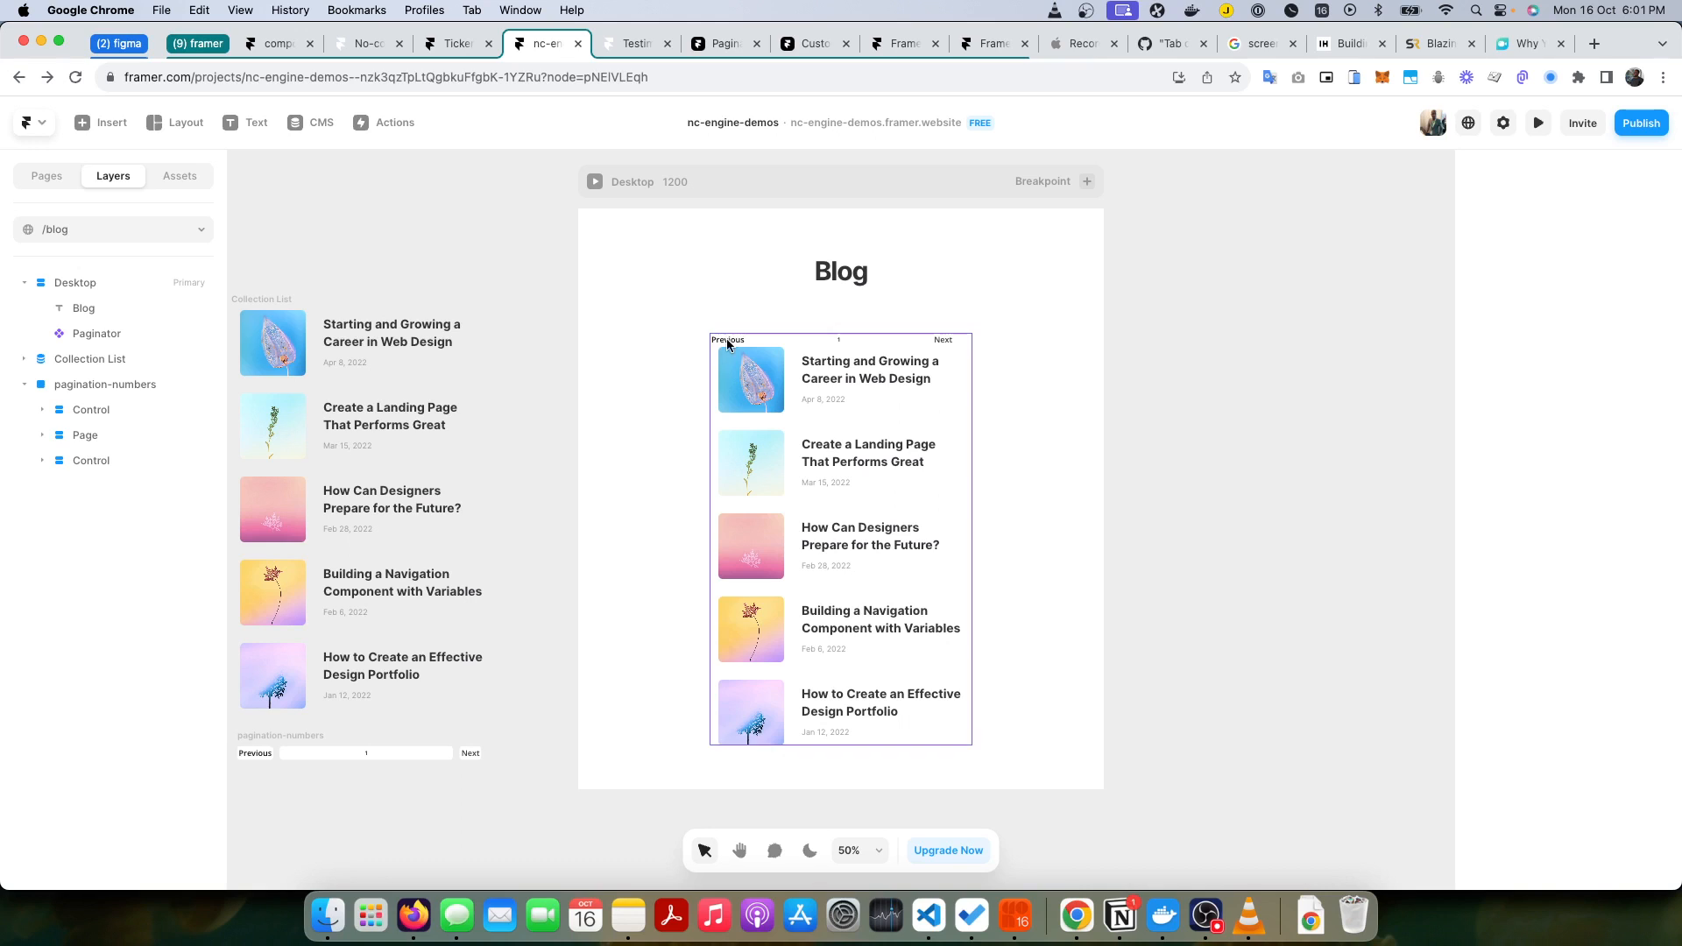
Step: Select the Control layer that holds Next in the pagination-numbers frame and bring up its Code Overrides settings
{"action": "double_click", "coordinate": [253, 753]}
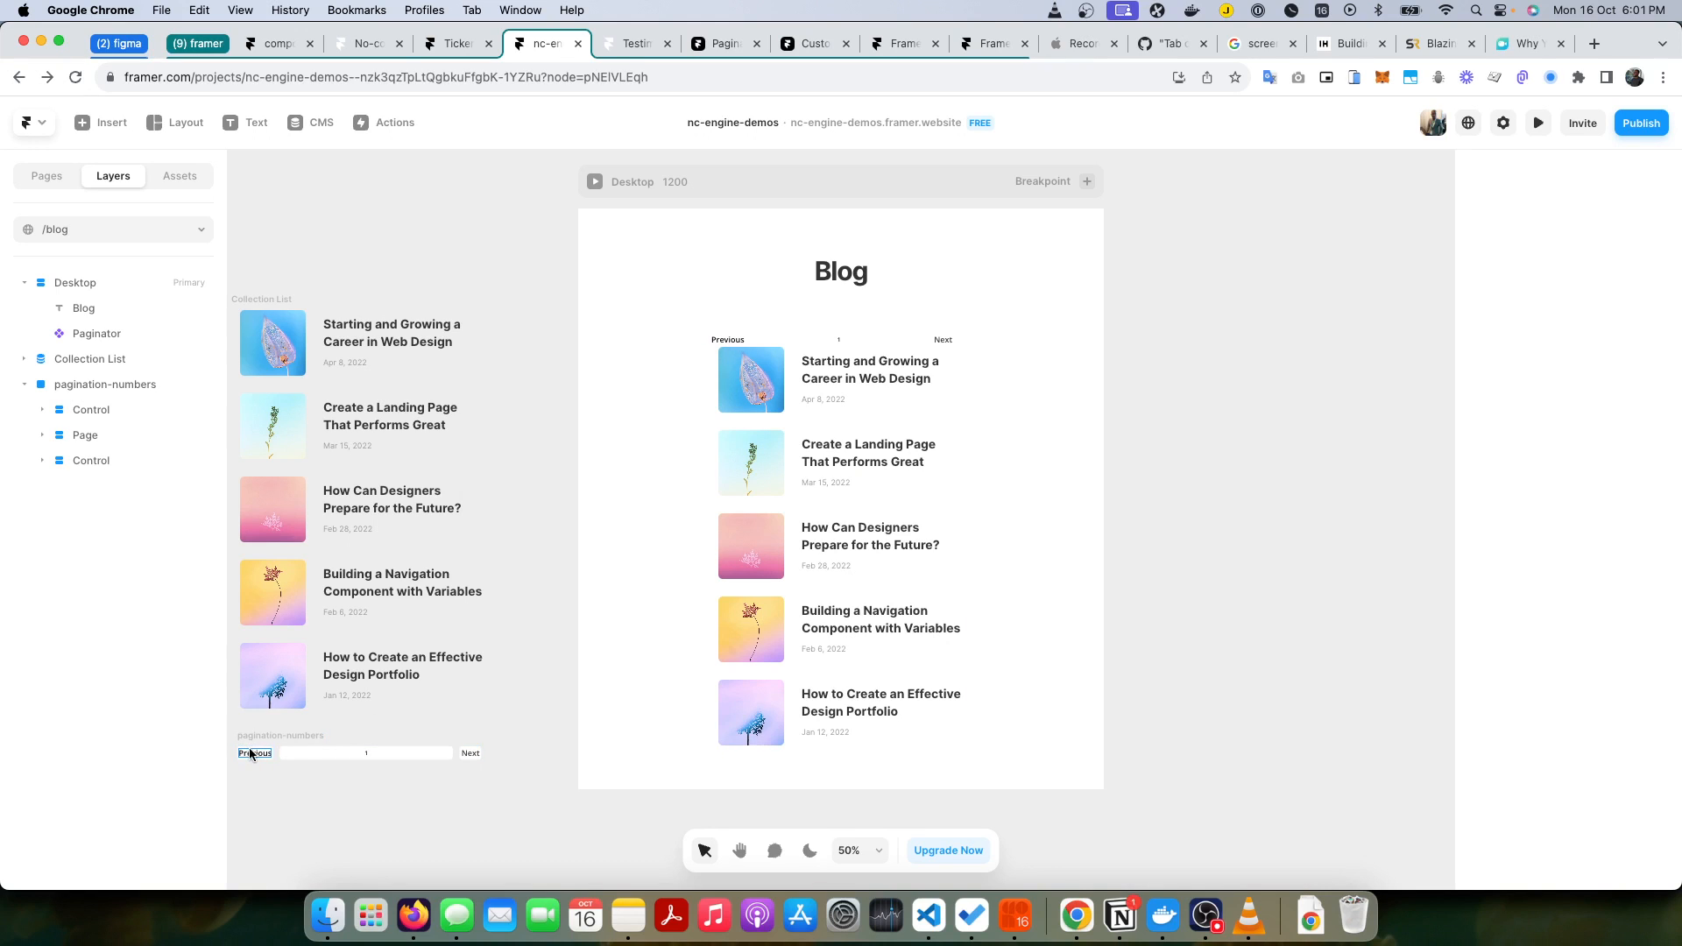
{"action": "left_click", "coordinate": [75, 410]}
{"action": "left_click", "coordinate": [42, 409]}
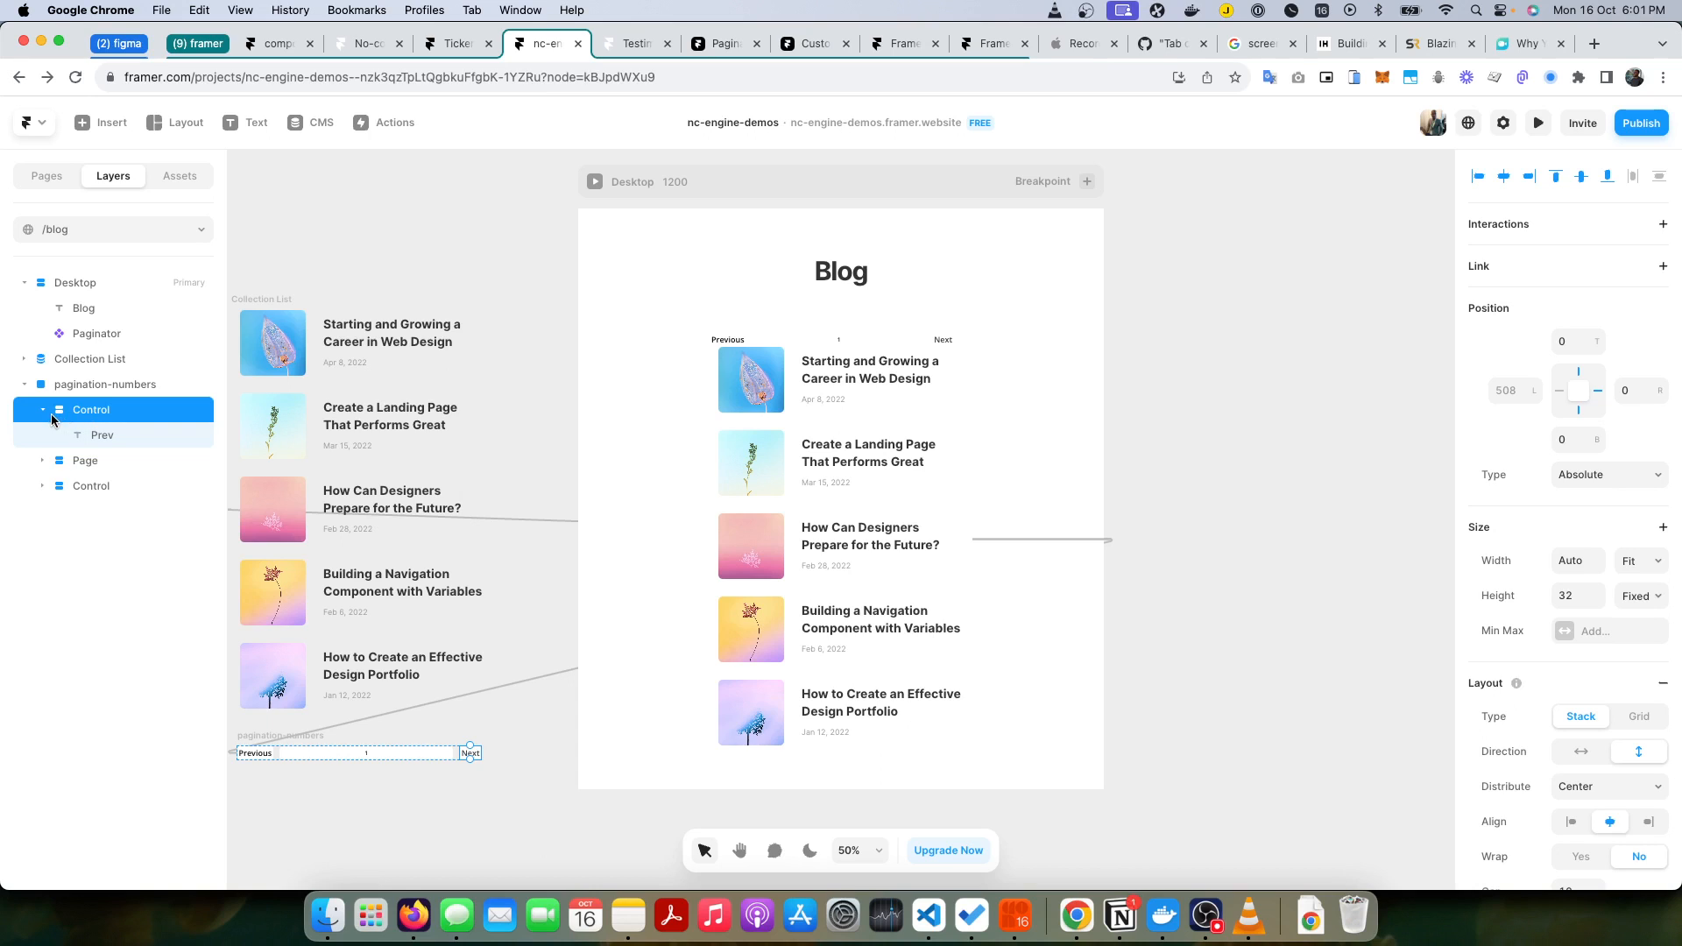
{"action": "left_click", "coordinate": [42, 411]}
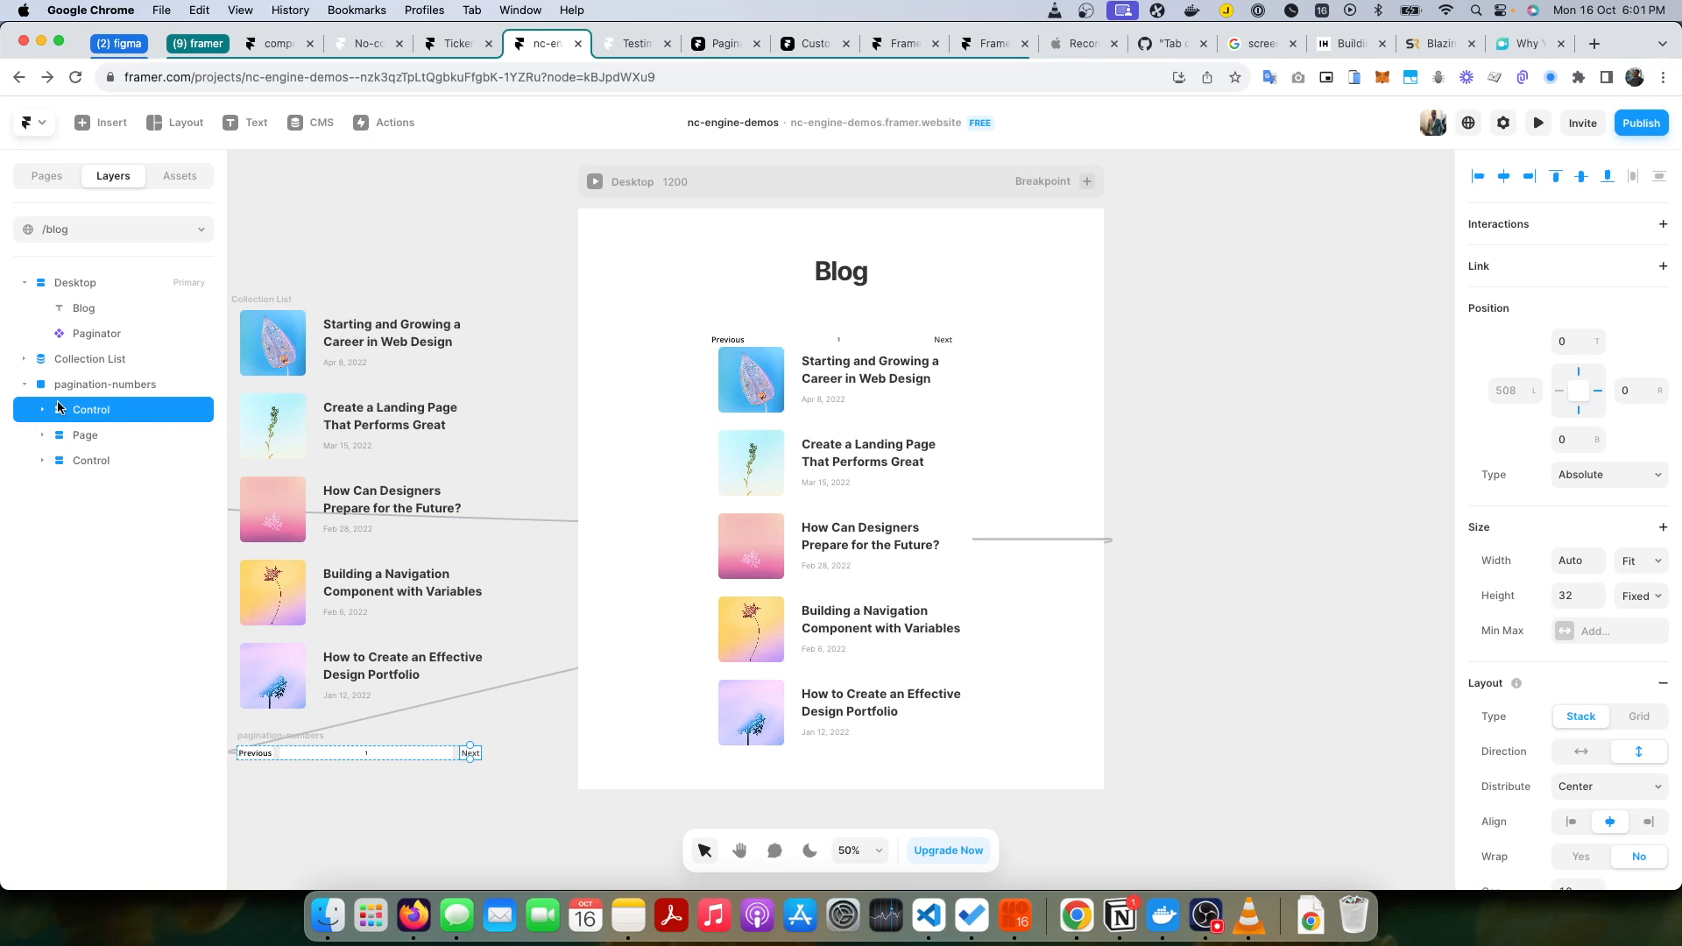
{"action": "scroll", "coordinate": [1619, 538], "scroll_direction": "down", "scroll_amount": 10}
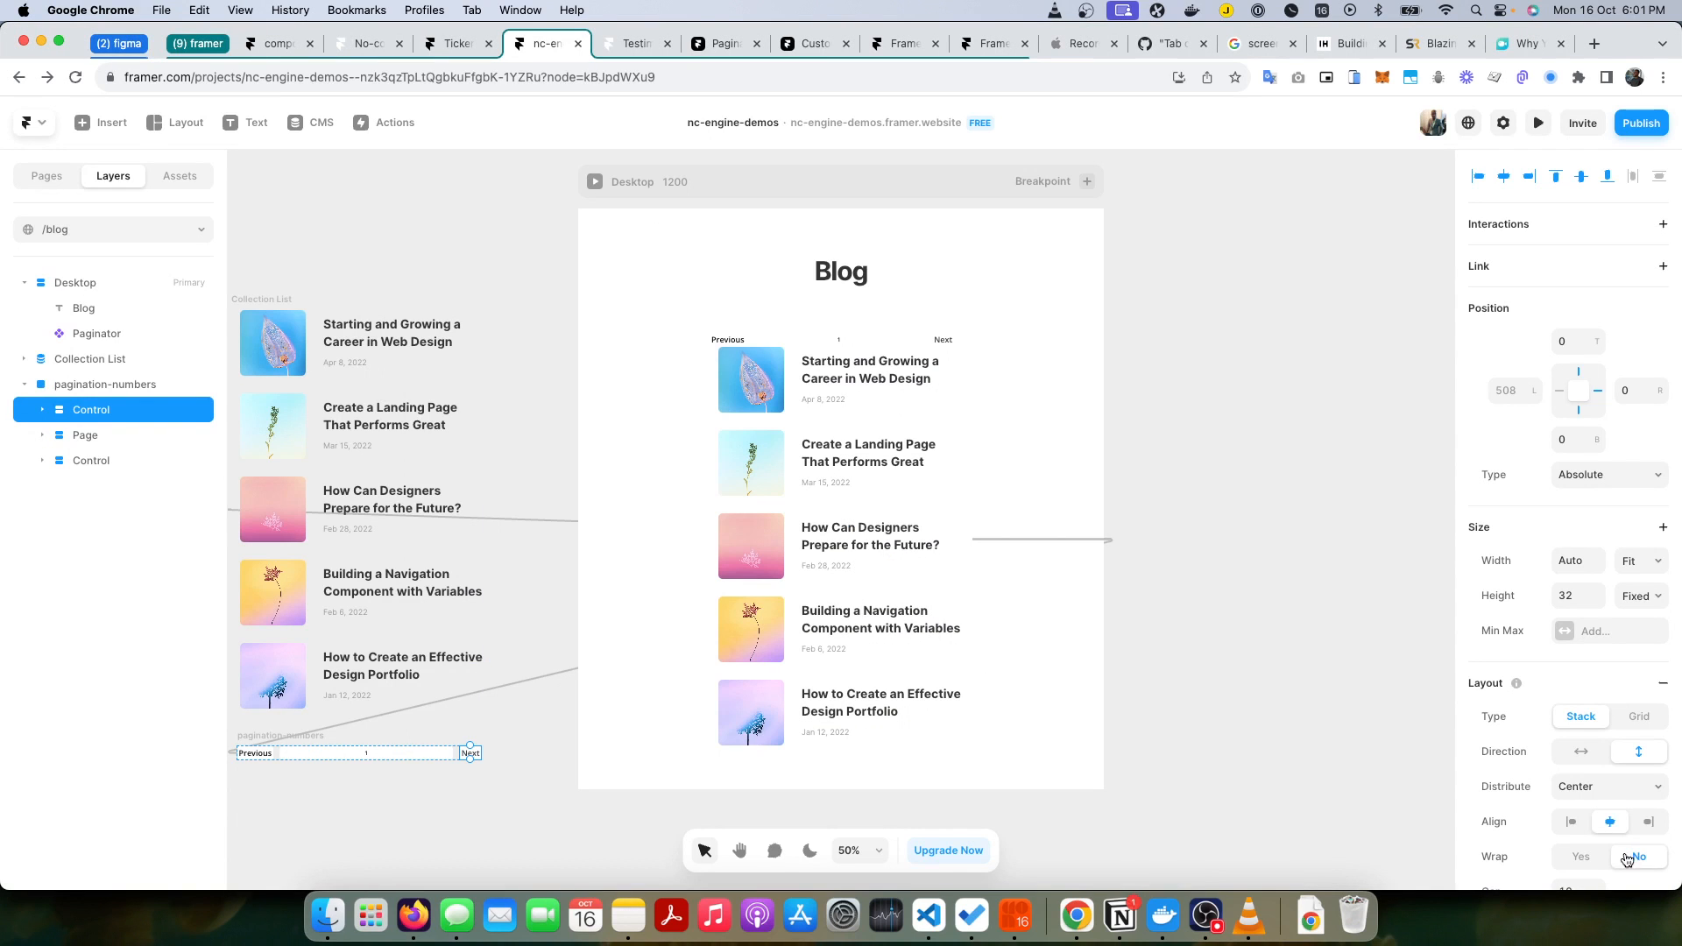
{"action": "scroll", "coordinate": [1626, 859], "scroll_direction": "down", "scroll_amount": 10}
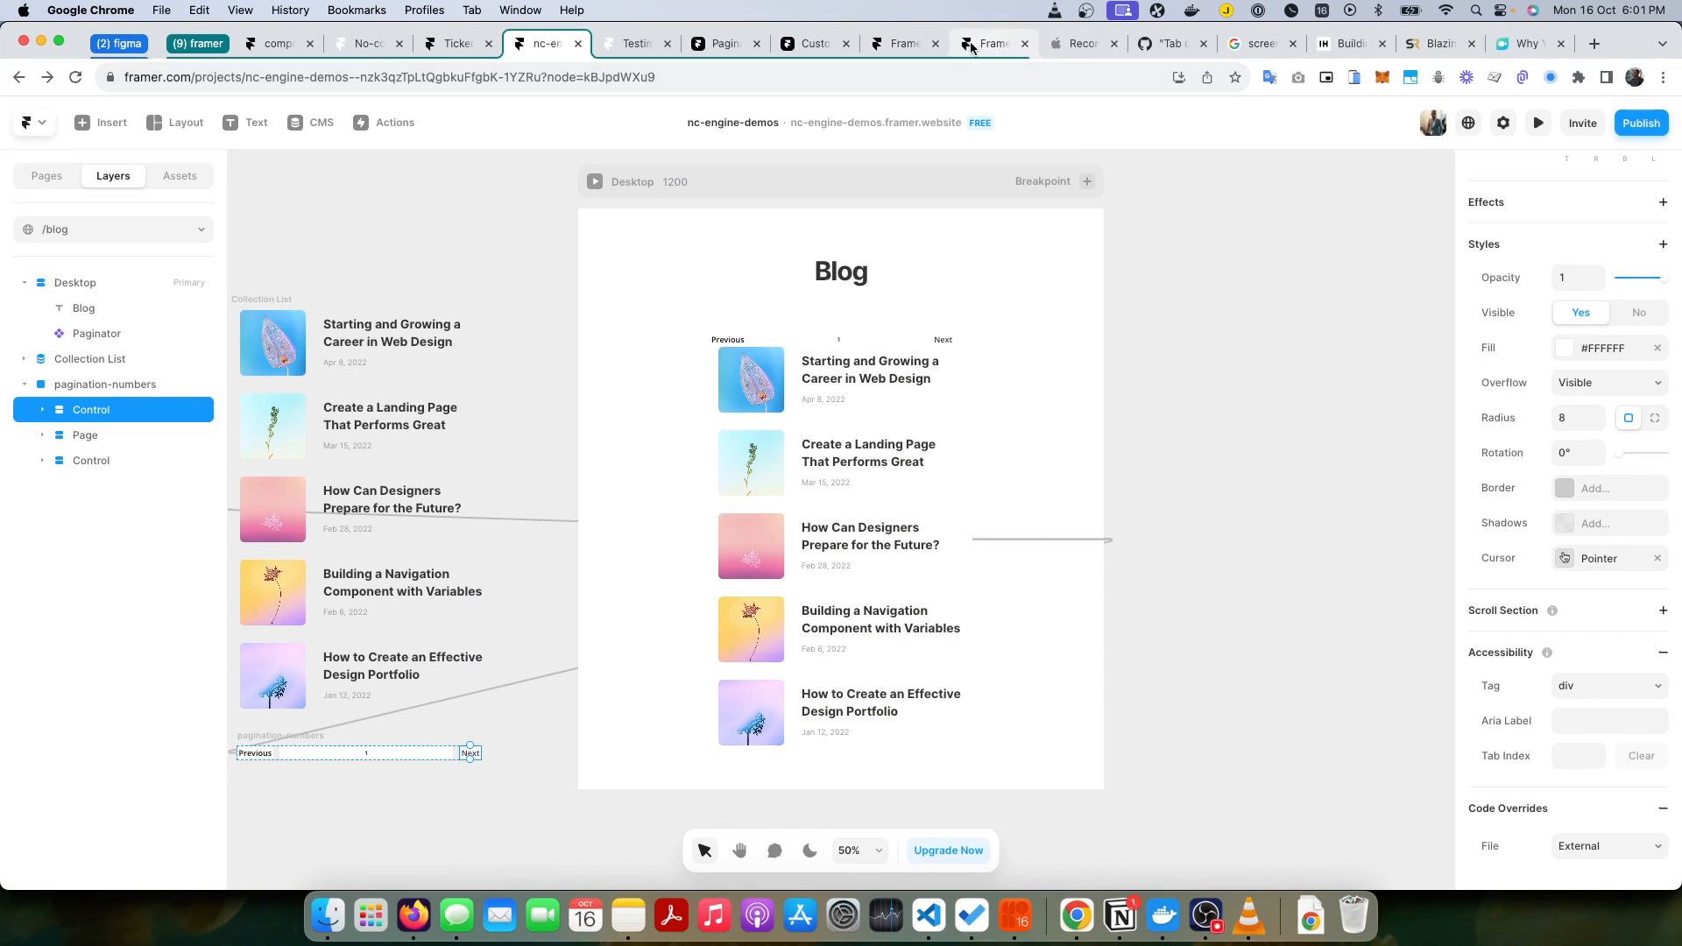
Step: Consult Framer's custom class override article and the nc-next-page entry in the Notion documentation, and return to the project
{"action": "left_click", "coordinate": [964, 49]}
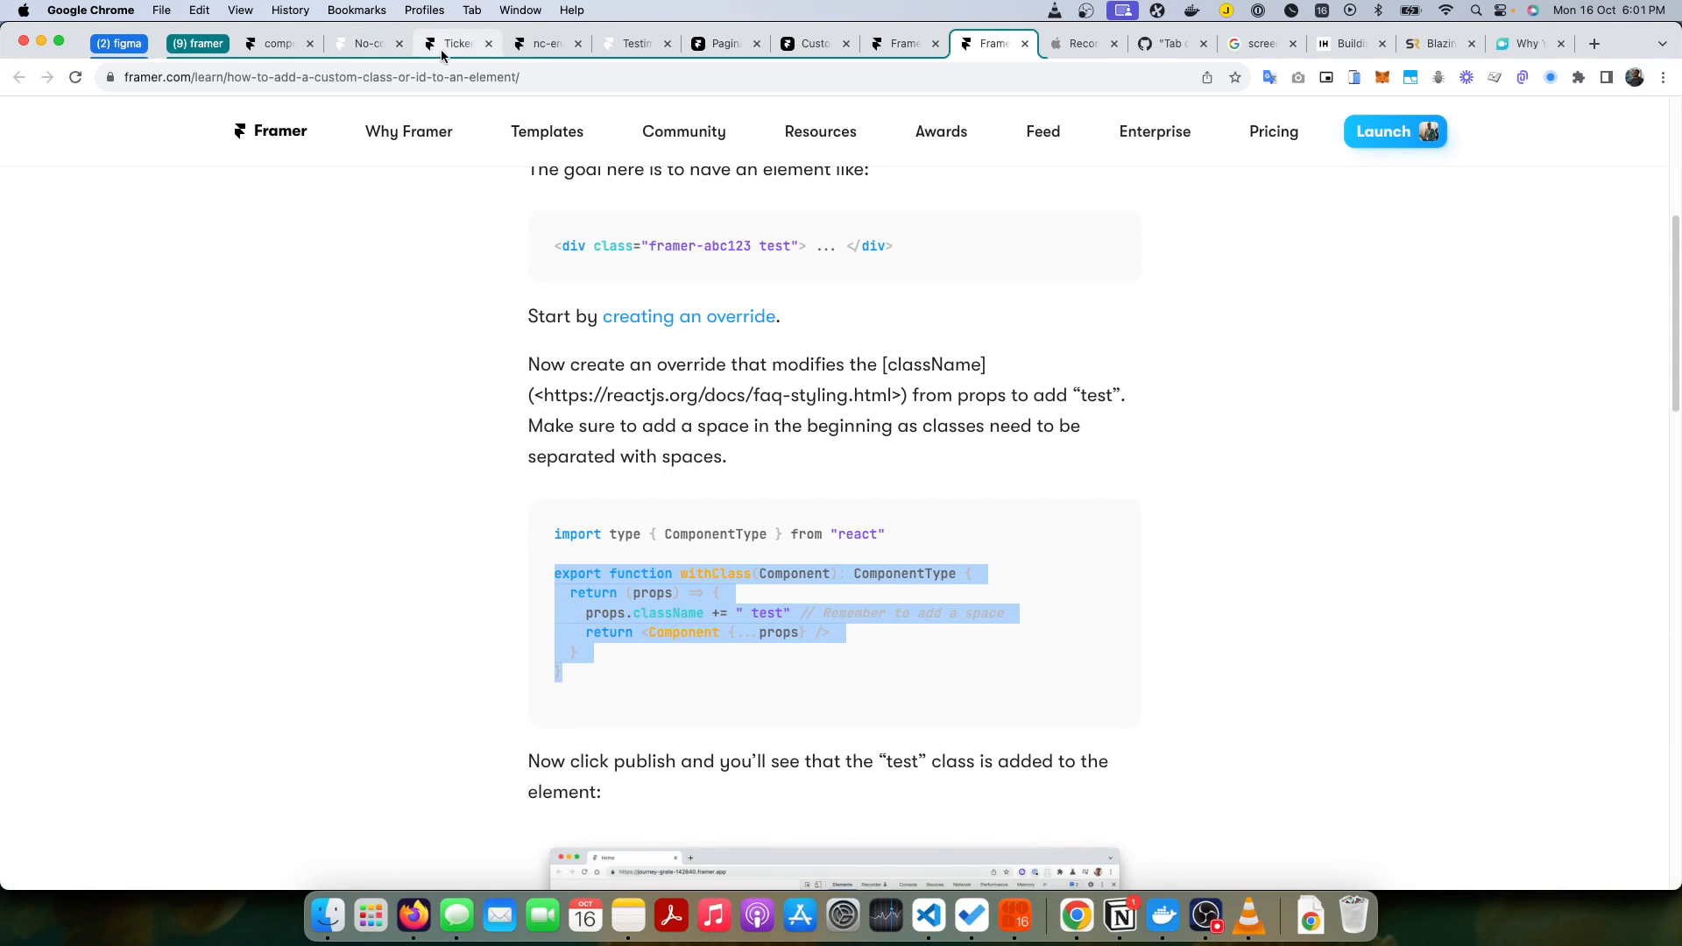
{"action": "left_click", "coordinate": [538, 46]}
{"action": "key", "text": "super+Tab"}
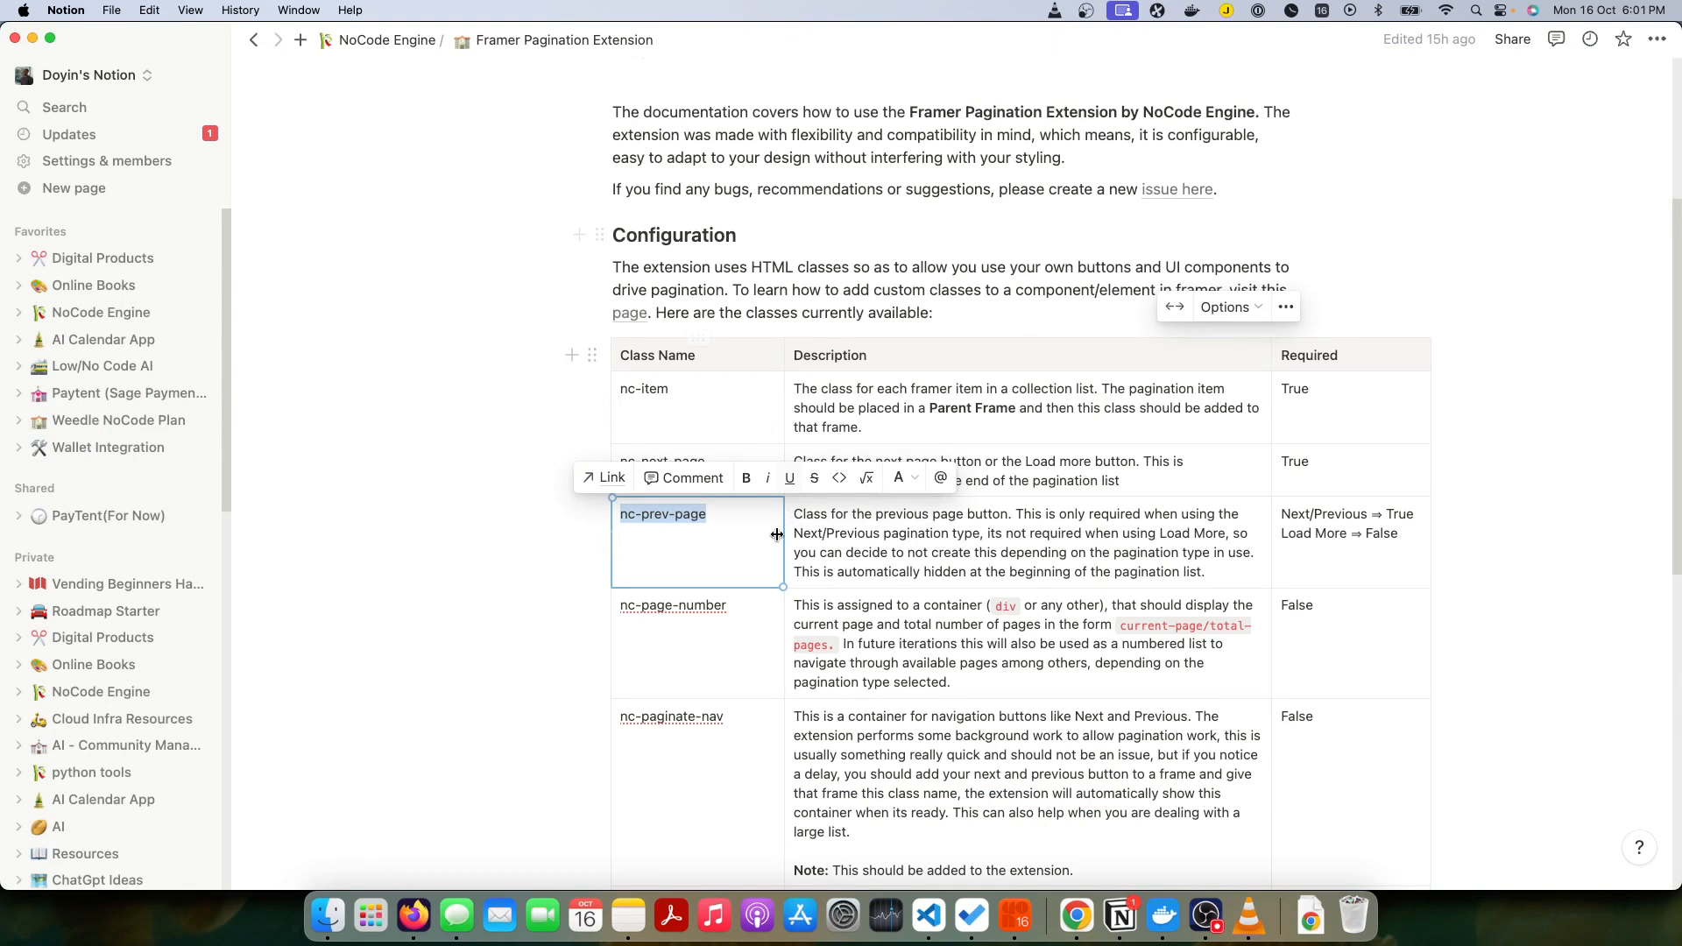
{"action": "triple_click", "coordinate": [711, 461]}
{"action": "key", "text": "super+Tab"}
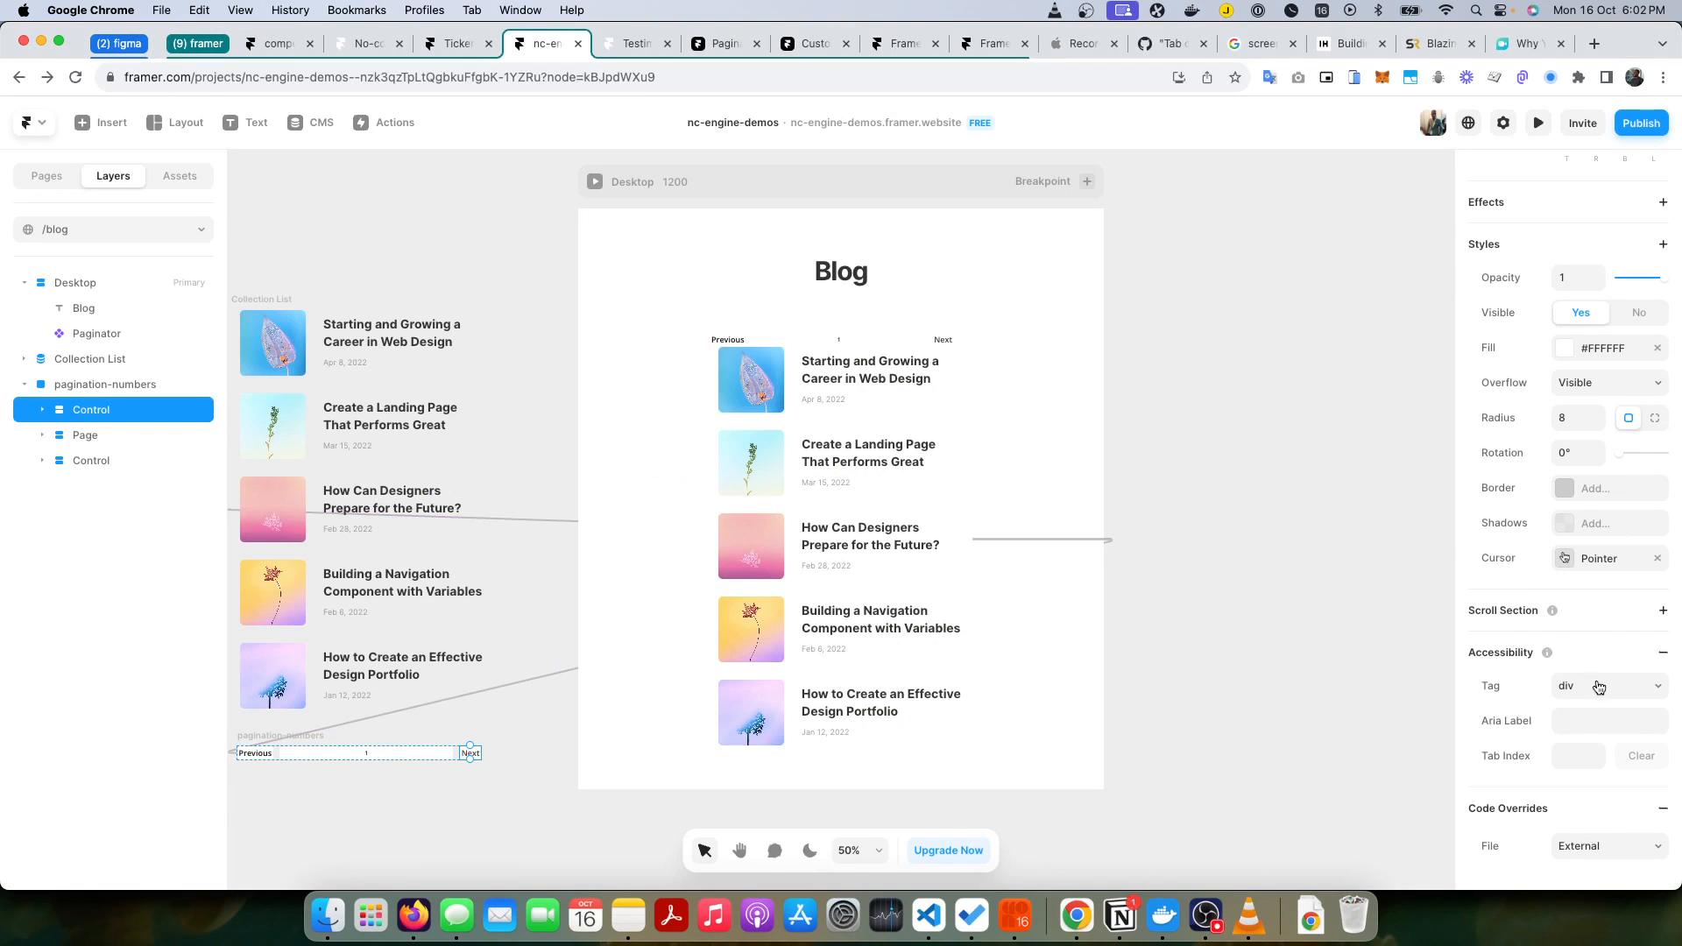
Step: Apply the withClass override from the Nc_next_page file to the Next control
{"action": "left_click", "coordinate": [1593, 846]}
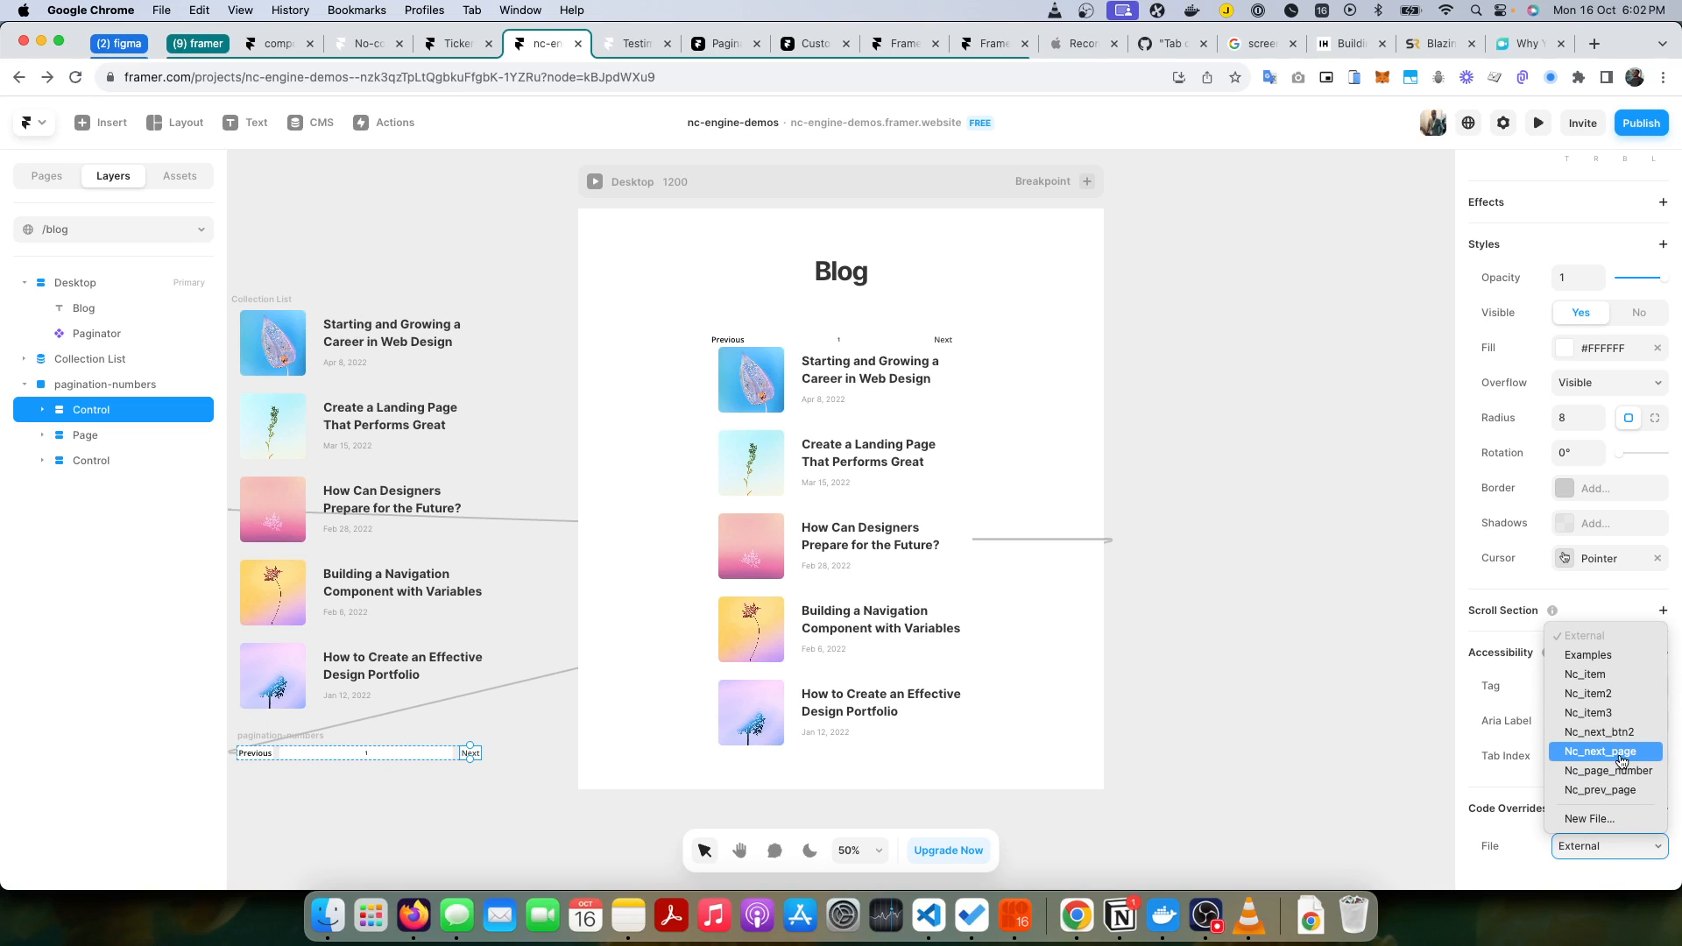
{"action": "left_click", "coordinate": [1622, 758]}
{"action": "left_click", "coordinate": [1590, 821]}
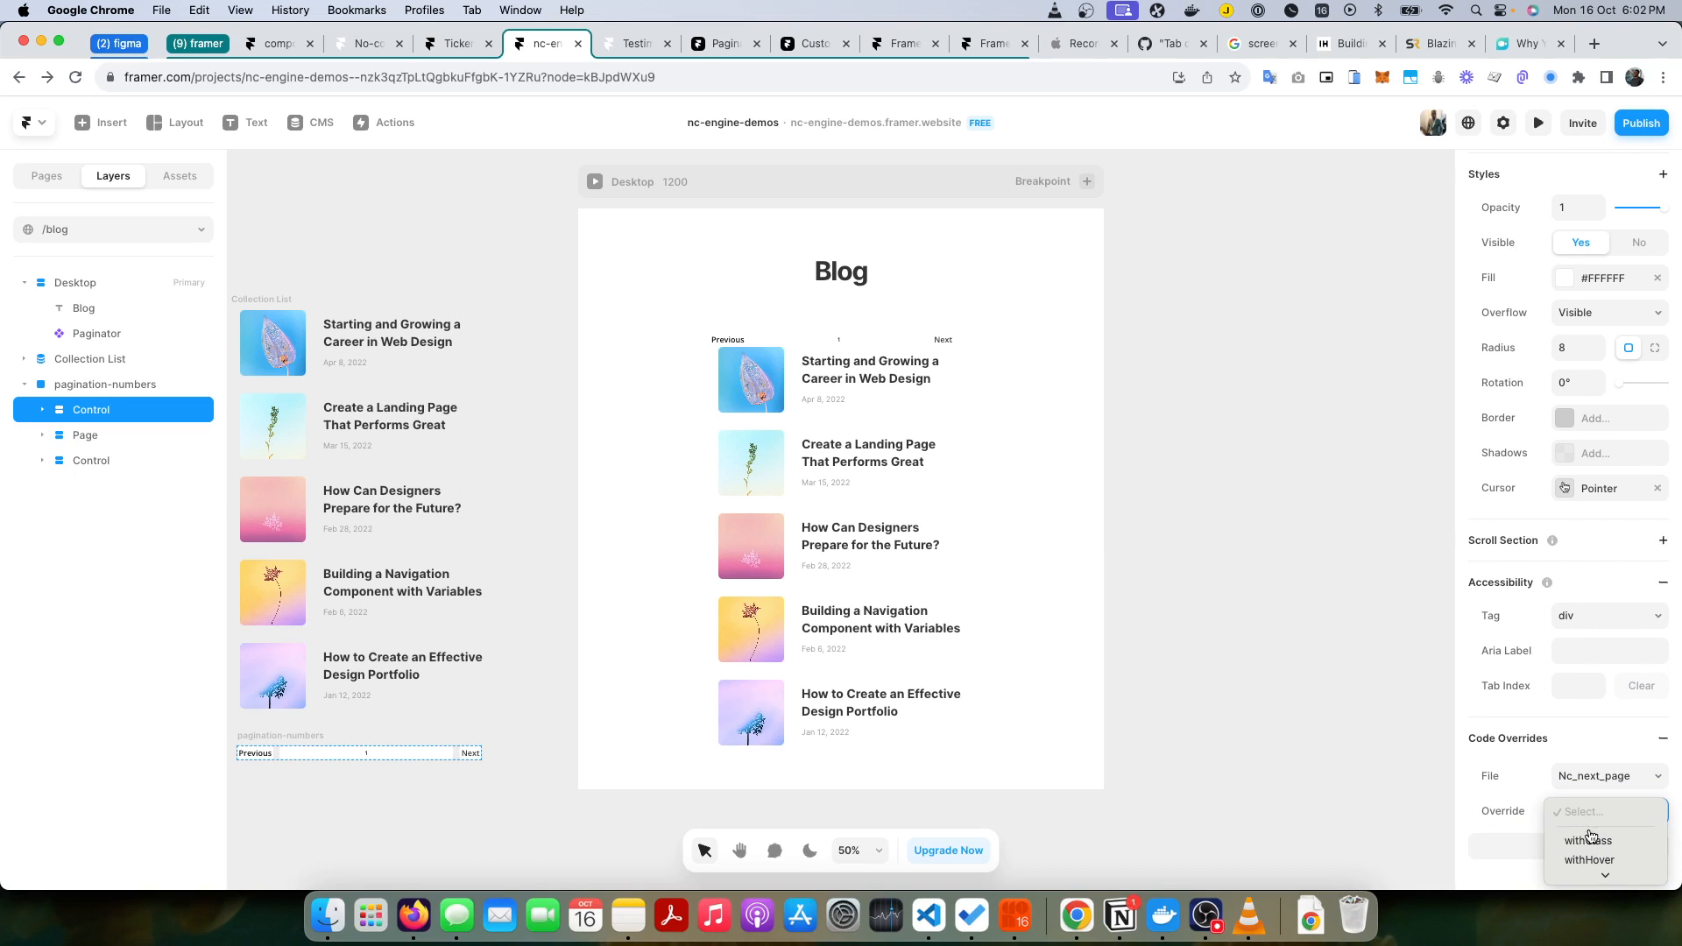
{"action": "left_click", "coordinate": [1582, 839]}
Step: Check the class name in the Nc_next_page override code against the Notion documentation, and return to the blog page
{"action": "left_click", "coordinate": [1568, 846]}
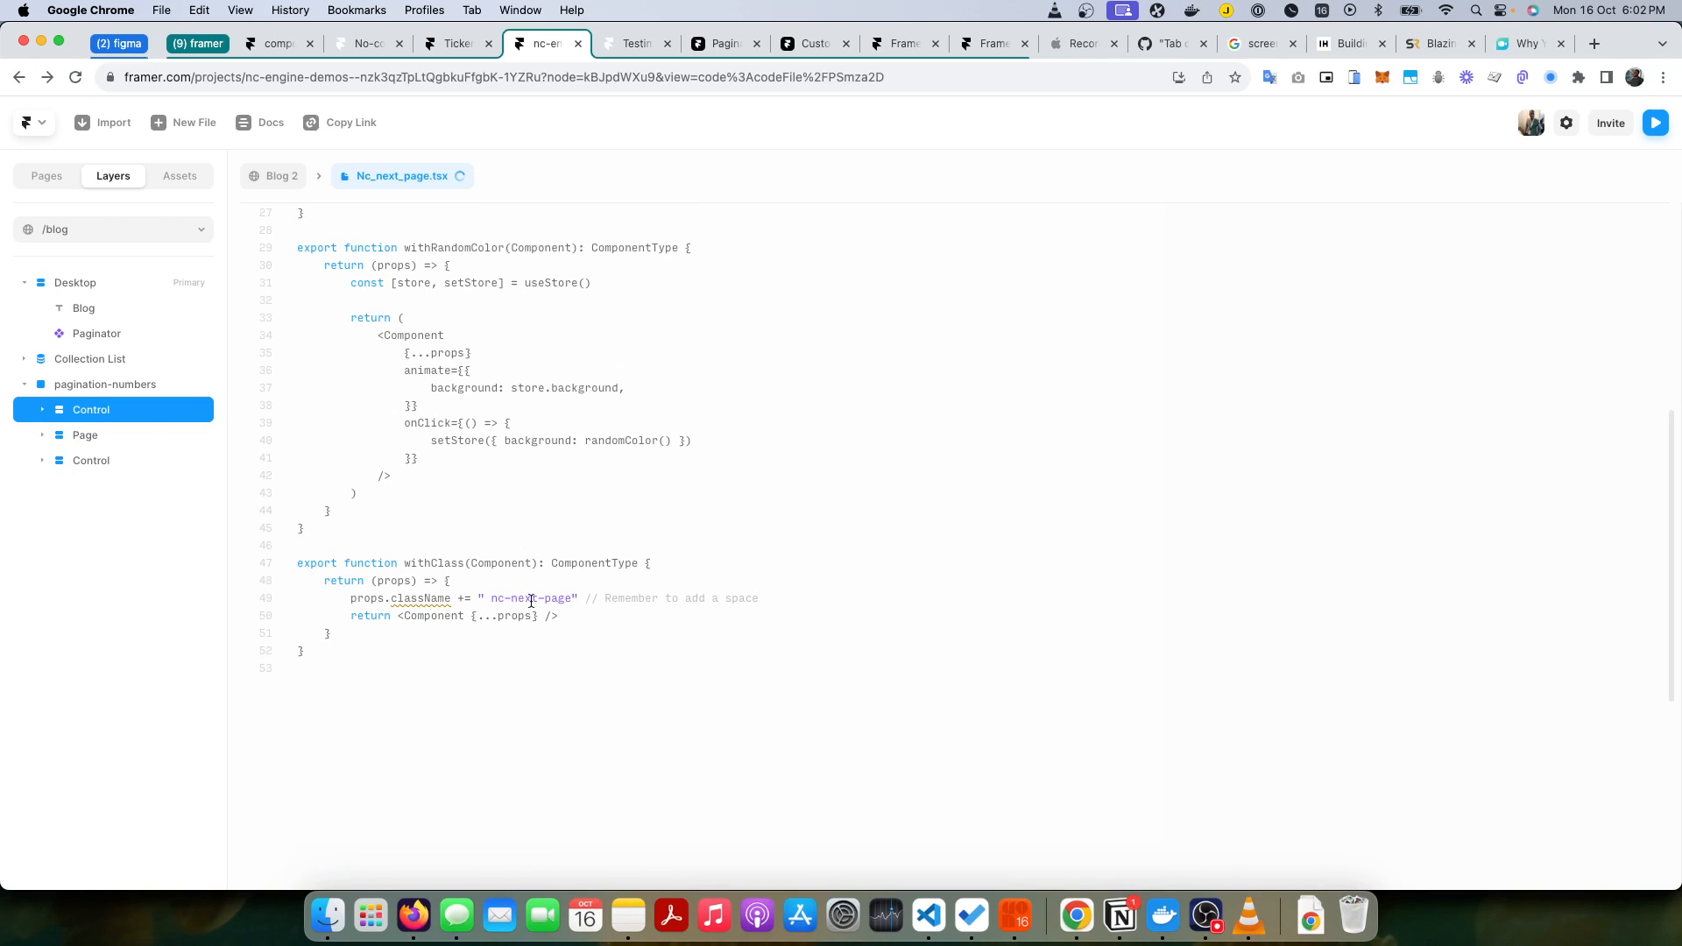
{"action": "key", "text": "super+Tab"}
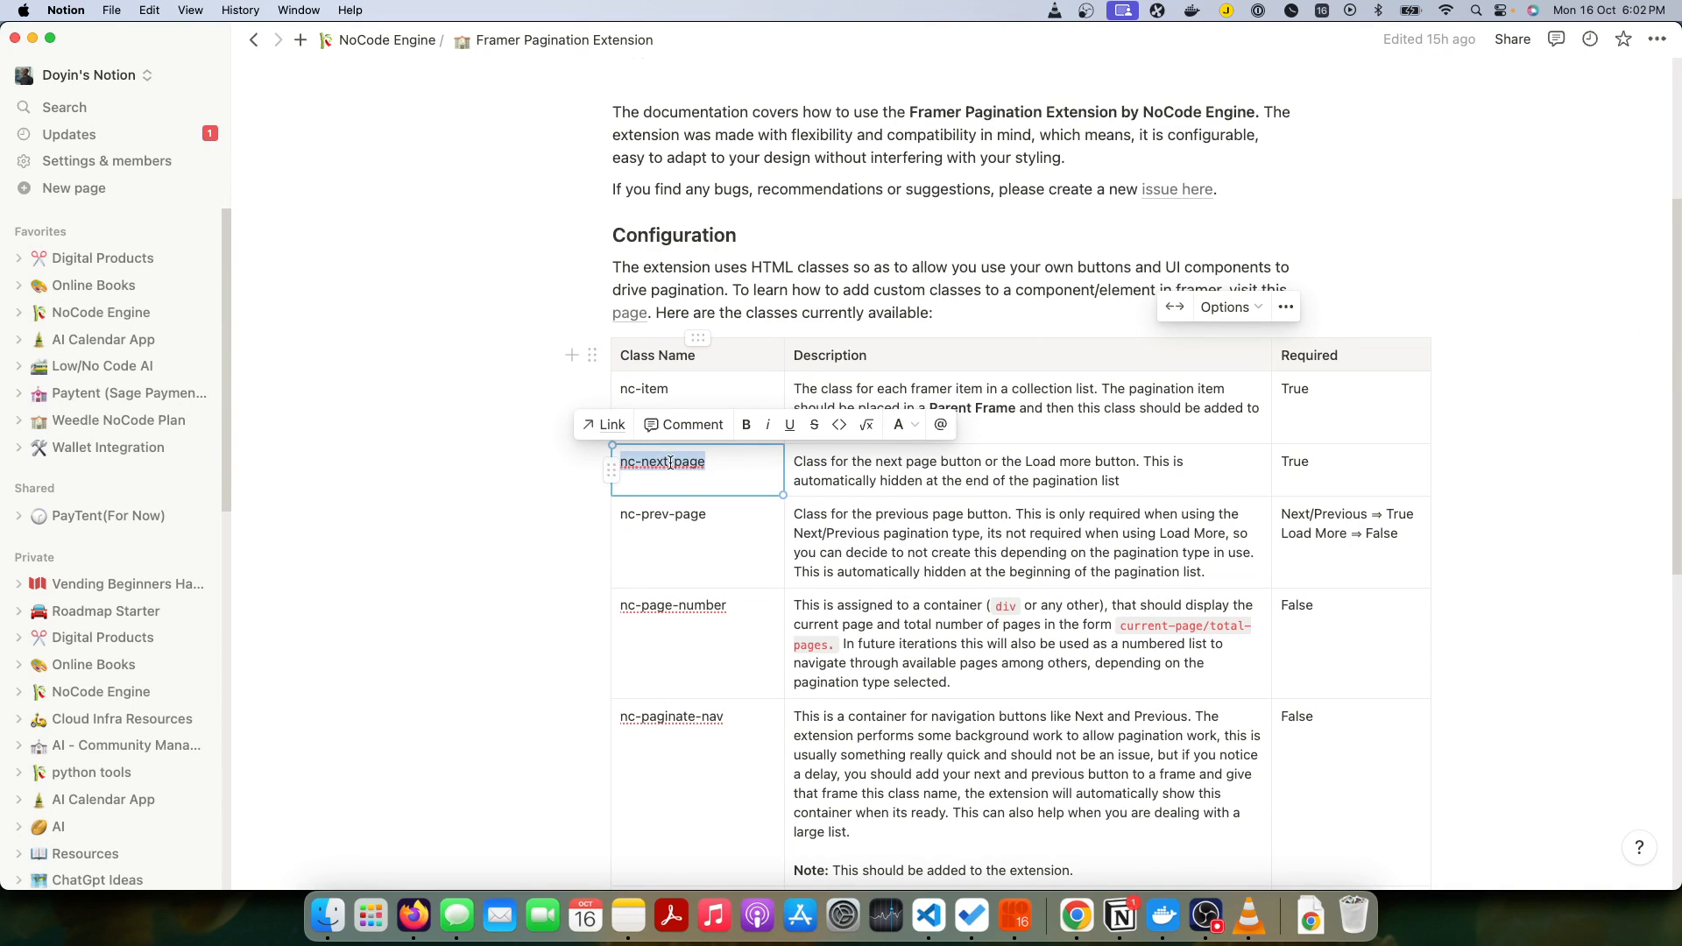
{"action": "key", "text": "super+Tab"}
{"action": "left_click", "coordinate": [277, 170]}
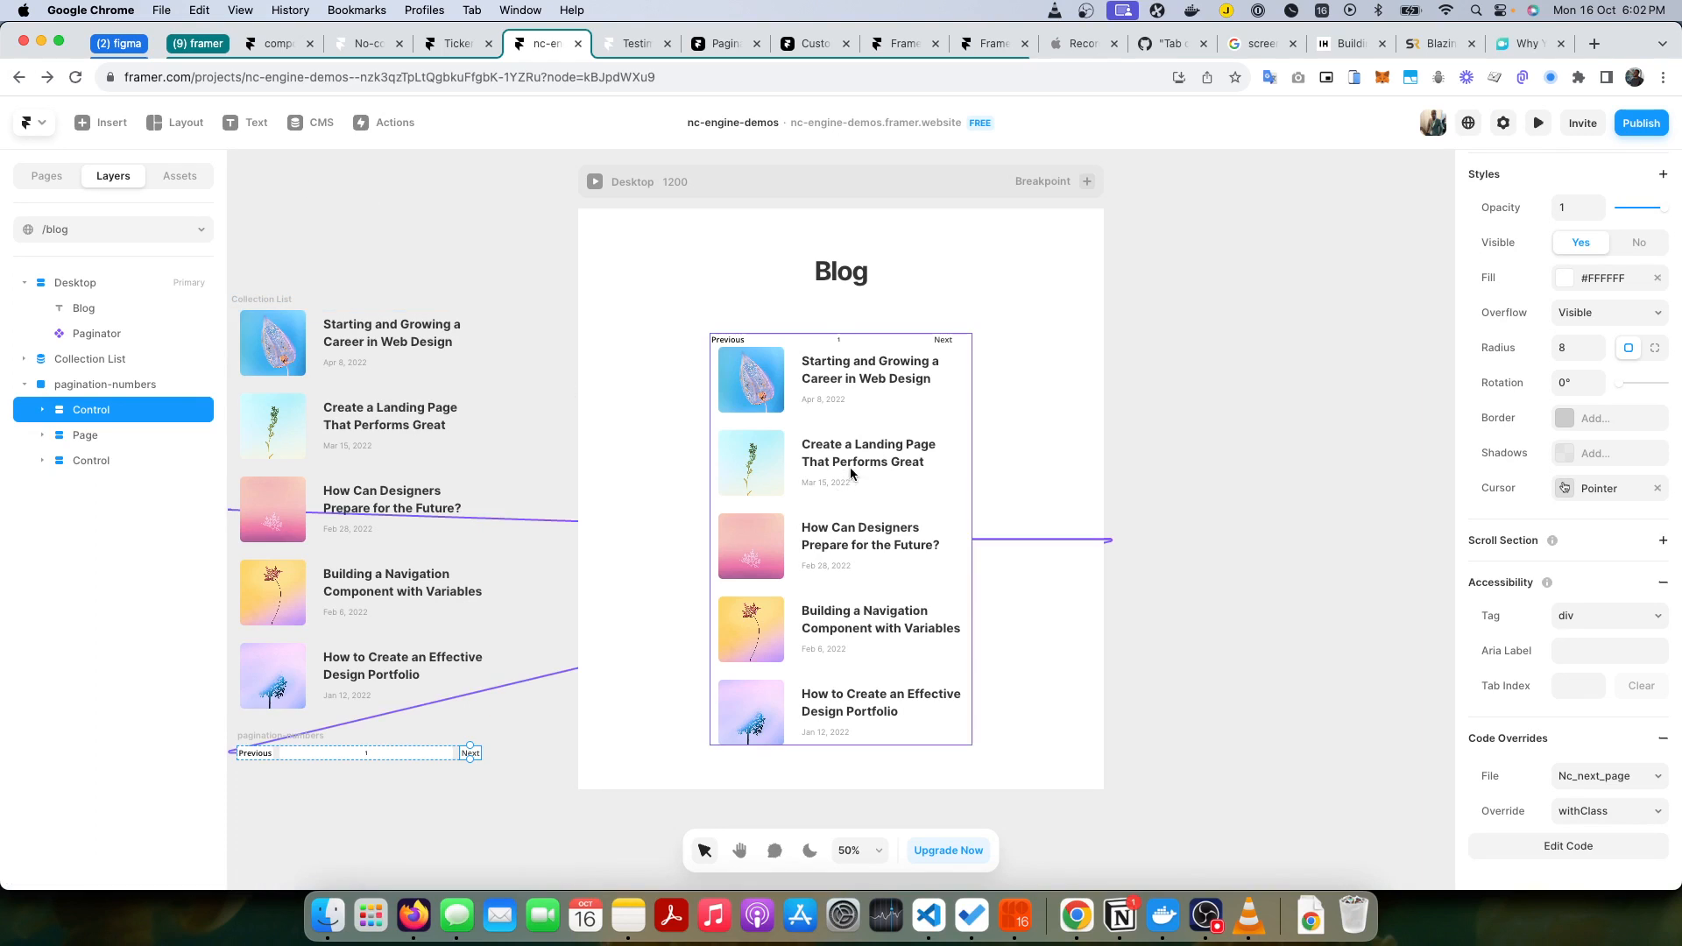
Step: Apply the withClass override from Nc_prev_page to the Previous control, and check its code before returning to the blog page
{"action": "left_click", "coordinate": [114, 462]}
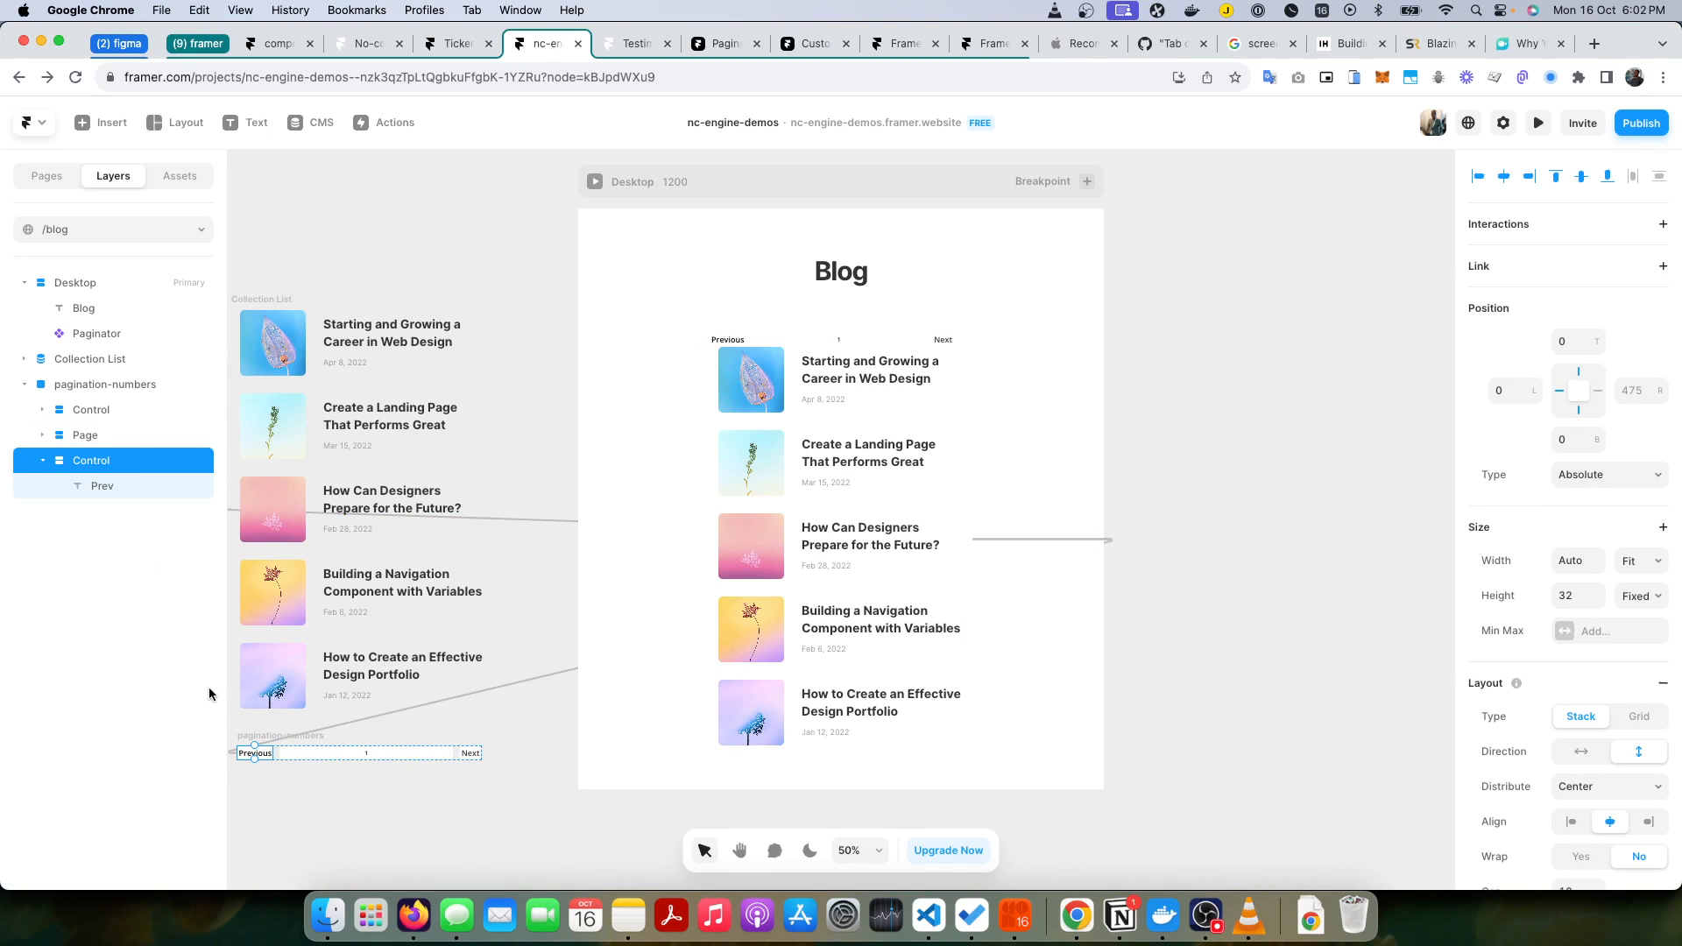
{"action": "scroll", "coordinate": [1656, 784], "scroll_direction": "down", "scroll_amount": 10}
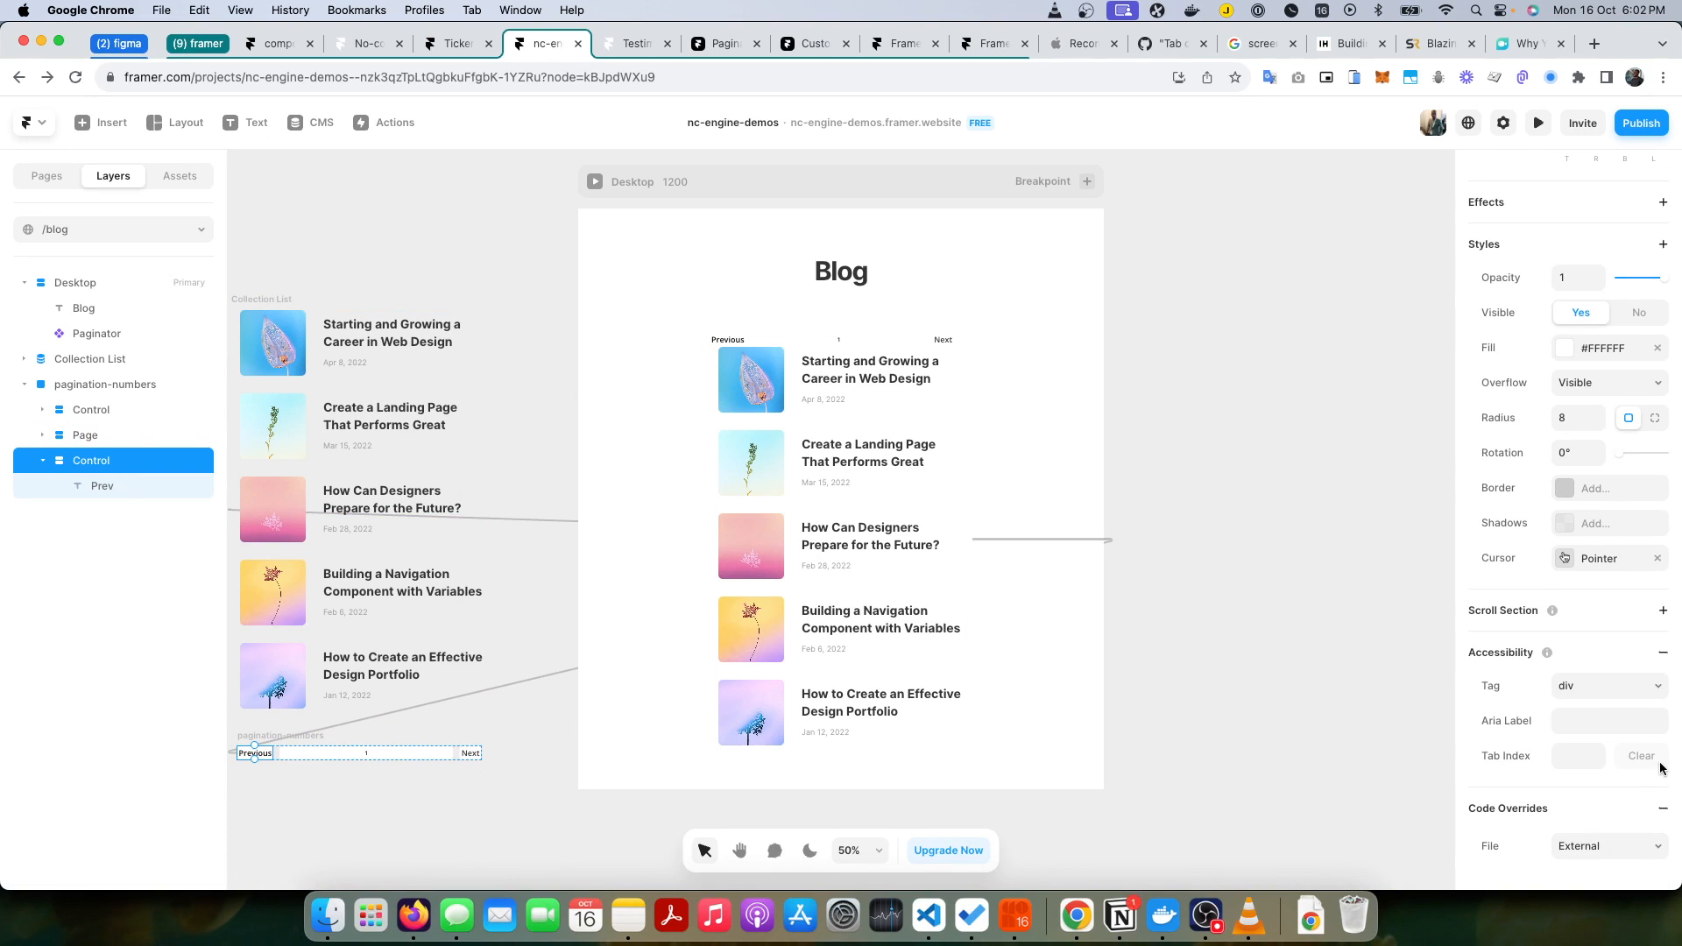
{"action": "left_click", "coordinate": [1603, 848]}
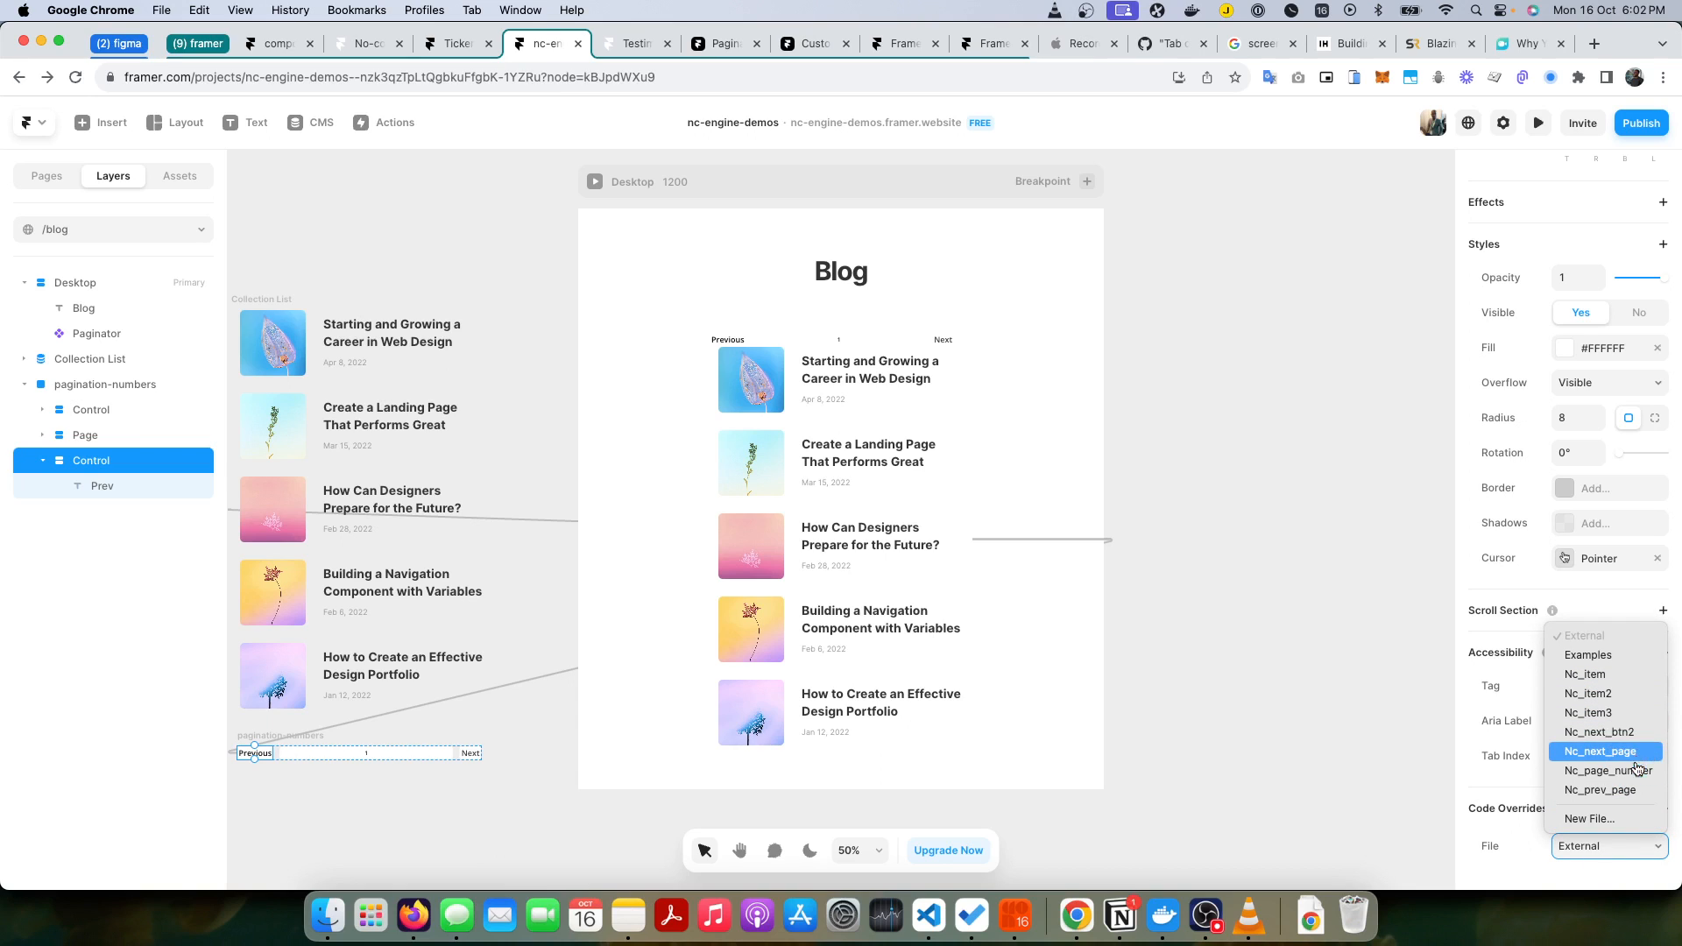
{"action": "left_click", "coordinate": [1625, 789]}
{"action": "scroll", "coordinate": [1612, 841], "scroll_direction": "down", "scroll_amount": 2}
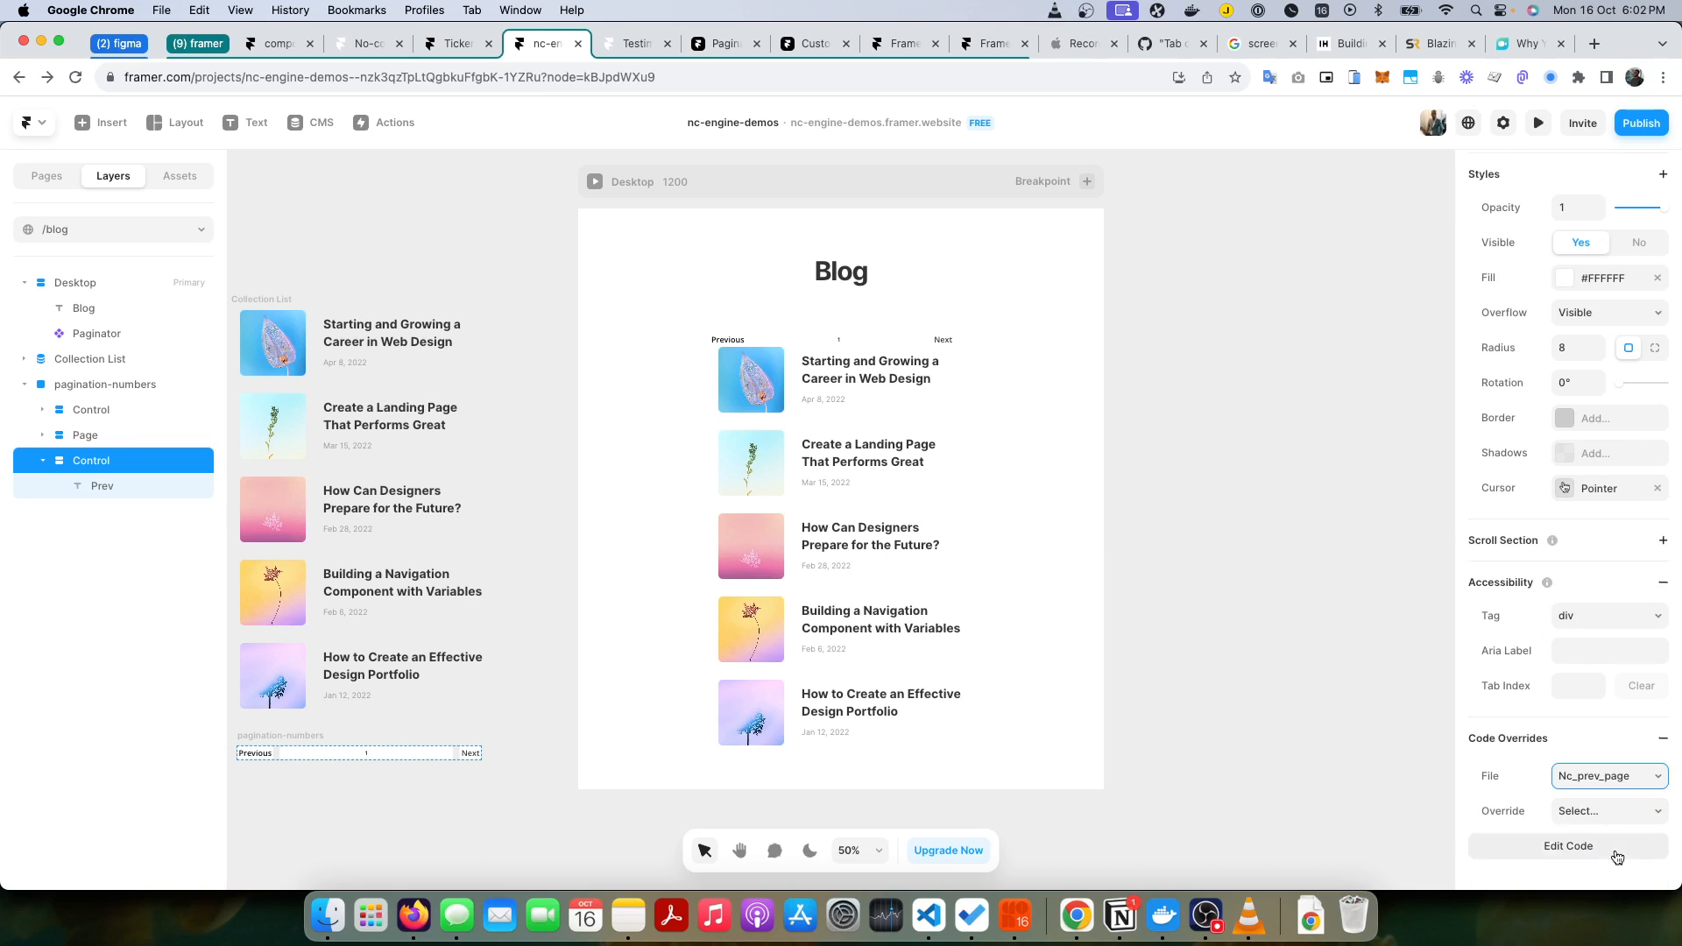
{"action": "left_click", "coordinate": [1611, 811]}
{"action": "left_click", "coordinate": [1612, 841]}
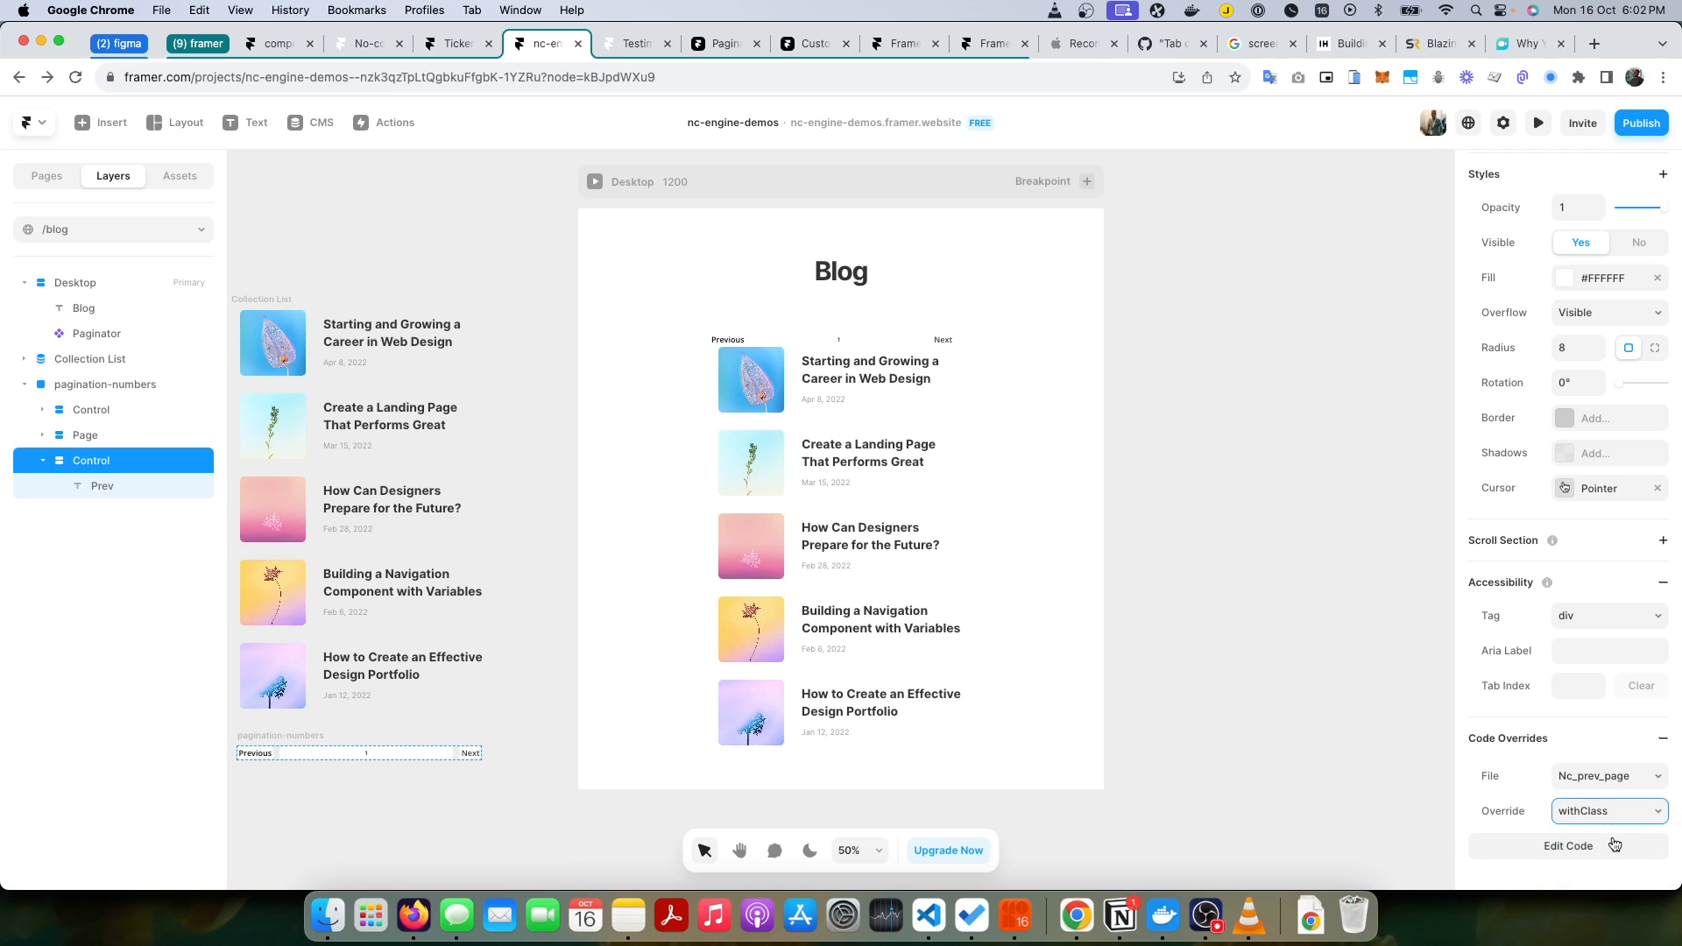
{"action": "left_click", "coordinate": [1568, 848]}
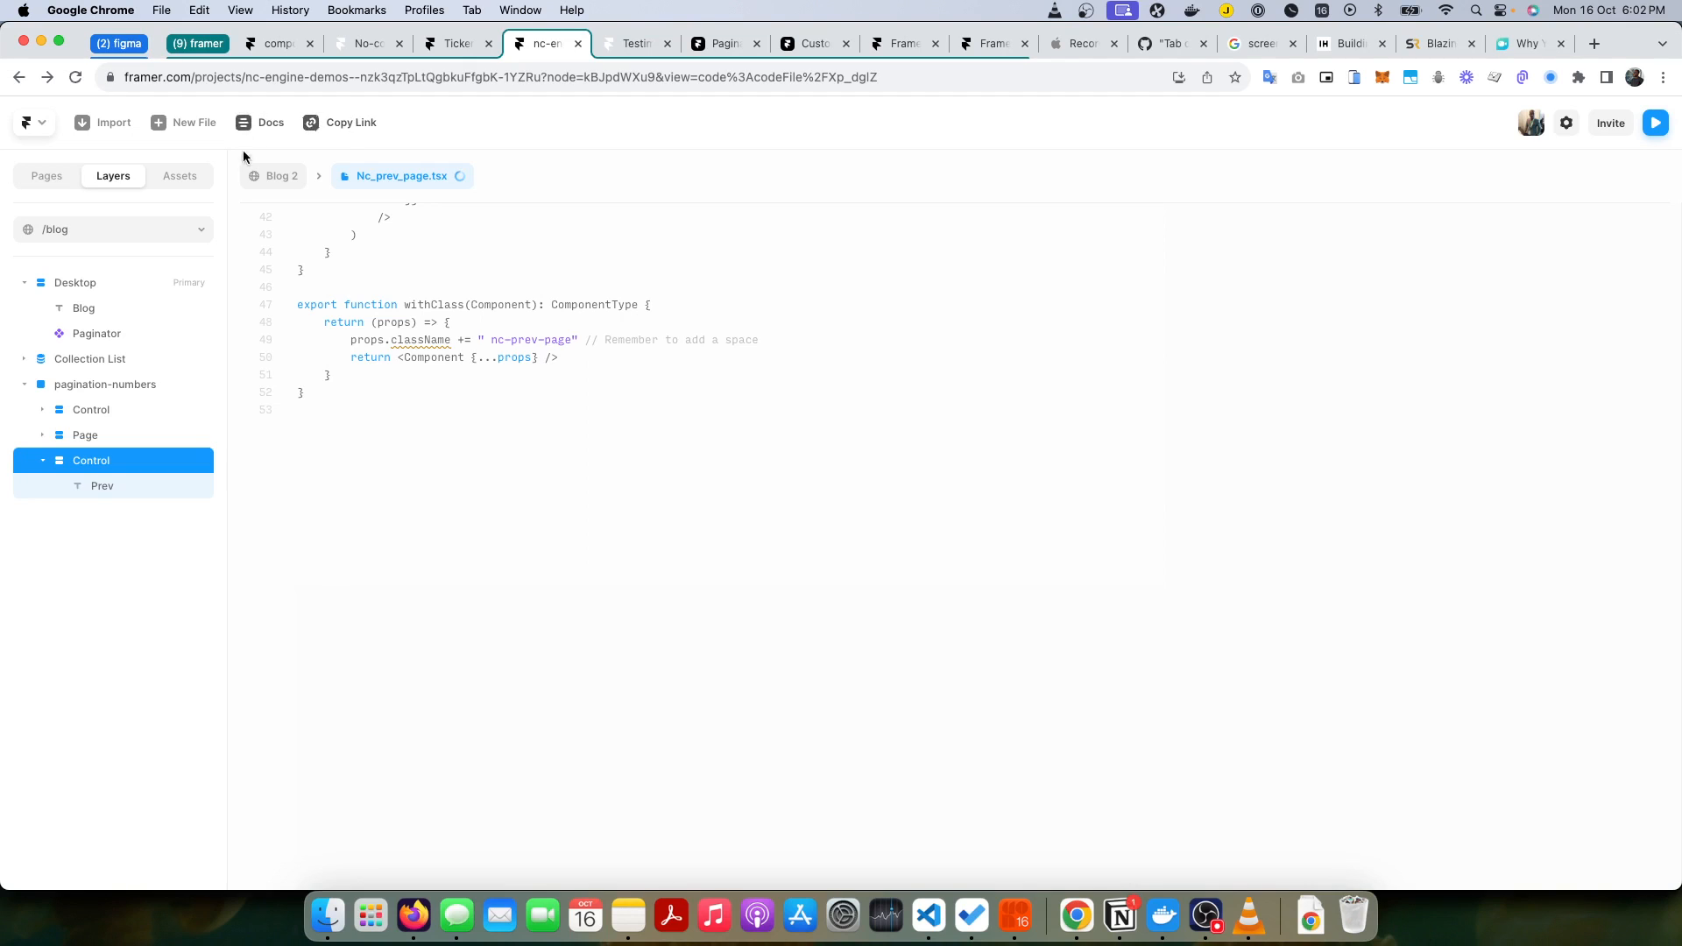
{"action": "left_click", "coordinate": [272, 176]}
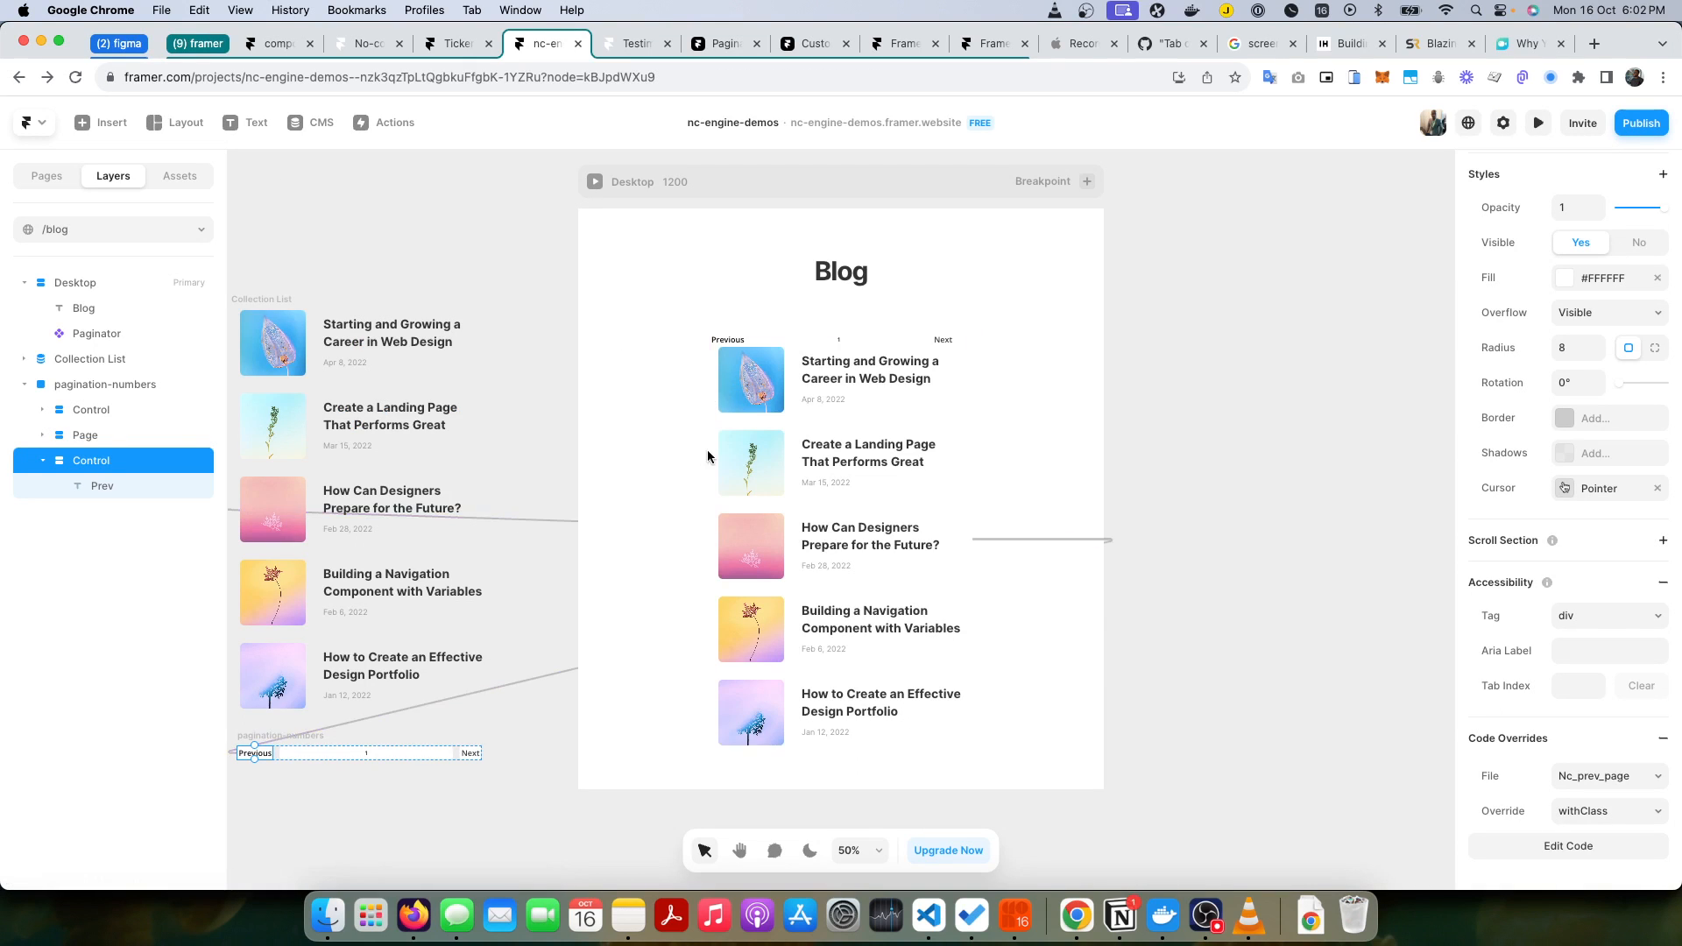
Step: Apply the withClass override from the Nc_page_number file to the Page layer between the Previous and Next controls
{"action": "left_click", "coordinate": [336, 755]}
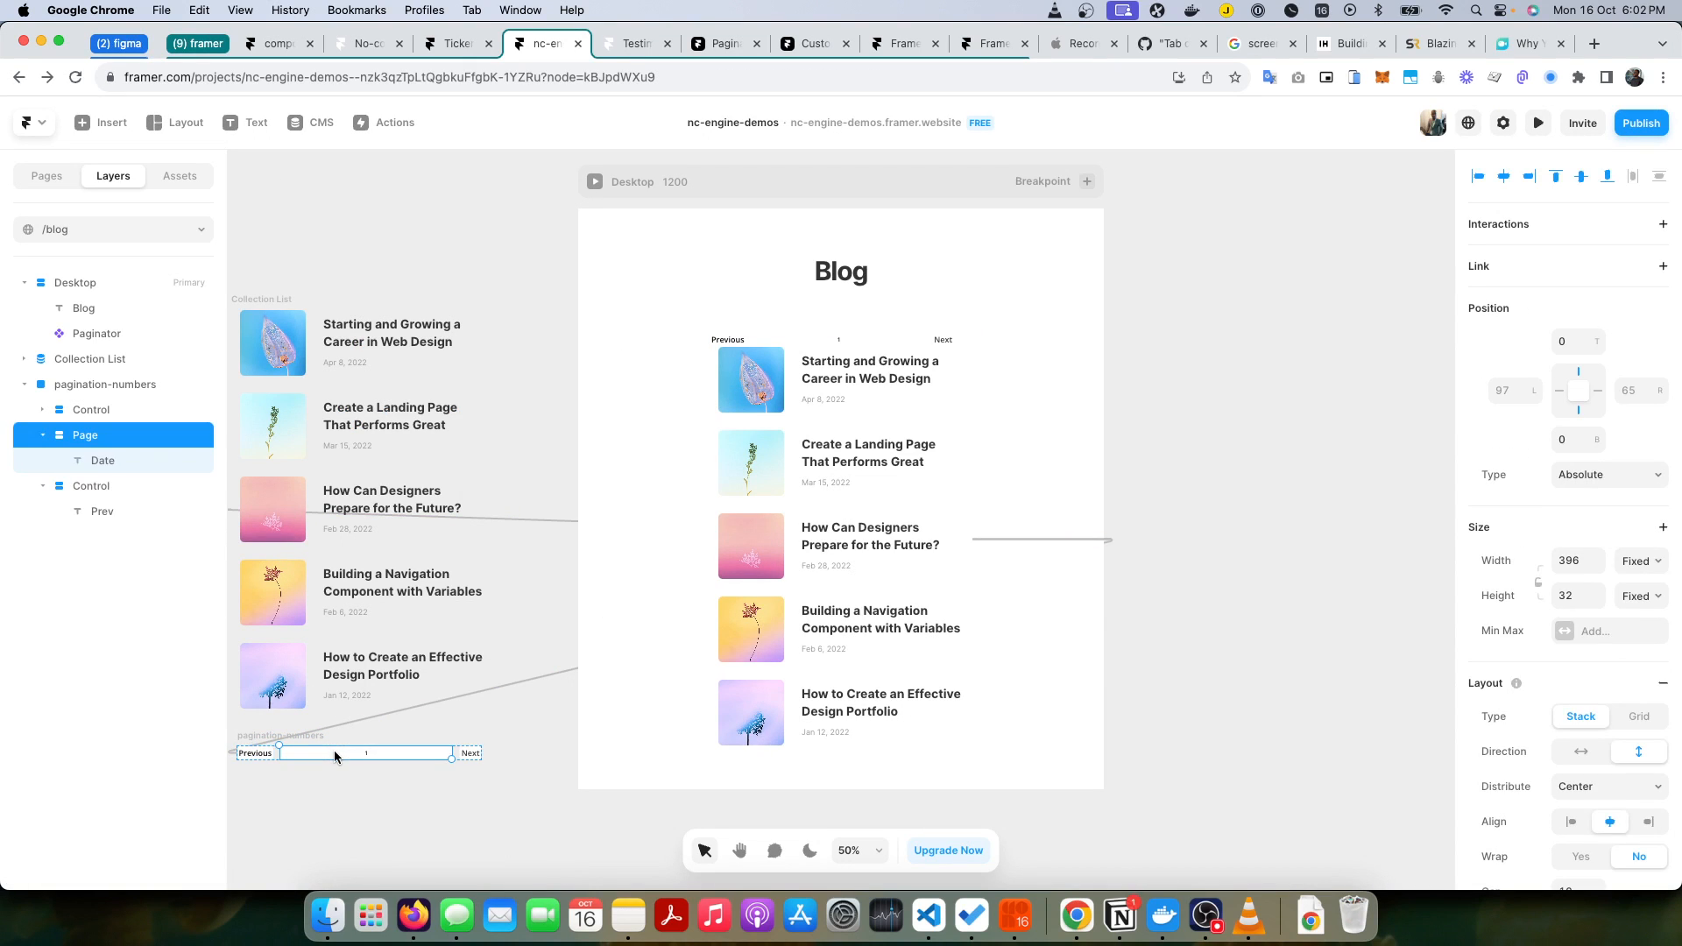
{"action": "key", "text": "super+Tab"}
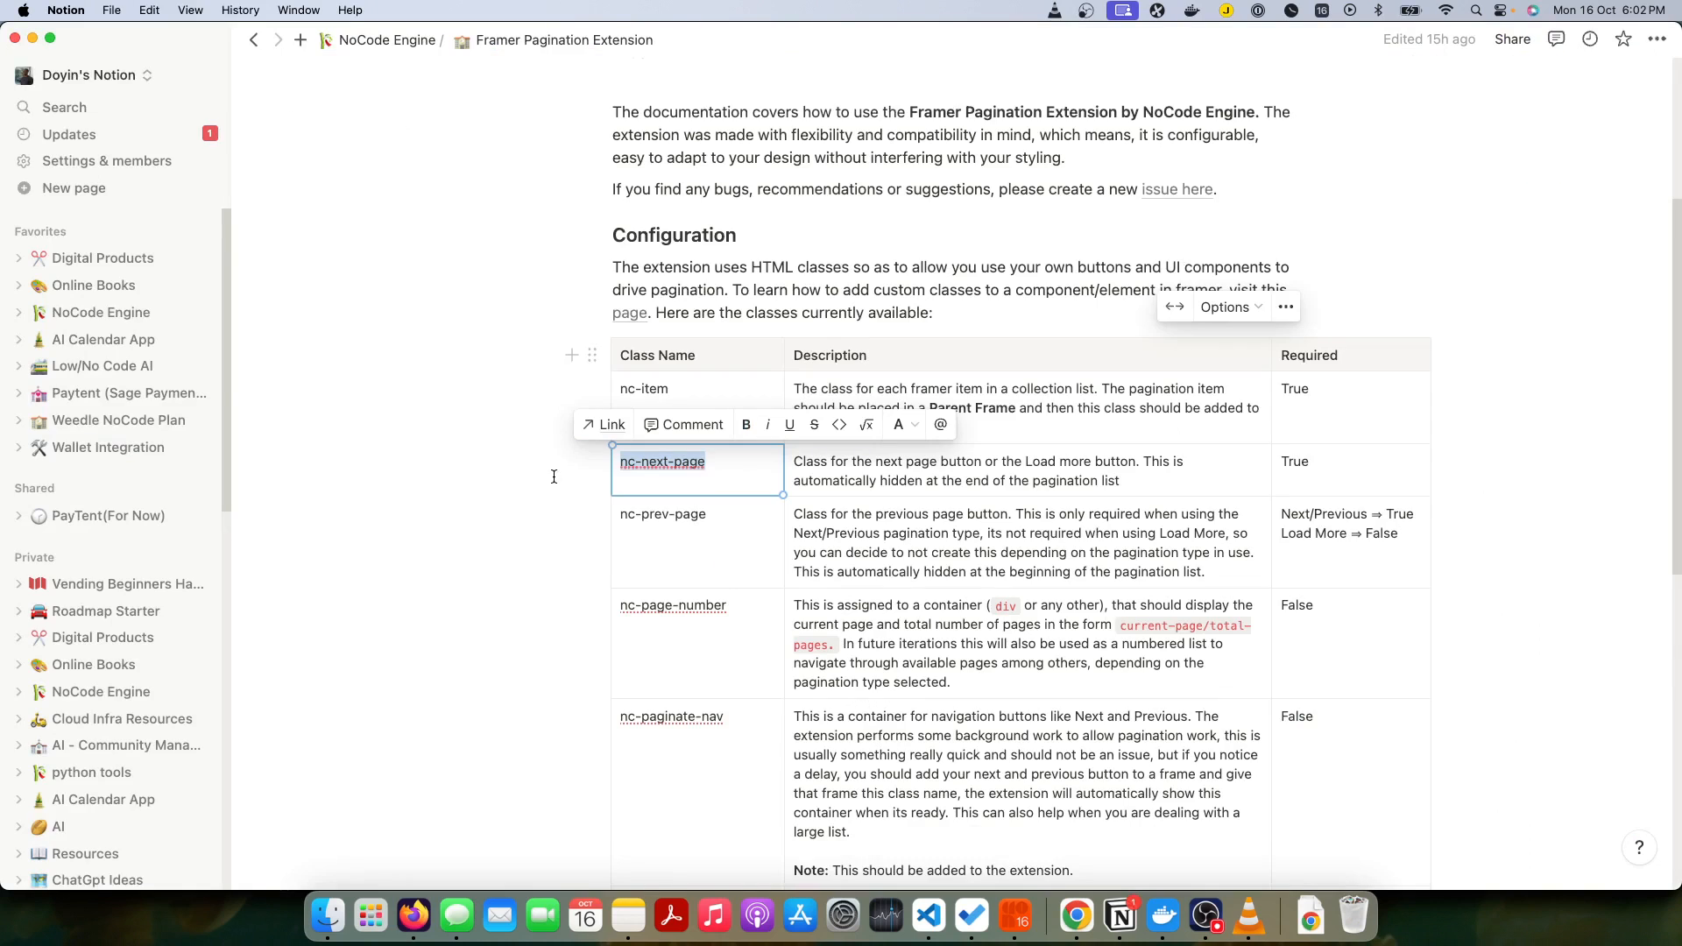
{"action": "key", "text": "super+Tab"}
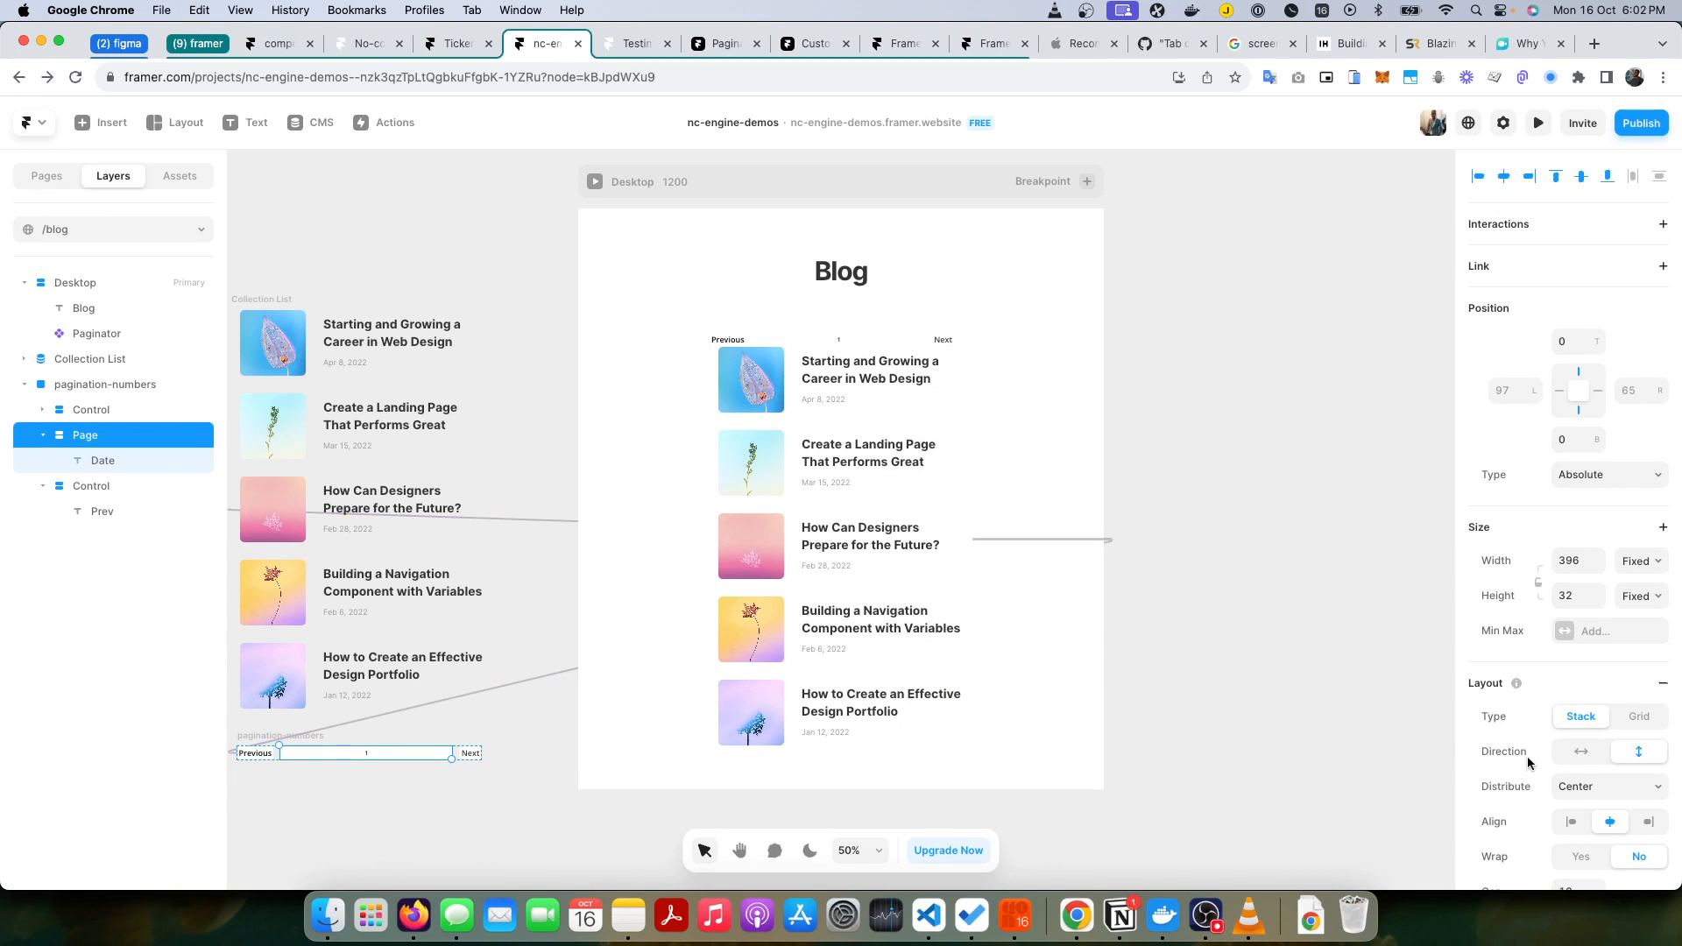
{"action": "scroll", "coordinate": [1529, 764], "scroll_direction": "down", "scroll_amount": 10}
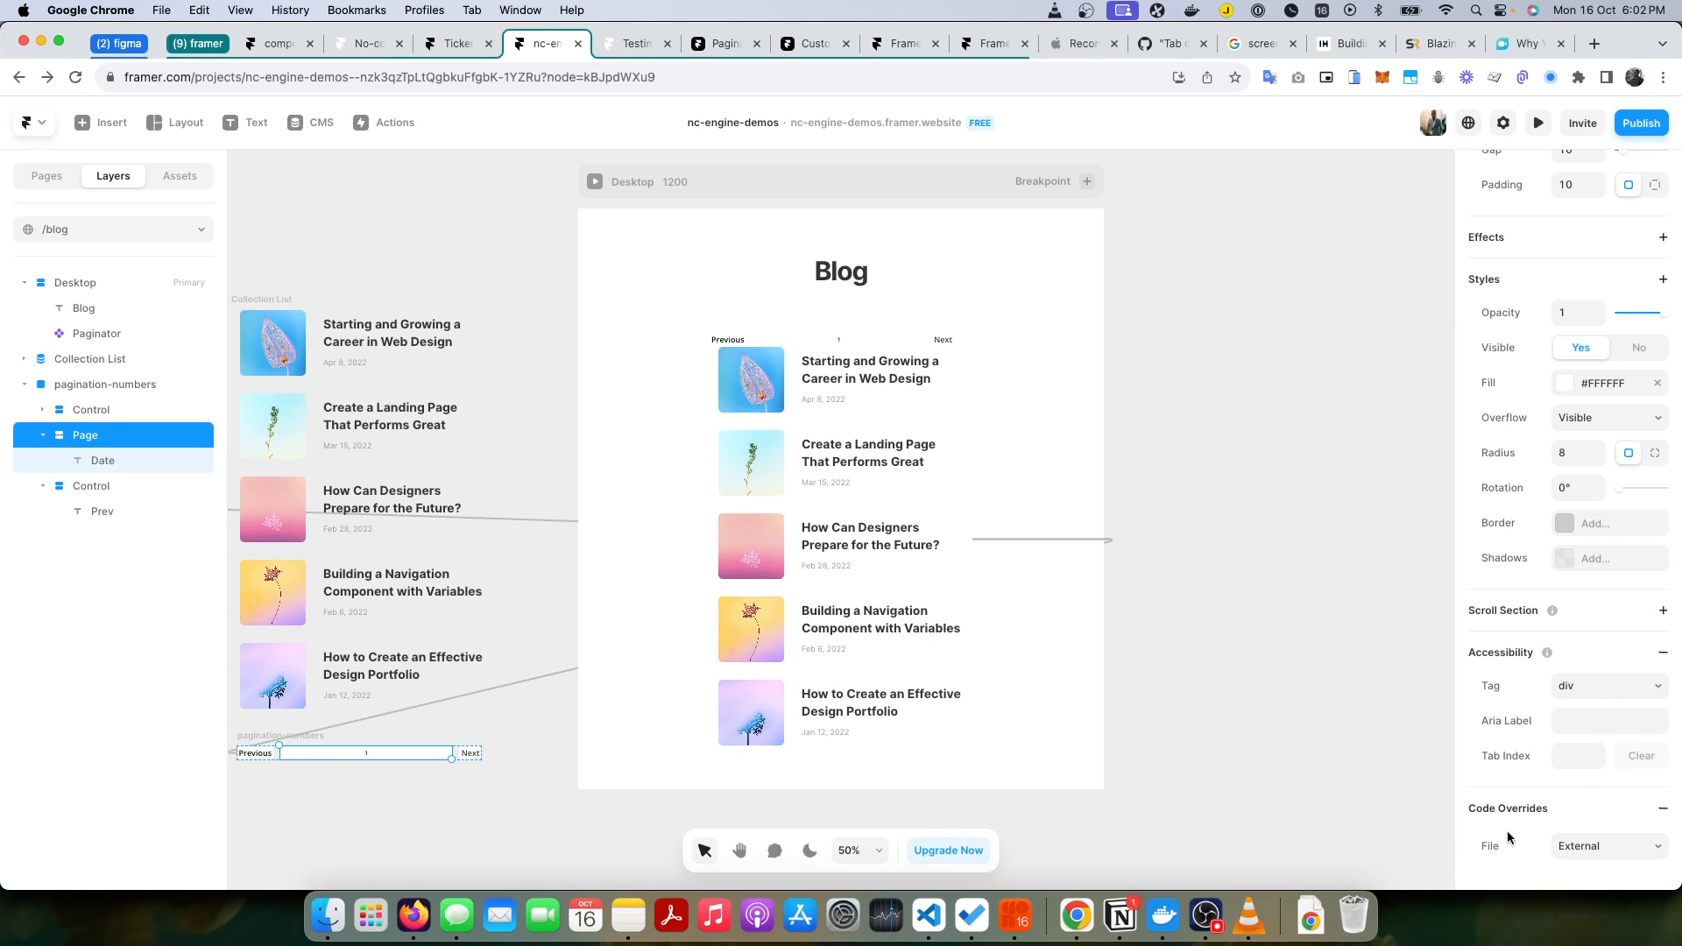
{"action": "left_click", "coordinate": [1591, 846]}
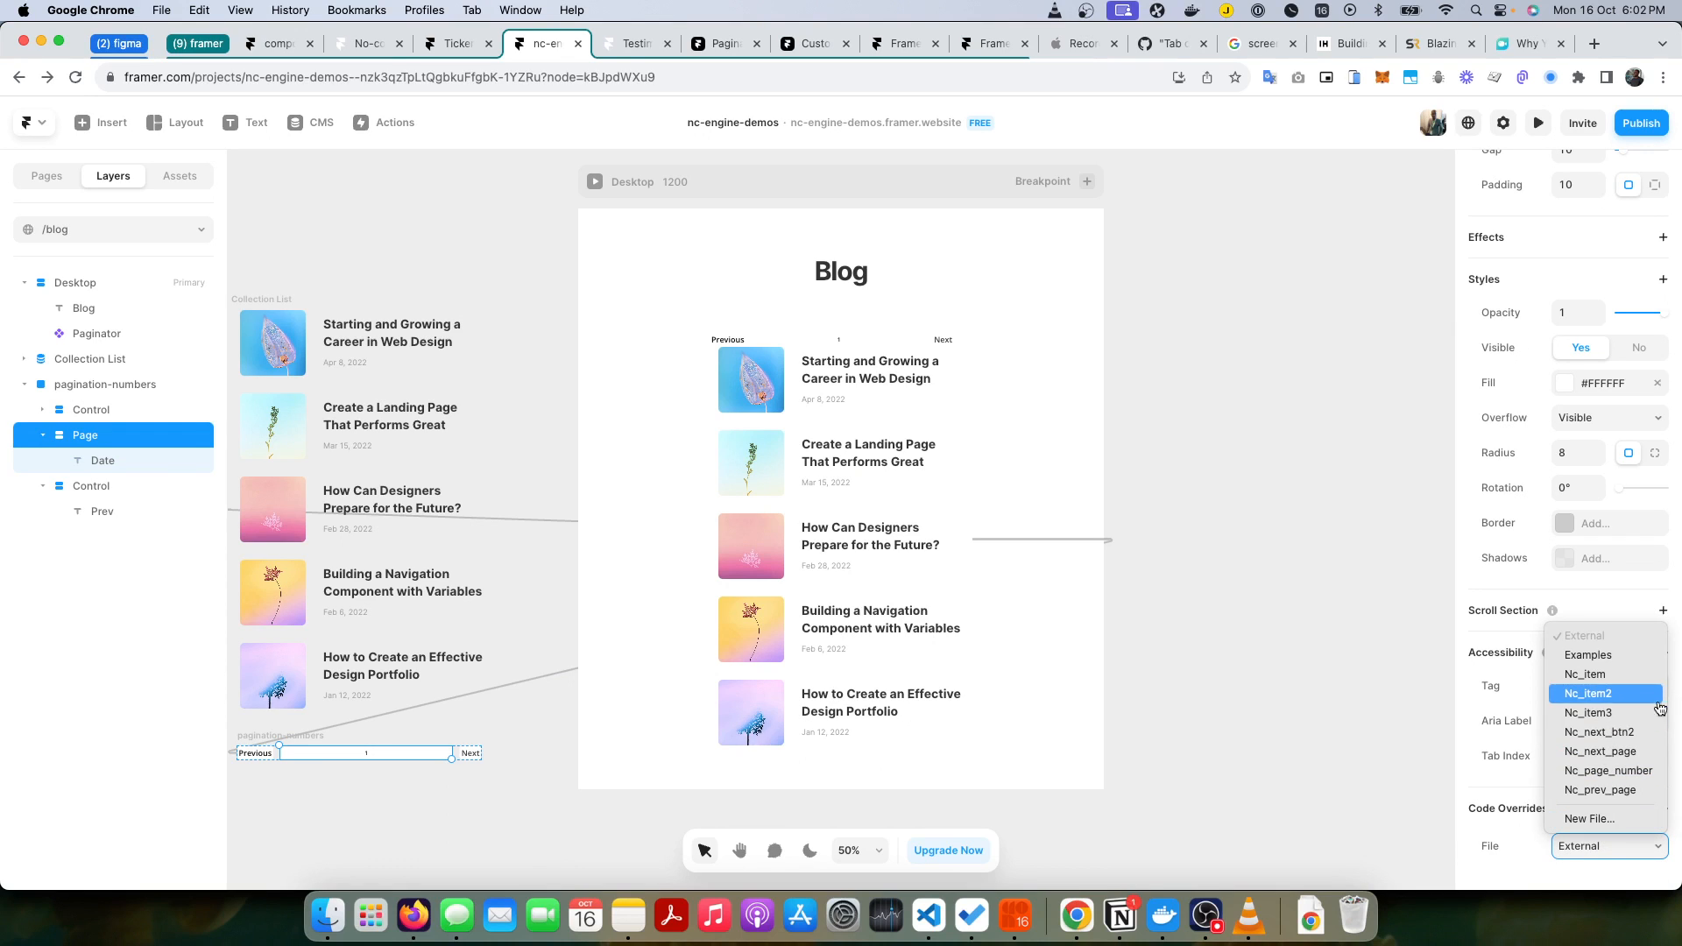
{"action": "left_click", "coordinate": [1633, 774]}
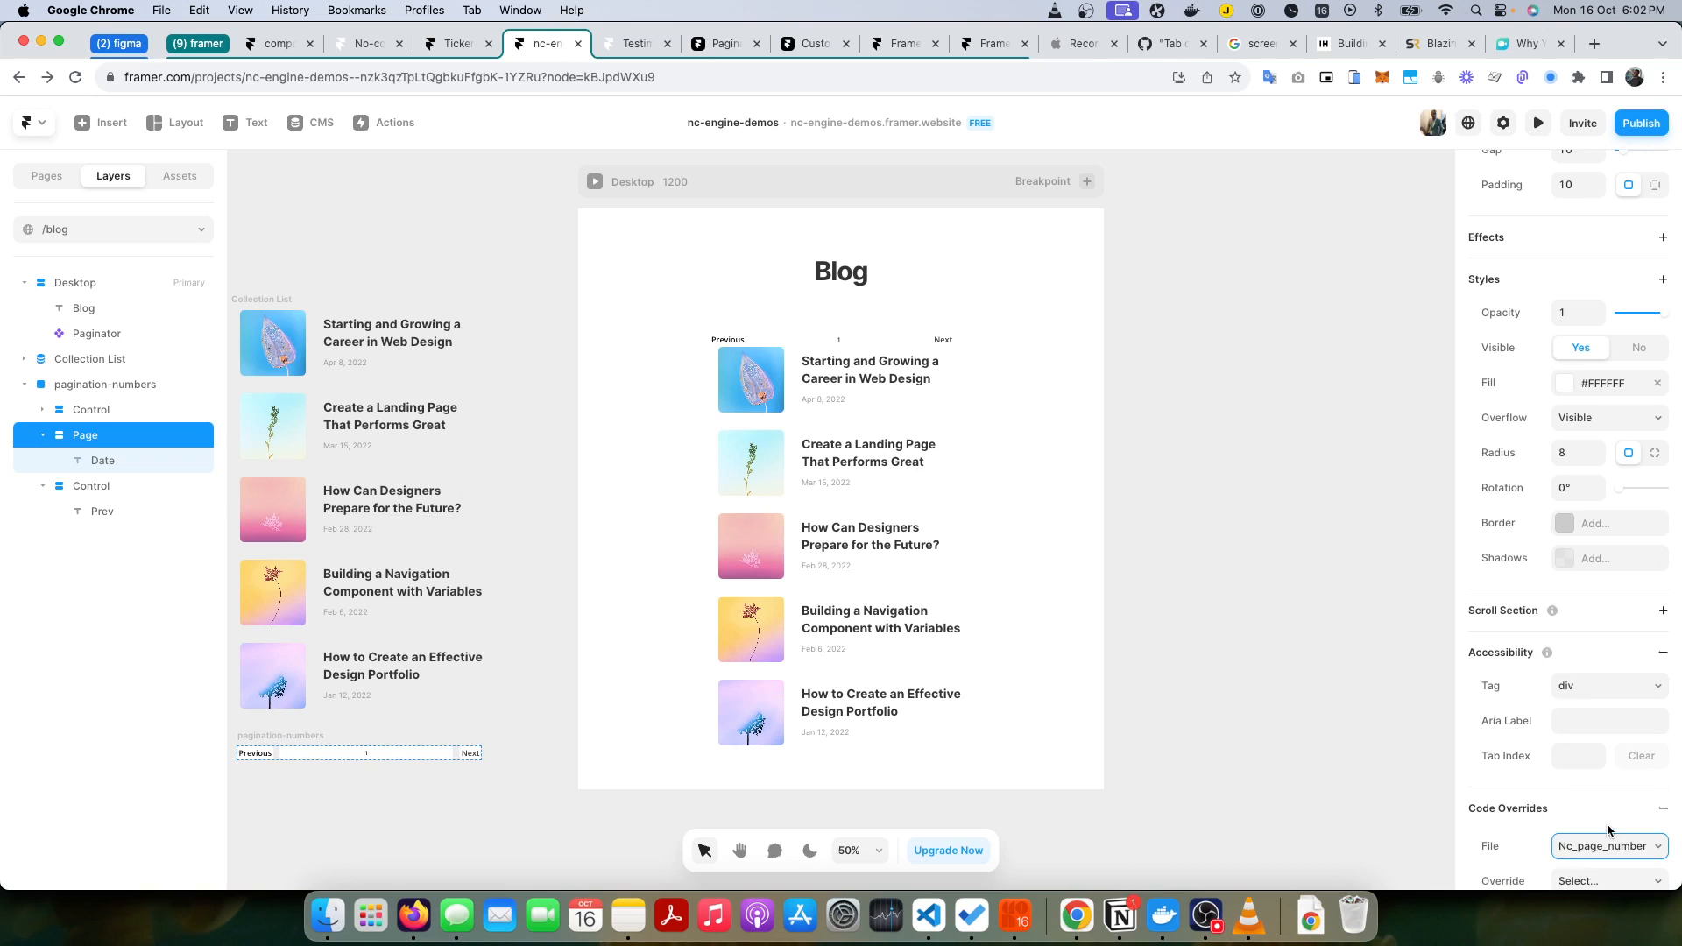
{"action": "left_click", "coordinate": [1605, 815]}
{"action": "left_click", "coordinate": [1592, 842]}
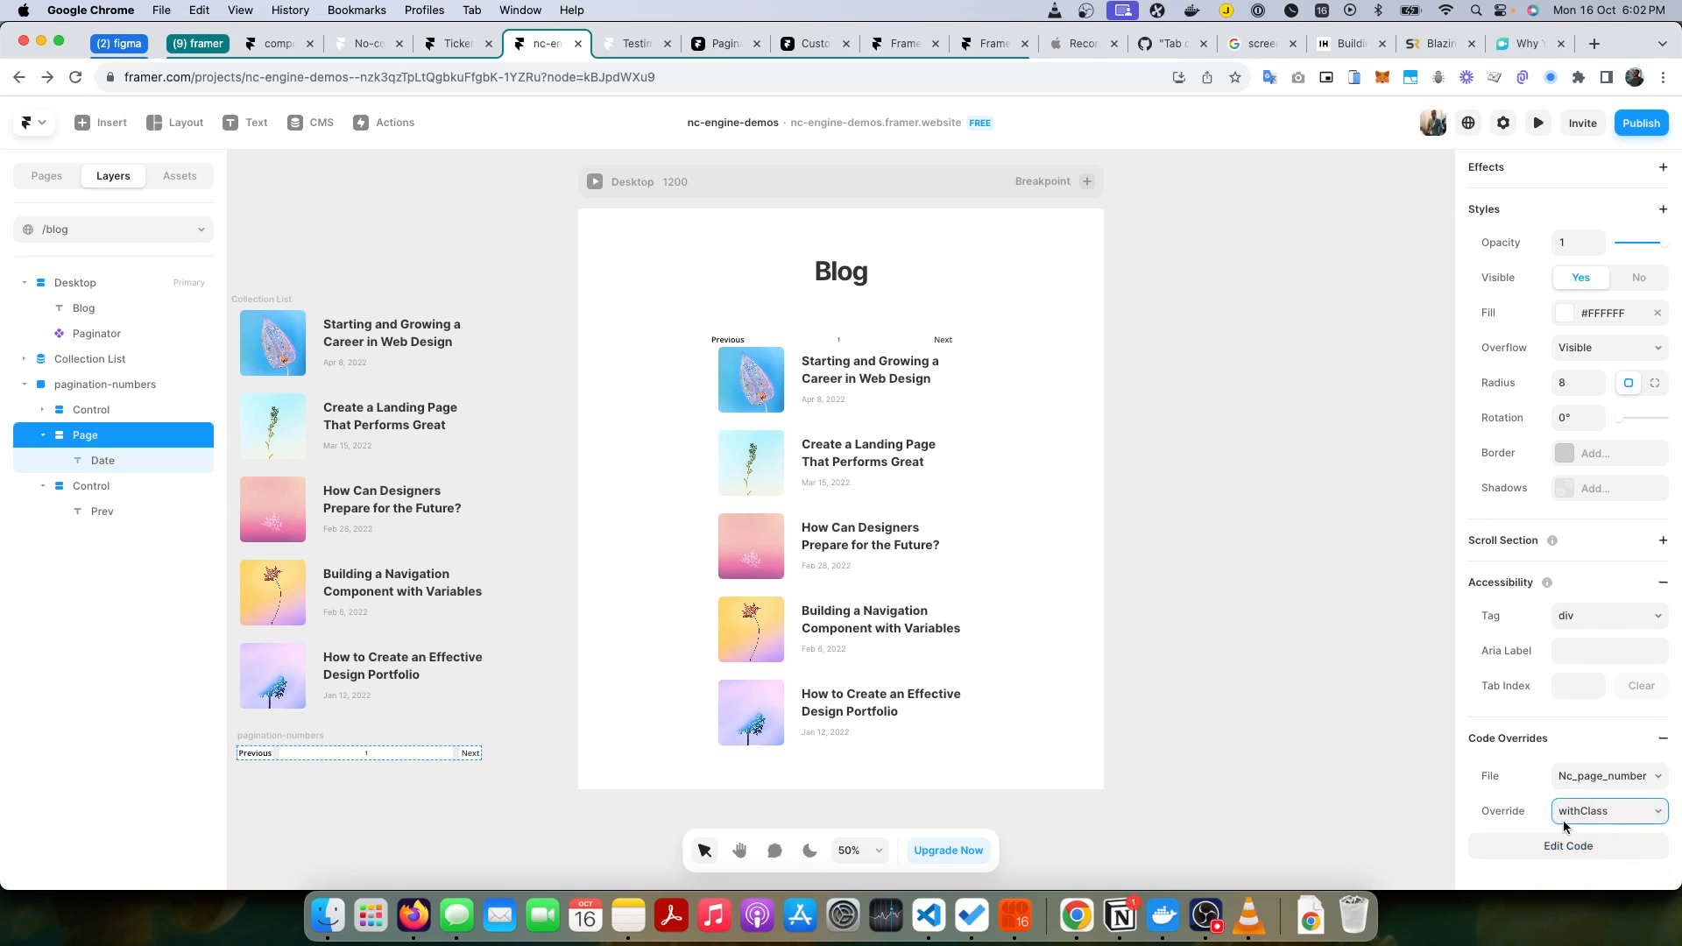
{"action": "left_click", "coordinate": [1139, 664]}
Step: Review the code overrides assigned to the Next control, the Previous control and the Page layer
{"action": "left_click", "coordinate": [91, 410]}
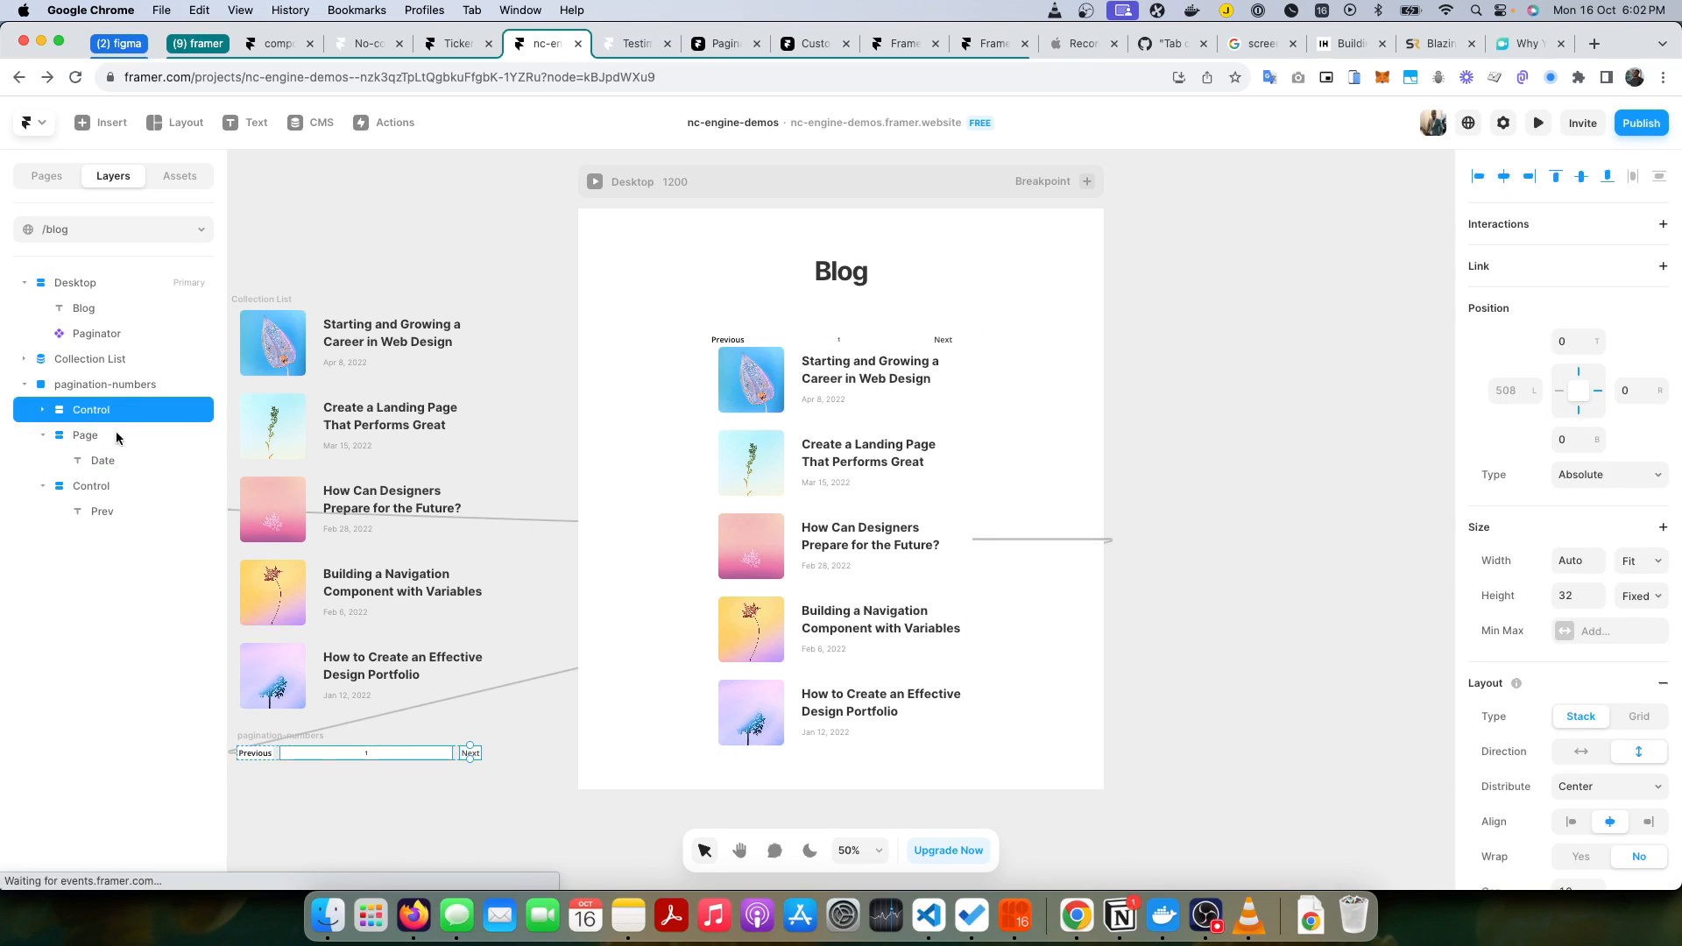
{"action": "scroll", "coordinate": [1569, 614], "scroll_direction": "down", "scroll_amount": 10}
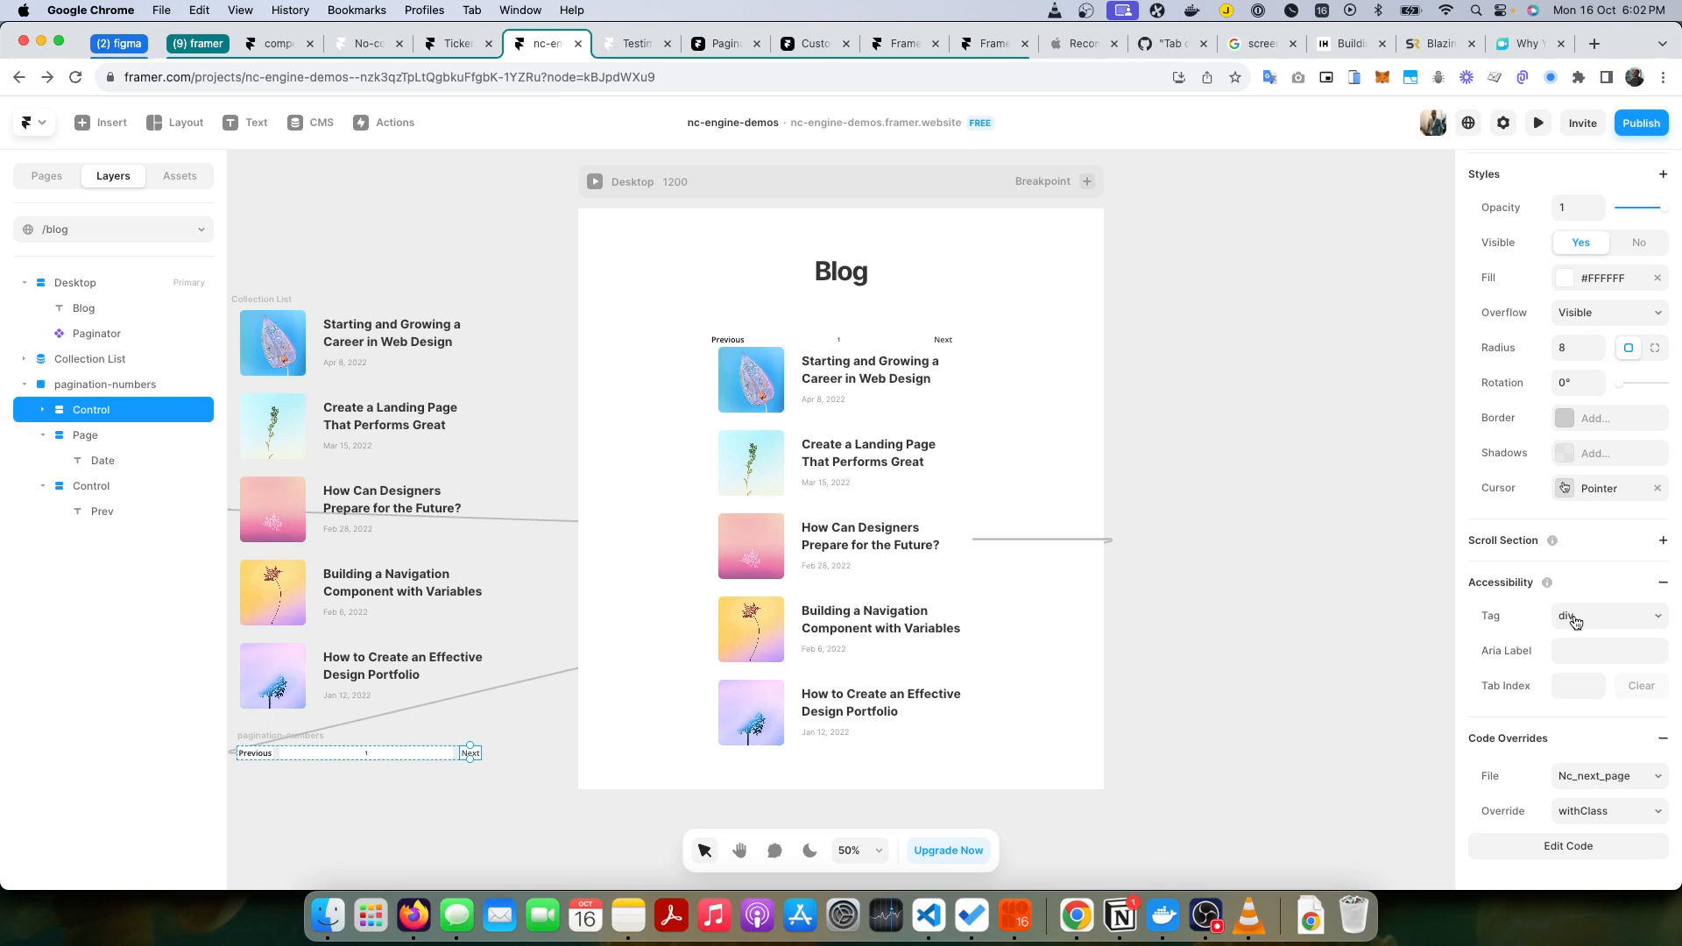
{"action": "left_click", "coordinate": [93, 487]}
{"action": "left_click", "coordinate": [155, 438]}
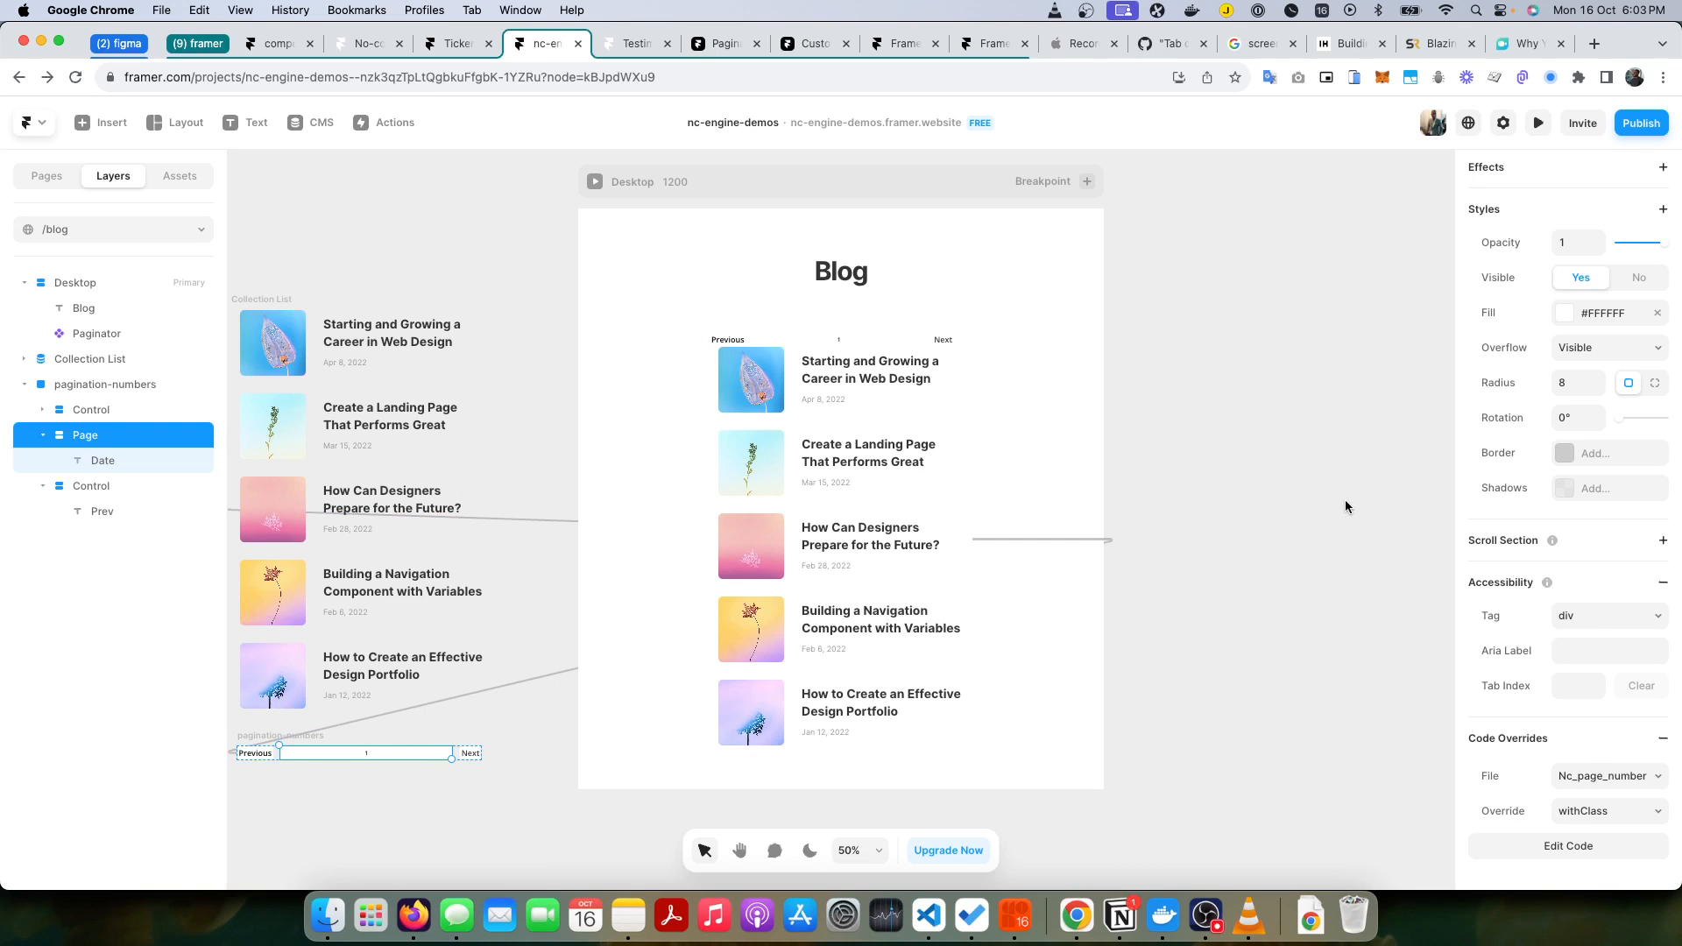
Step: Deselect the Page layer and preview the blog page with its pagination
{"action": "left_click", "coordinate": [1252, 500]}
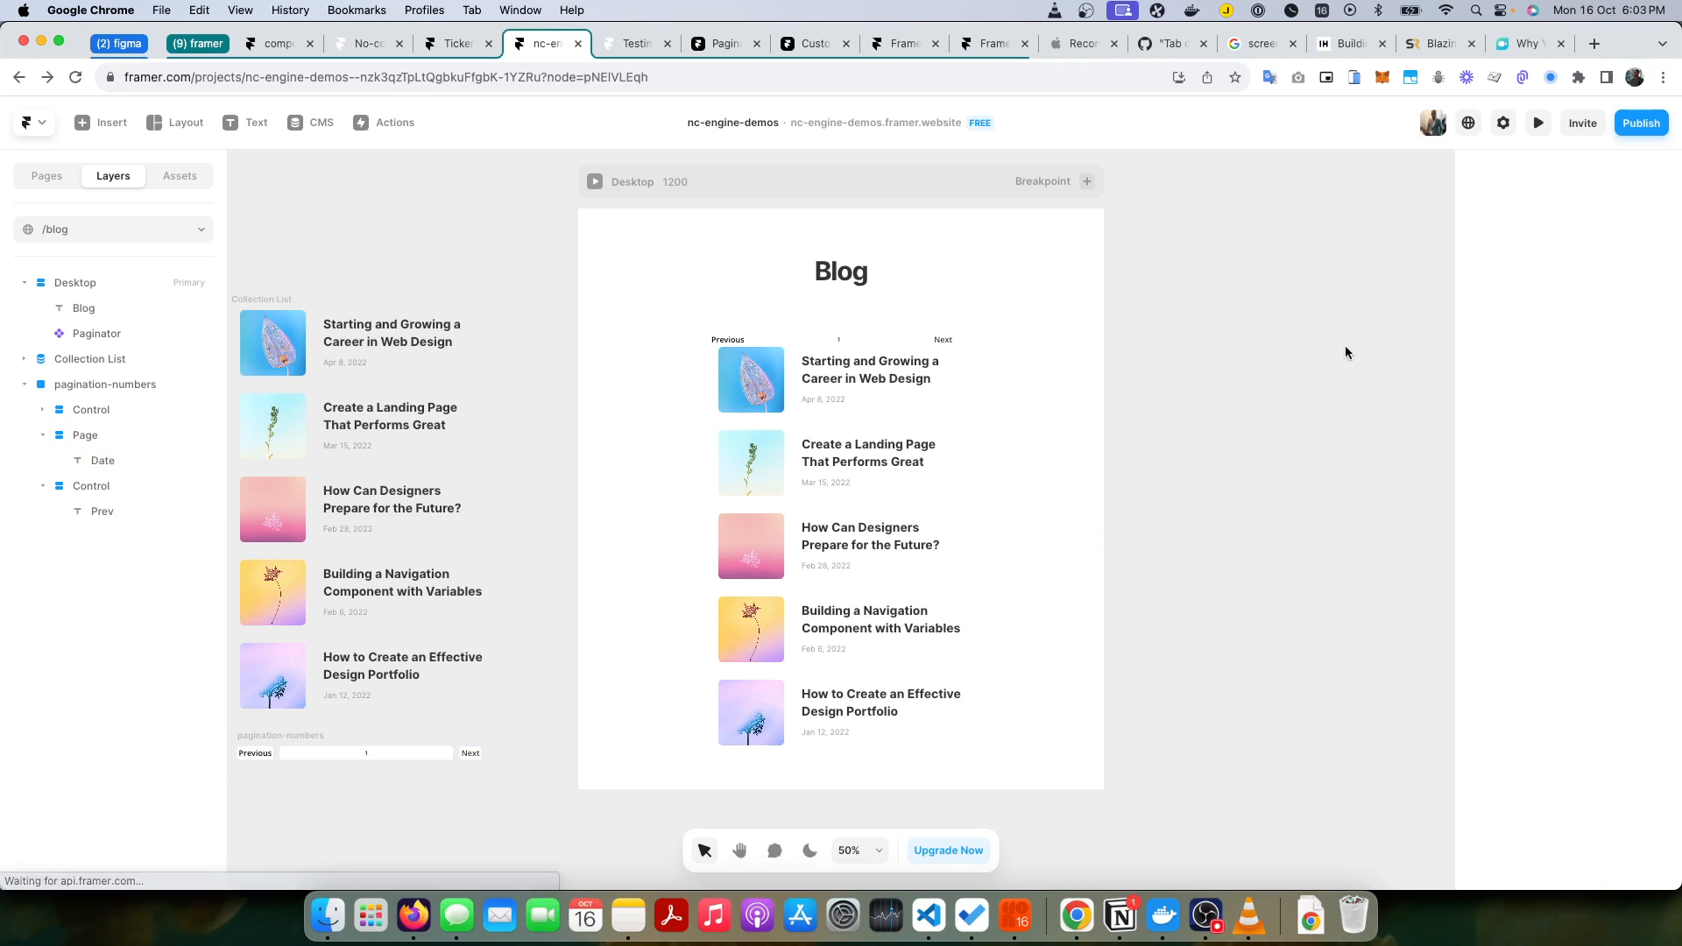
{"action": "left_click", "coordinate": [1538, 126]}
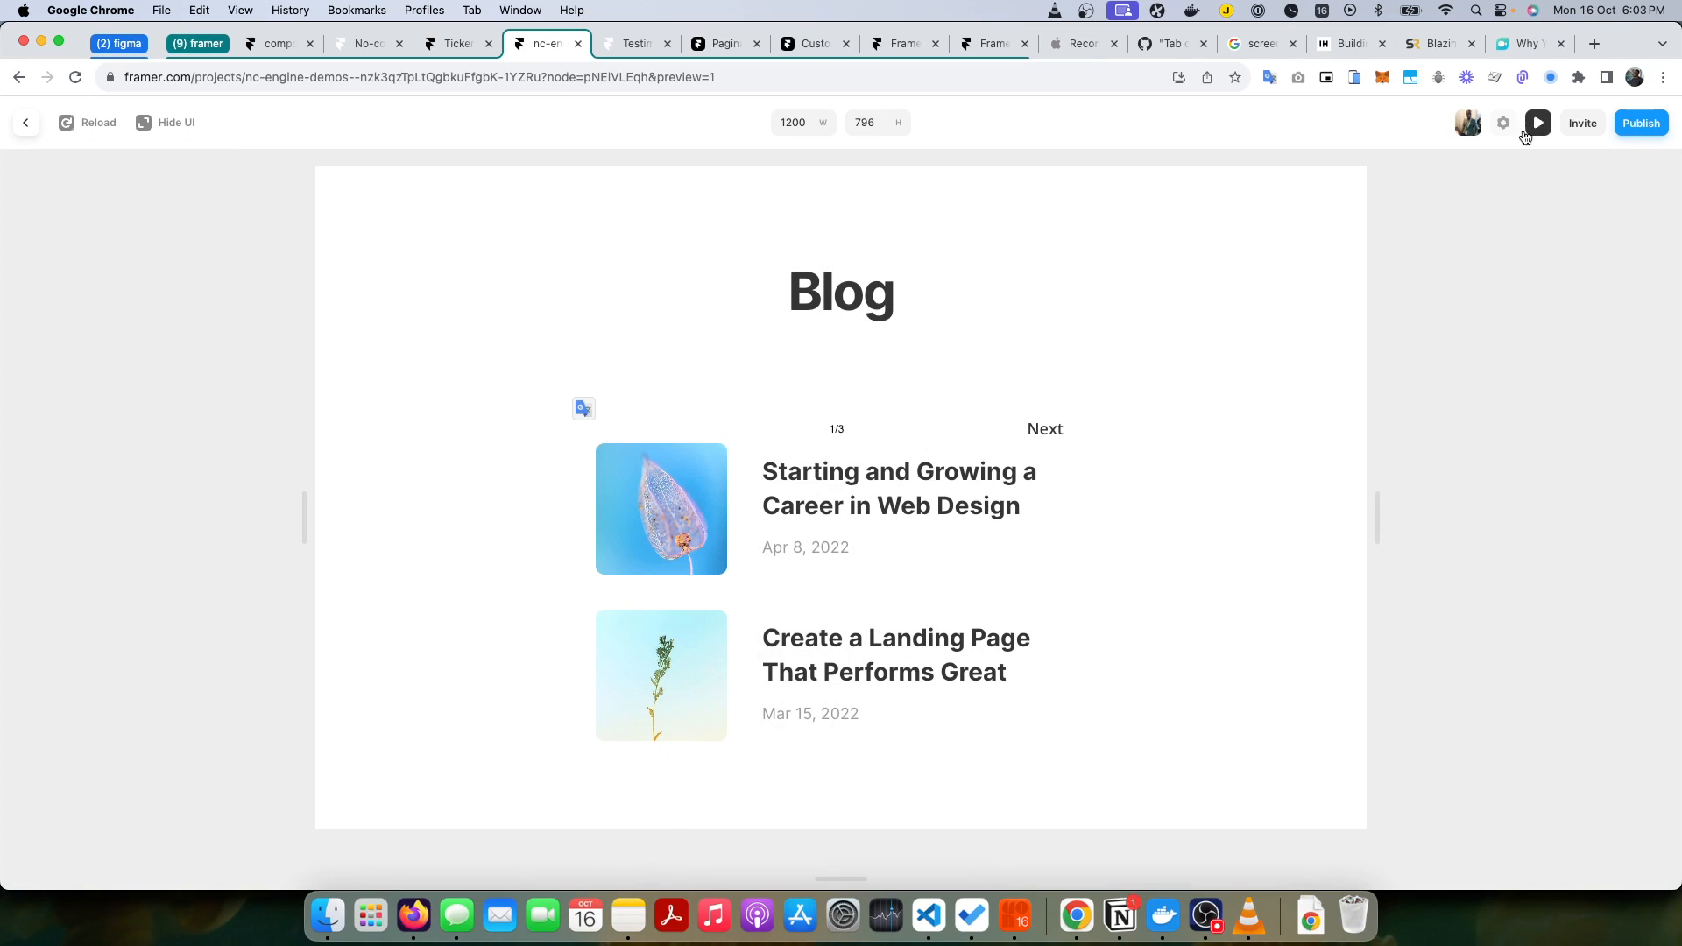
Step: Test the previewed pagination by going forward to the last page and back to the first, and return to the editor
{"action": "left_click", "coordinate": [1054, 430]}
{"action": "left_click", "coordinate": [1054, 430]}
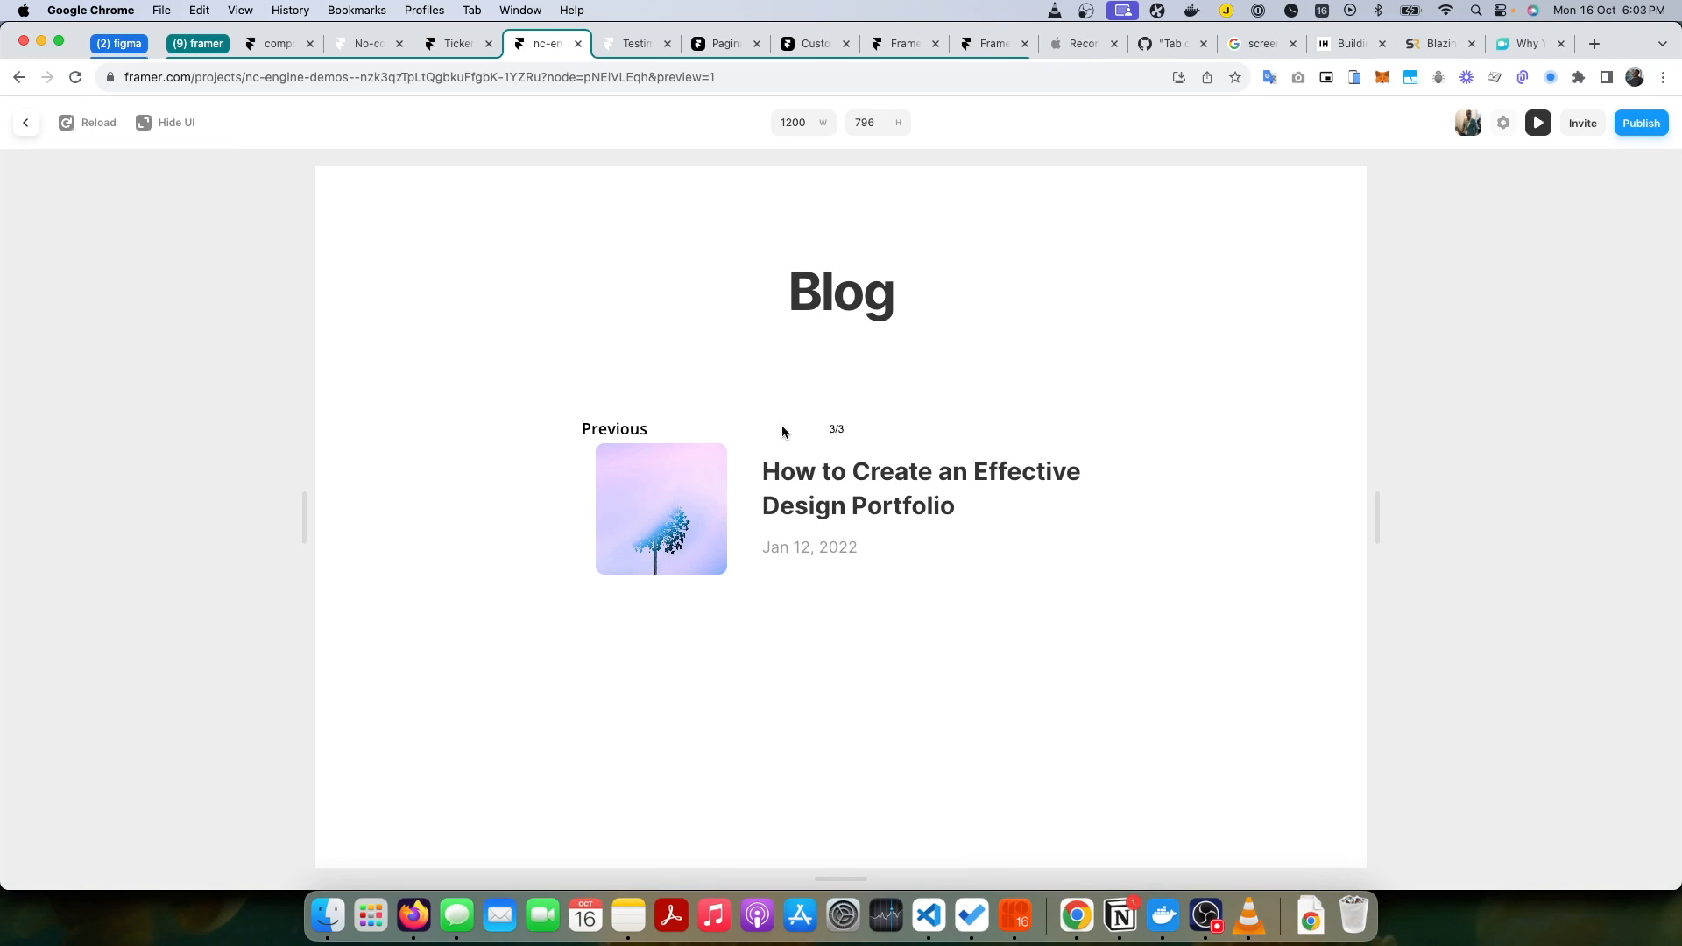
{"action": "left_click", "coordinate": [619, 432]}
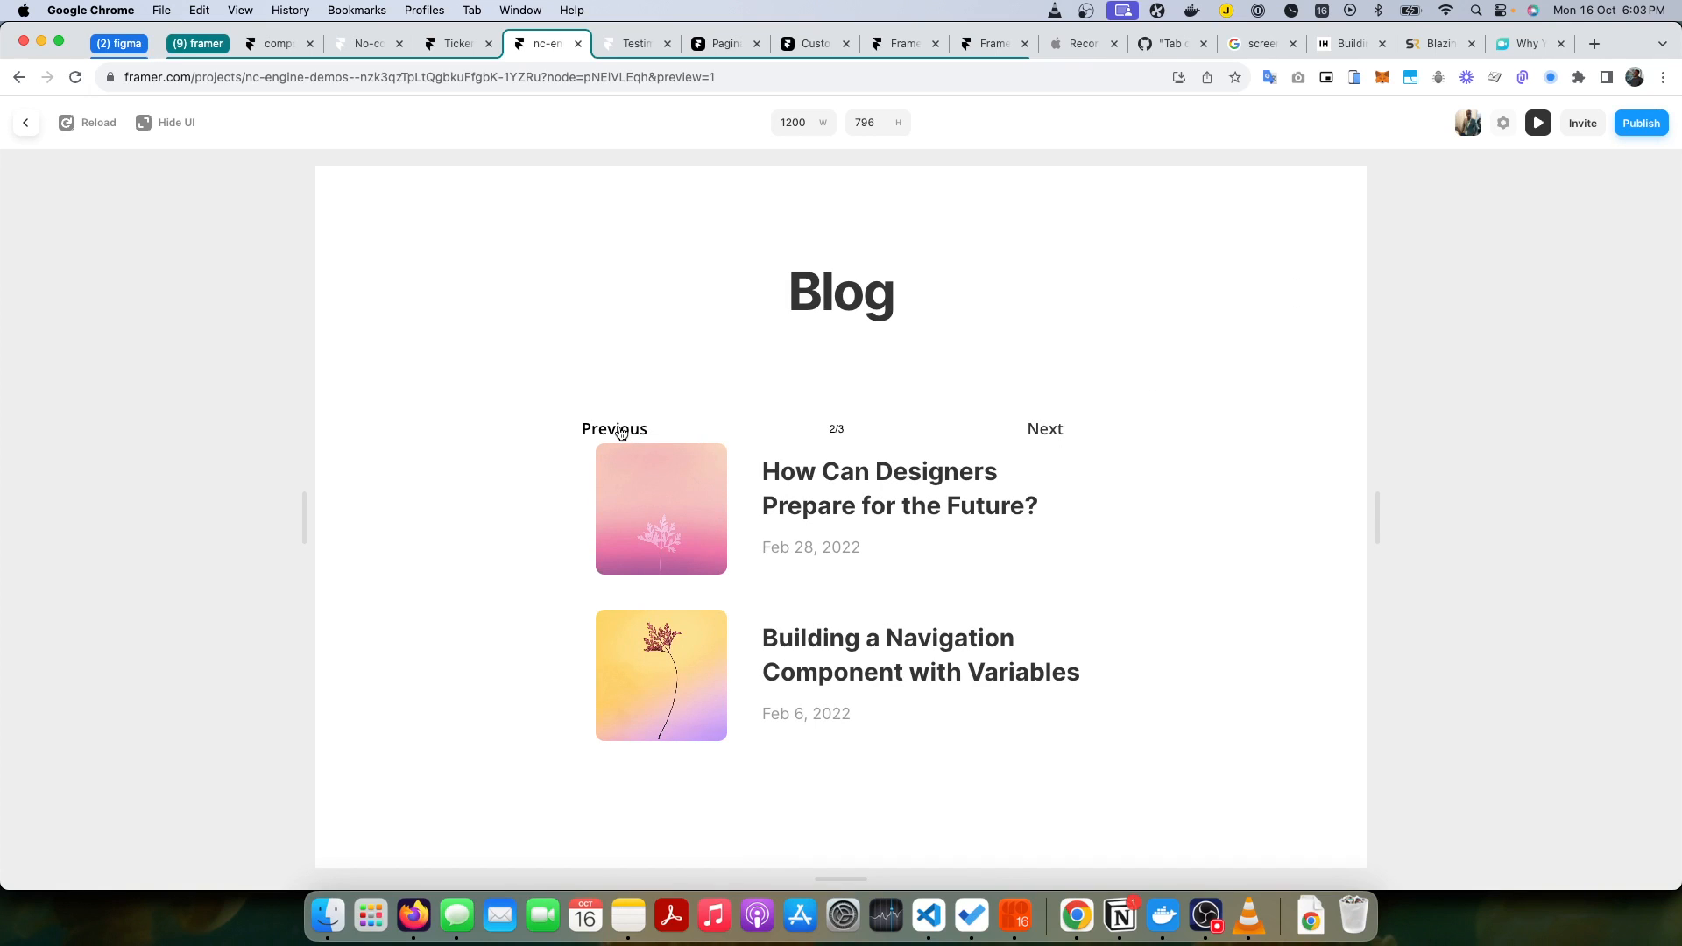
{"action": "left_click", "coordinate": [619, 431]}
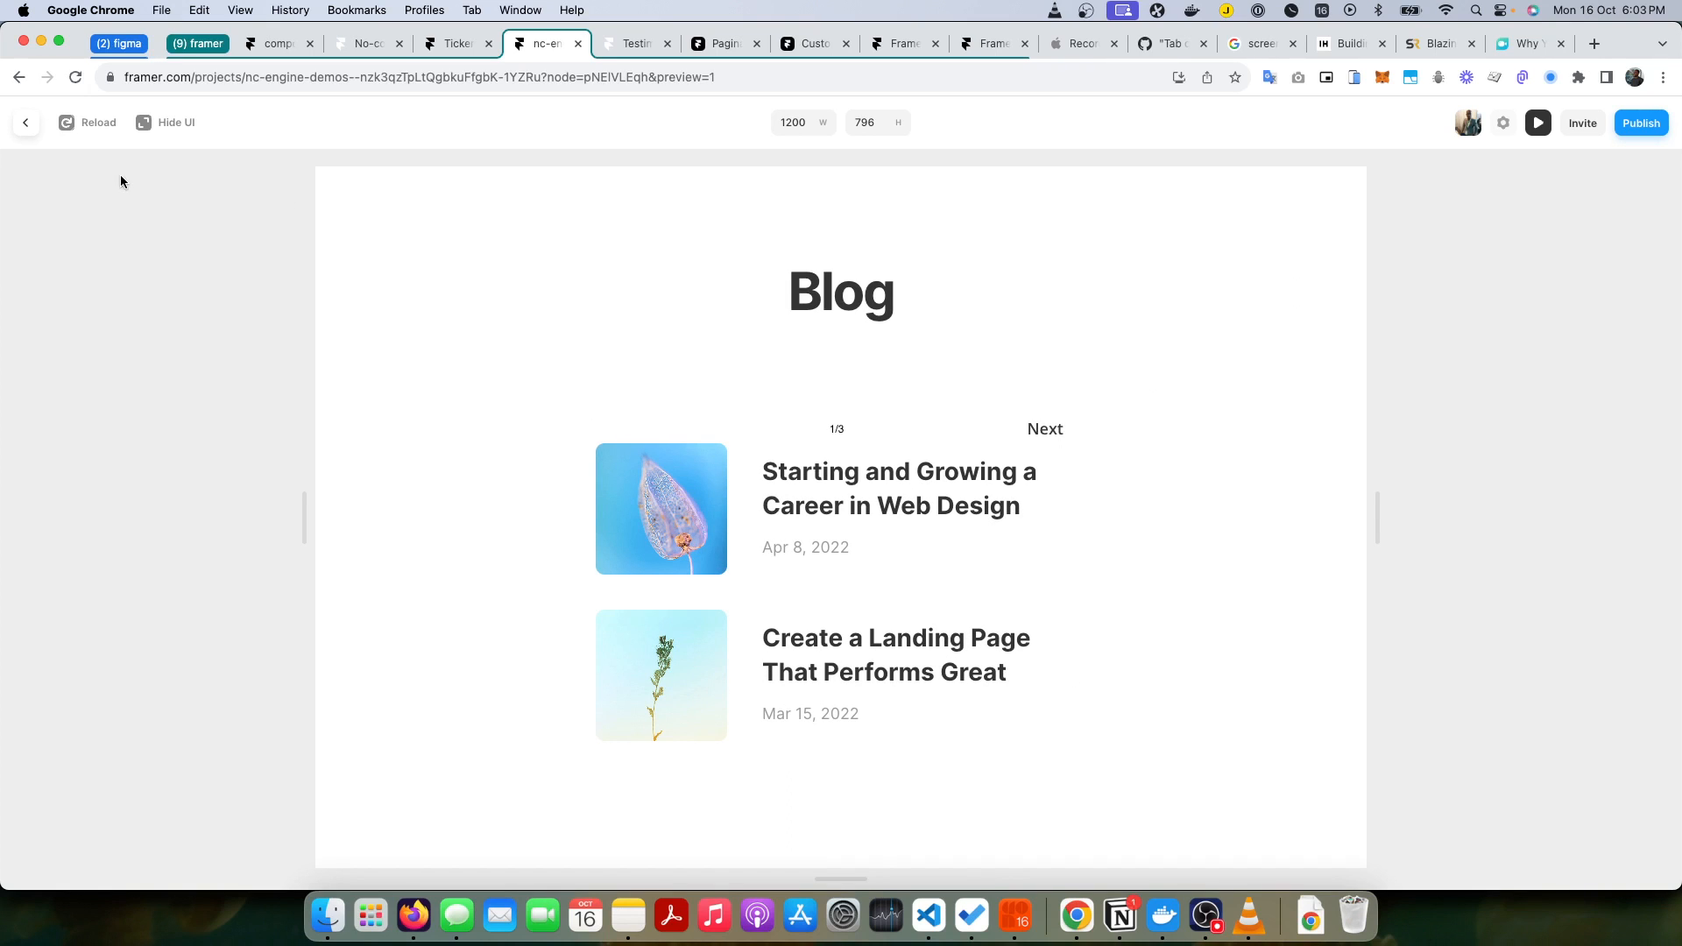
{"action": "left_click", "coordinate": [25, 124]}
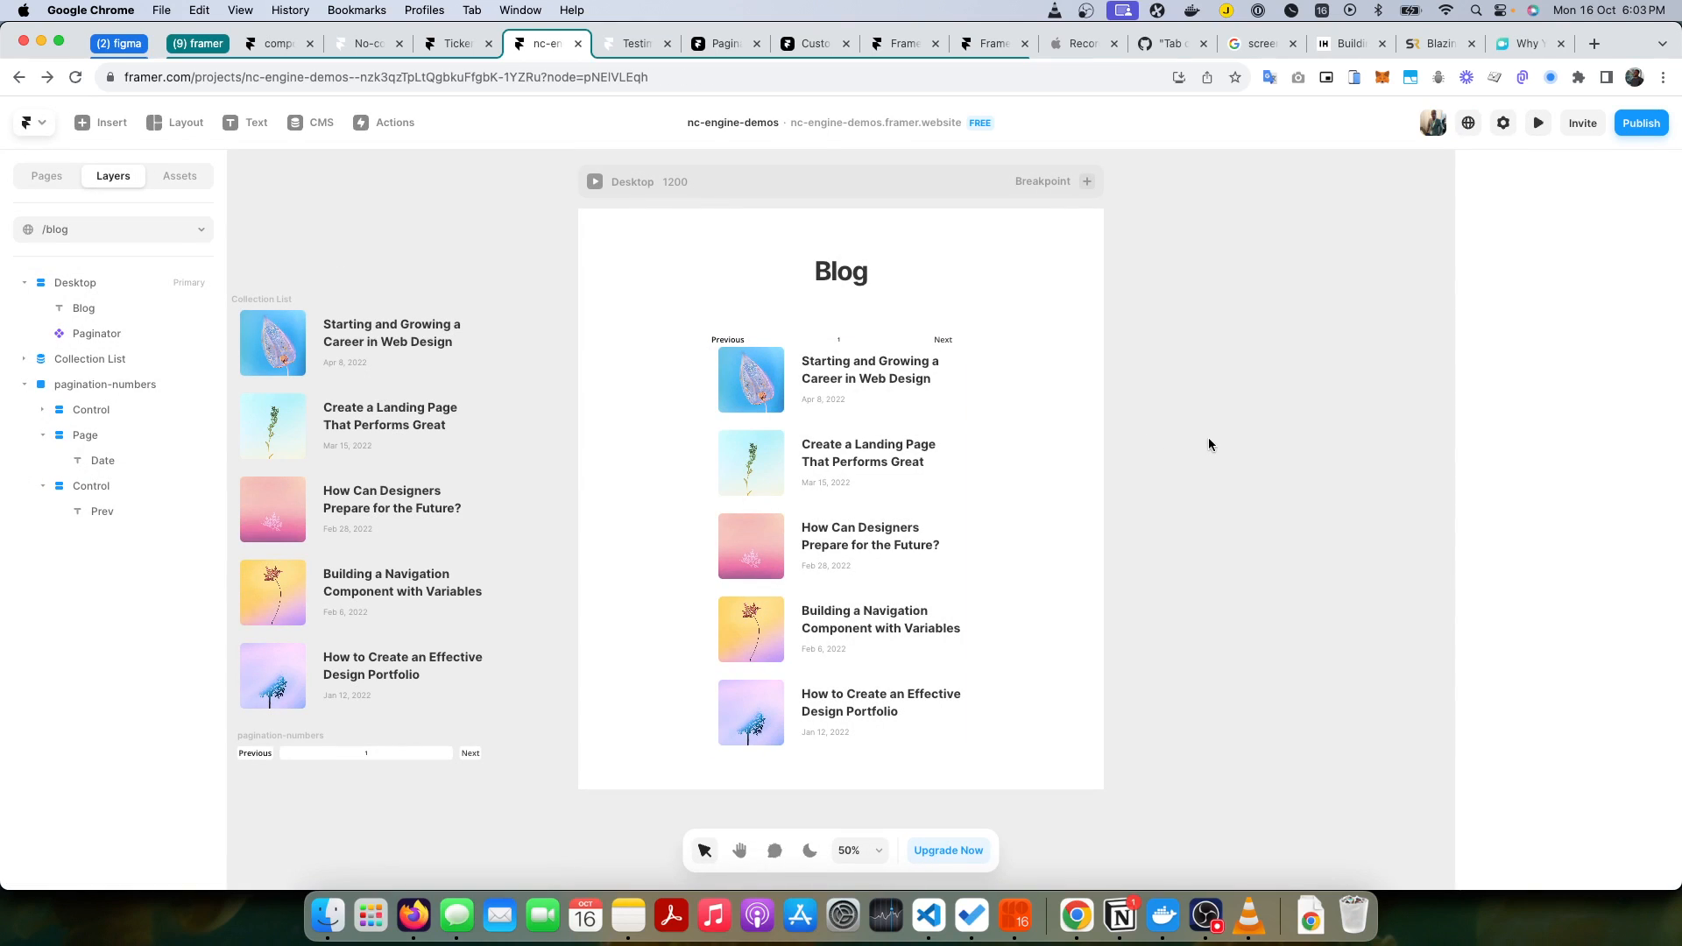
Step: Set the Paginator's pagination type to Load More
{"action": "left_click", "coordinate": [87, 338]}
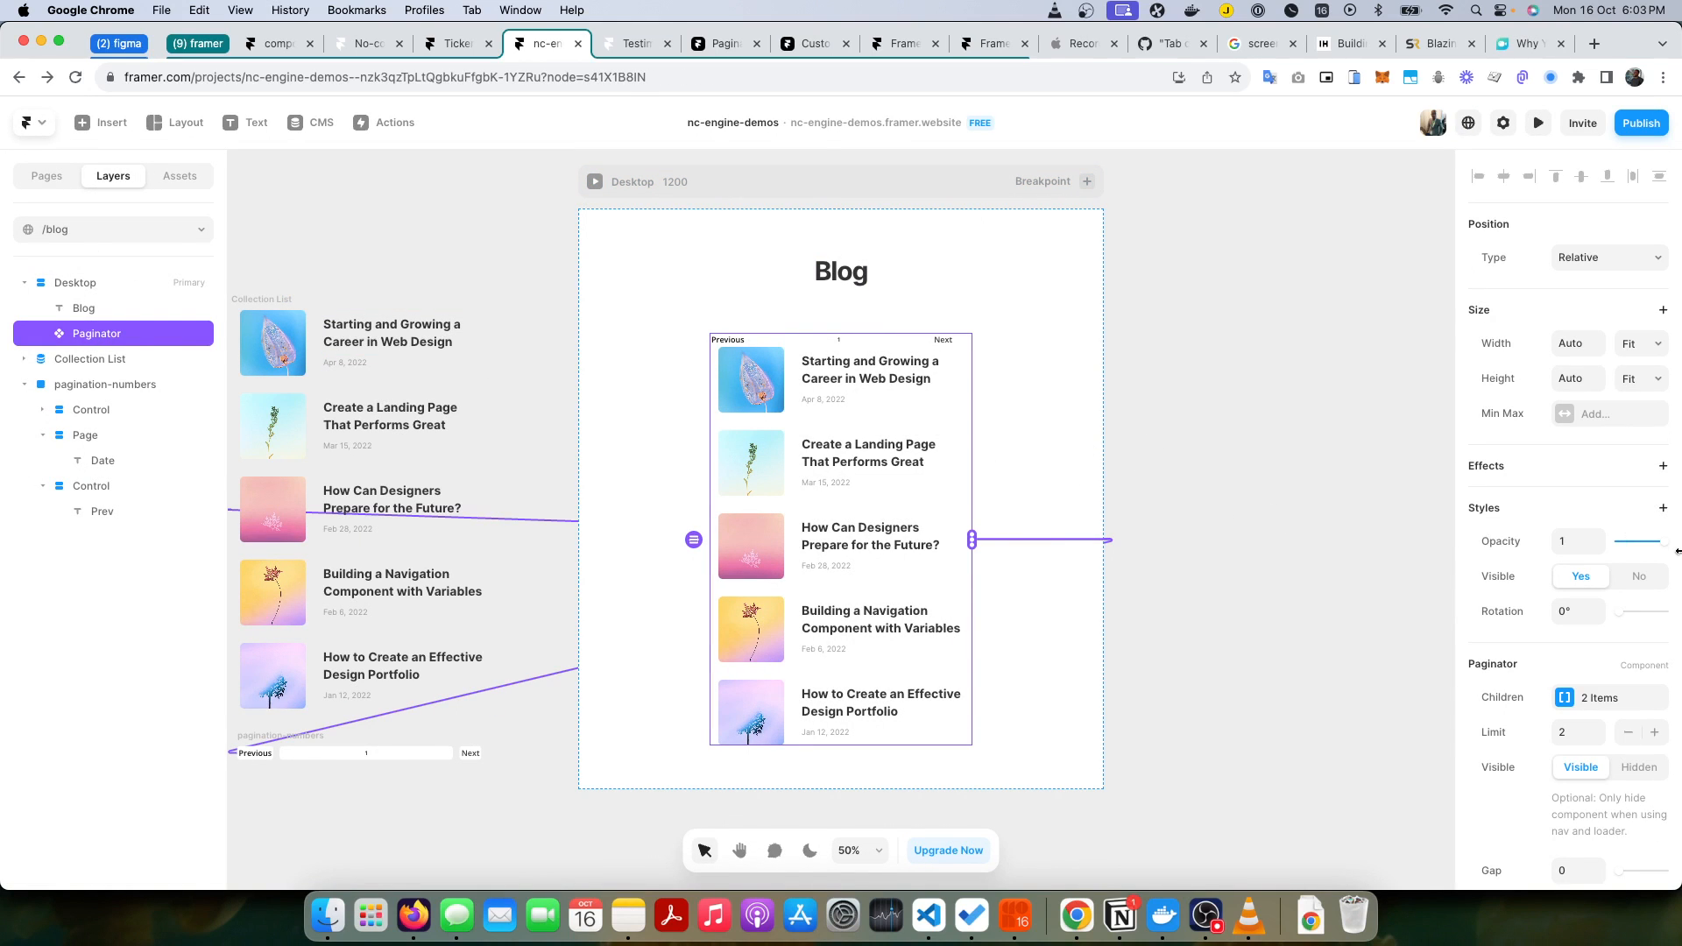
{"action": "scroll", "coordinate": [1571, 507], "scroll_direction": "down", "scroll_amount": 5}
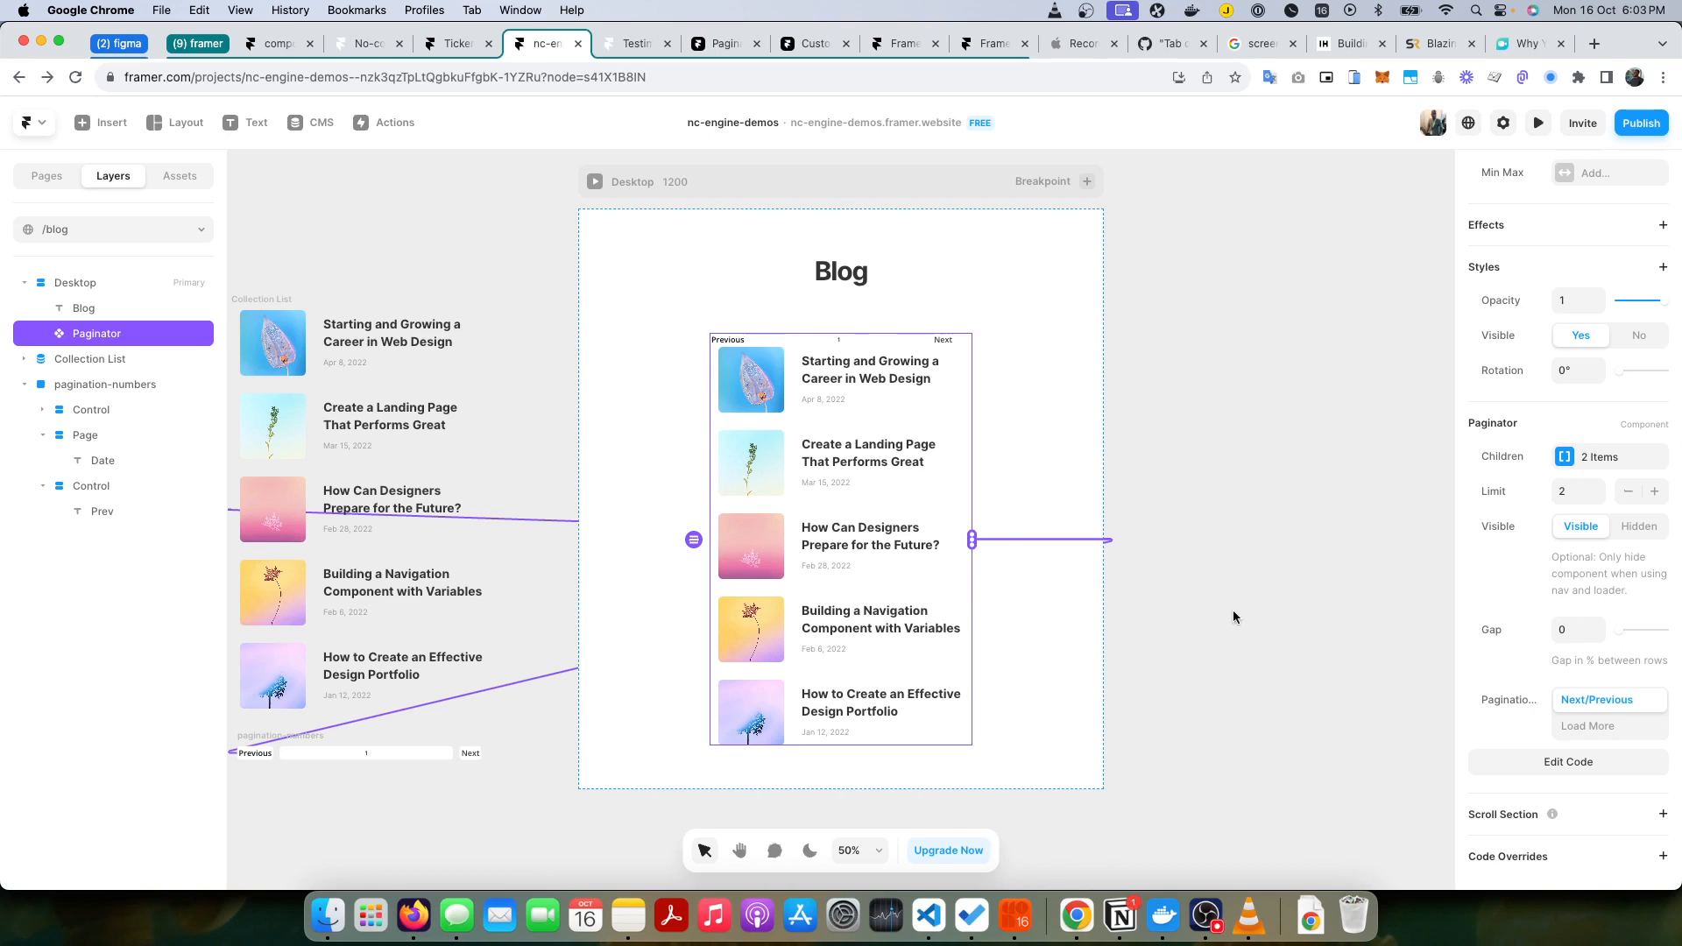
{"action": "left_click", "coordinate": [1604, 732]}
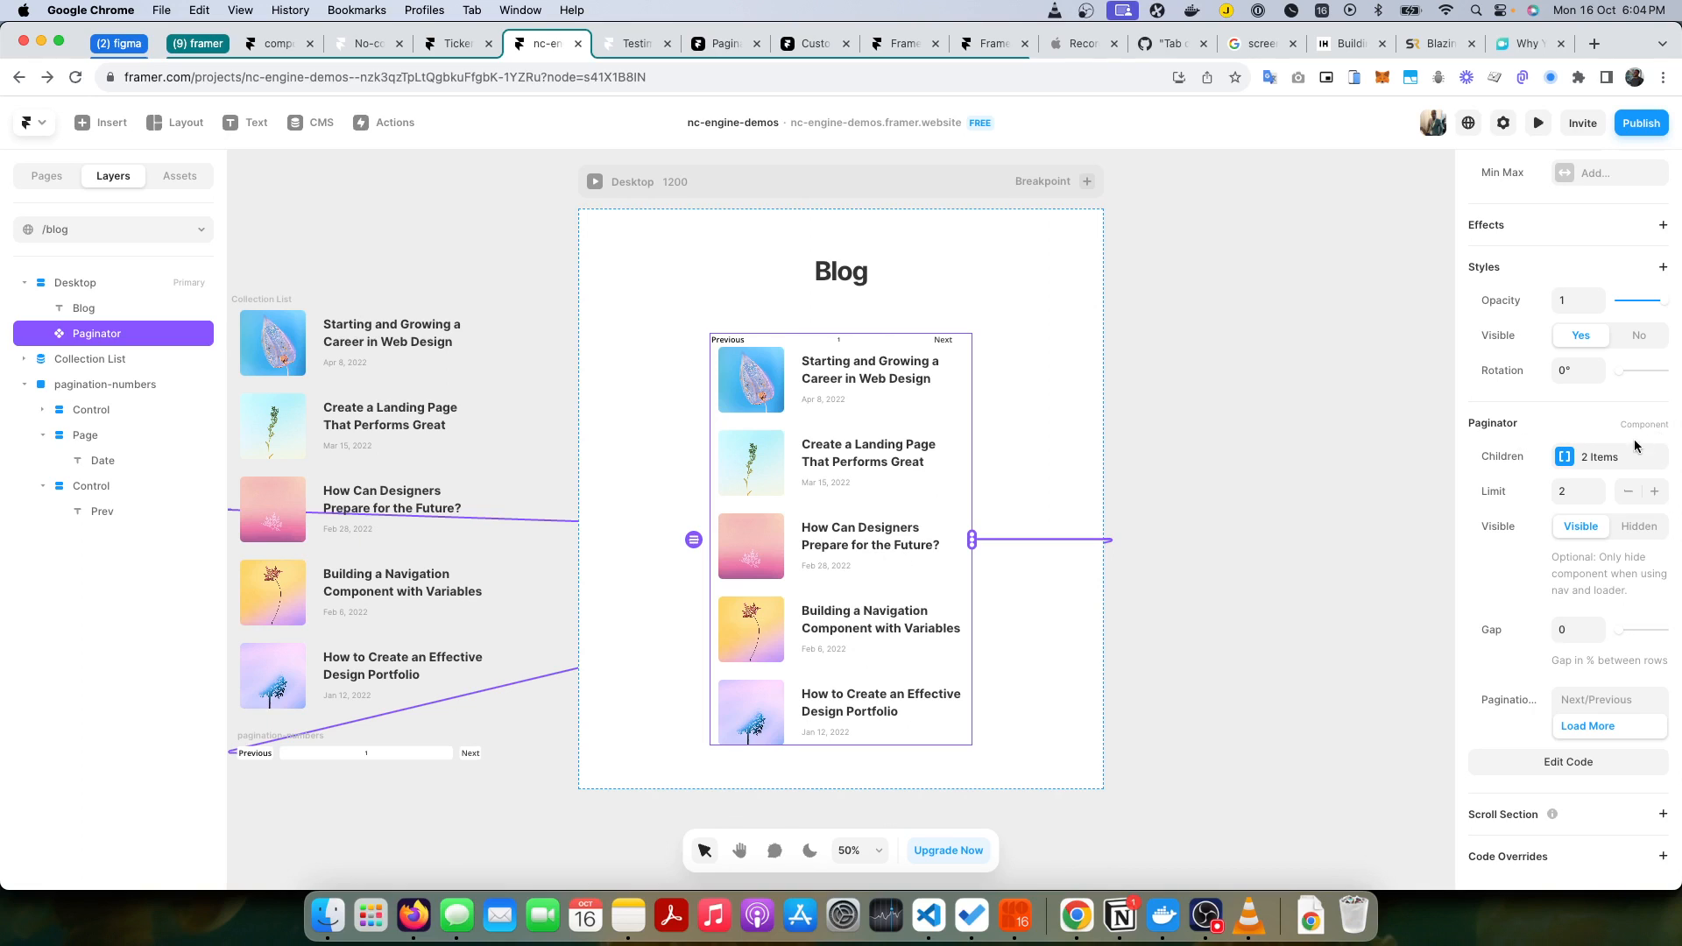
Step: Copy the Load More frame from the other /blog page and place it below the pagination-numbers frame on the working blog page
{"action": "left_click", "coordinate": [53, 176]}
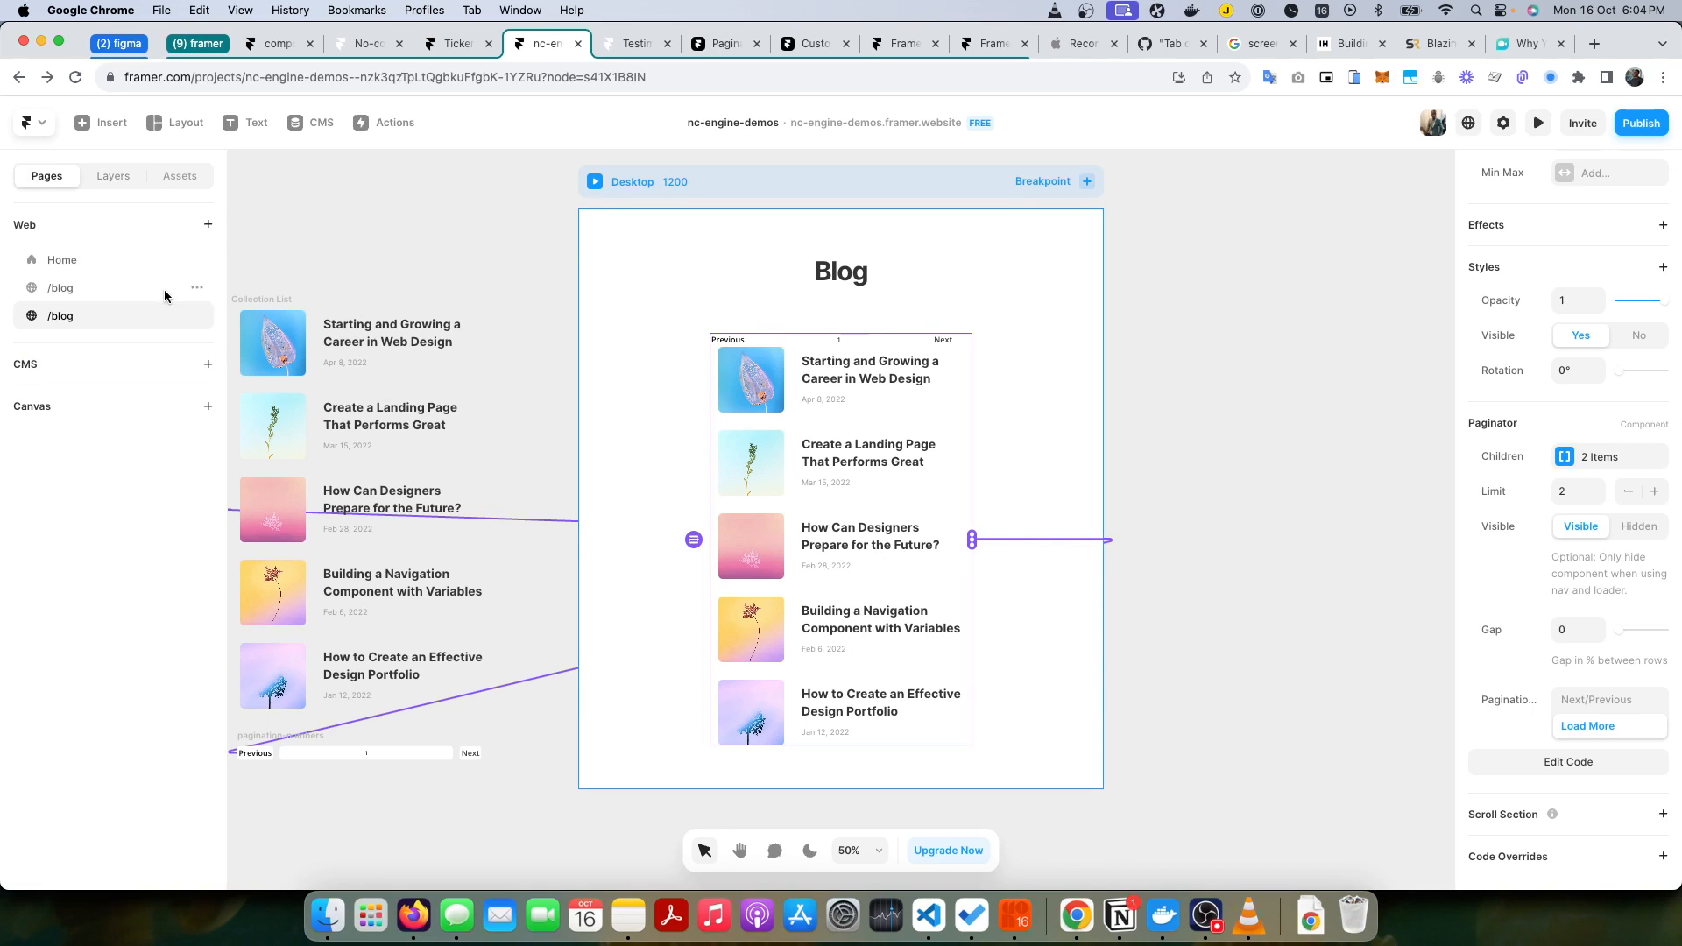
{"action": "left_click", "coordinate": [102, 286]}
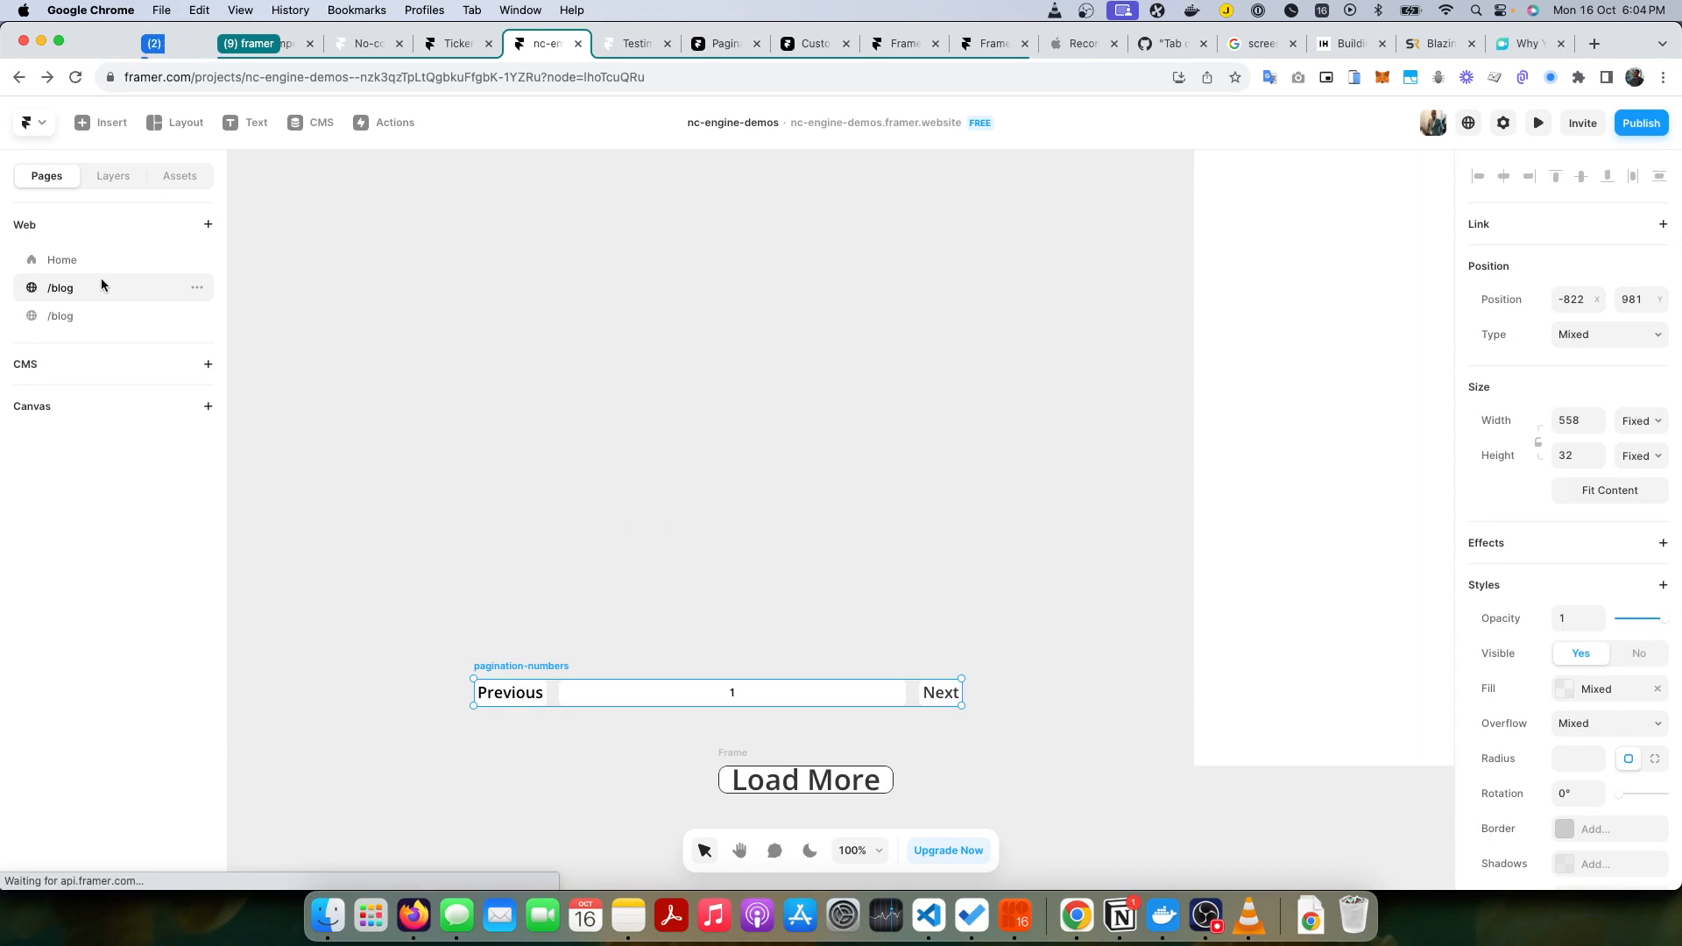
{"action": "left_click", "coordinate": [779, 774]}
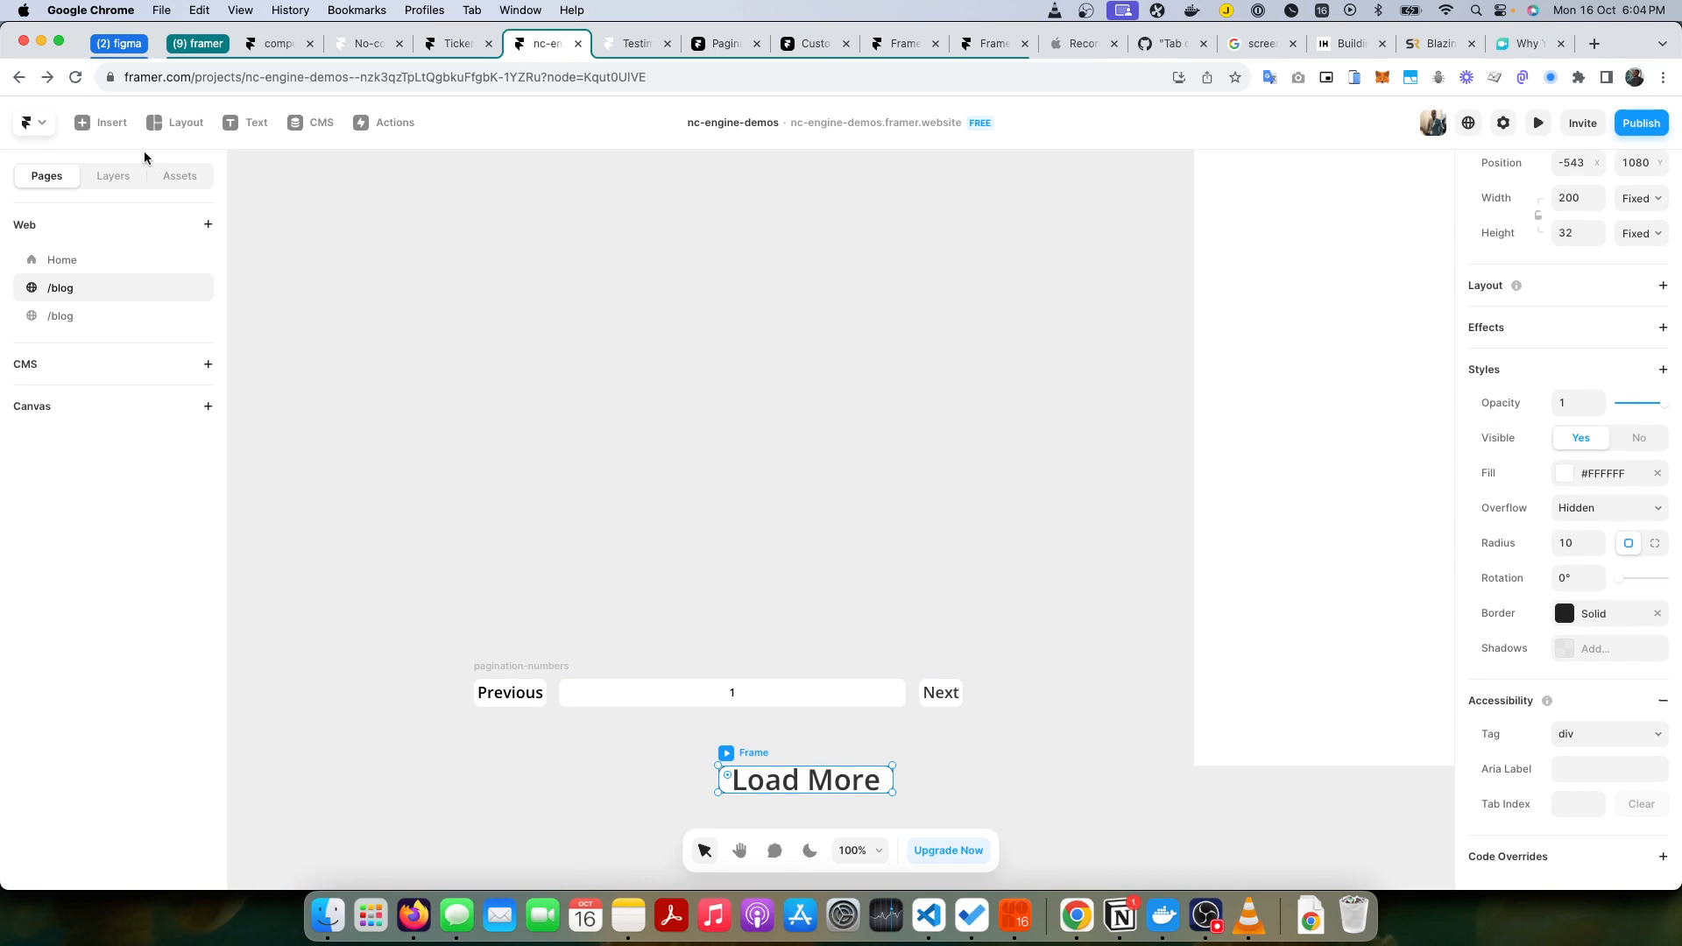
{"action": "left_click", "coordinate": [110, 178]}
{"action": "key", "text": "super+c"}
{"action": "left_click", "coordinate": [48, 175]}
{"action": "left_click", "coordinate": [68, 319]}
{"action": "key", "text": "super+v"}
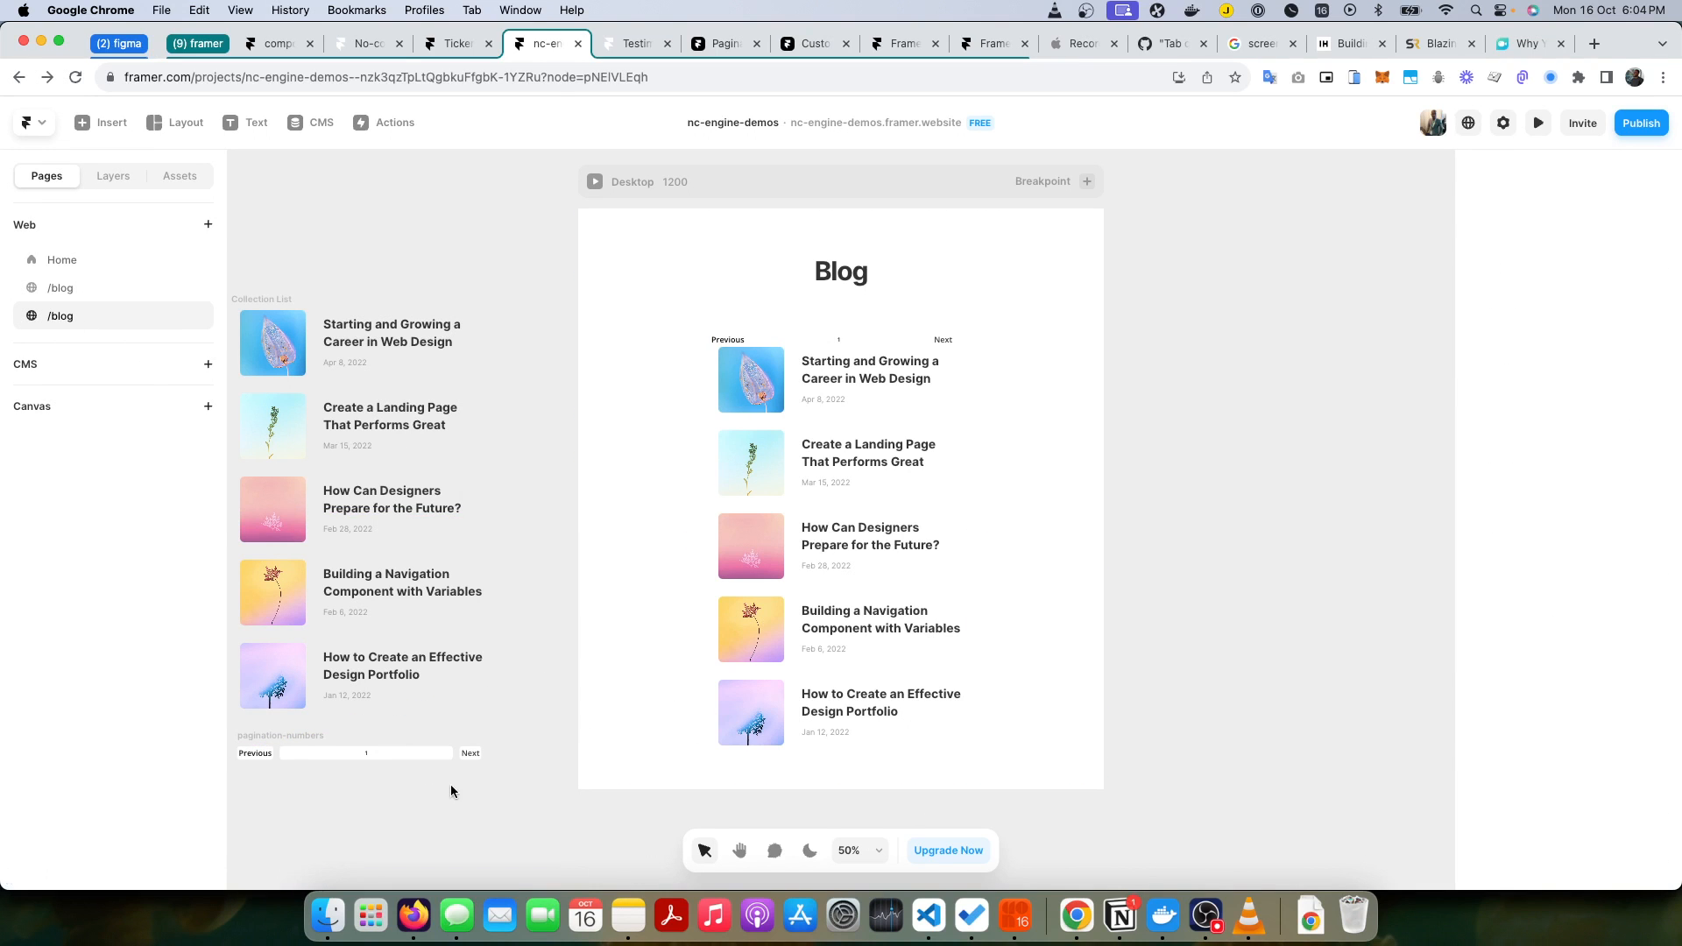
{"action": "left_click_drag", "start_coordinate": [839, 526], "coordinate": [308, 790]}
{"action": "left_click", "coordinate": [326, 792]}
Step: Remove pagination-numbers from the Paginator's children
{"action": "left_click", "coordinate": [404, 749]}
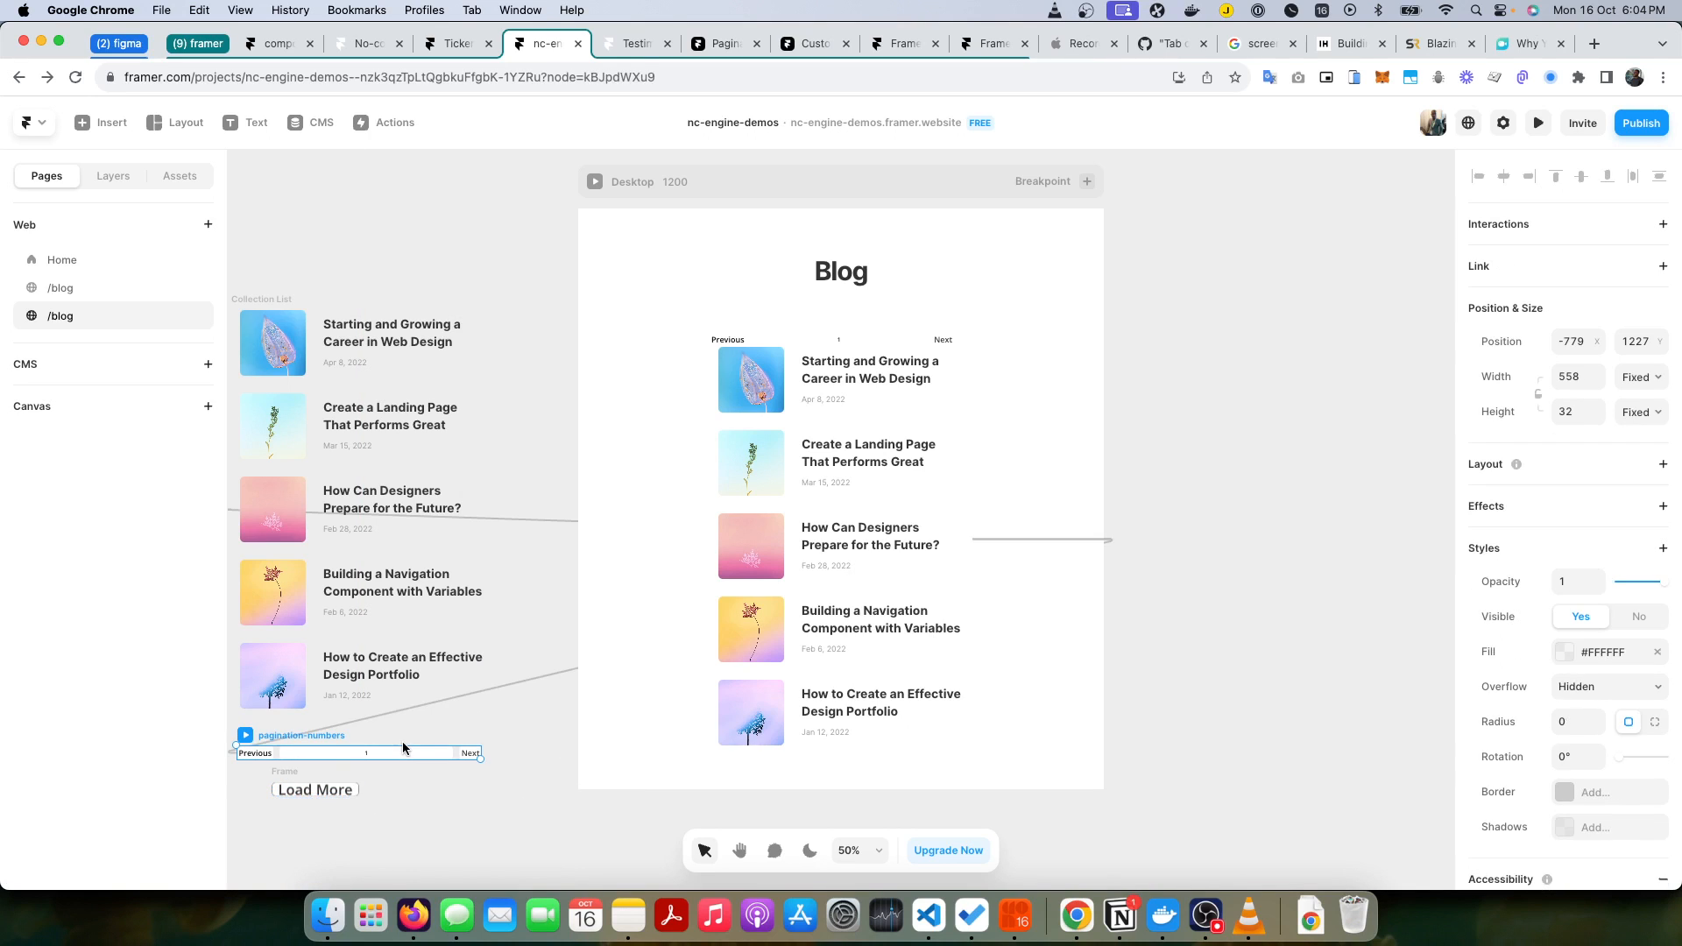
{"action": "scroll", "coordinate": [1575, 610], "scroll_direction": "down", "scroll_amount": 3}
{"action": "scroll", "coordinate": [934, 736], "scroll_direction": "down", "scroll_amount": 2}
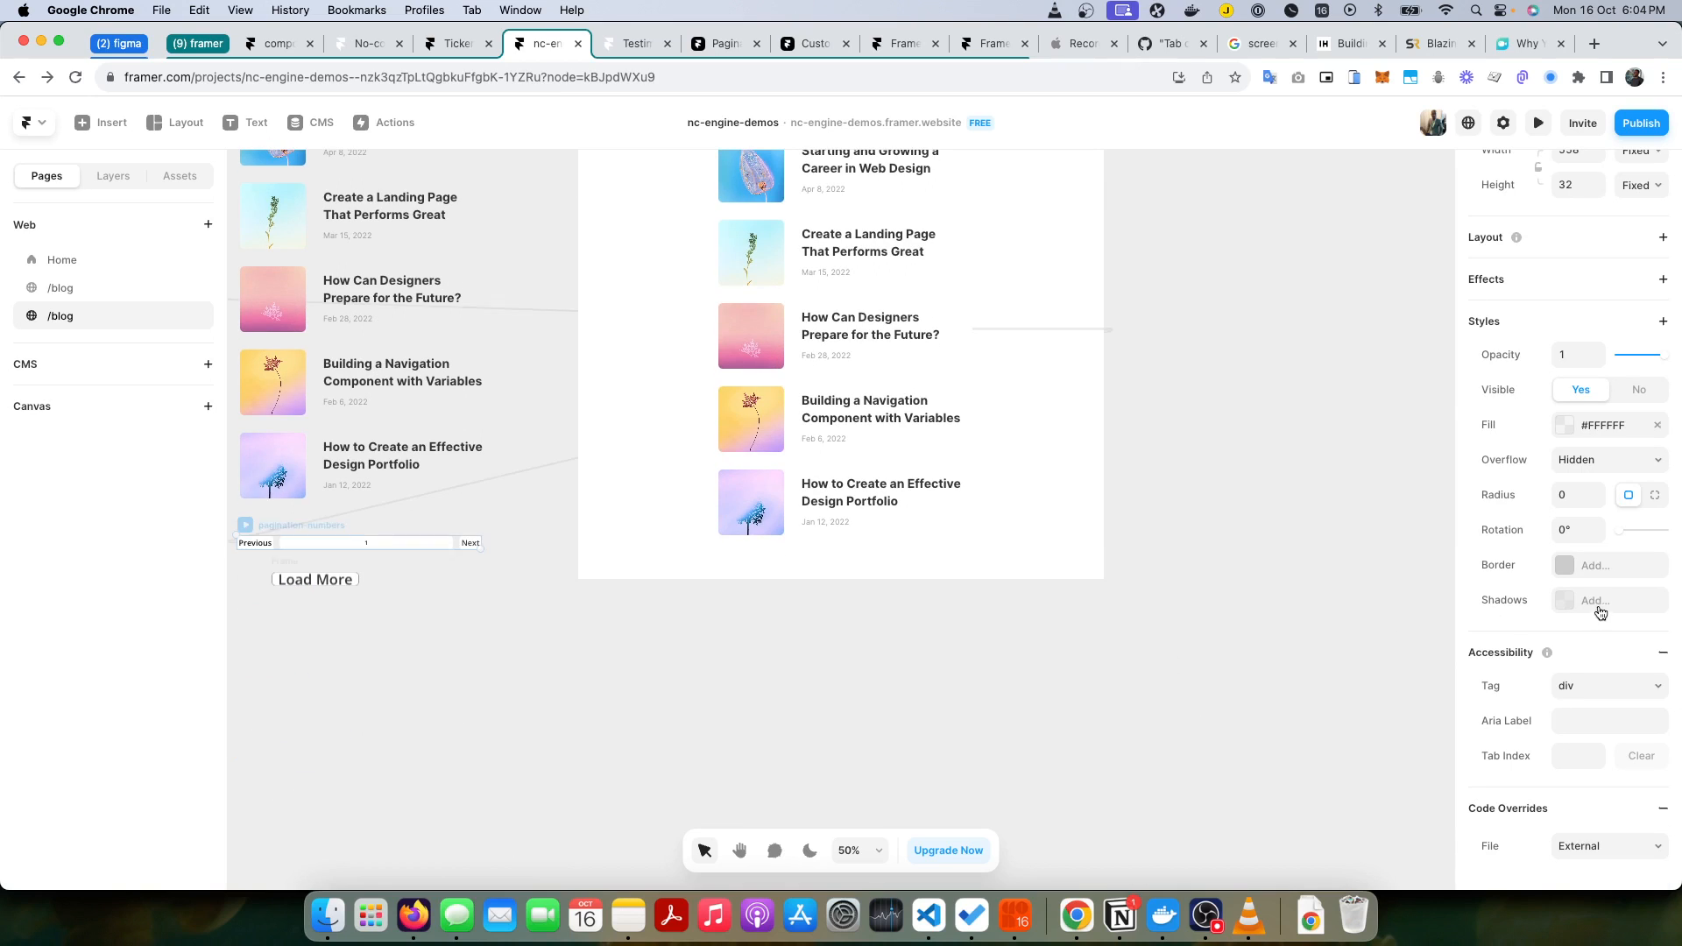
{"action": "left_click", "coordinate": [115, 177]}
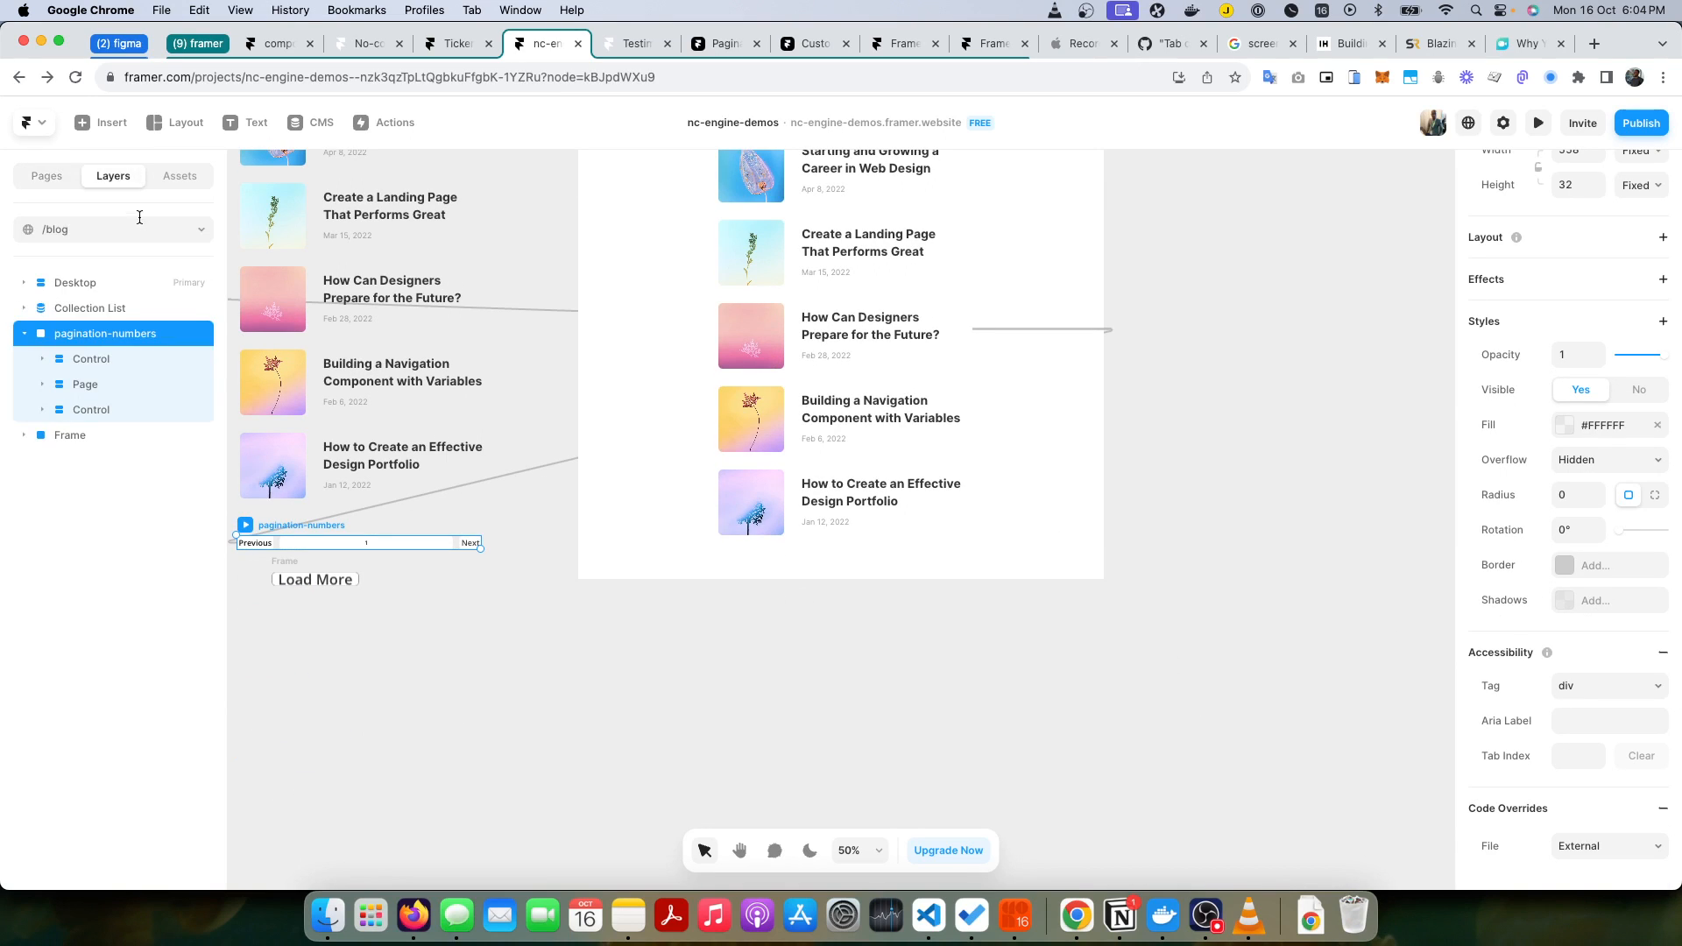
{"action": "left_click", "coordinate": [24, 334]}
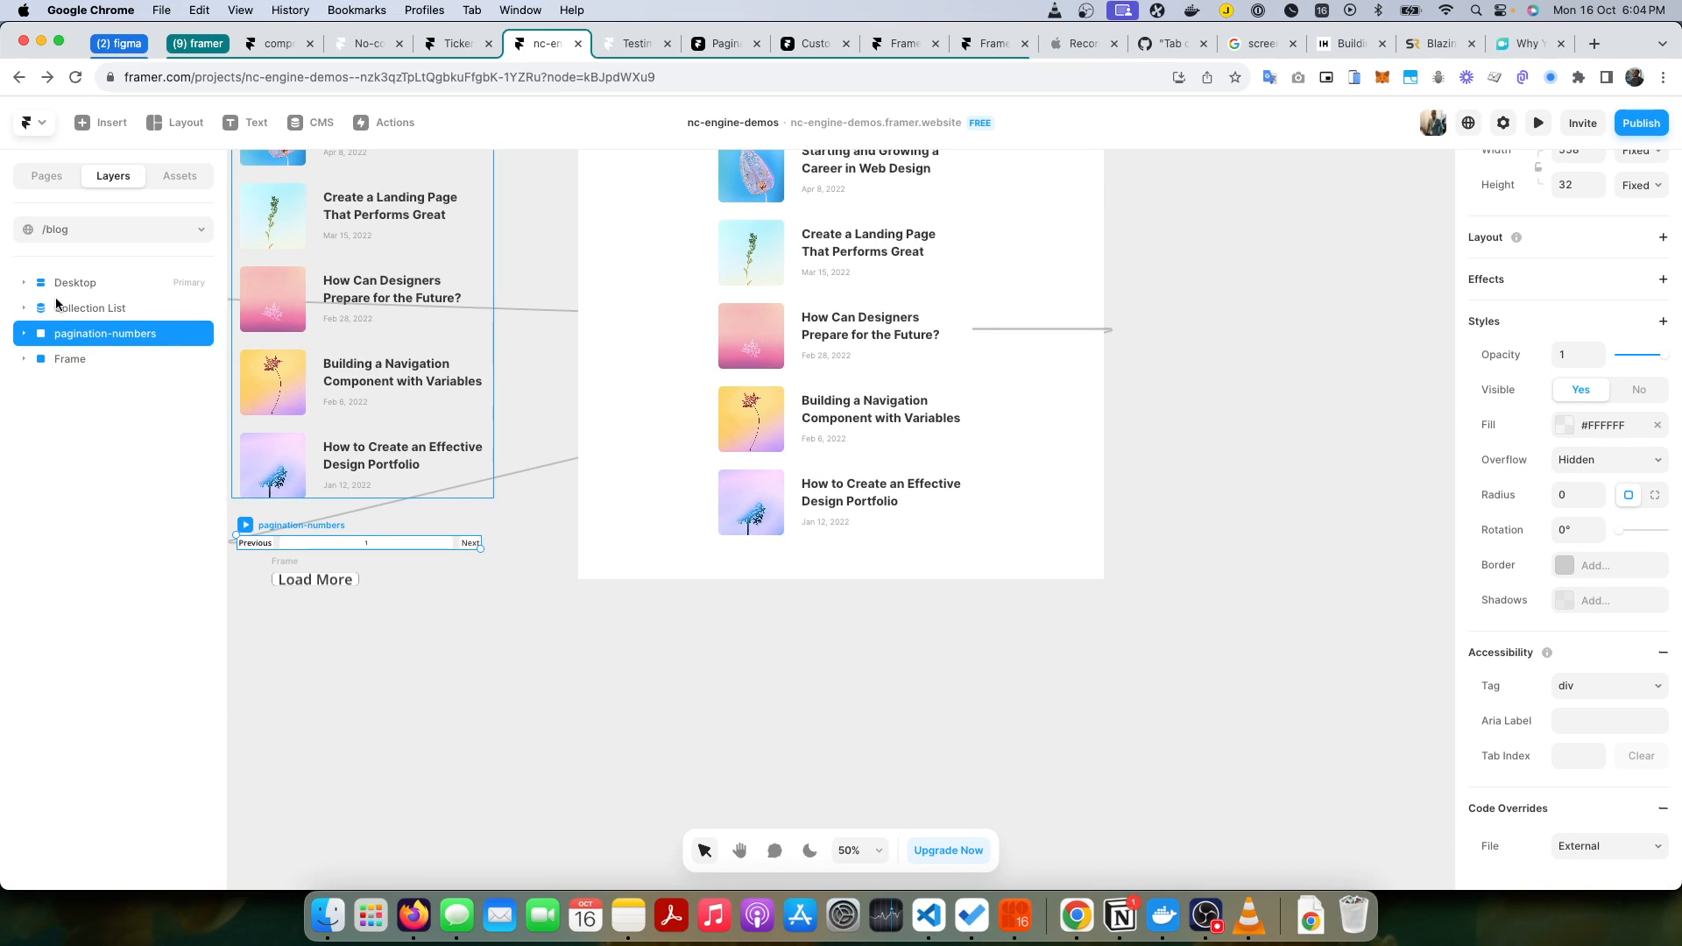
{"action": "left_click", "coordinate": [25, 283]}
{"action": "left_click", "coordinate": [95, 333]}
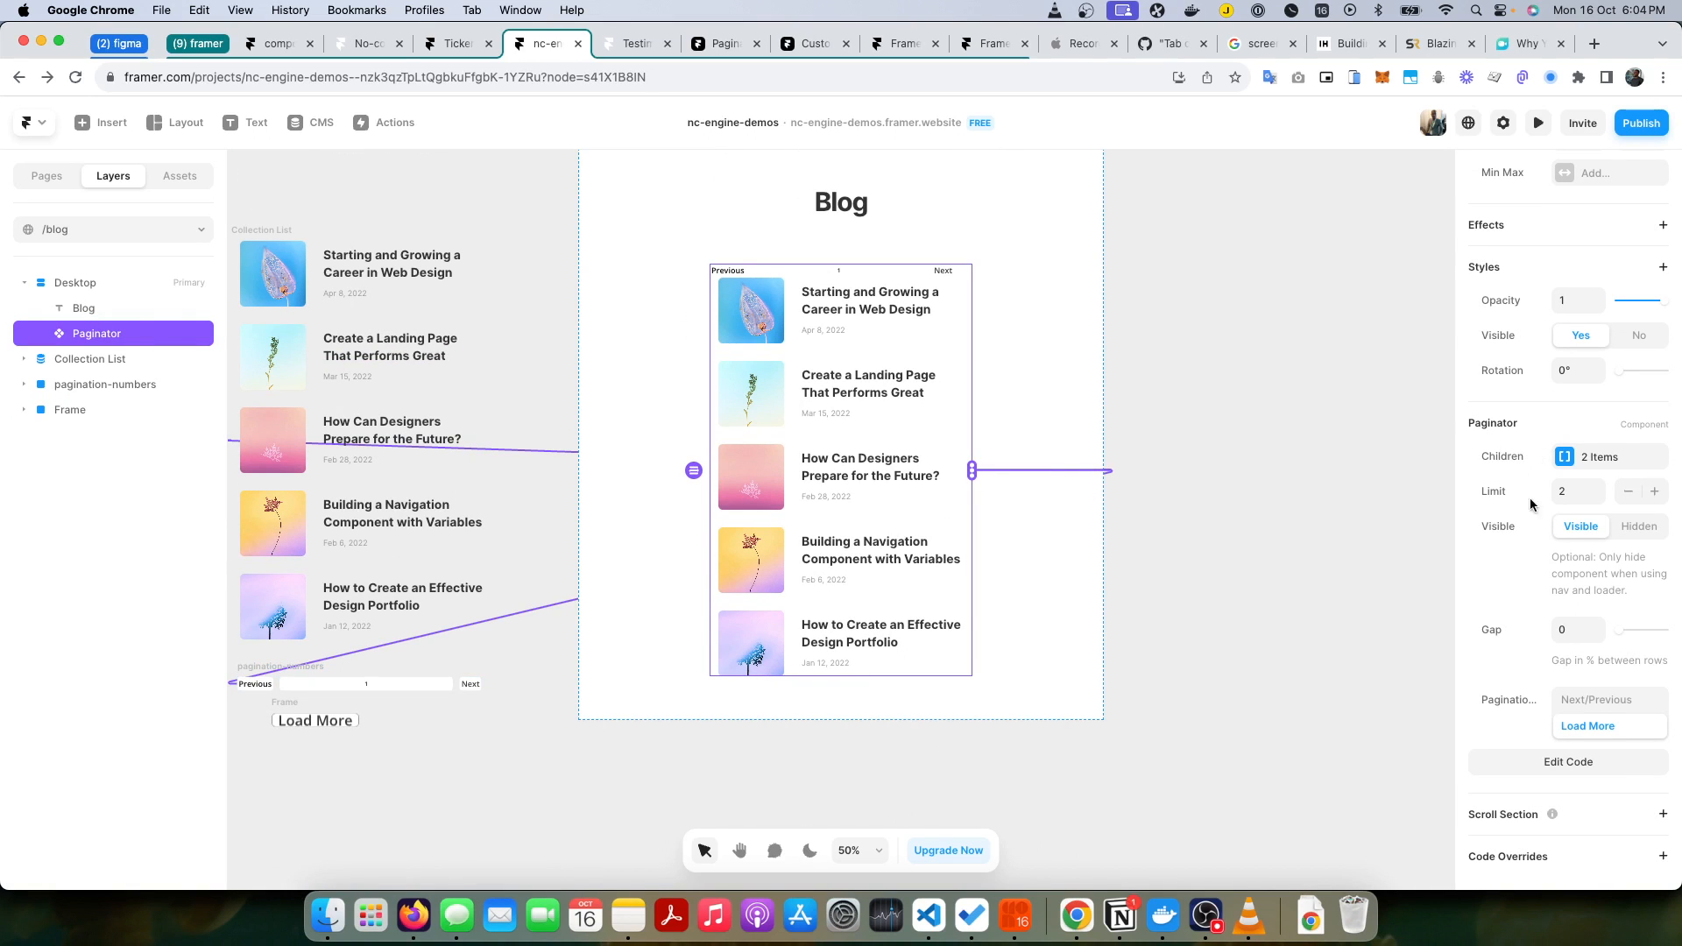
{"action": "left_click", "coordinate": [1611, 471]}
{"action": "left_click", "coordinate": [1399, 509]}
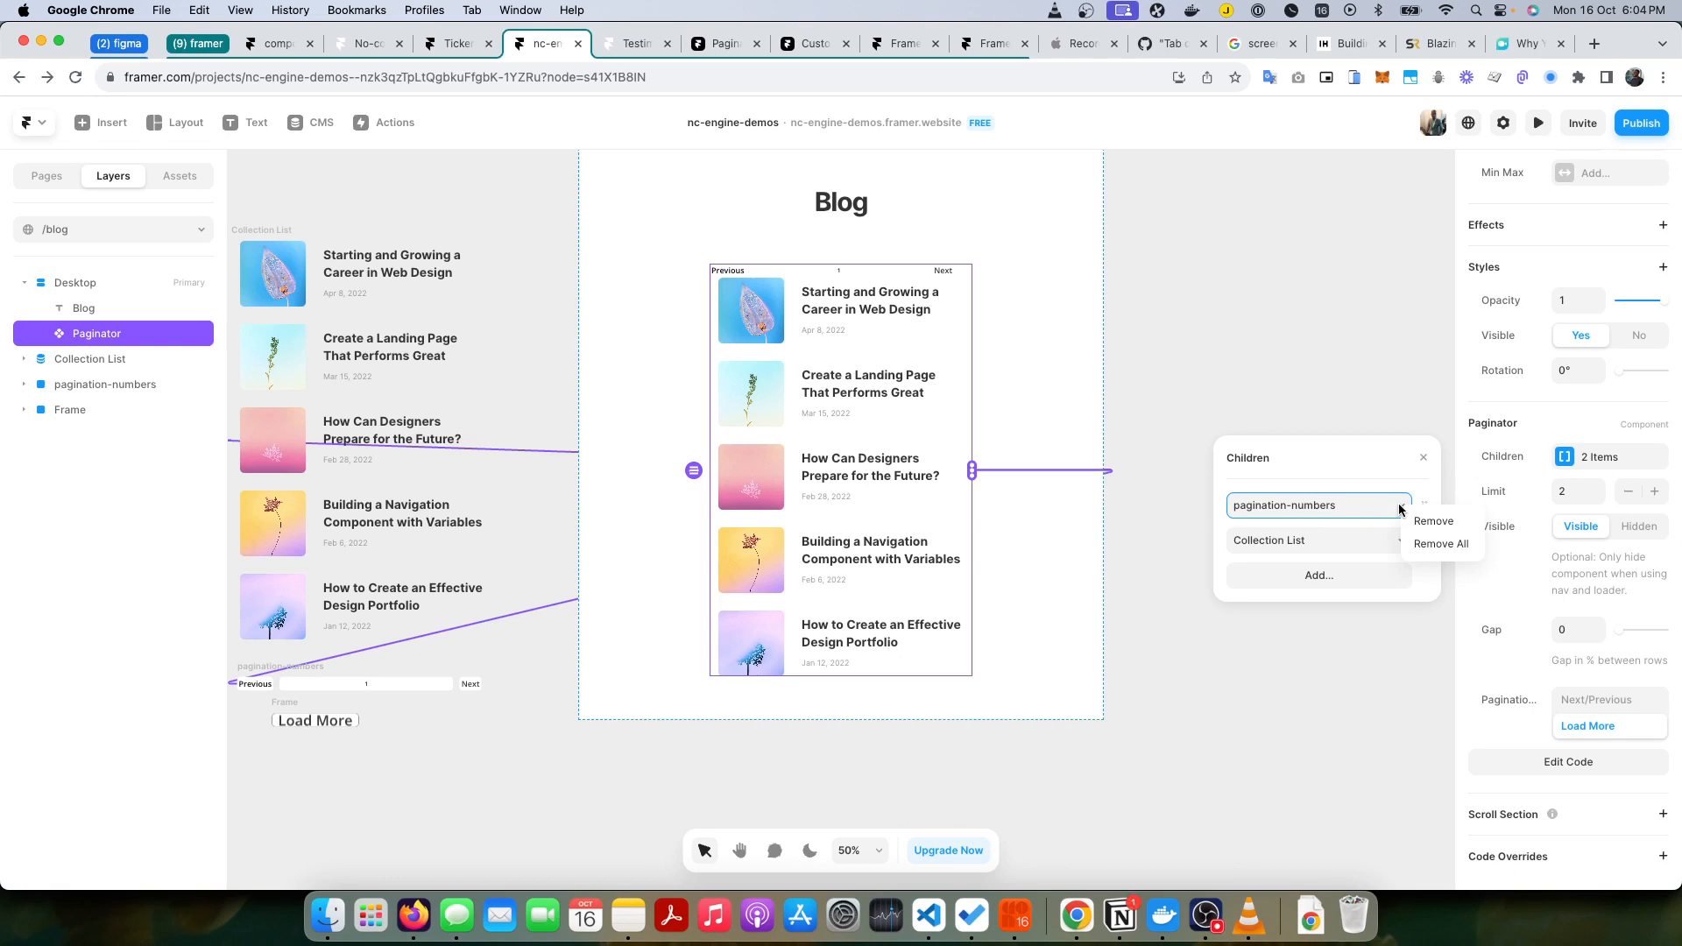
{"action": "left_click", "coordinate": [1433, 521]}
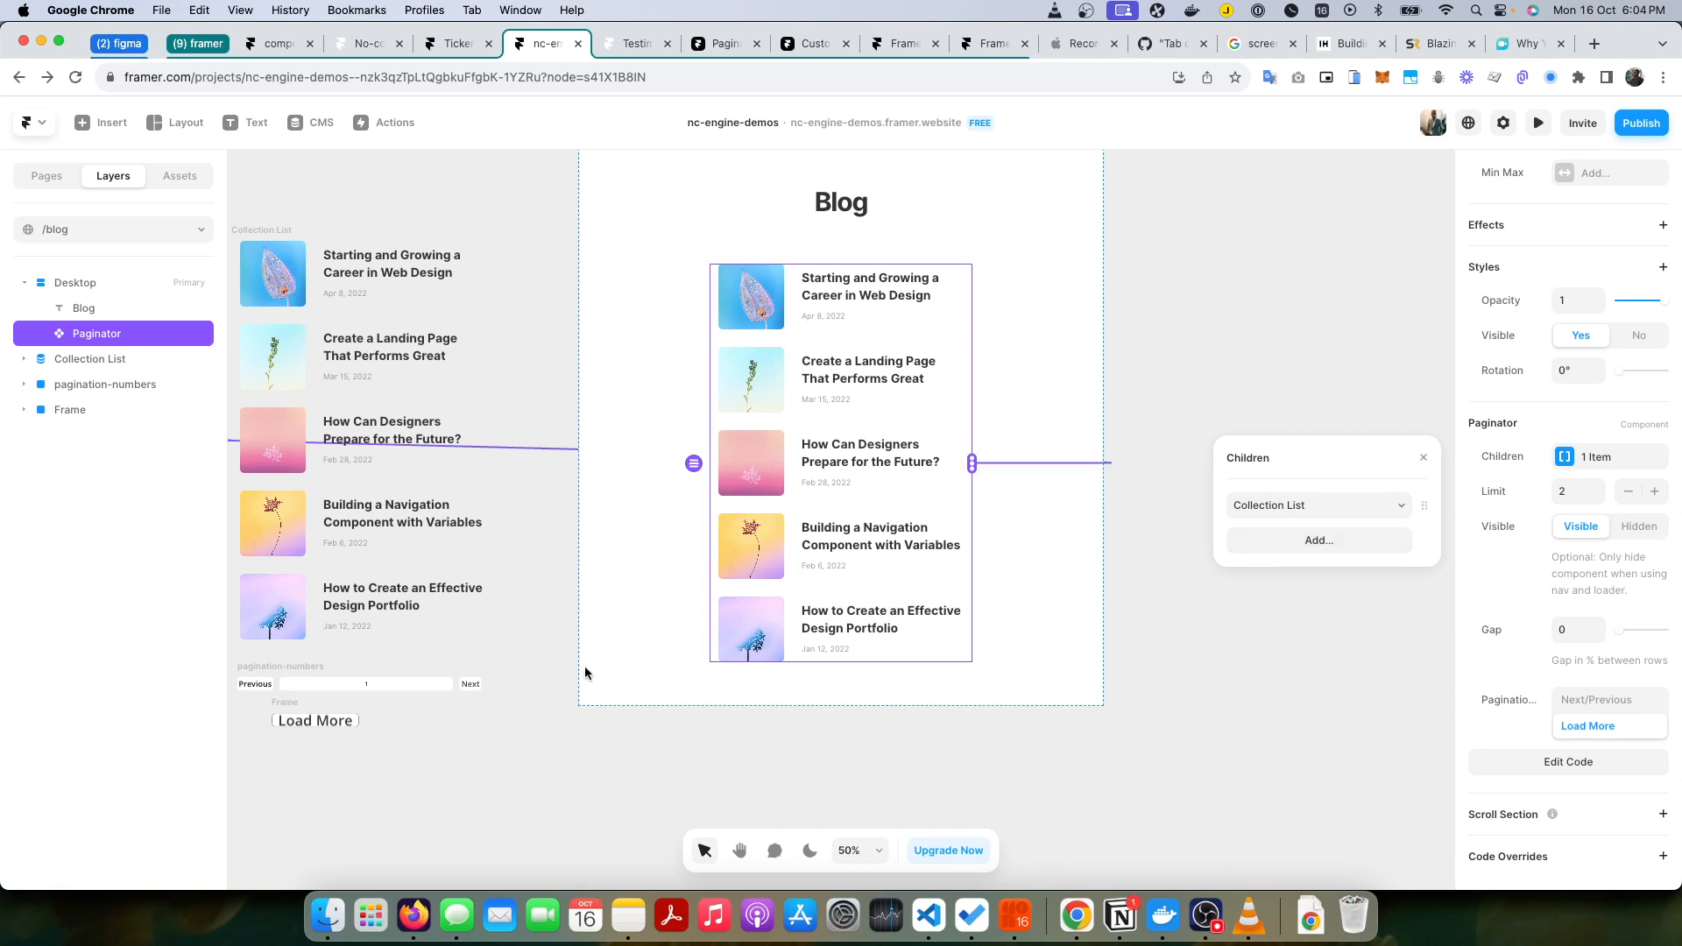
Step: Add the Load More frame to the Paginator's children below the Collection List
{"action": "left_click", "coordinate": [1372, 548]}
{"action": "left_click", "coordinate": [1360, 548]}
{"action": "left_click", "coordinate": [1359, 570]}
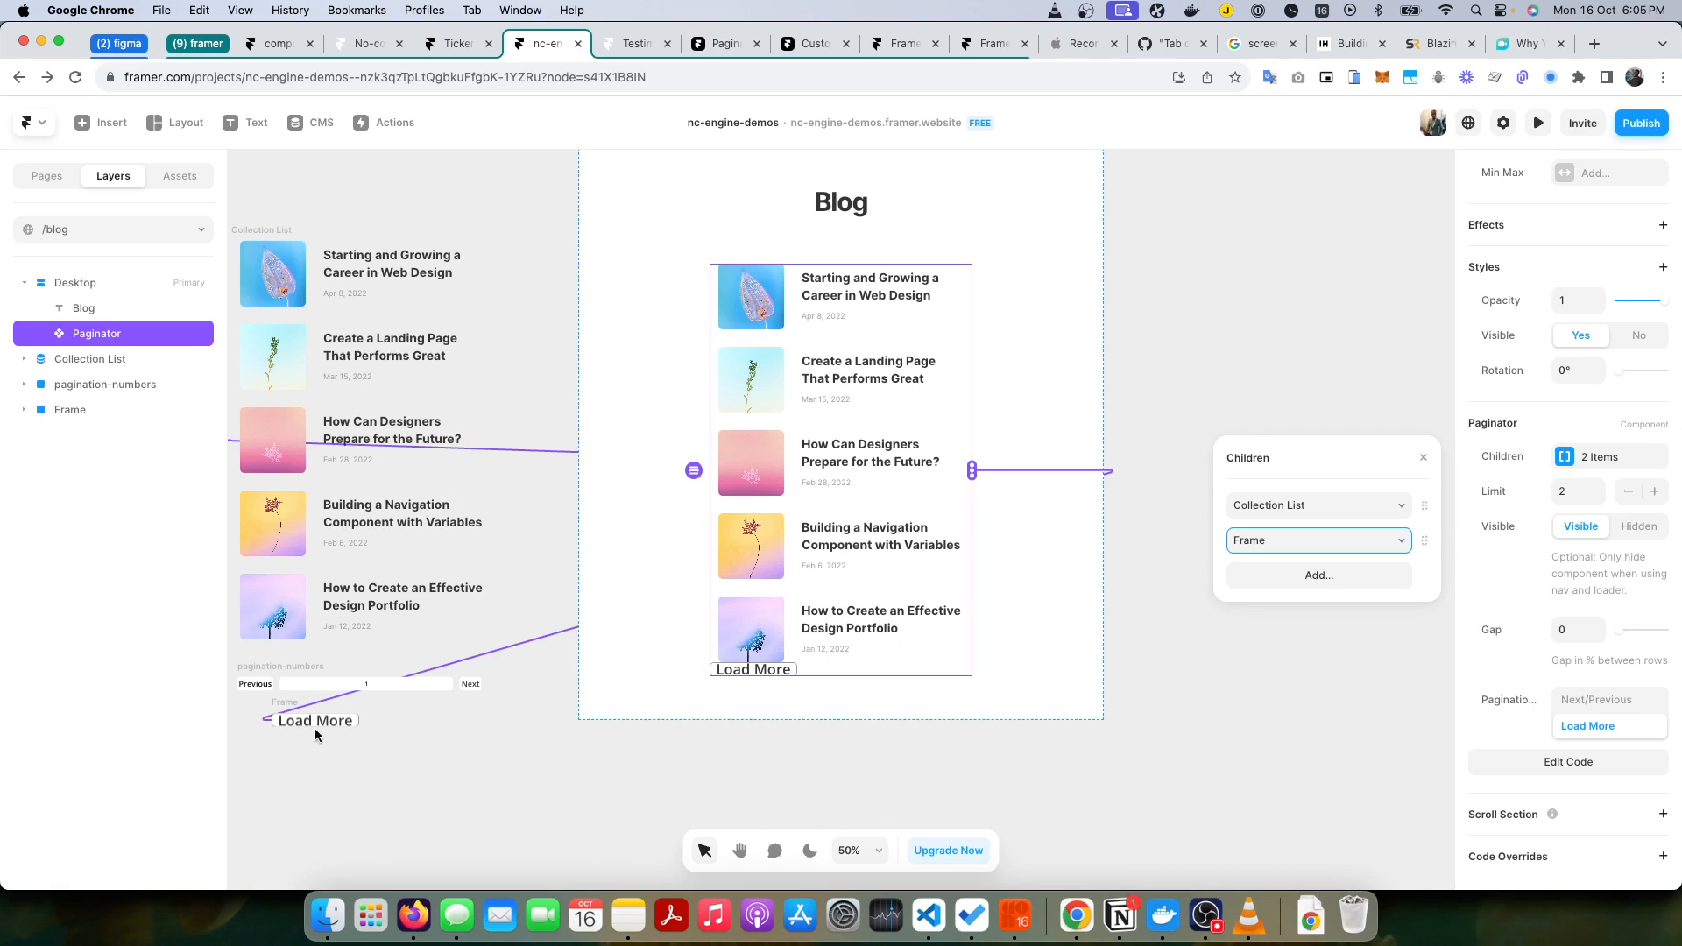
{"action": "left_click", "coordinate": [1248, 701]}
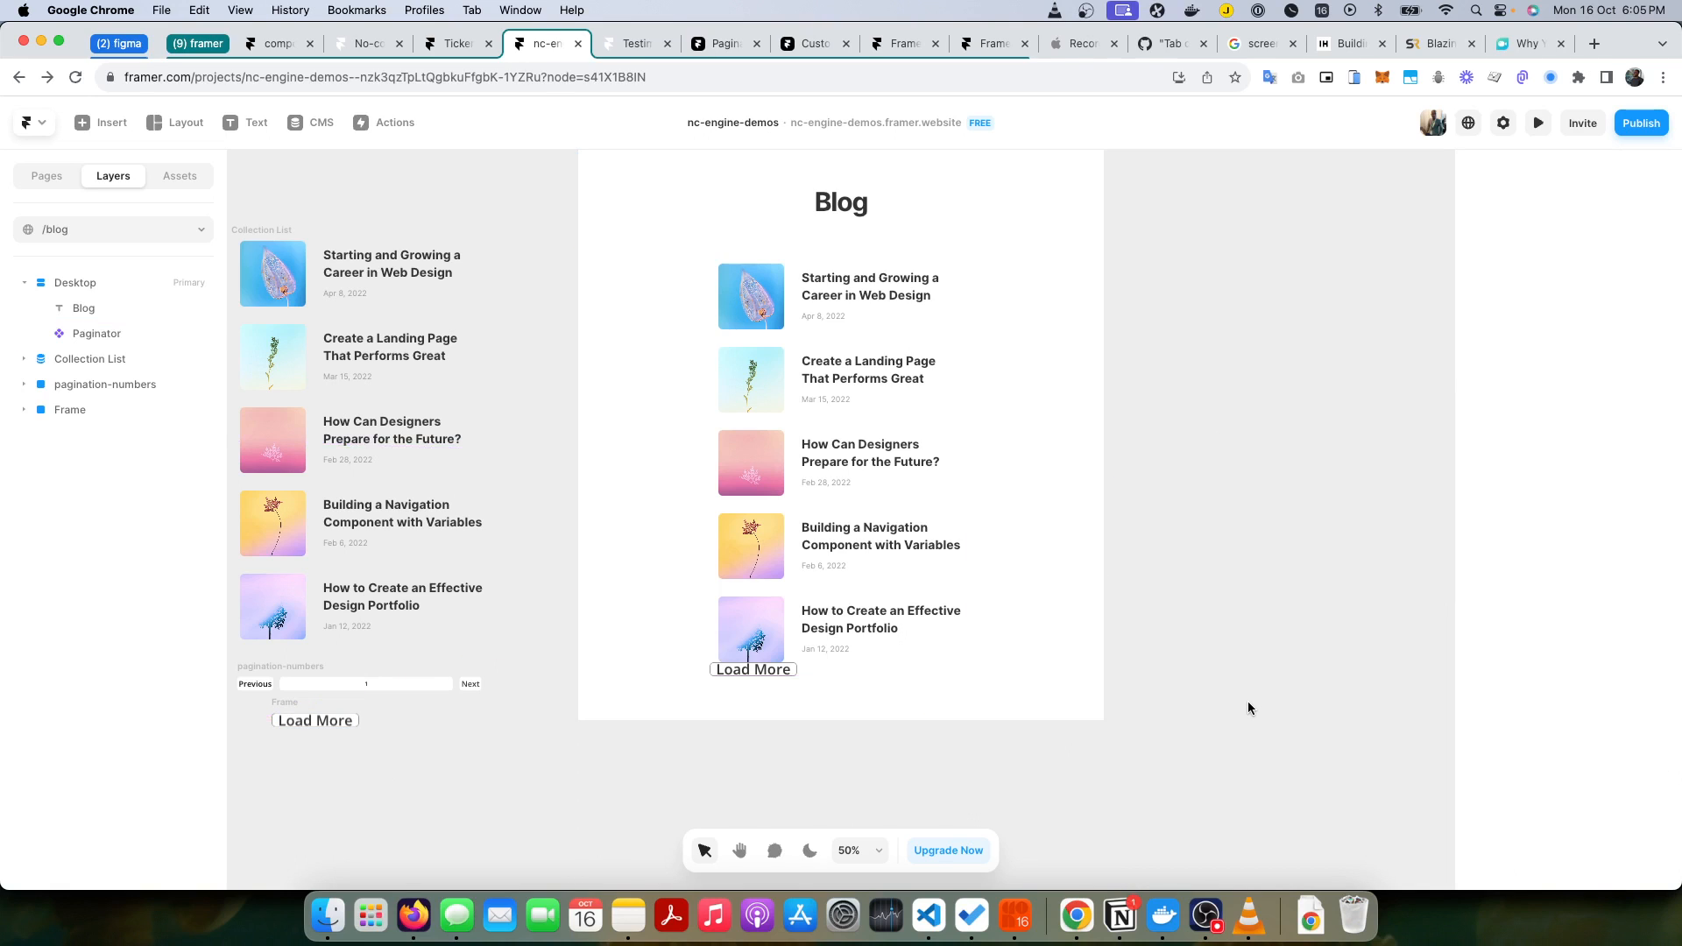
Step: Check the nc-next-page class in the Notion pagination documentation against the Load More button, and return to Framer
{"action": "left_click", "coordinate": [783, 671]}
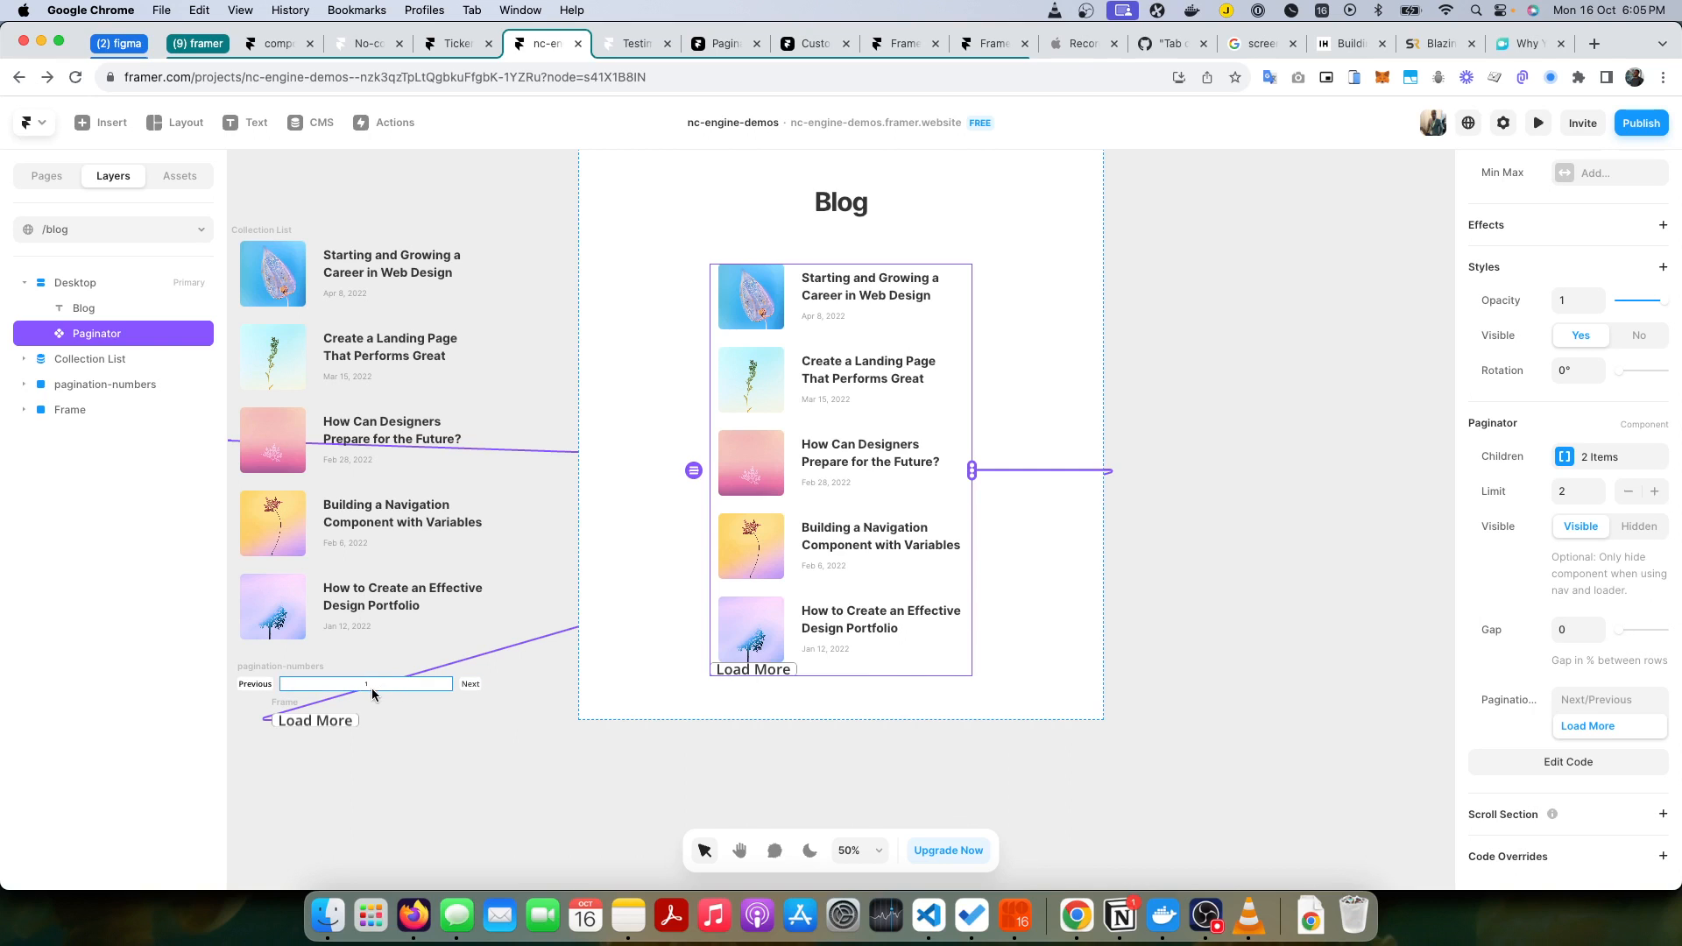
{"action": "left_click", "coordinate": [1119, 917]}
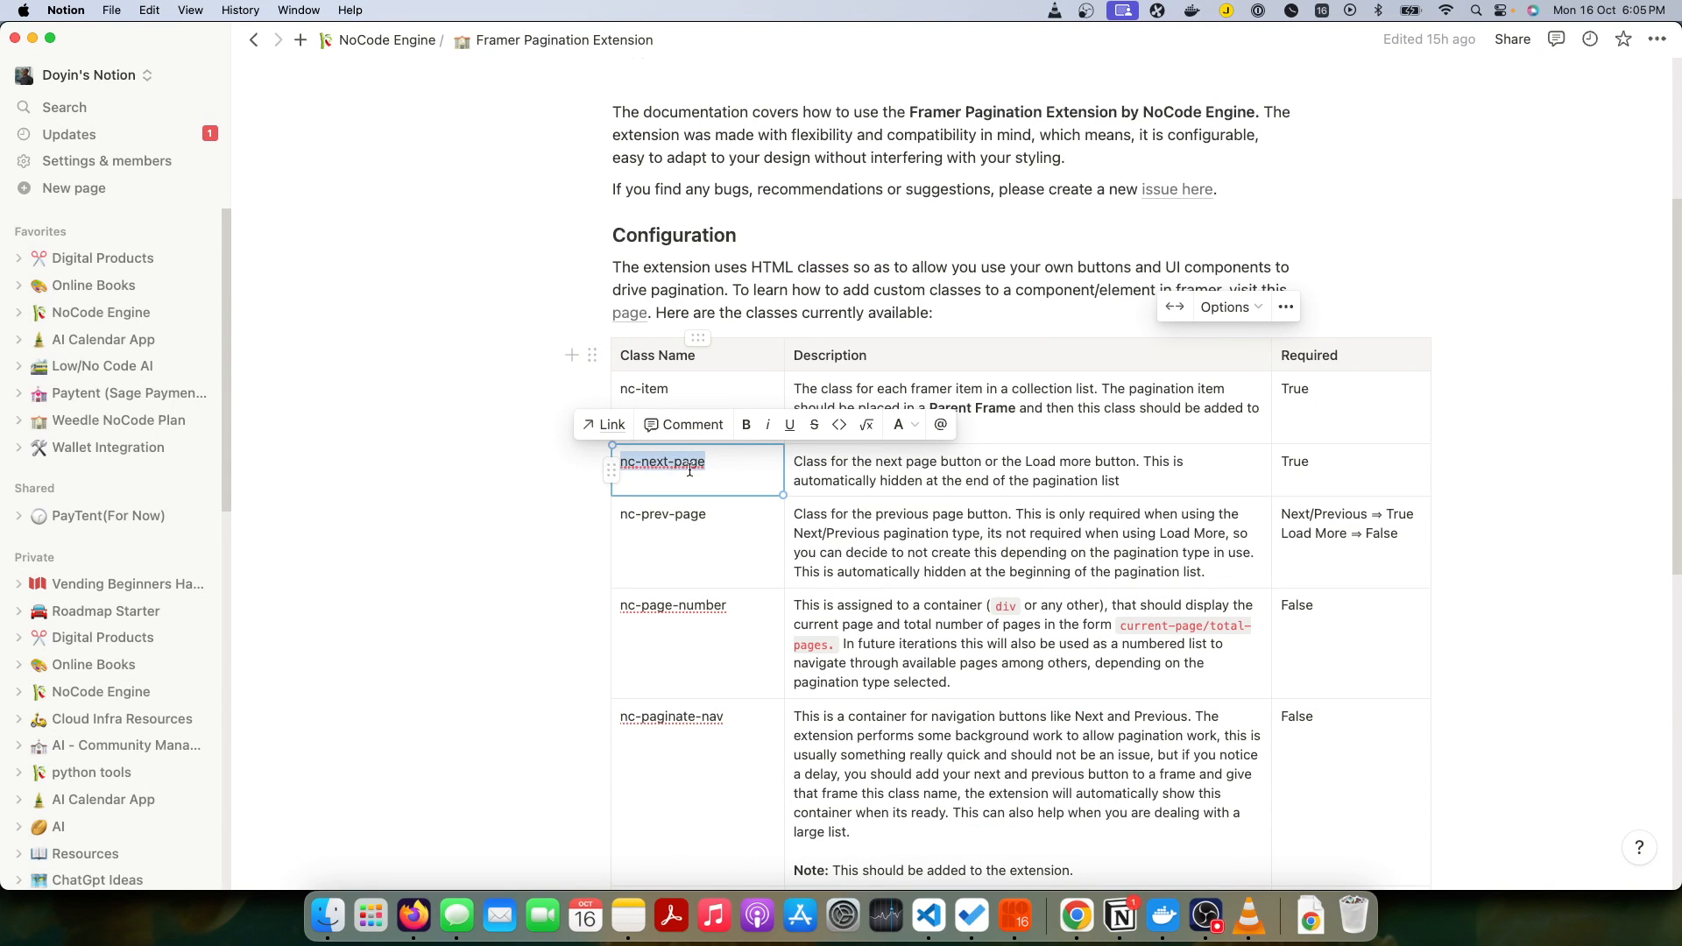
{"action": "key", "text": "super+Tab"}
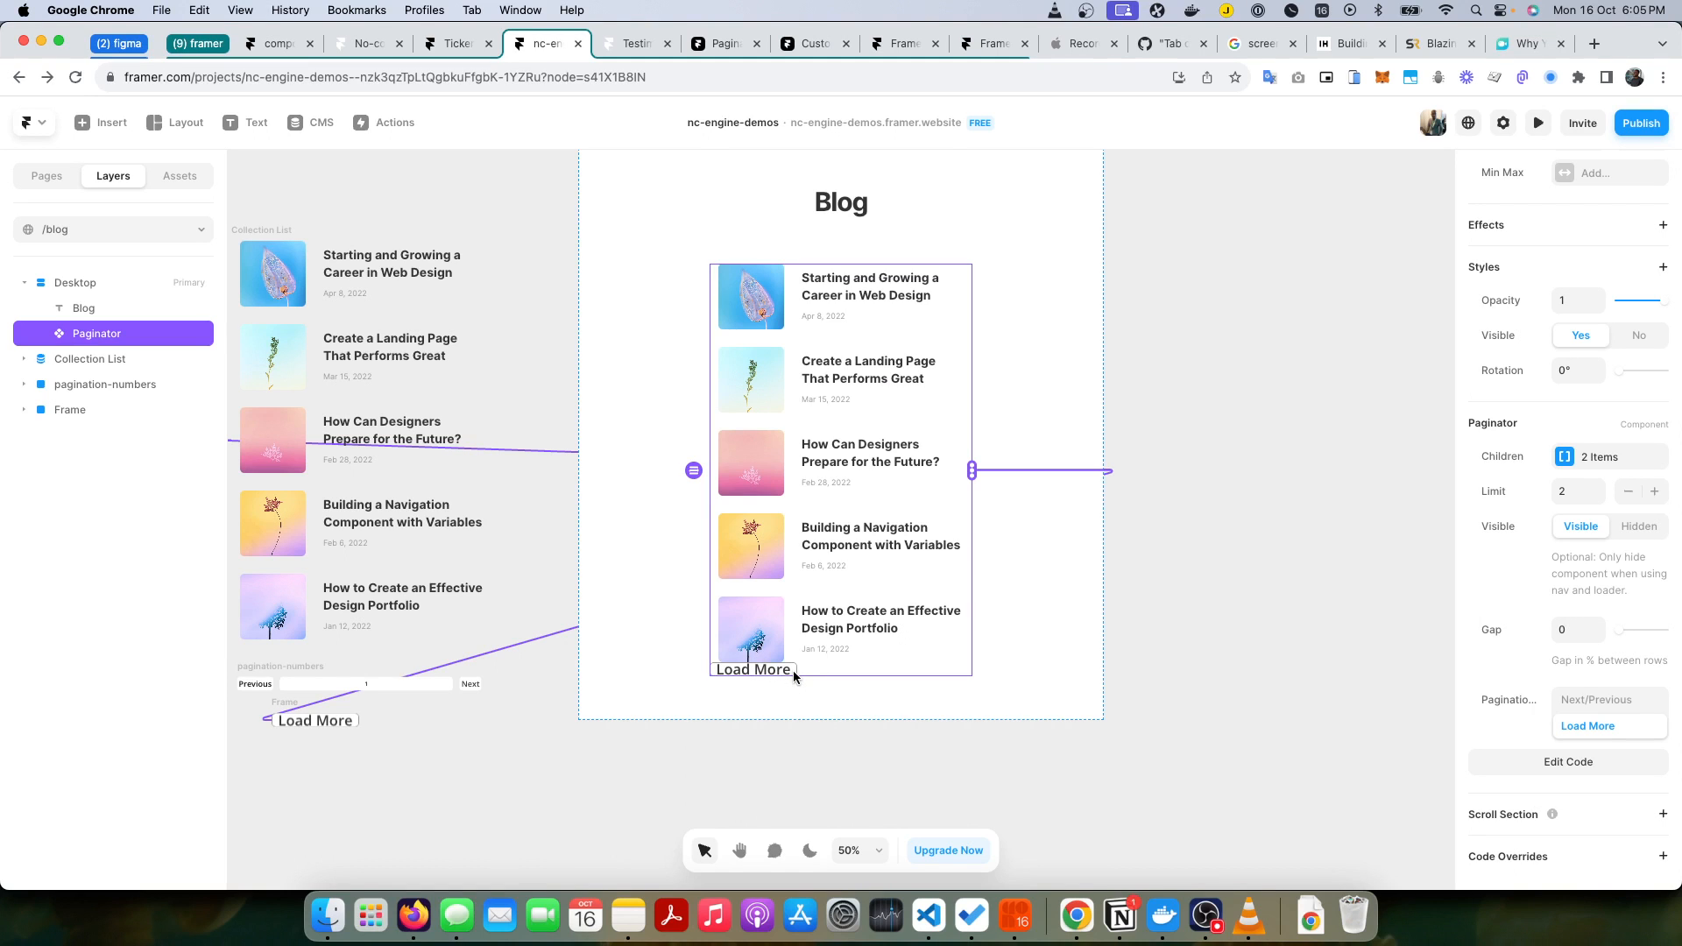
{"action": "key", "text": "super+Tab"}
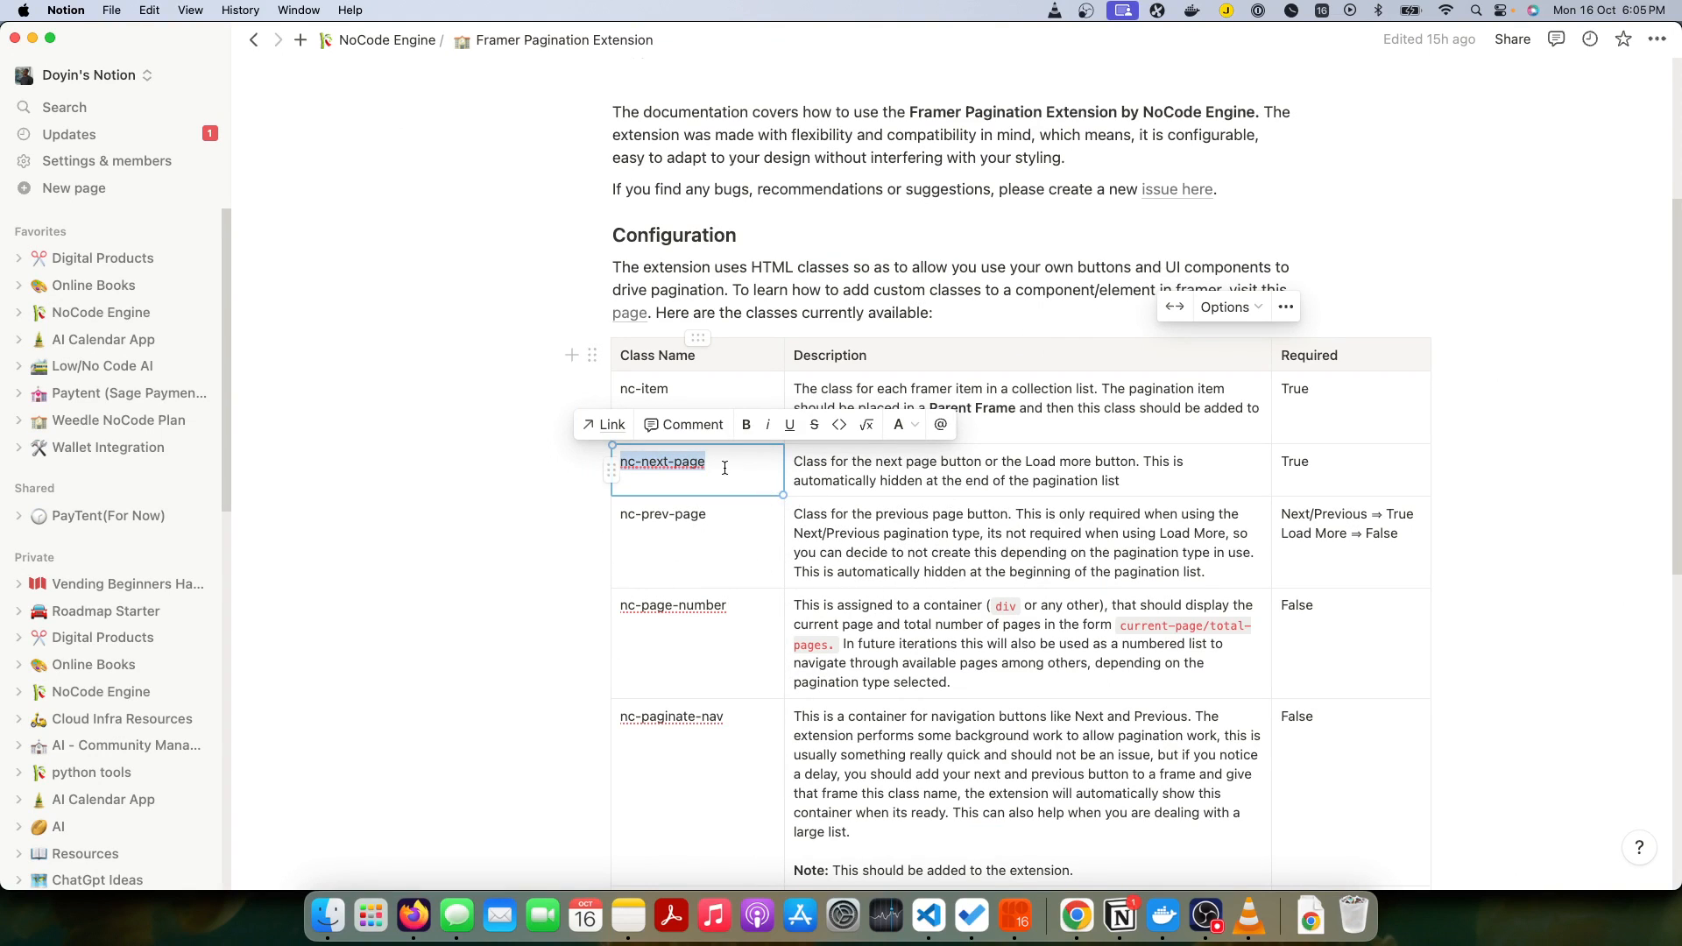
{"action": "key", "text": "super+Tab"}
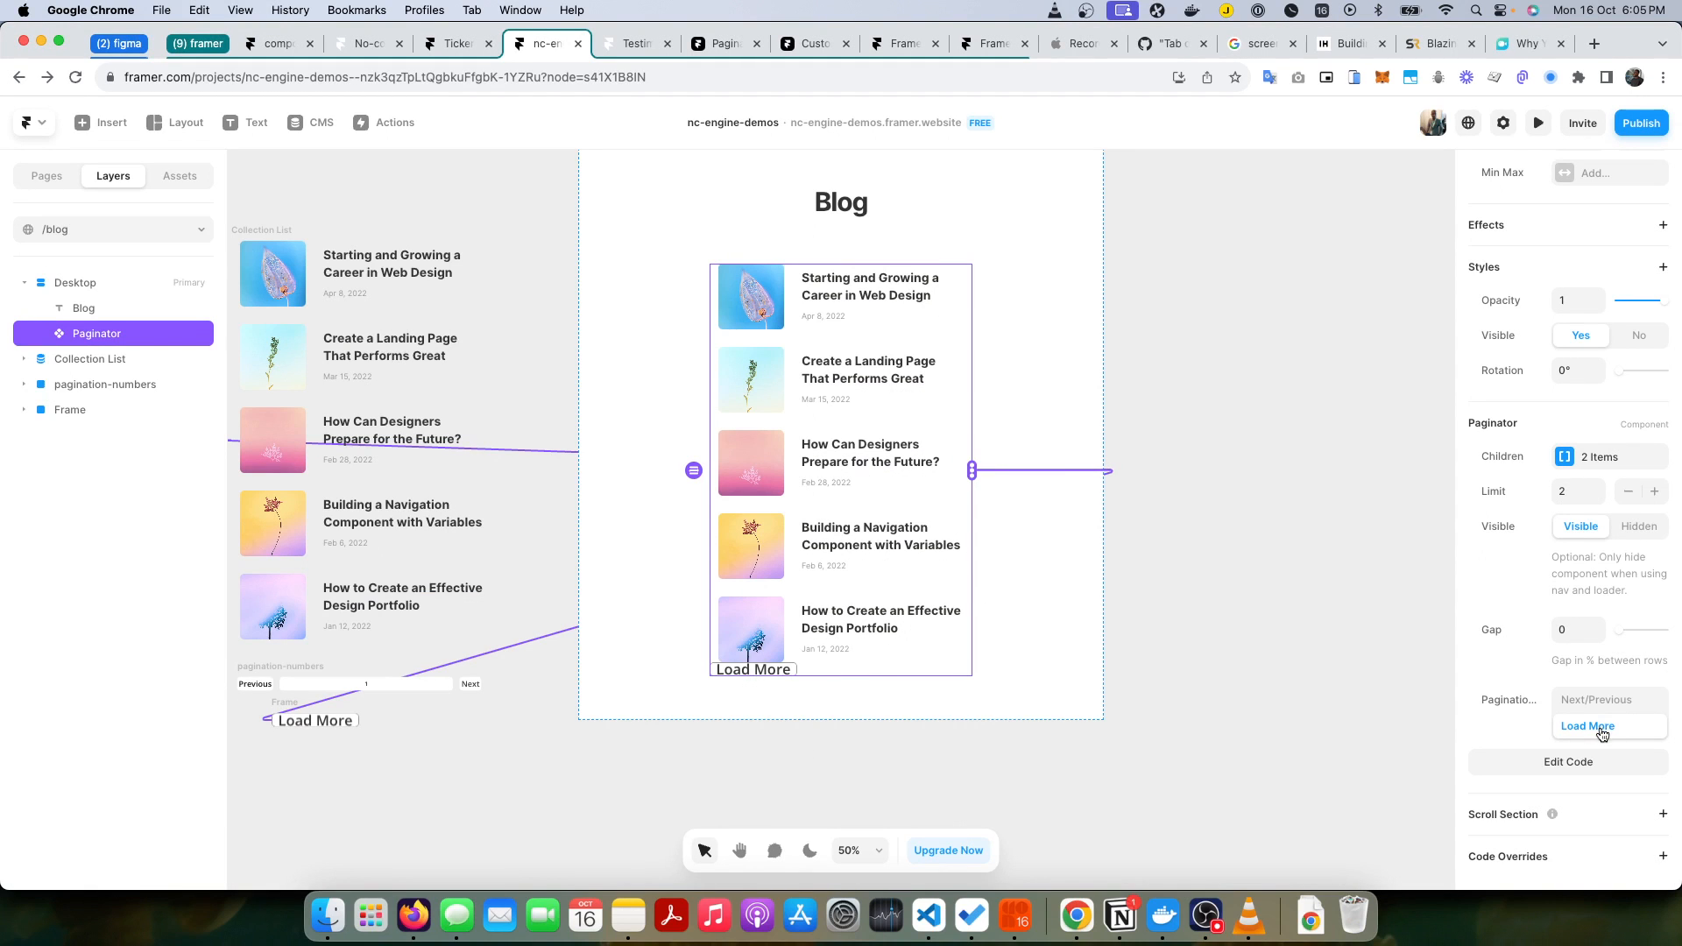
Step: Apply the withClass override from the Nc_next_page file to the Load More frame
{"action": "left_click", "coordinate": [293, 720]}
{"action": "left_click", "coordinate": [72, 418]}
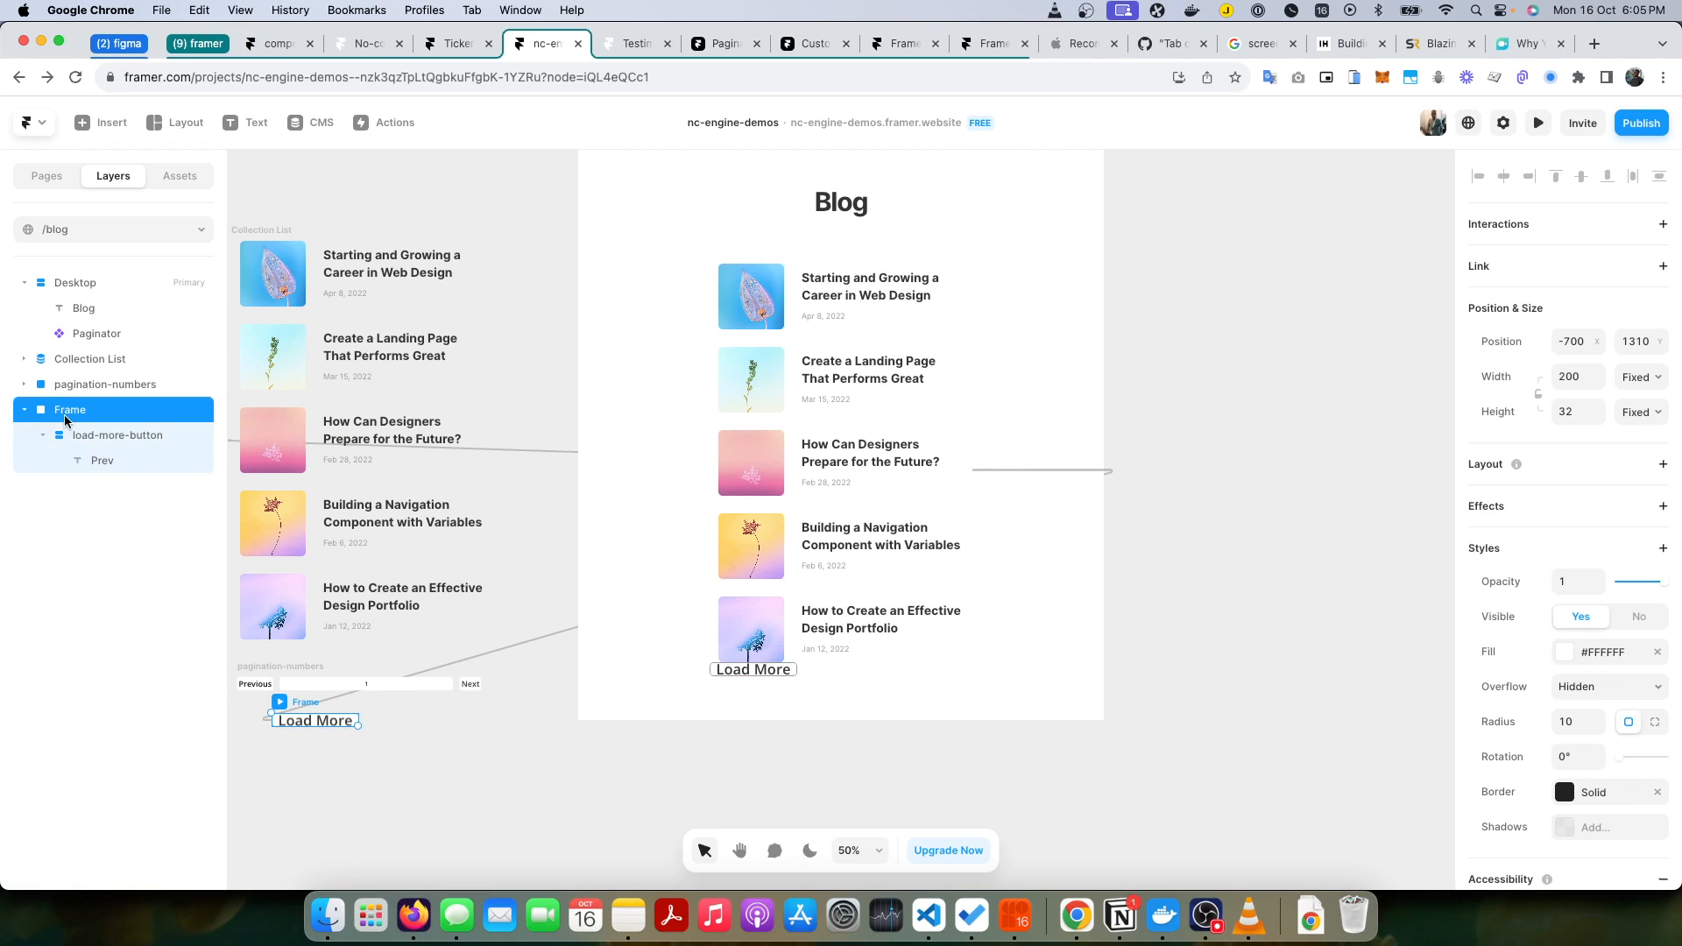
{"action": "scroll", "coordinate": [1612, 674], "scroll_direction": "down", "scroll_amount": 3}
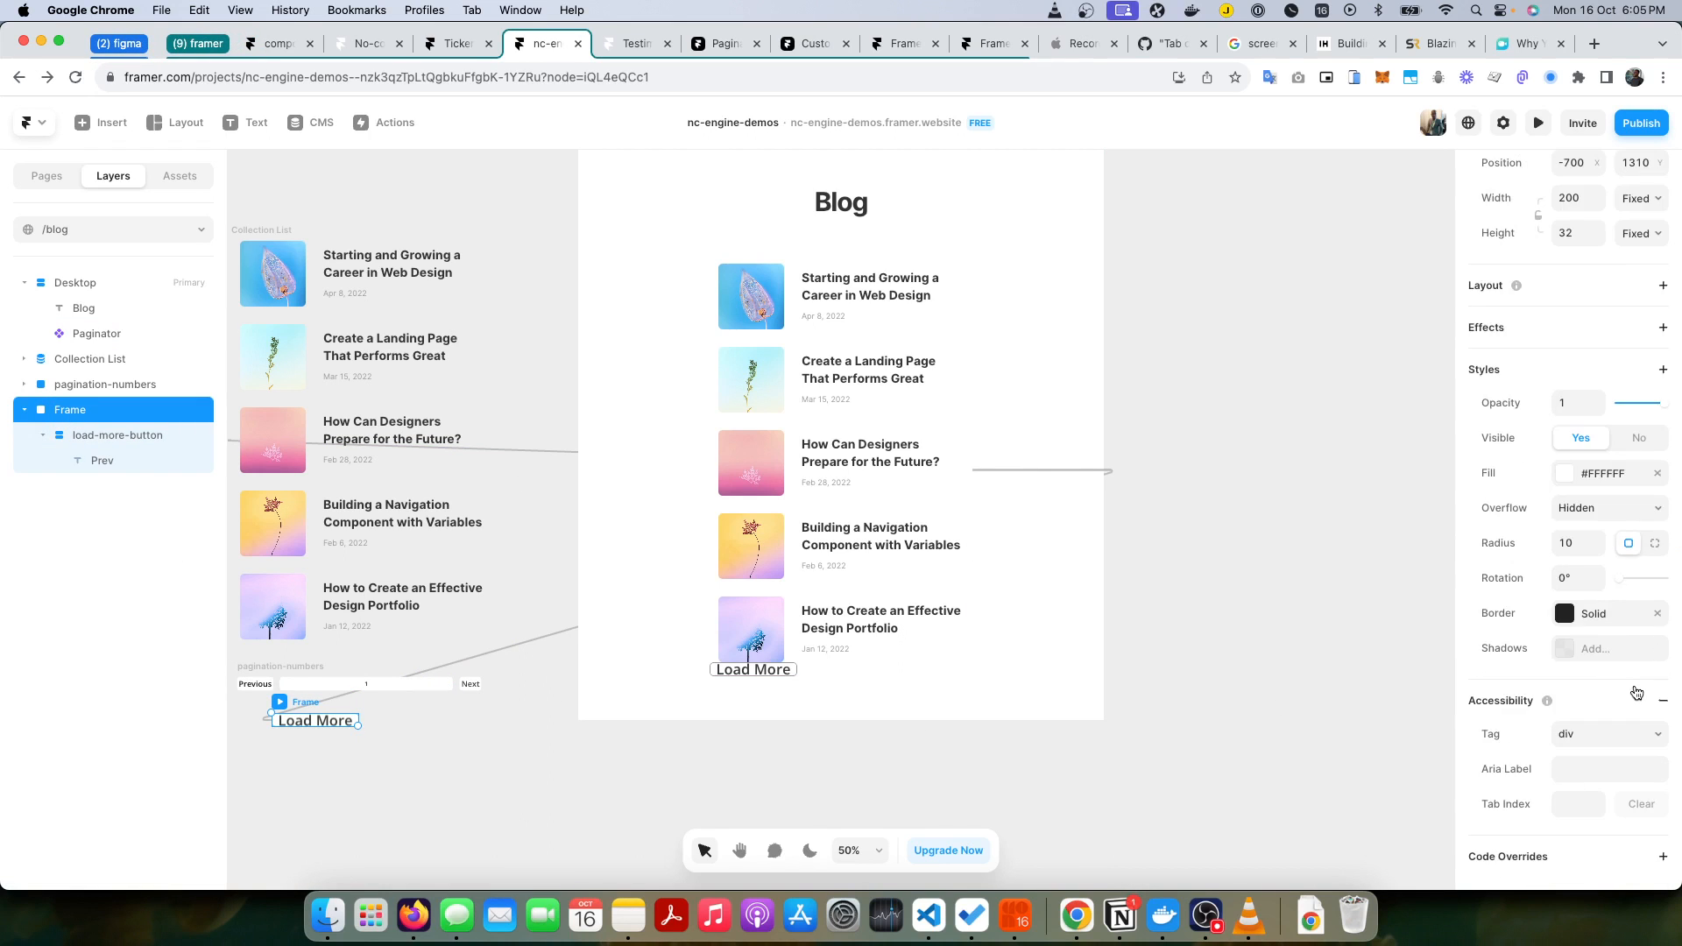
{"action": "left_click", "coordinate": [25, 410]}
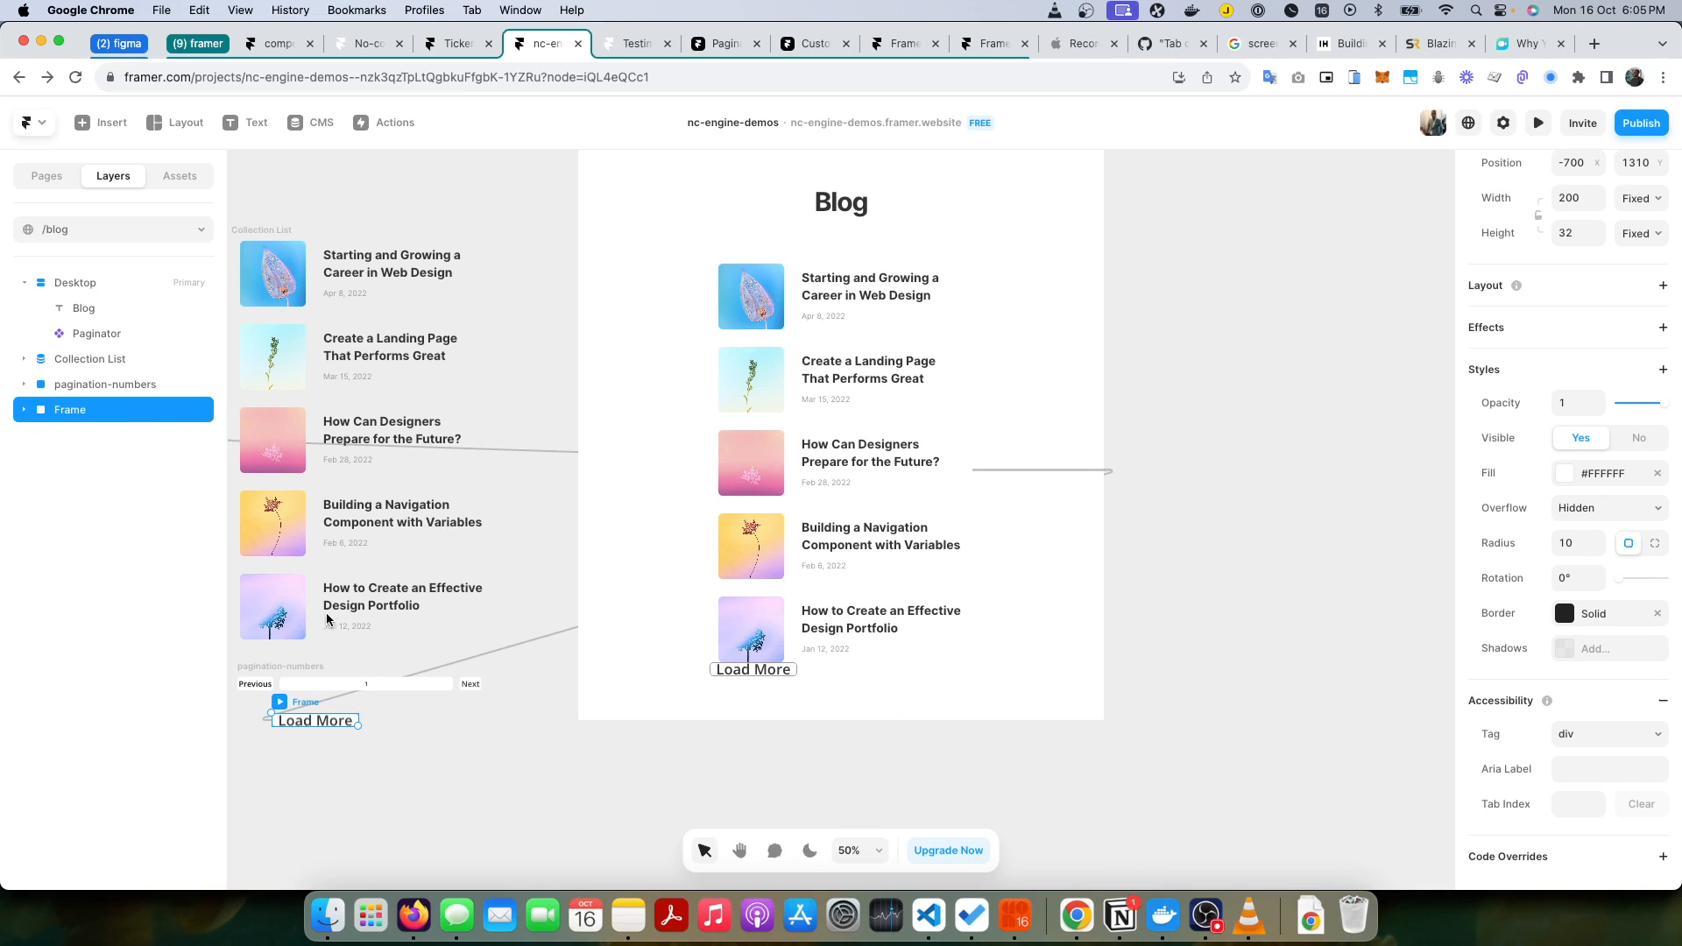
{"action": "left_click", "coordinate": [1662, 856]}
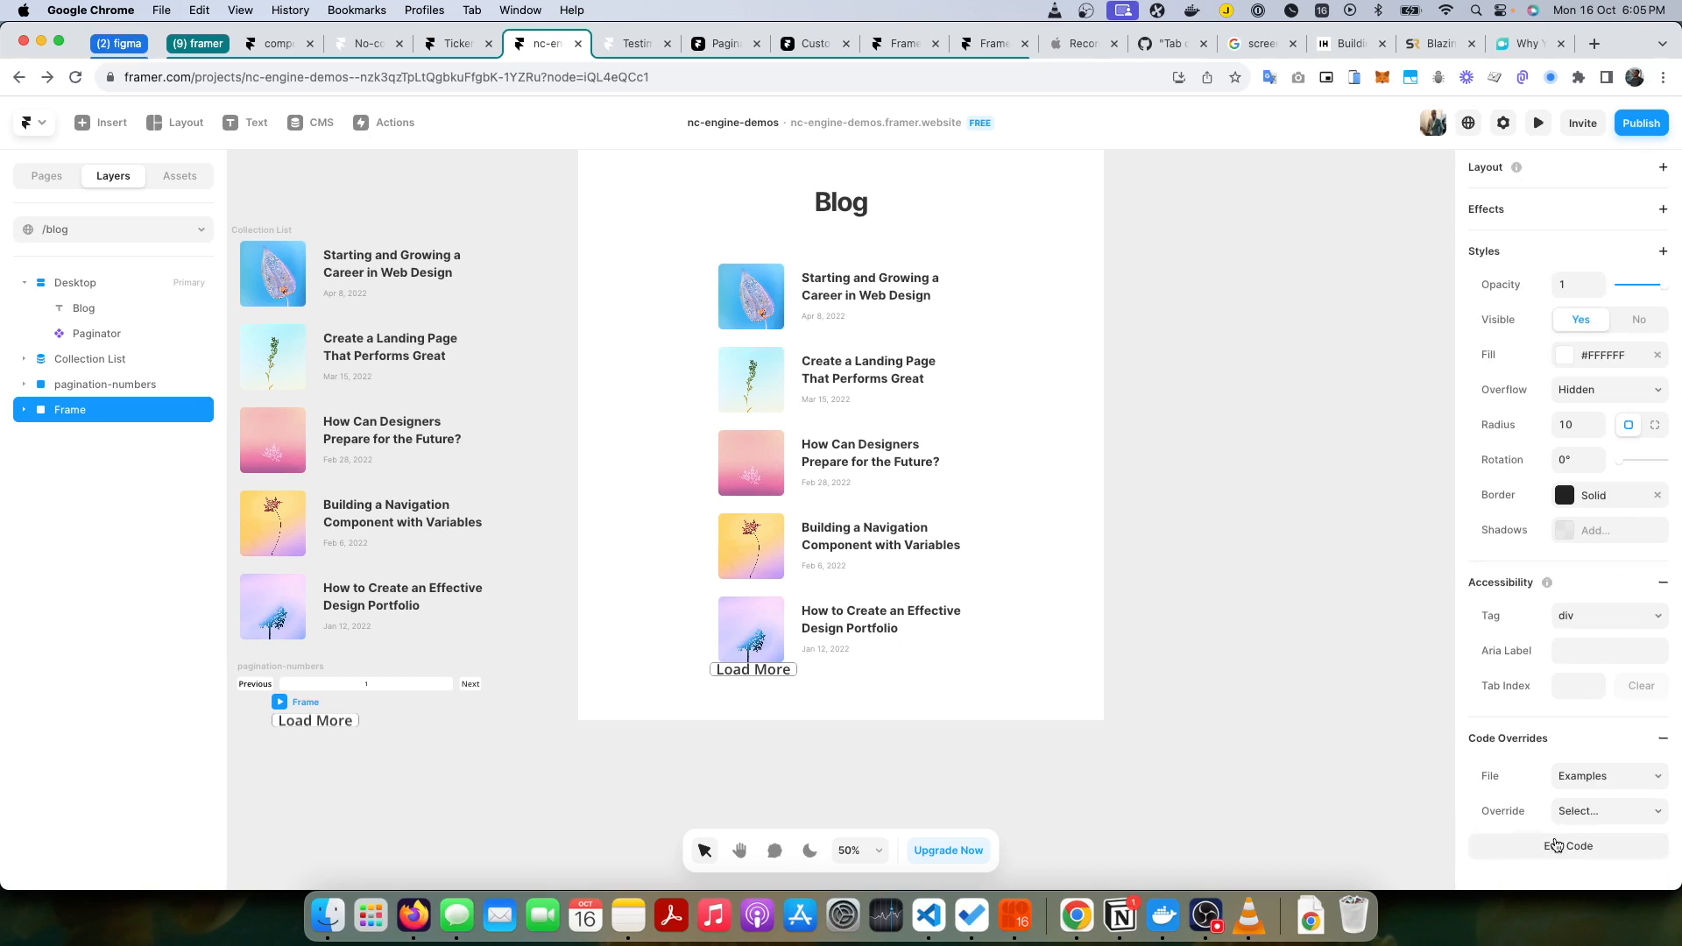
{"action": "left_click", "coordinate": [1617, 778]}
{"action": "scroll", "coordinate": [1616, 784], "scroll_direction": "down", "scroll_amount": 3}
{"action": "left_click", "coordinate": [1625, 810]}
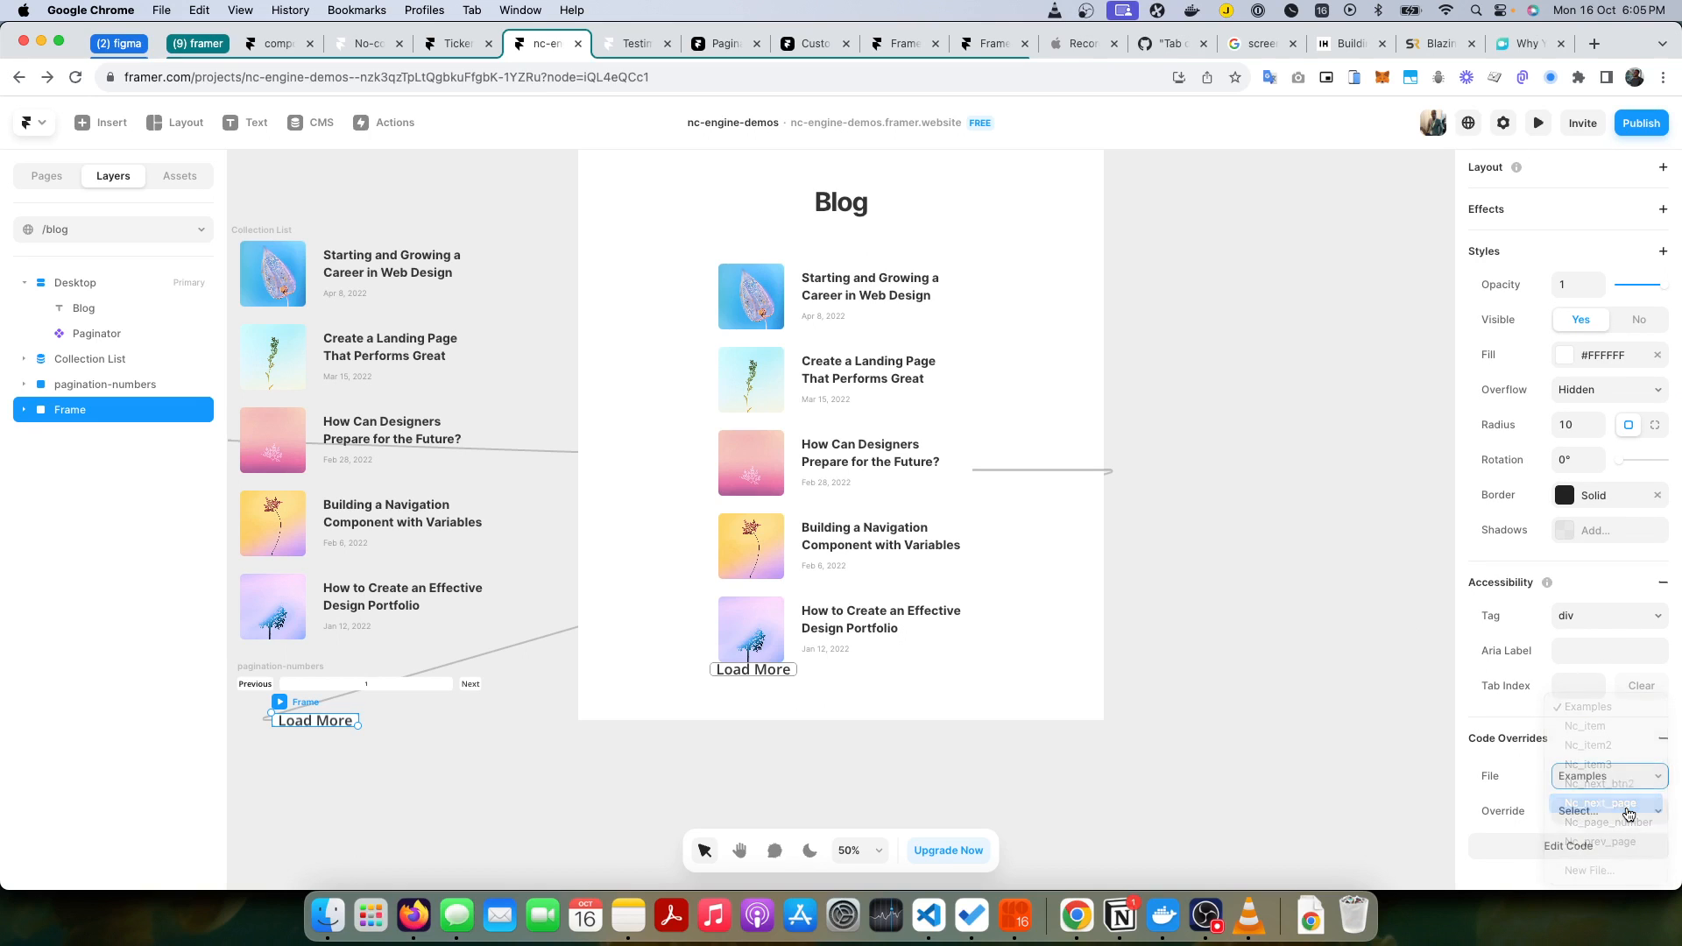
{"action": "left_click", "coordinate": [1610, 807]}
{"action": "left_click", "coordinate": [1606, 842]}
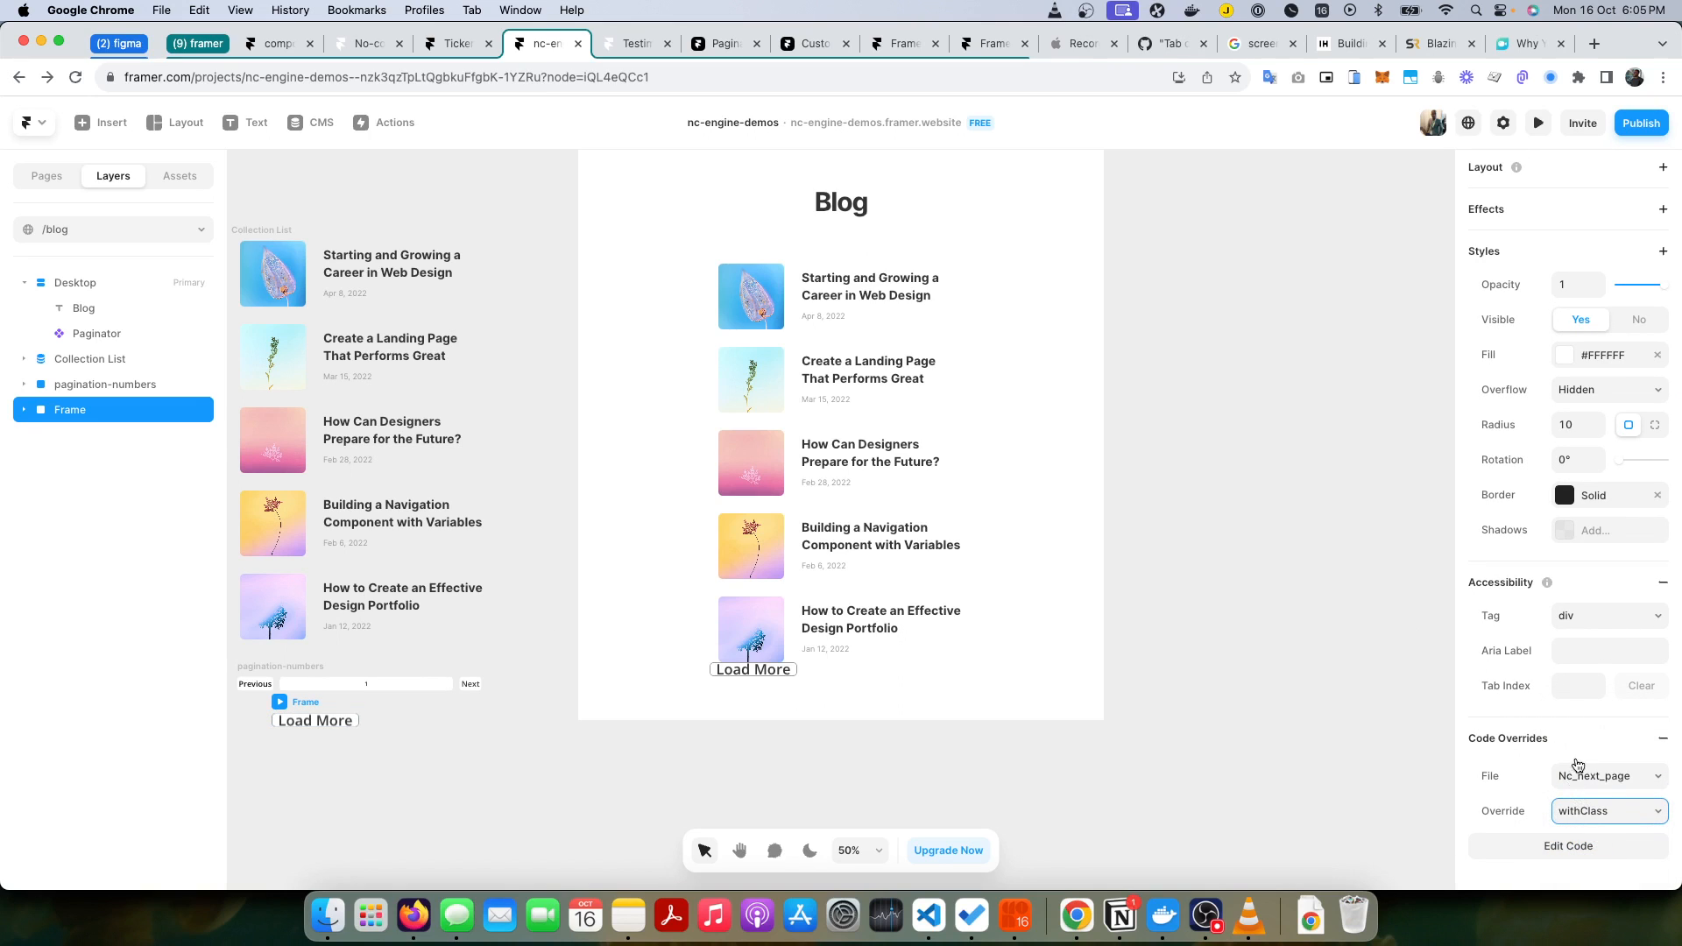
{"action": "left_click", "coordinate": [1354, 736]}
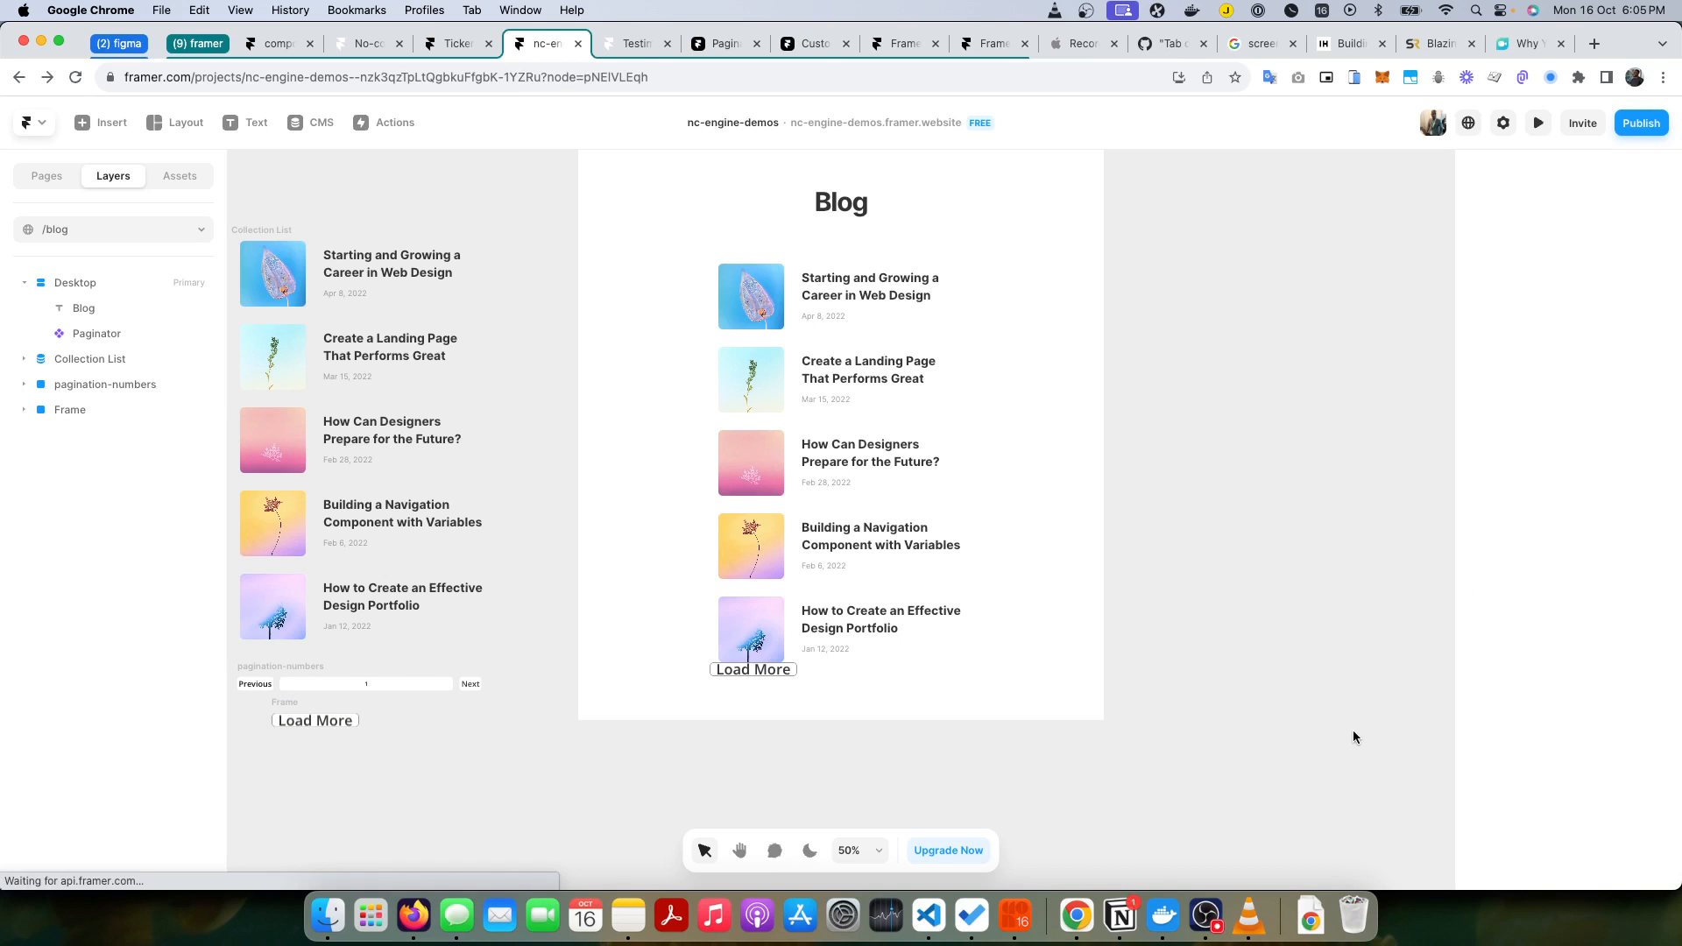
Step: Preview the blog page, load more posts through to the end of the list, and return to the editor
{"action": "left_click", "coordinate": [1540, 123]}
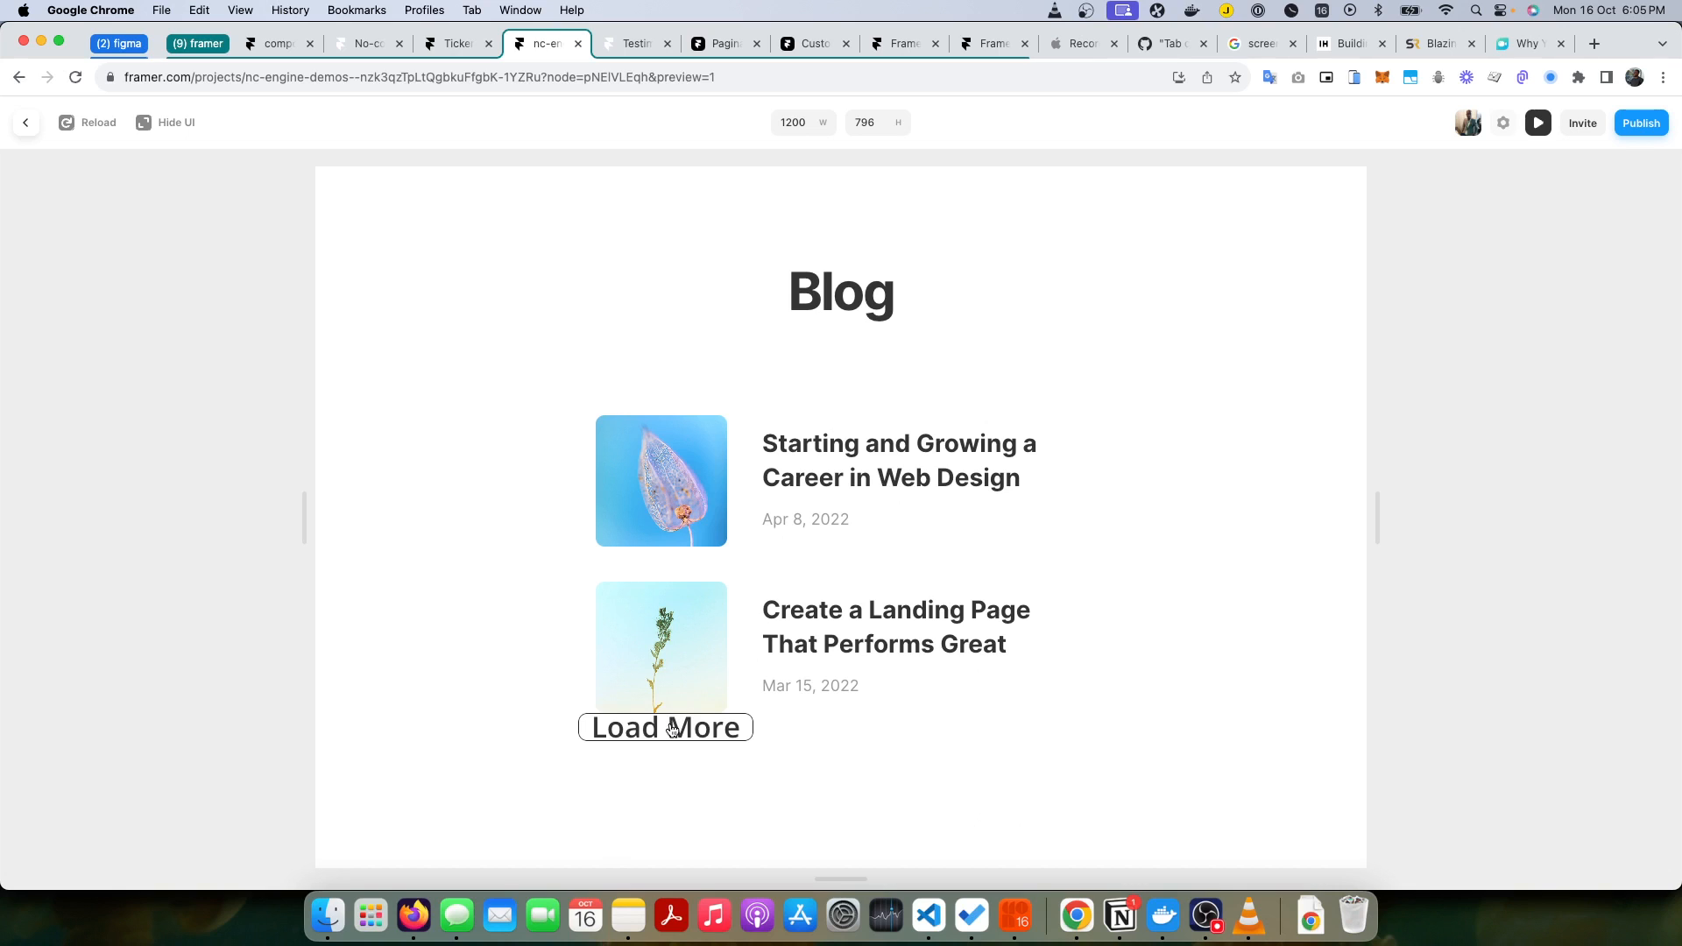
{"action": "left_click", "coordinate": [672, 729]}
{"action": "scroll", "coordinate": [1007, 653], "scroll_direction": "down", "scroll_amount": 4}
{"action": "scroll", "coordinate": [902, 455], "scroll_direction": "up", "scroll_amount": 4}
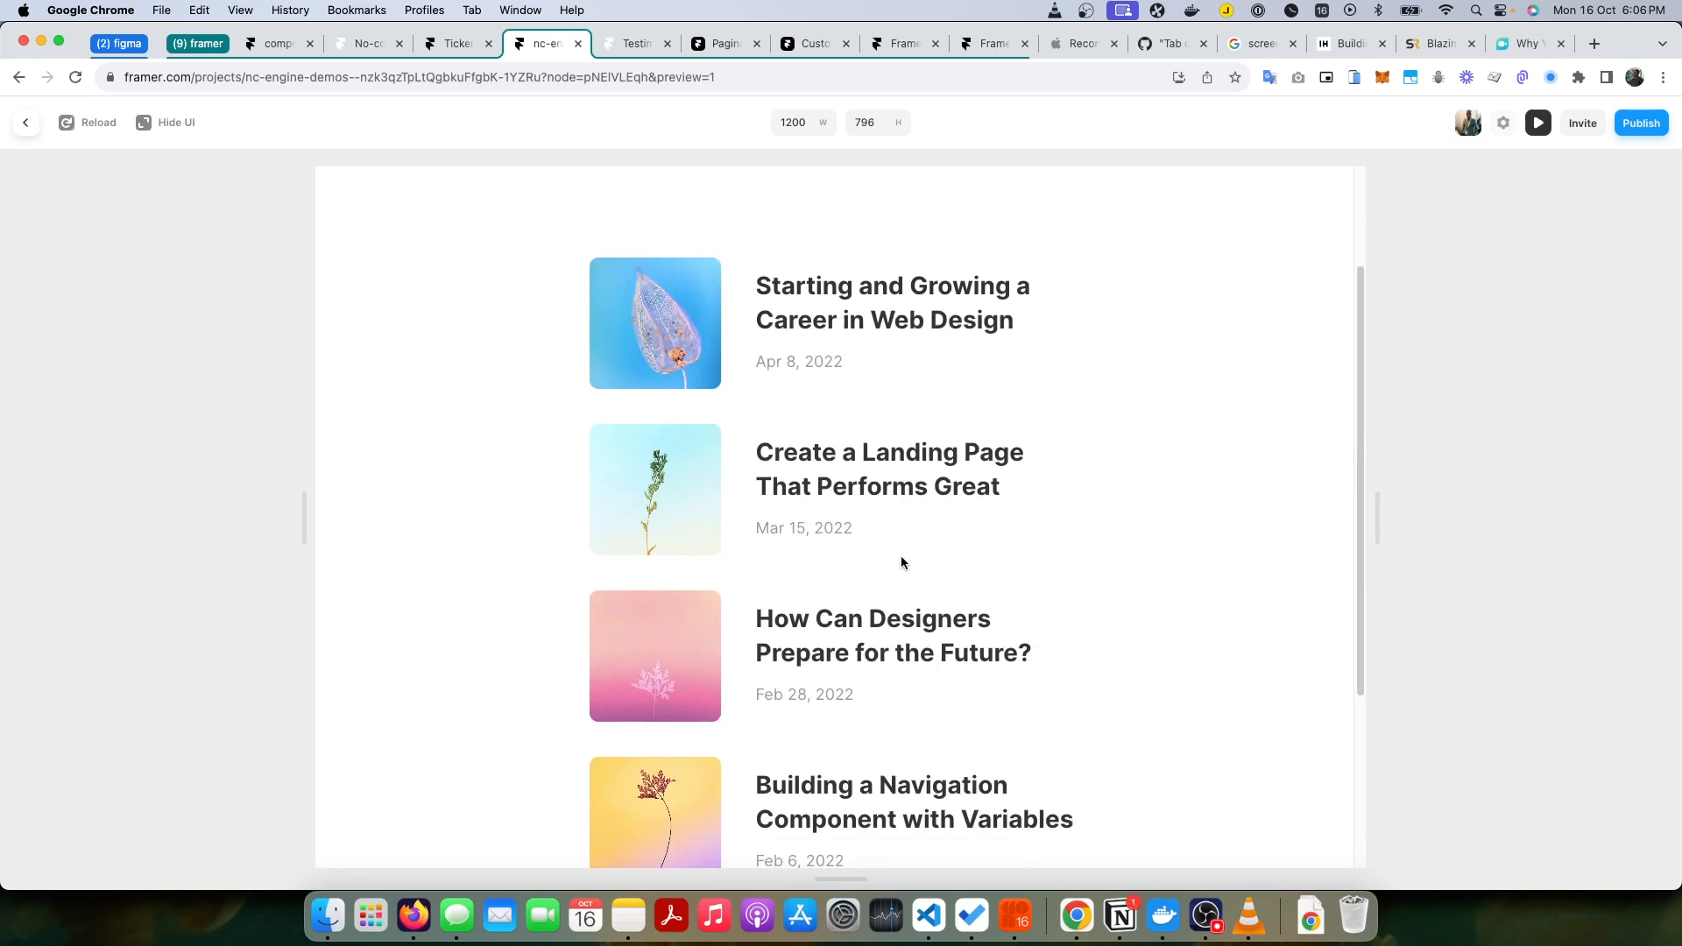
{"action": "scroll", "coordinate": [896, 480], "scroll_direction": "down", "scroll_amount": 3}
{"action": "scroll", "coordinate": [927, 481], "scroll_direction": "up", "scroll_amount": 4}
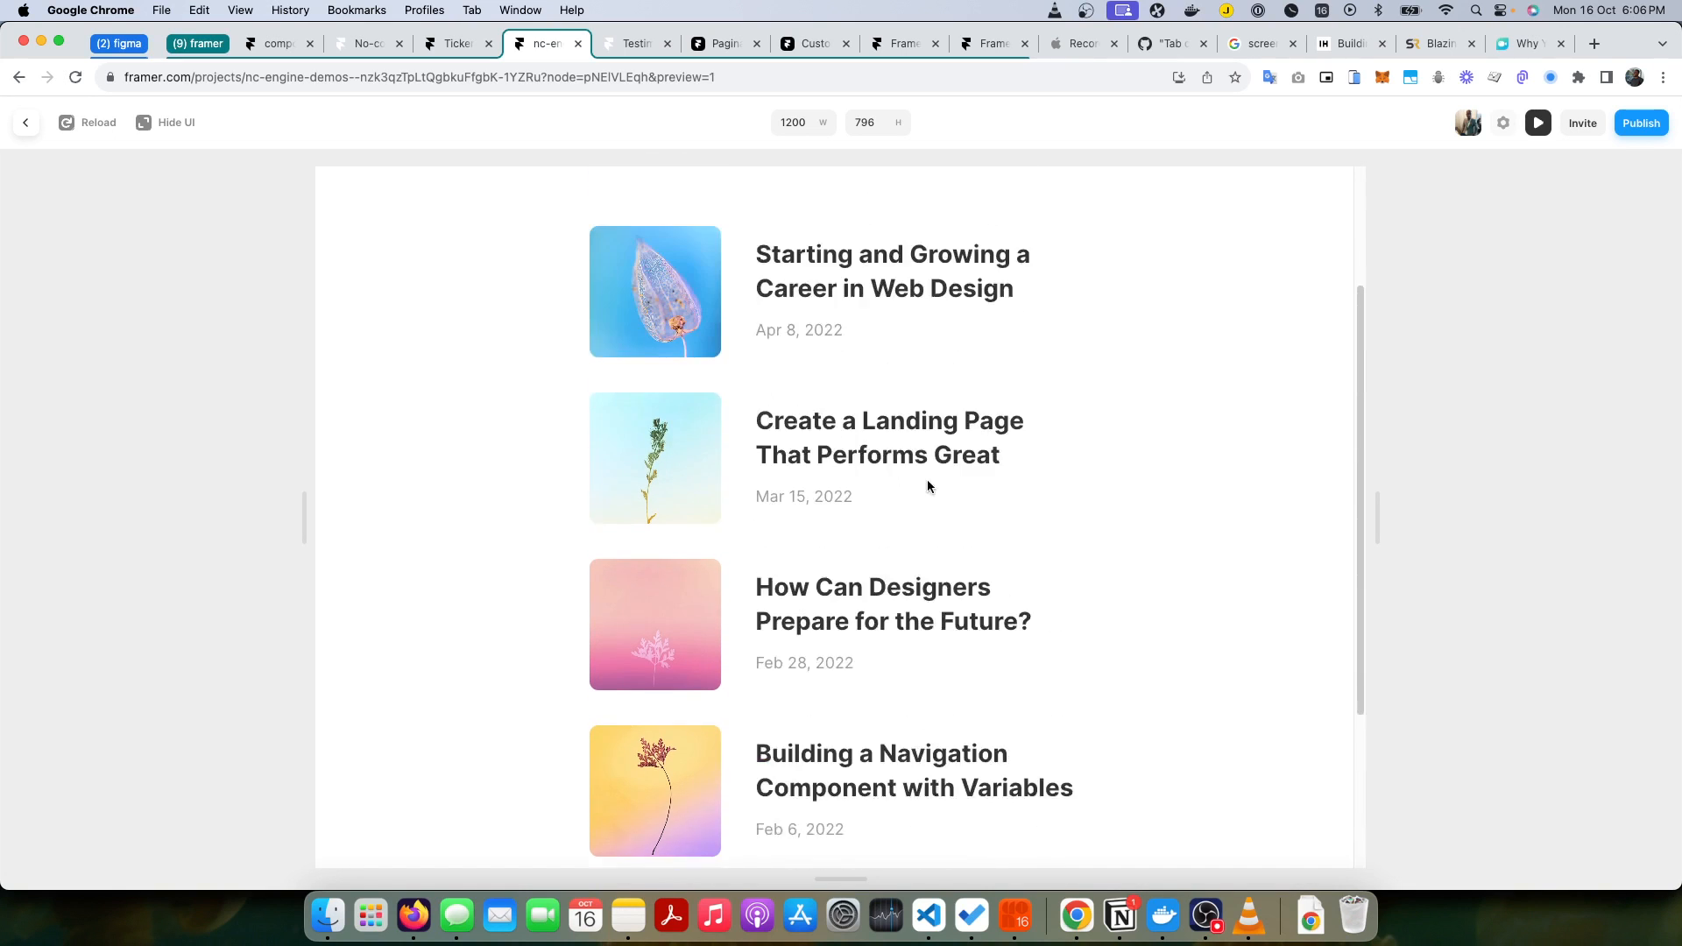
{"action": "scroll", "coordinate": [931, 478], "scroll_direction": "down", "scroll_amount": 4}
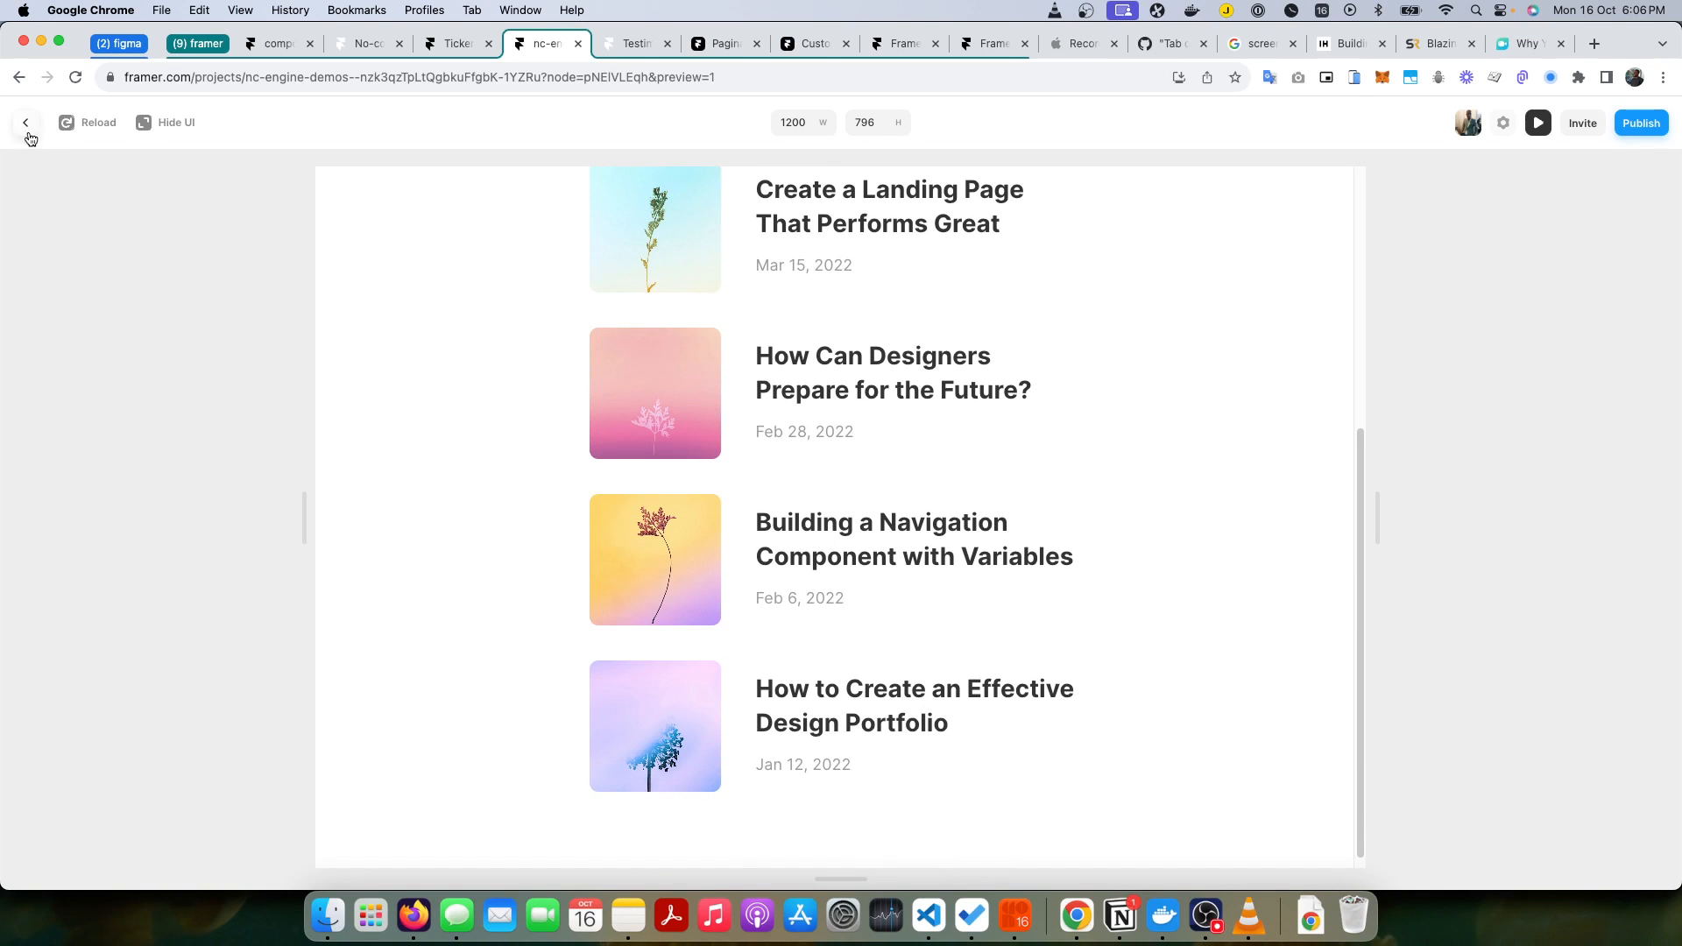
{"action": "left_click", "coordinate": [26, 123]}
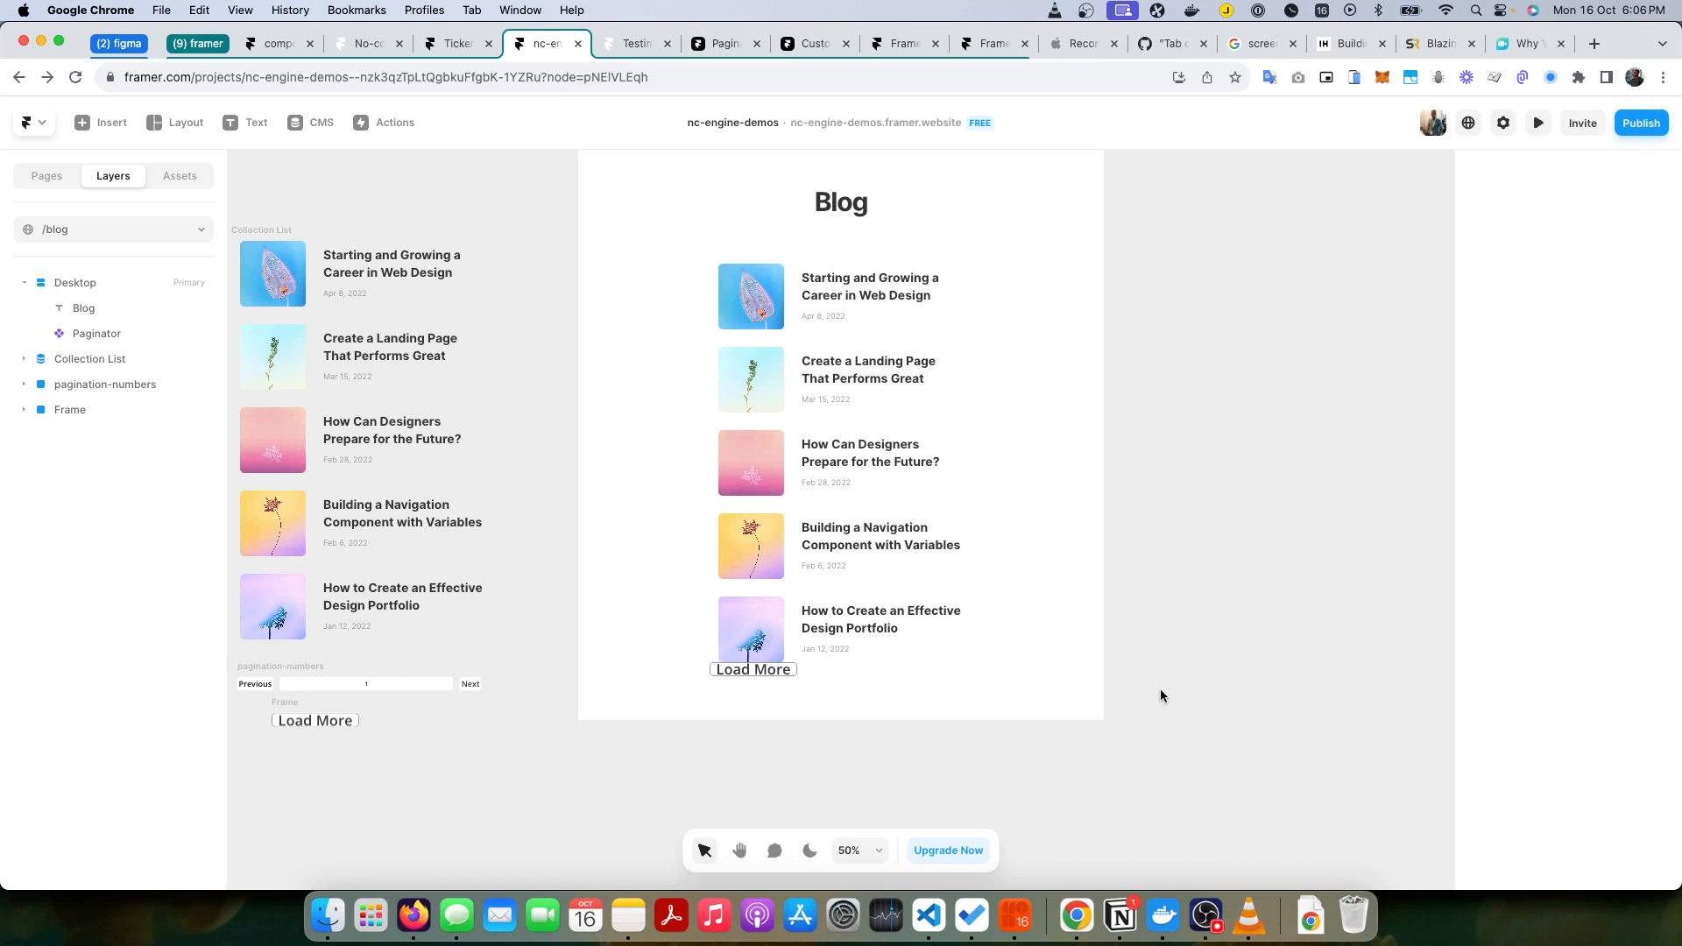
Step: Follow the issue link in the Notion documentation to the extensions-bug-triage repository on GitHub and open a new issue form
{"action": "left_click", "coordinate": [1121, 915]}
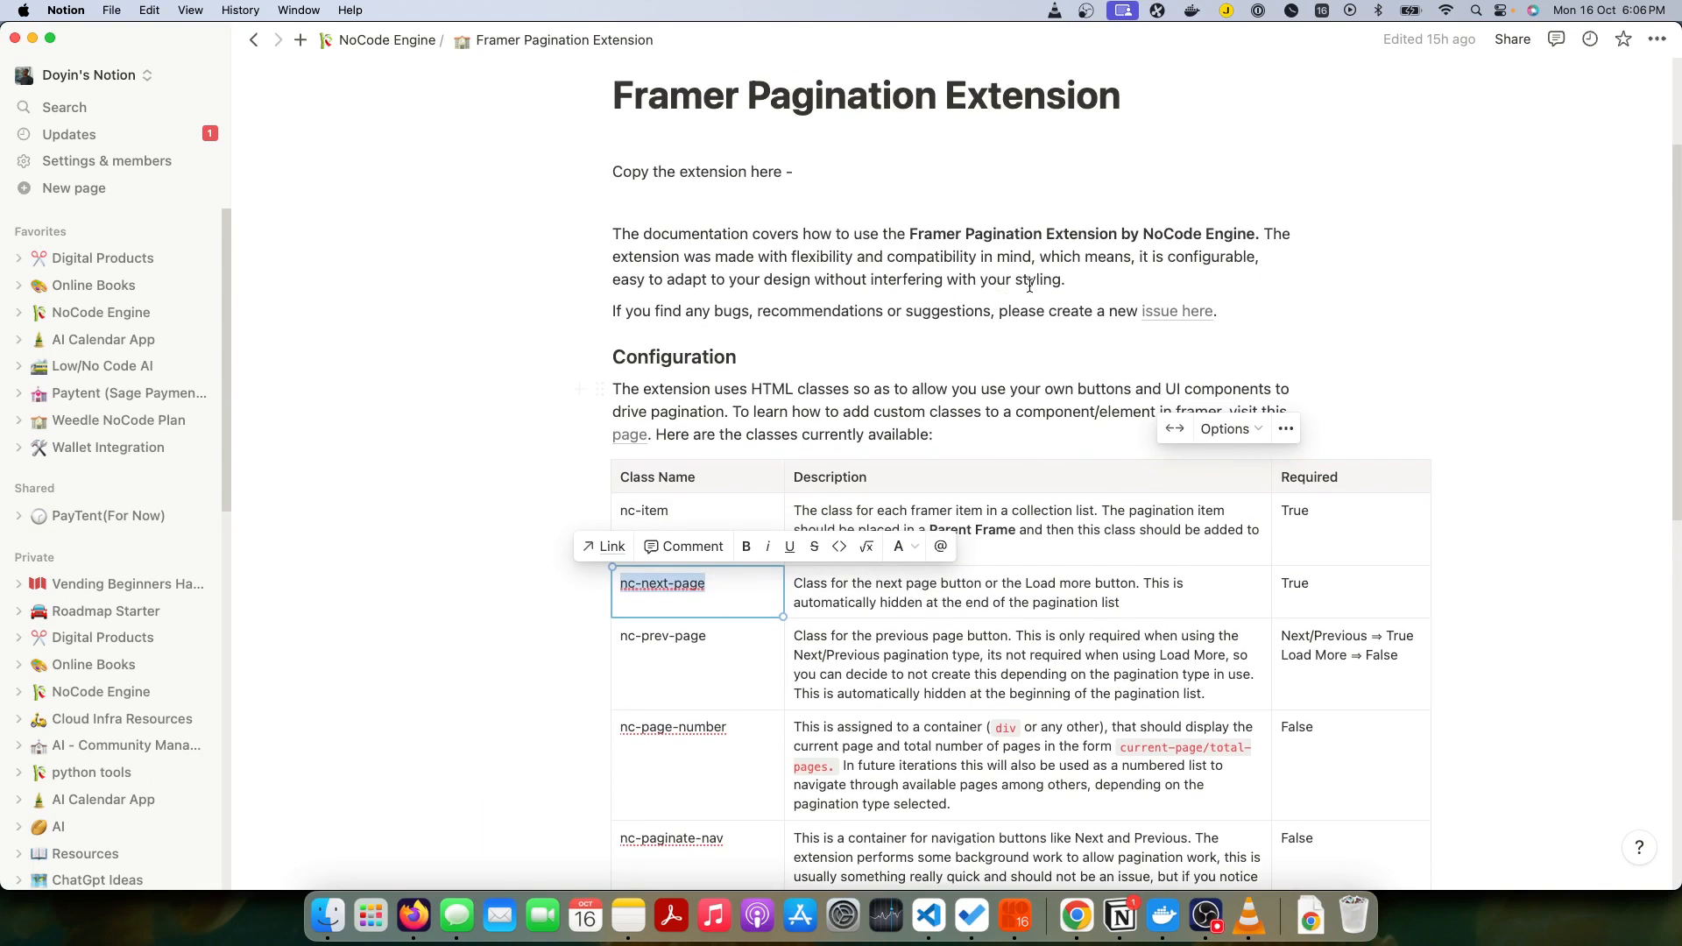
{"action": "left_click", "coordinate": [1174, 317]}
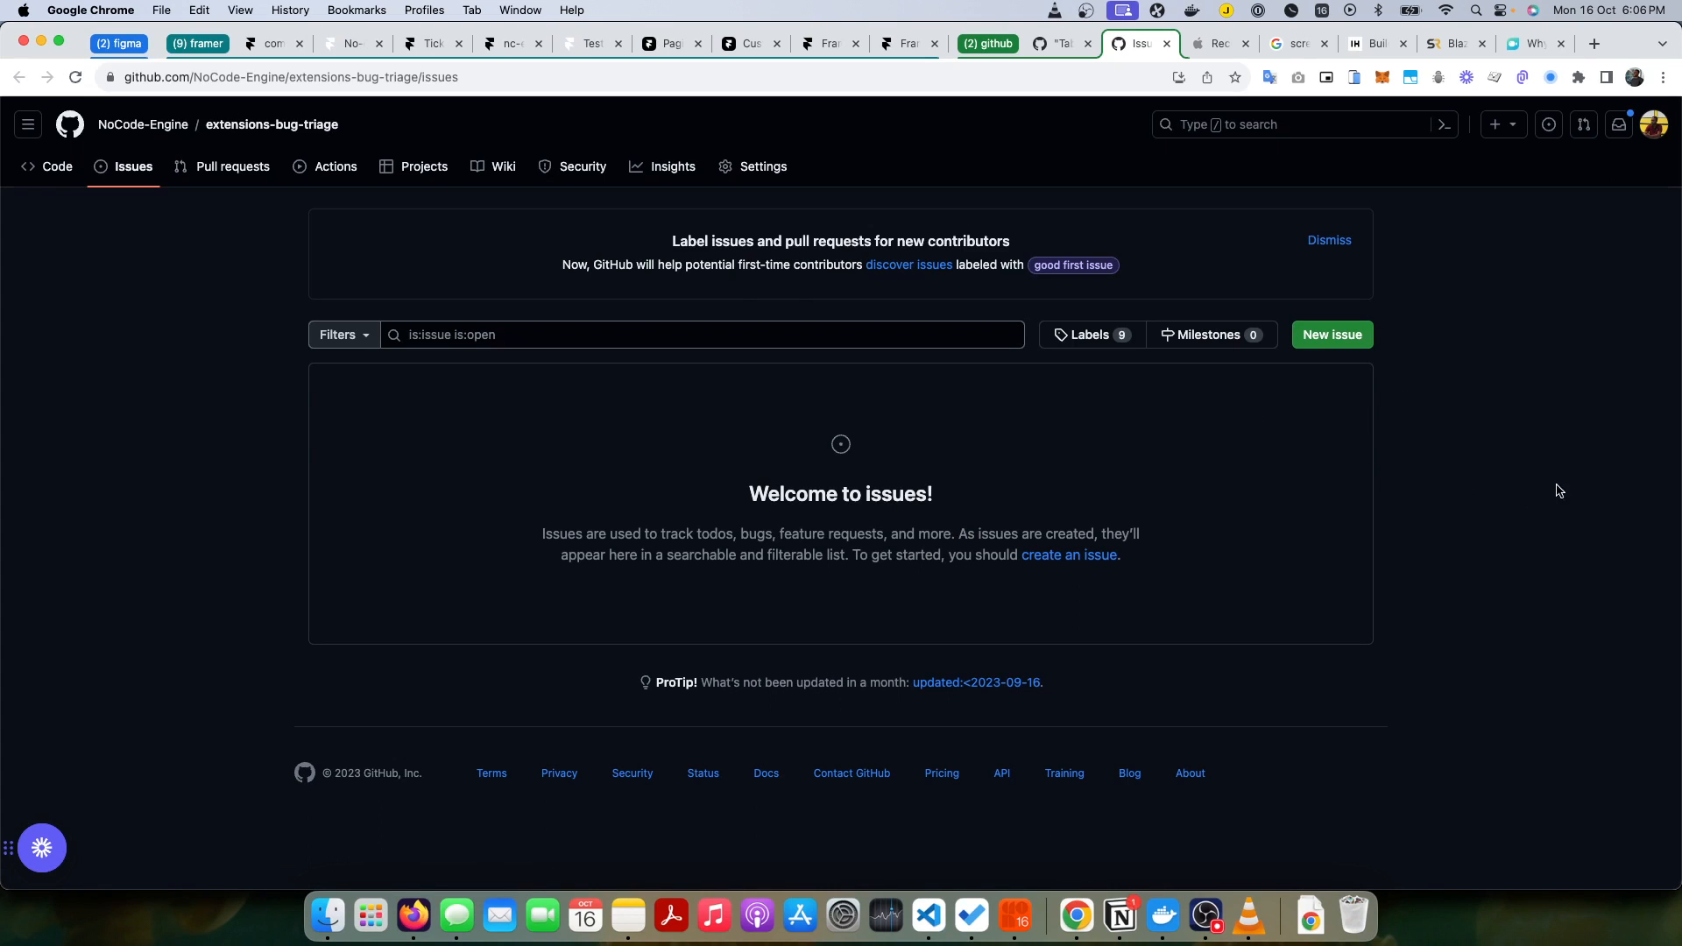
{"action": "left_click", "coordinate": [1353, 340]}
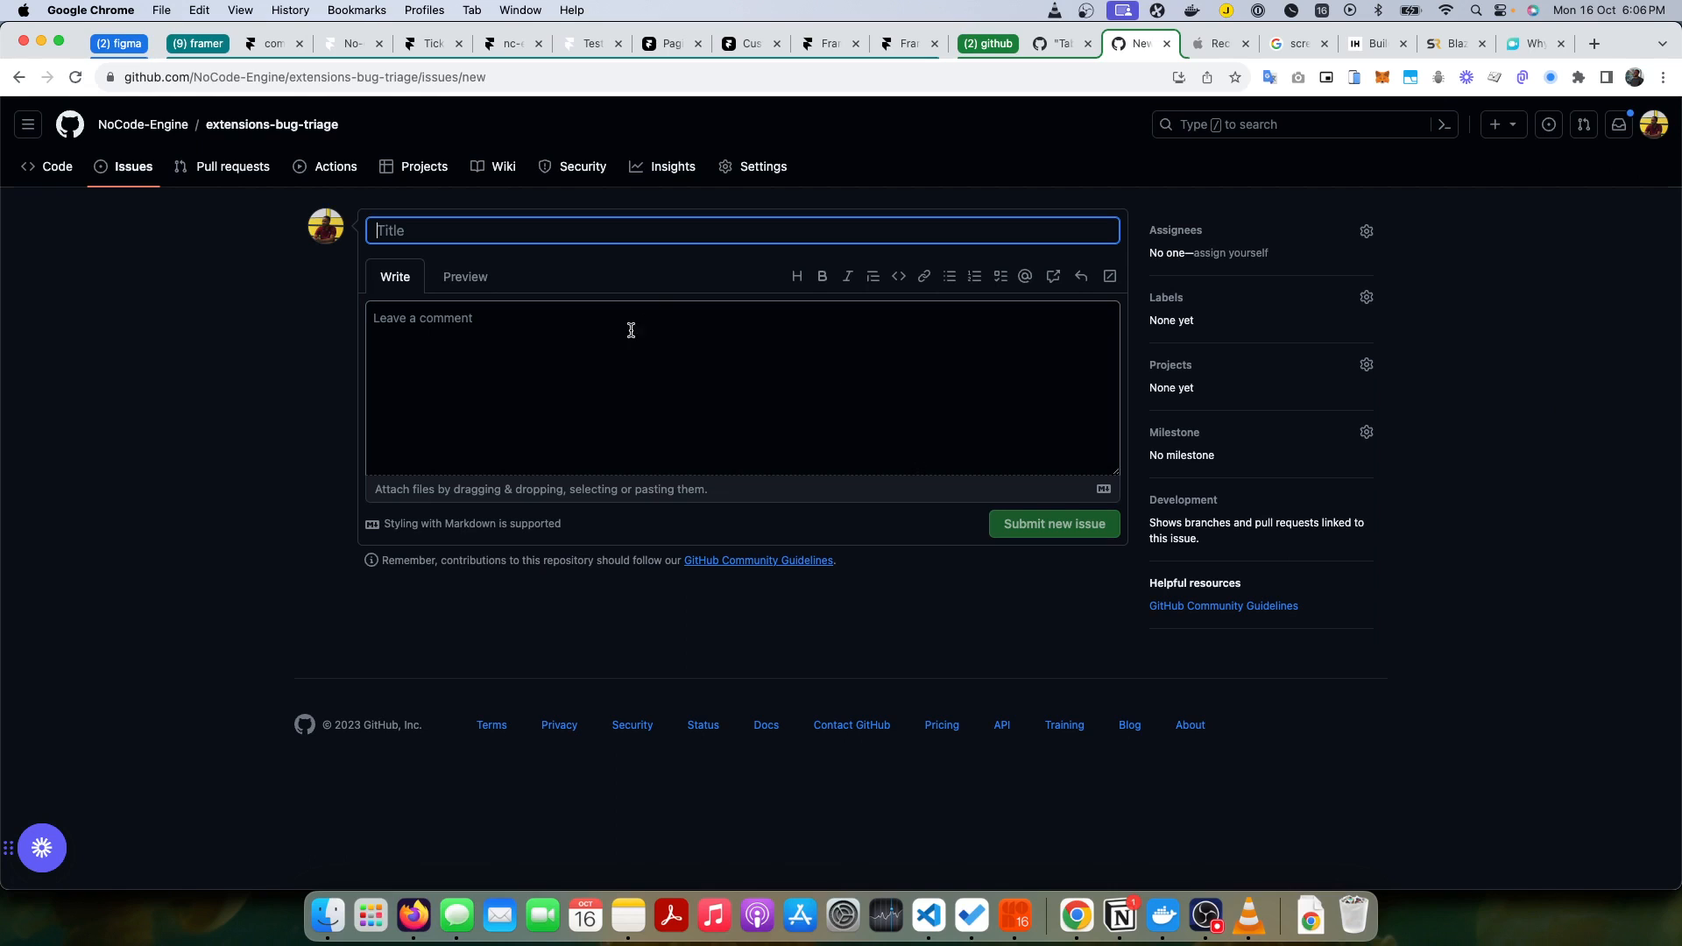